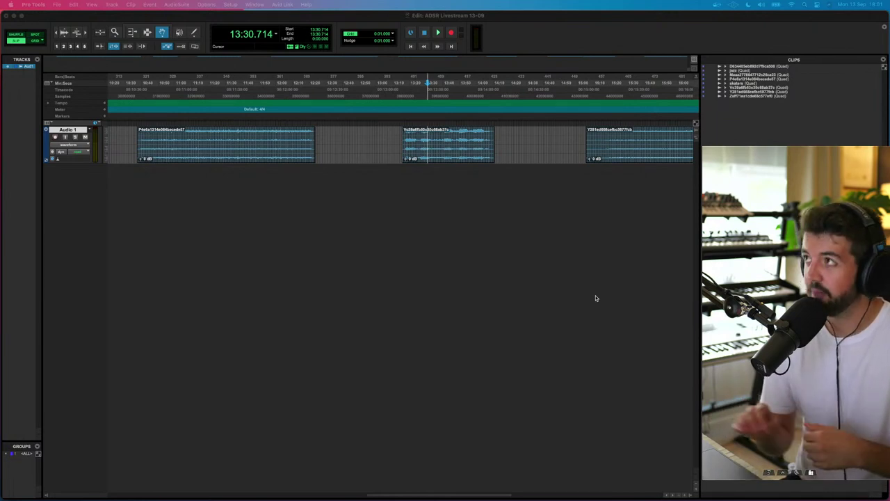
- Open the SoundField by RØDE insert on Audio 1 from the Mix window and return to the Edit window
left_click(595, 298)
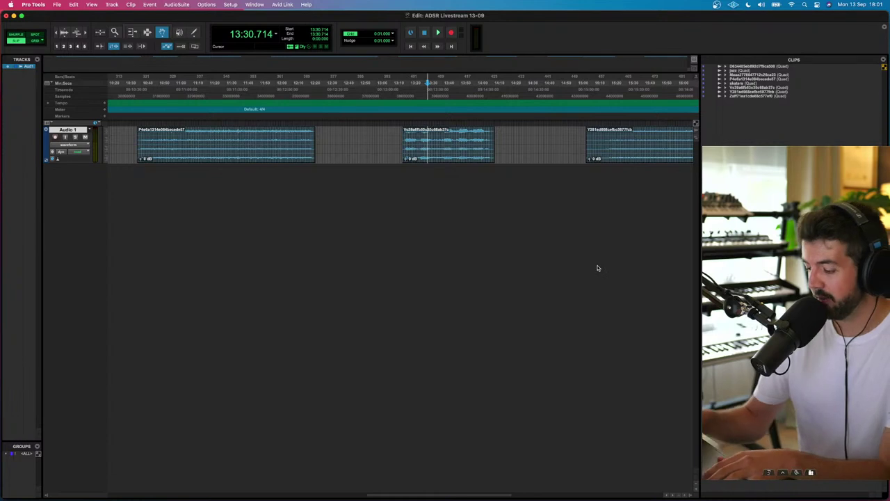
key("super+equal")
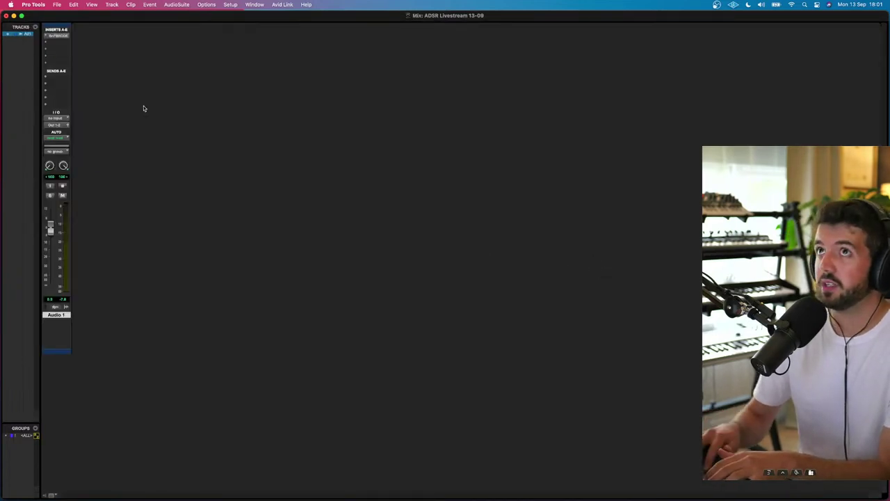
left_click(62, 36)
key("super+equal")
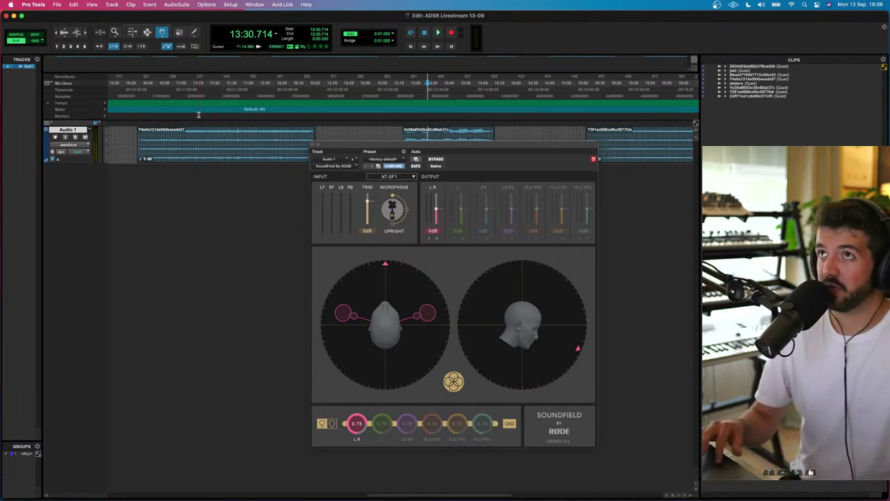
- Survey the whole Audio 1 timeline to see how all its clips are laid out from the session start
left_click(149, 89)
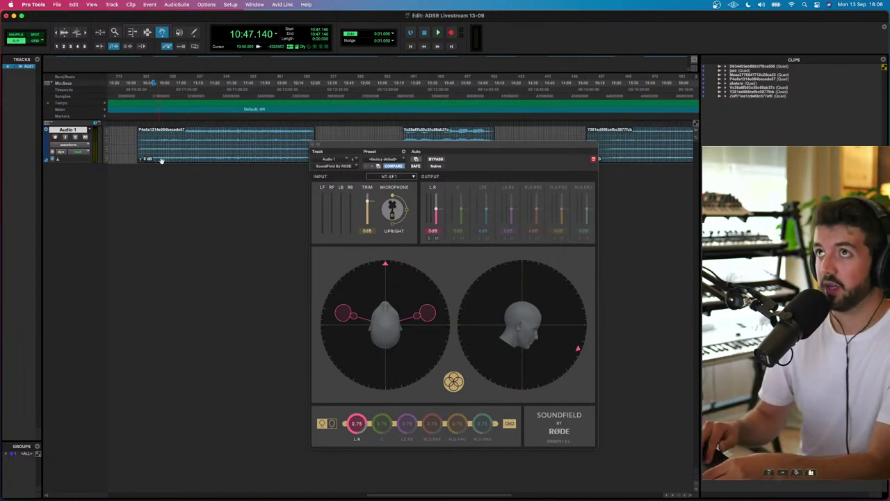
key("super+bracketleft")
key("super+bracketleft")
key("super+bracketleft")
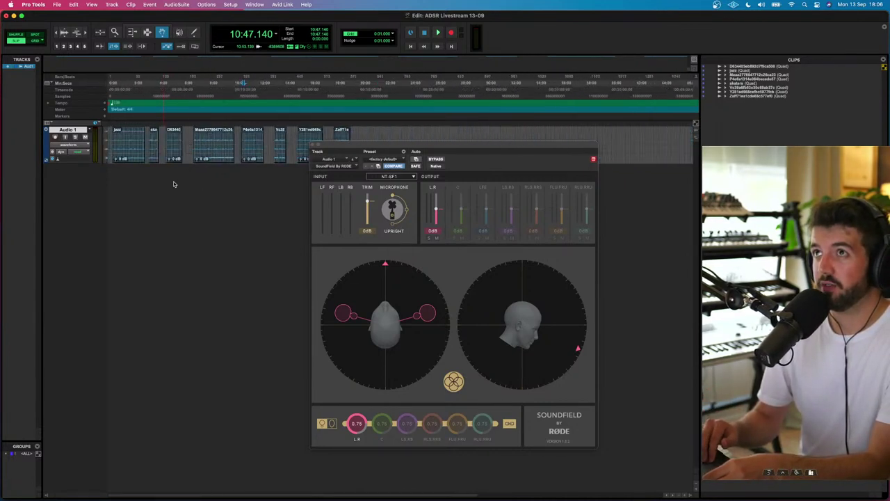
key("super+bracketleft")
key("super+bracketleft")
key("super+bracketleft")
key("super+bracketleft")
key("super+bracketright")
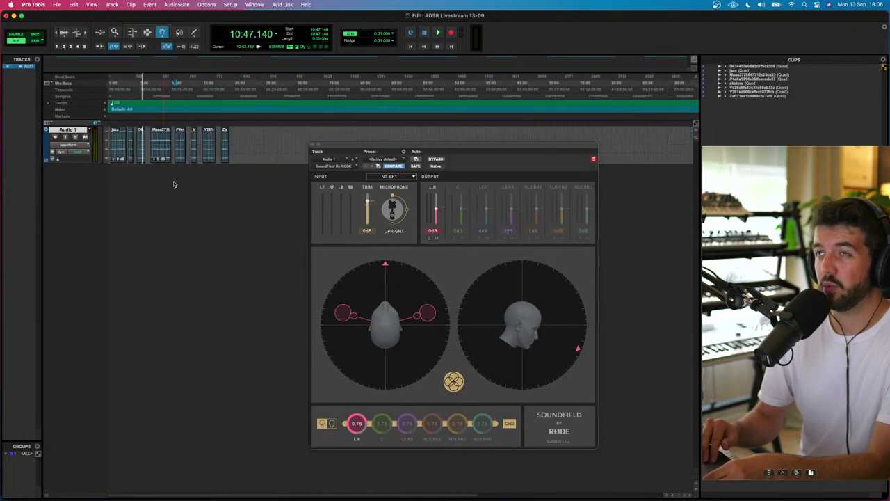
key("super+bracketright")
key("super+bracketright")
key("super+bracketright")
key("super+bracketright")
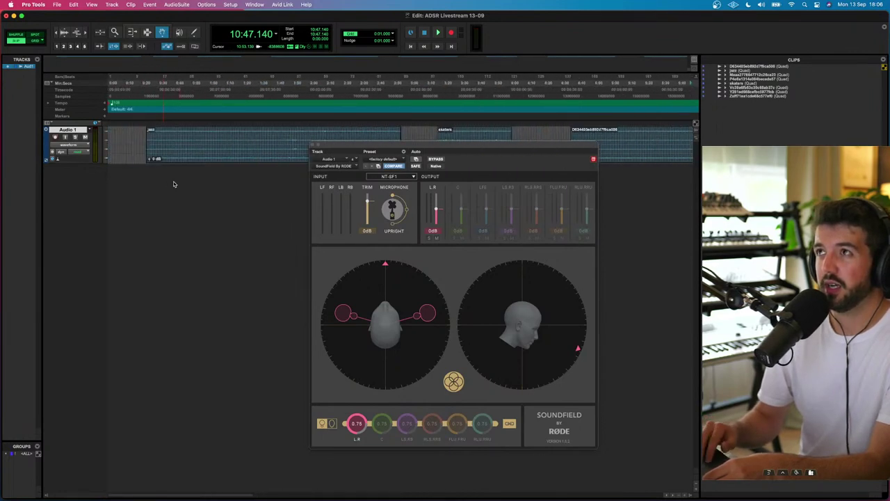
- Bypass the SoundField by RØDE plugin and play the jazz clip from about 0:45
left_click(436, 159)
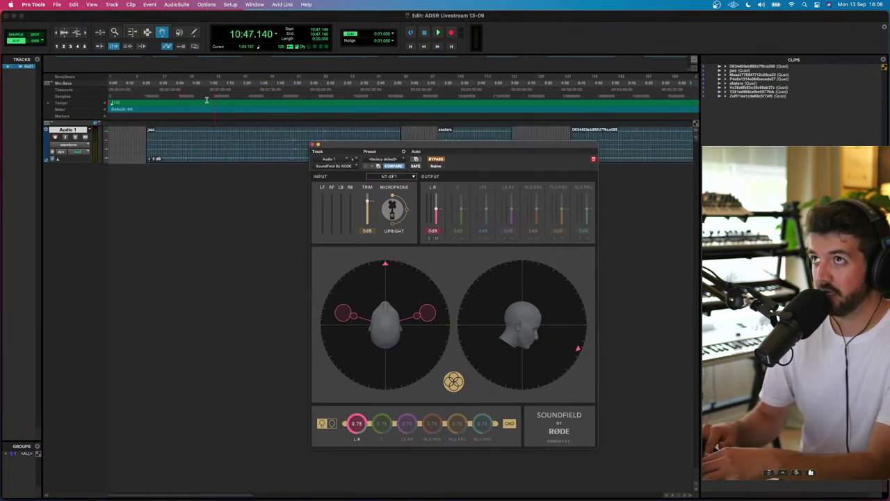
left_click(184, 94)
key("space")
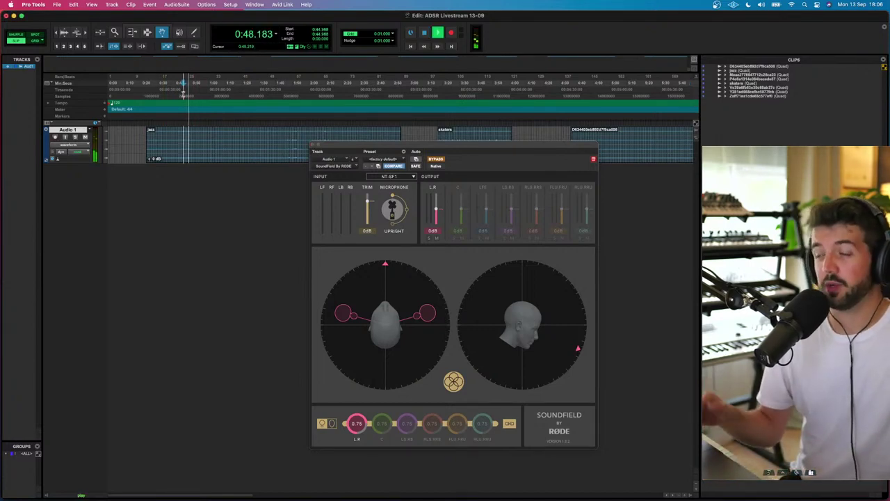
- Audition the skaters clip from about 3:24 and stop playback
scroll(236, 220, "right", 3)
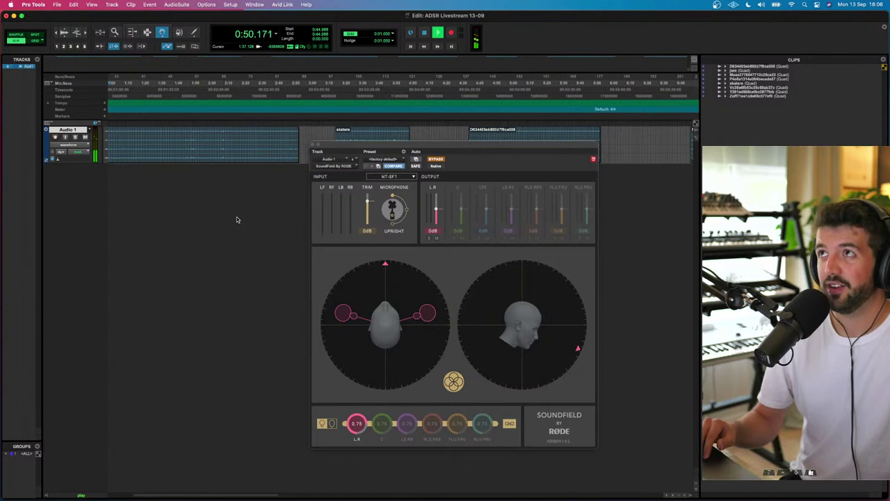
scroll(236, 220, "right", 3)
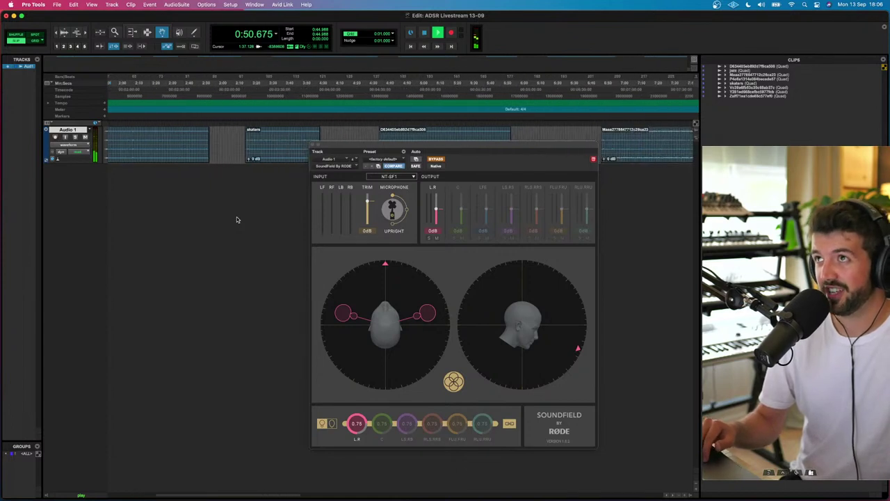
left_click(248, 83)
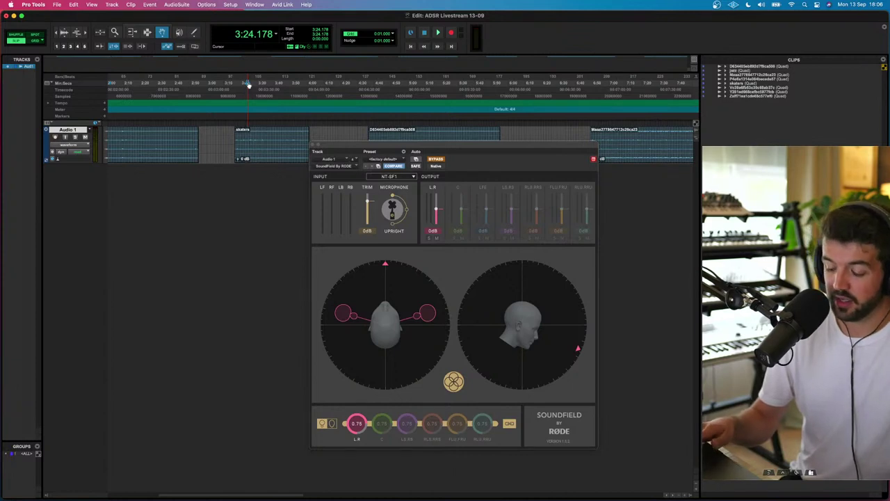
key("space")
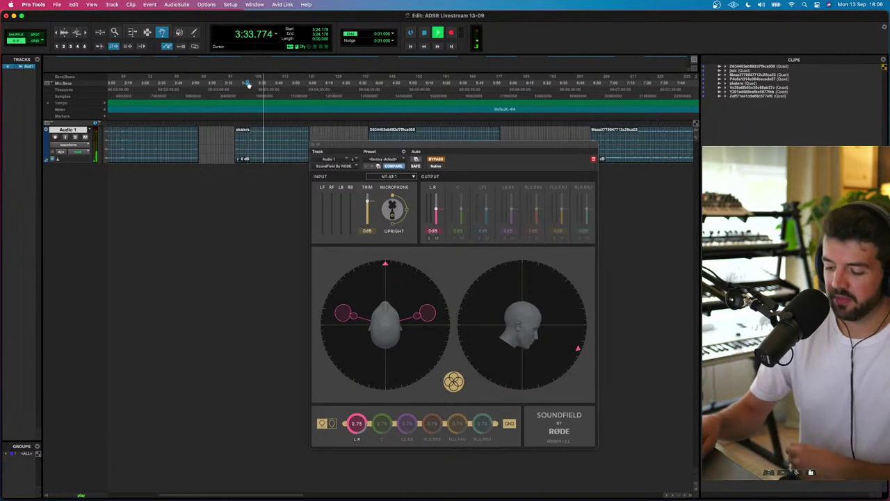
key("space")
- Audition the third clip on Audio 1 from about 4:52 and again from near its start at about 4:38
left_click(395, 90)
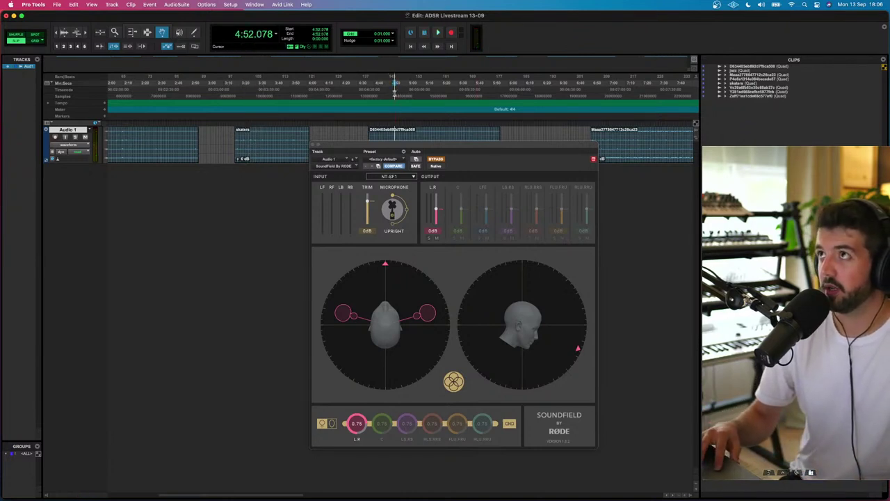
key("space")
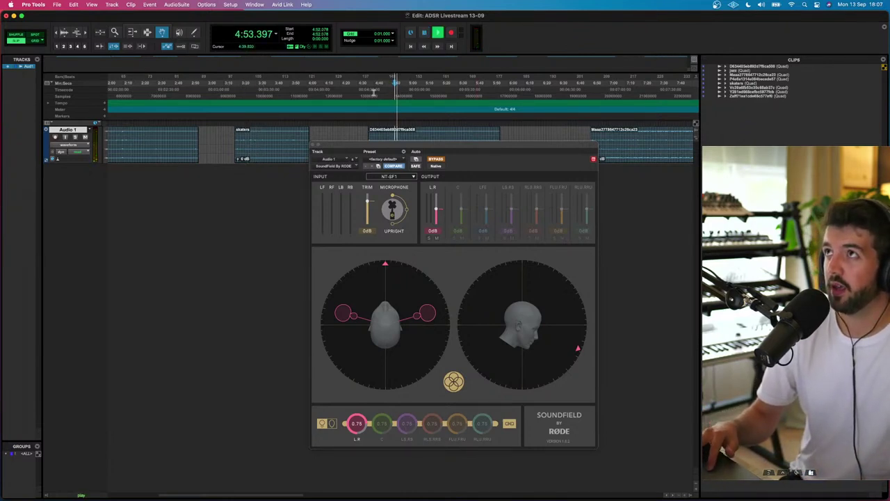
key("space")
left_click(371, 89)
key("space")
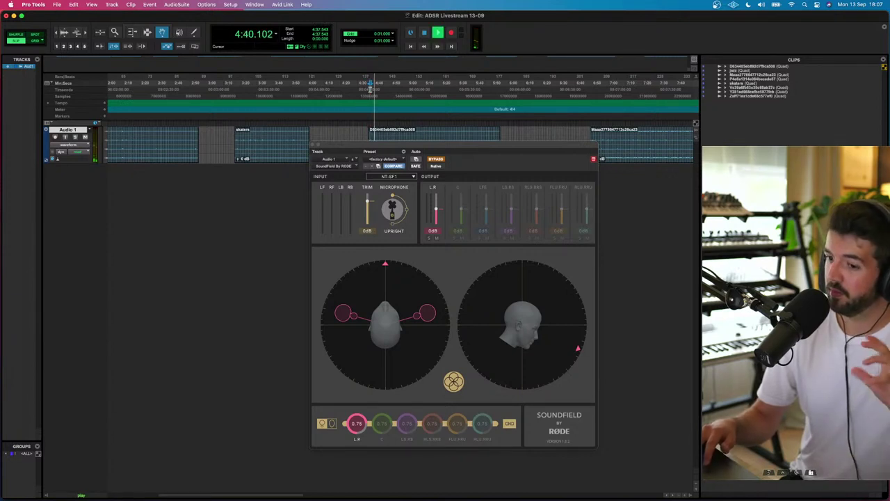
key("space")
- Audition the fourth clip on Audio 1 from about 6:56 and the fifth clip from about 10:43
left_click(604, 85)
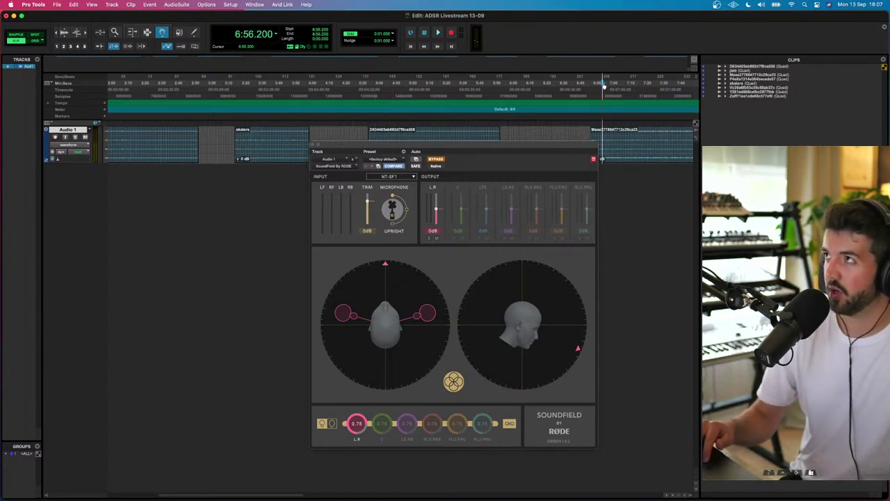
key("space")
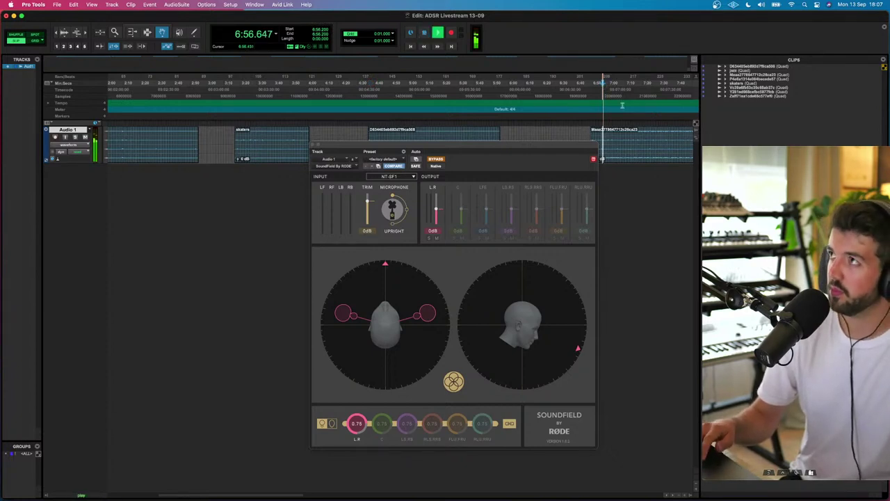
scroll(648, 154, "right", 10)
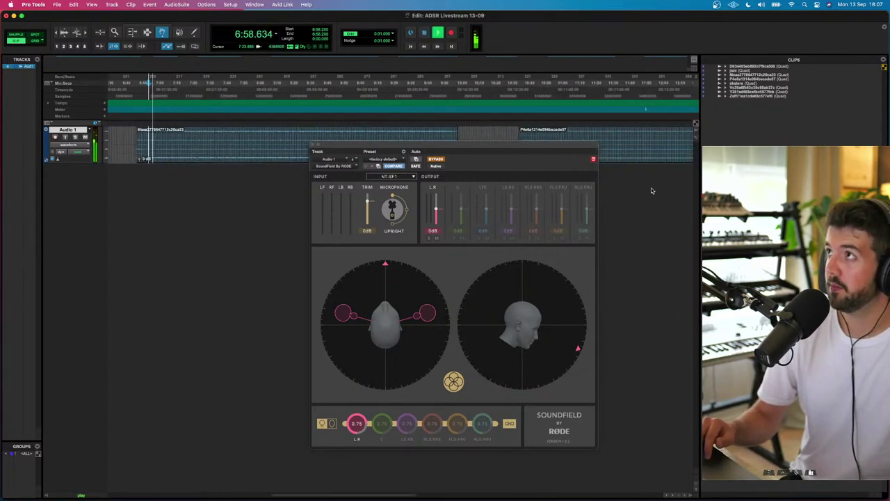
scroll(651, 190, "right", 3)
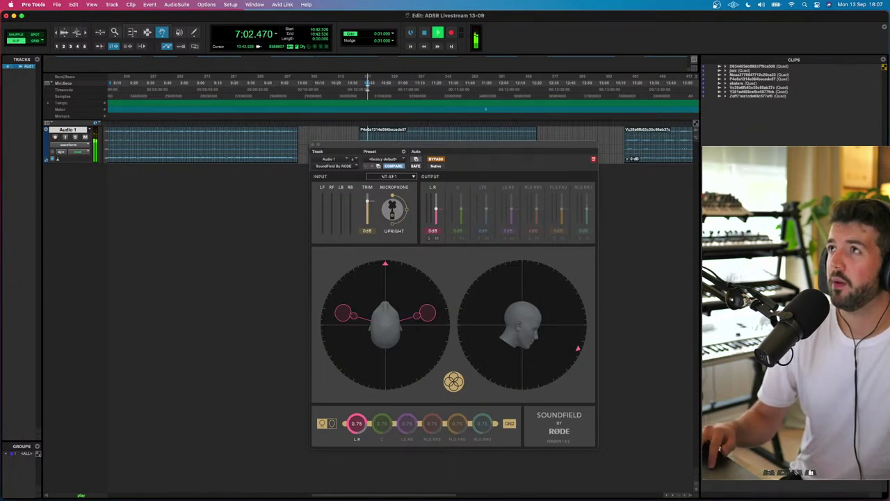
left_click(368, 83)
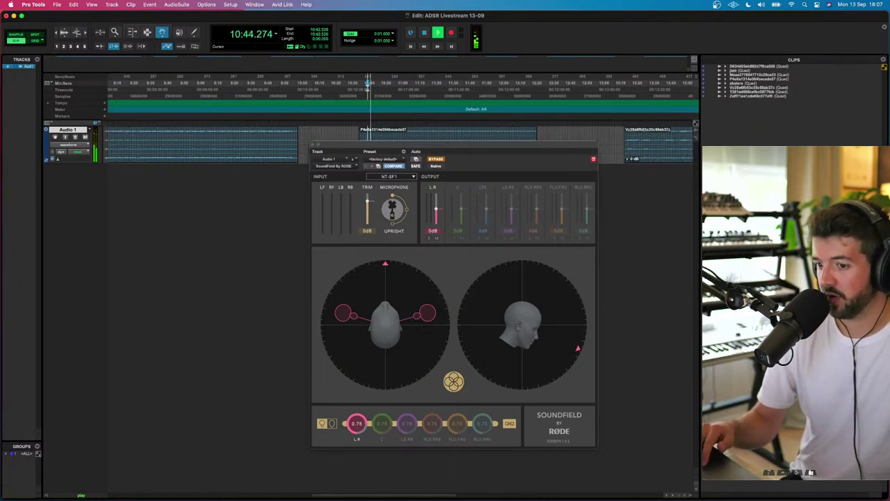
- Audition the sixth clip on Audio 1 from about 13:21 and again from near its start at about 13:17
scroll(368, 83, "right", 6)
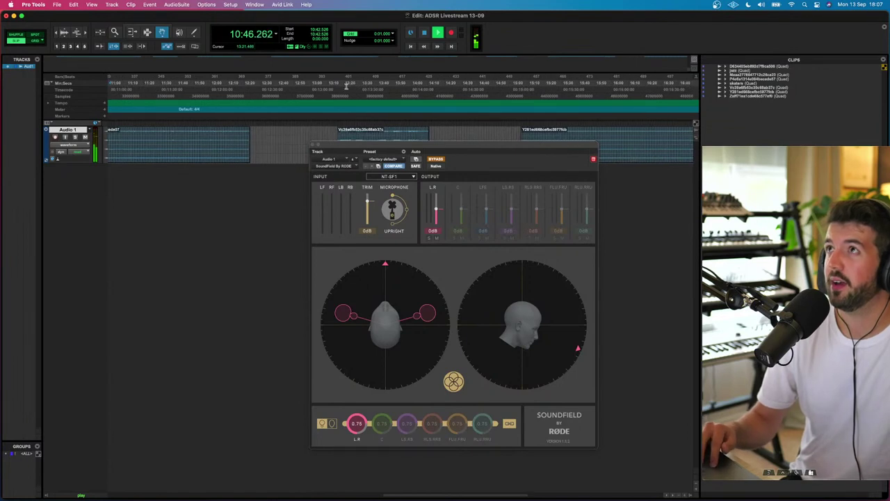
left_click(347, 84)
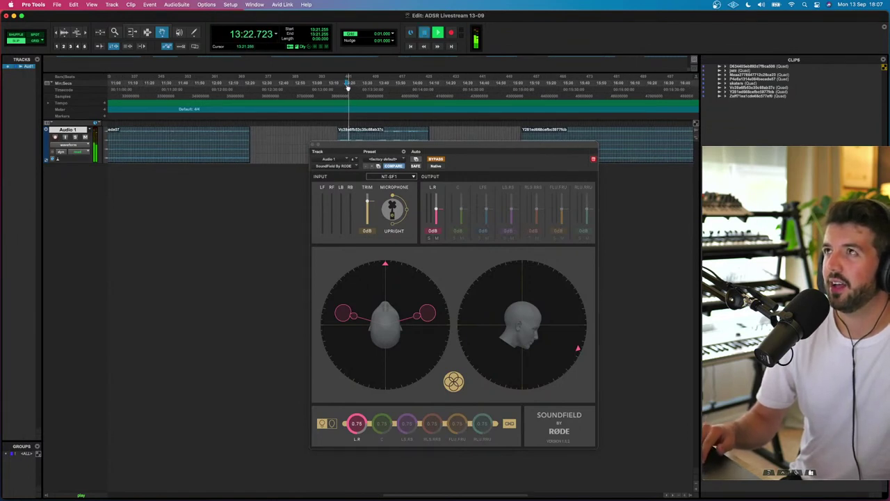
key("space")
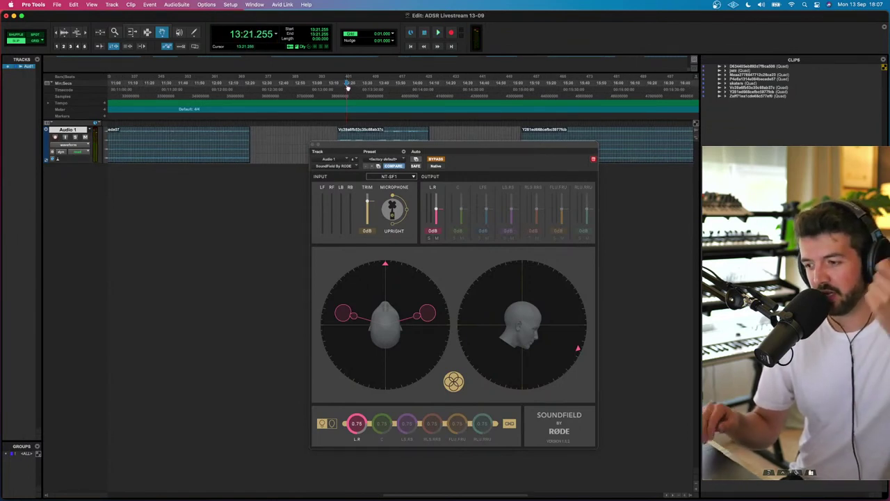
left_click(339, 83)
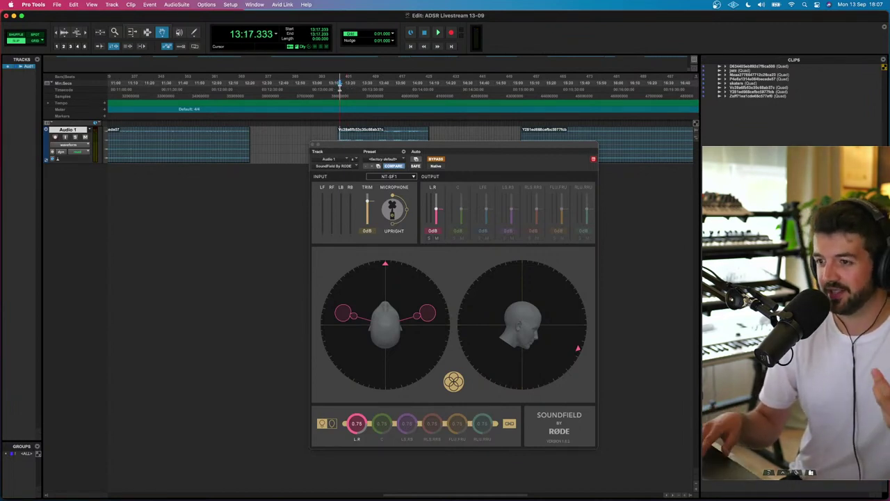
key("space")
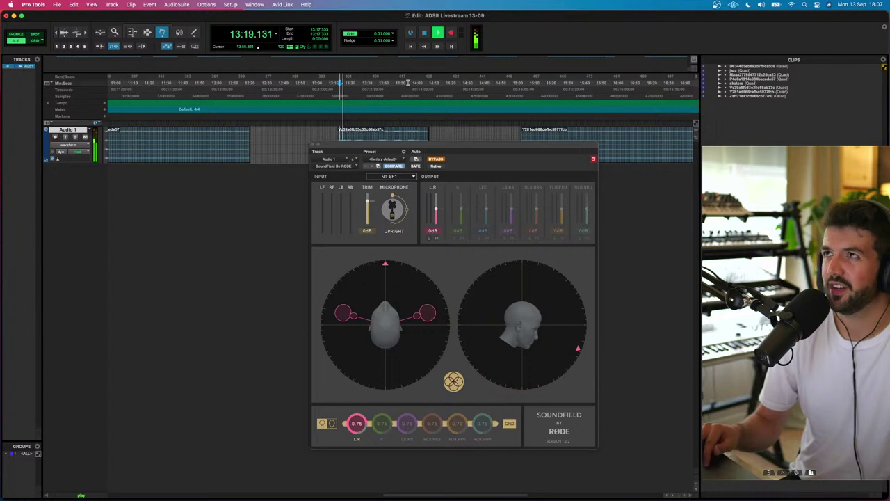
key("space")
- Audition the seventh clip on Audio 1 from about 15:11 and the last clip from about 18:03, and stop playback
left_click(532, 84)
key("space")
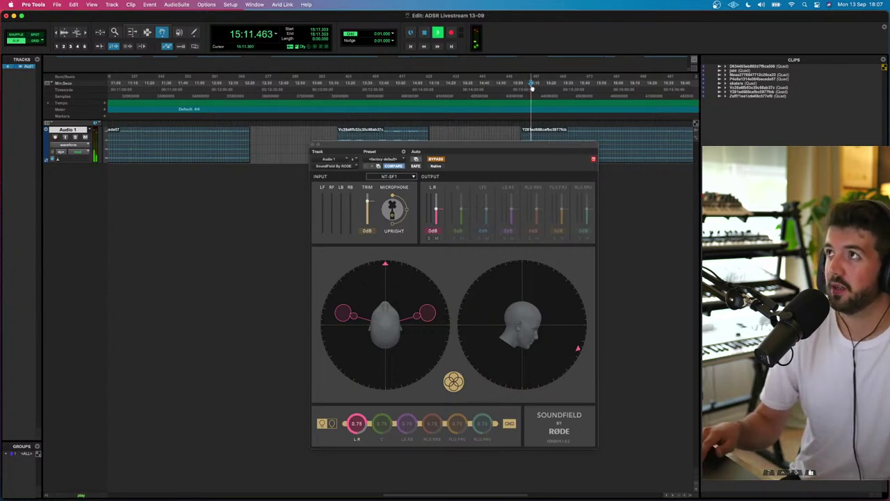
scroll(585, 134, "up", 3)
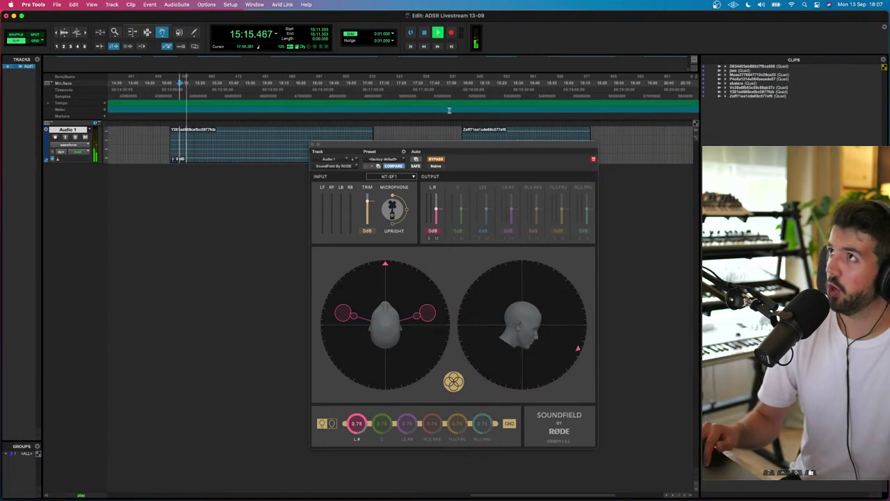
left_click(466, 89)
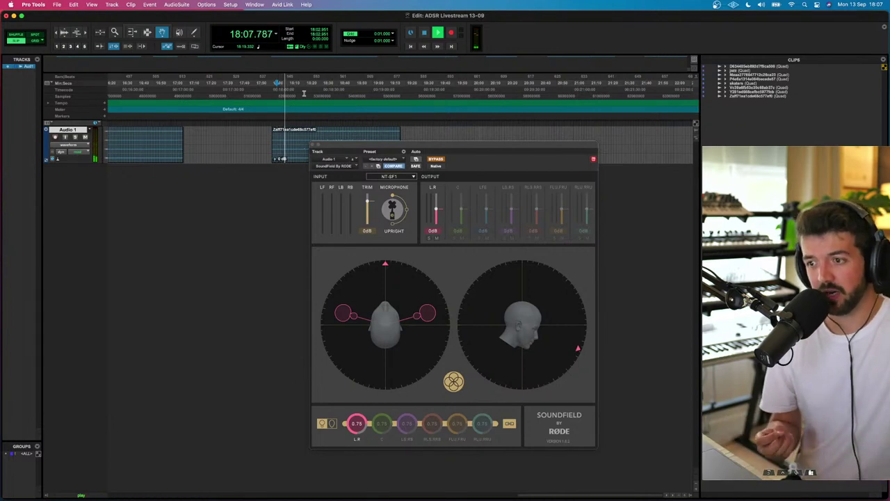
key("space")
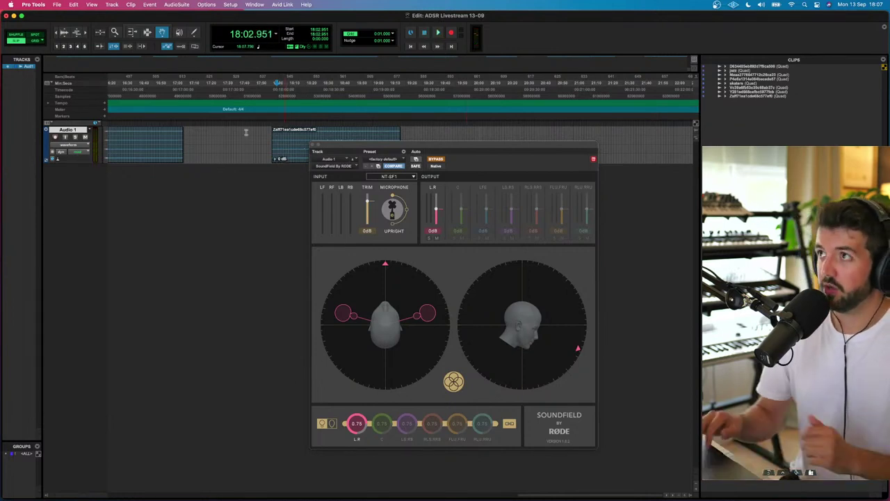
- Select the whole jazz clip at the session start, and move the timeline selection to the skaters clip, from 3:17.949 to 3:59.707
key("Home")
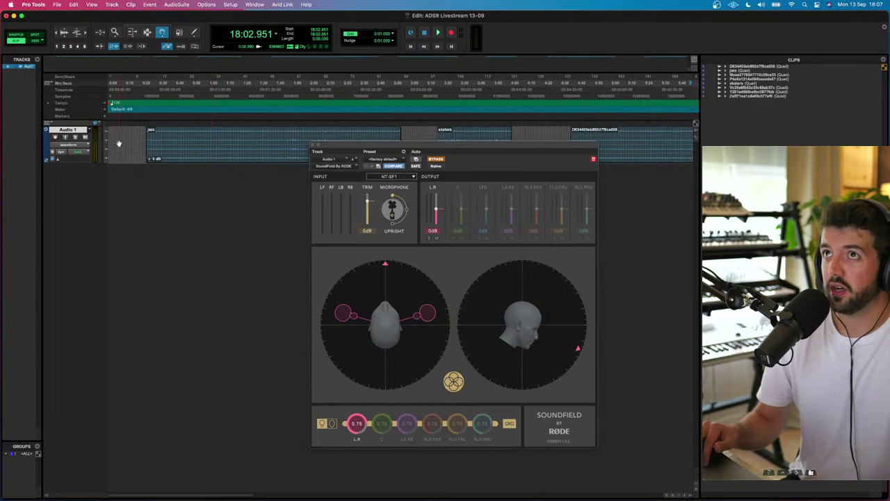
left_click(188, 142)
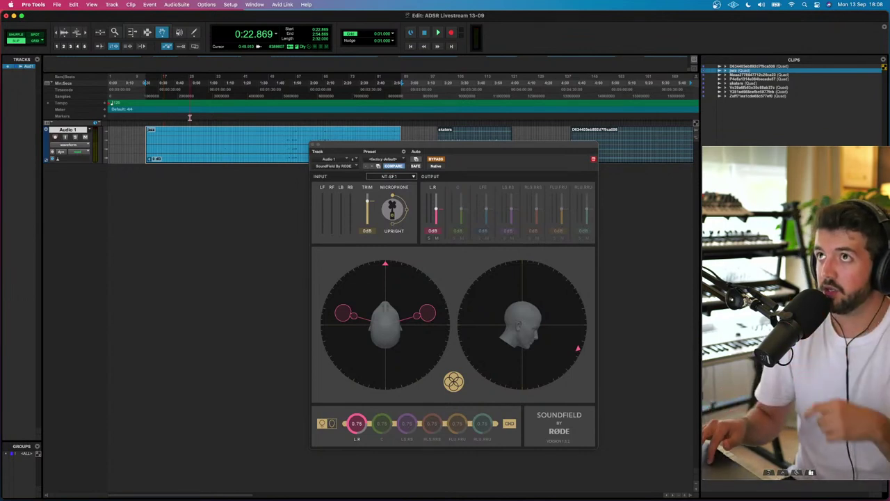
scroll(189, 117, "right", 5)
scroll(189, 117, "right", 3)
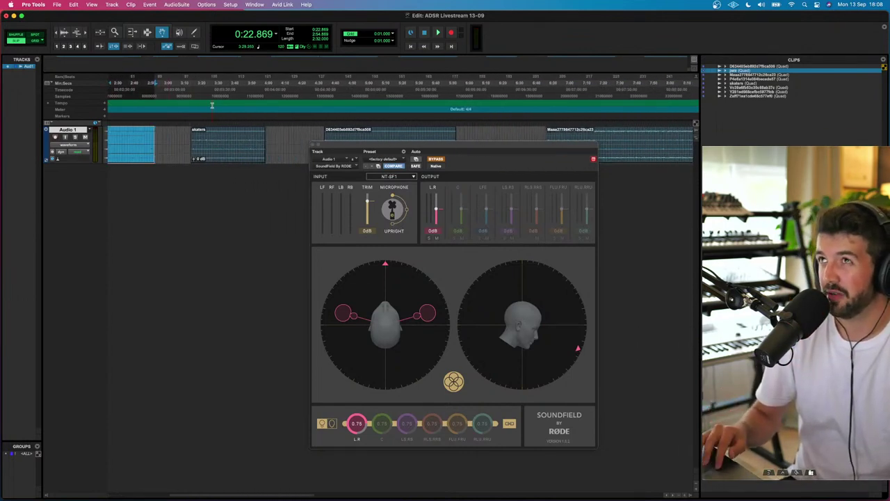
left_click(205, 83)
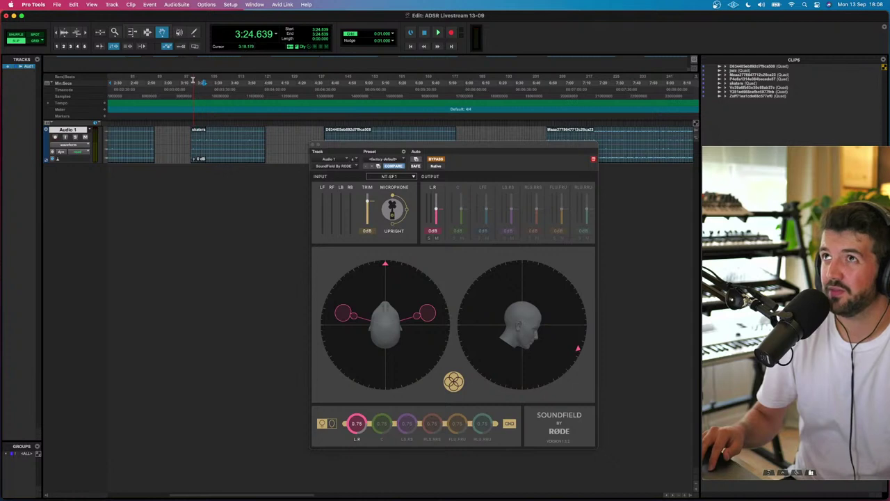
left_click_drag(192, 80, 262, 85)
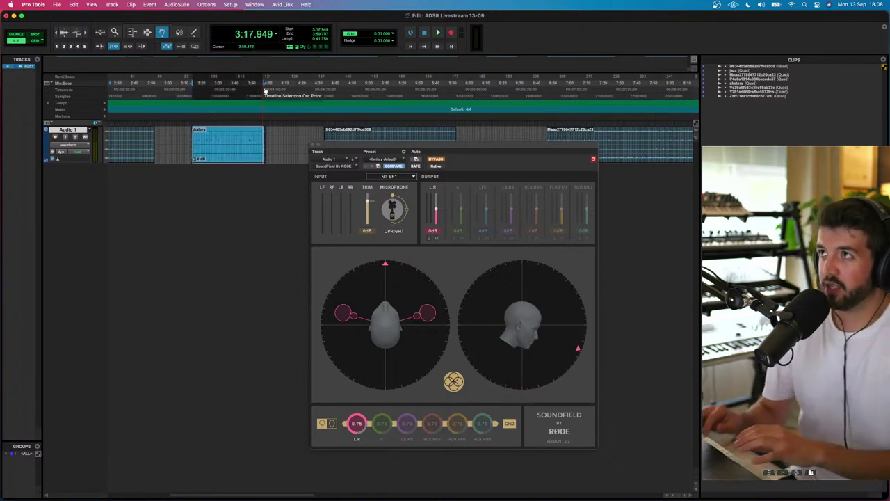
- Narrow the L/R virtual microphones to about 1° at the front and tilt the head's pitch up to 90°
left_click(197, 86)
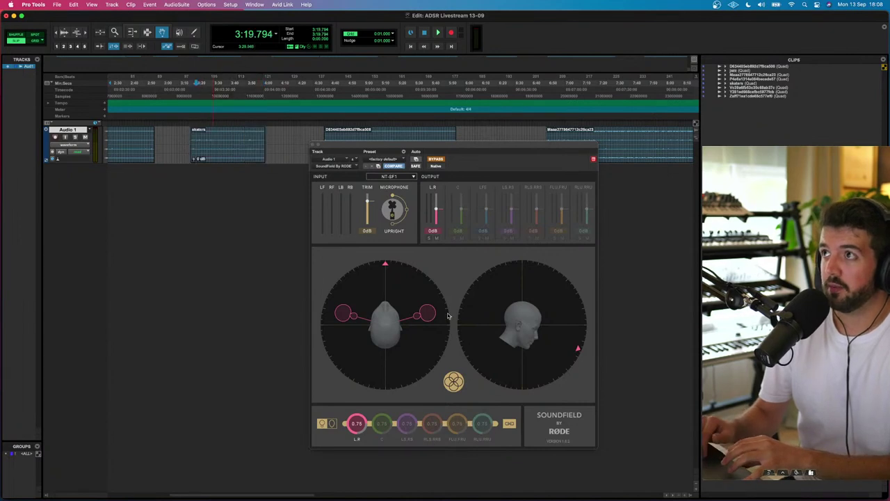
left_click_drag(342, 313, 387, 276)
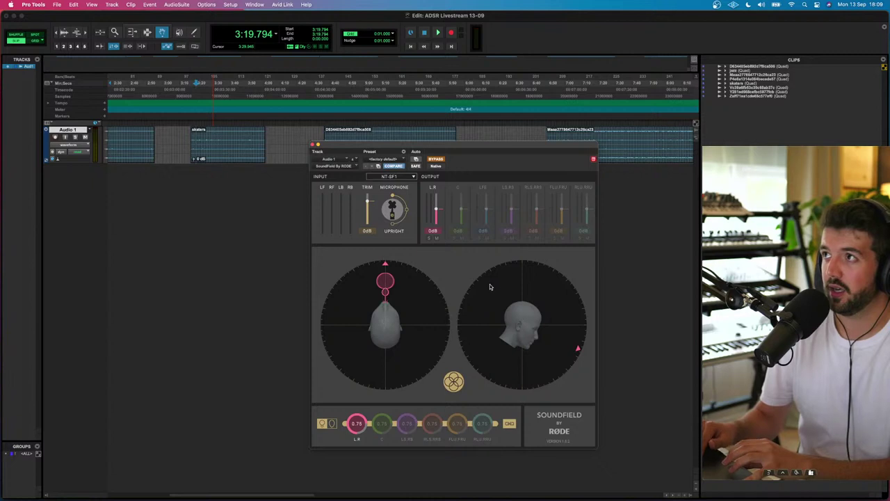
mouse_move(577, 348)
left_mouse_down()
mouse_move(552, 312)
mouse_move(525, 295)
mouse_move(505, 298)
left_mouse_up()
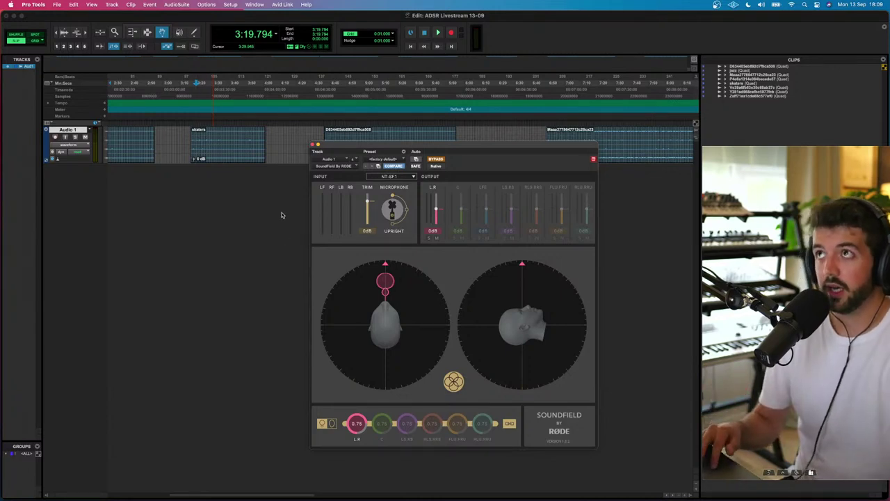
- Select the skaters clip on Audio 1 from 3:17.256 to 3:58.784
left_click_drag(194, 81, 262, 83)
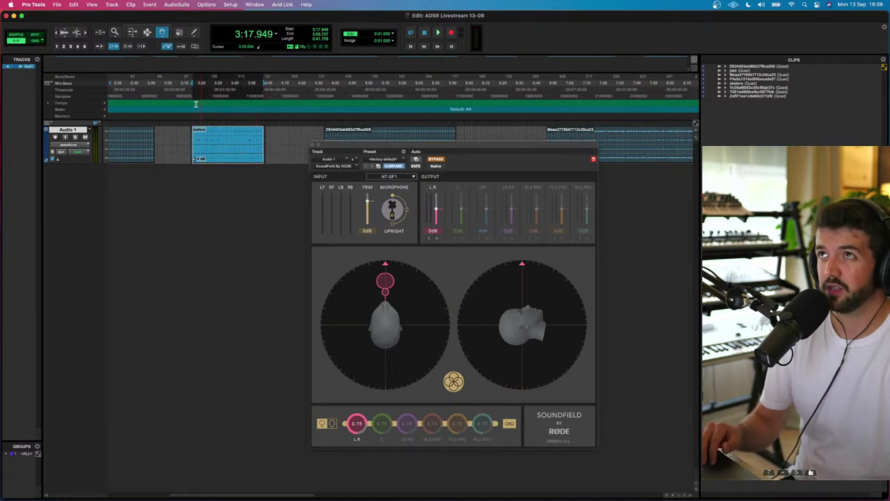
scroll(196, 103, "left", 2)
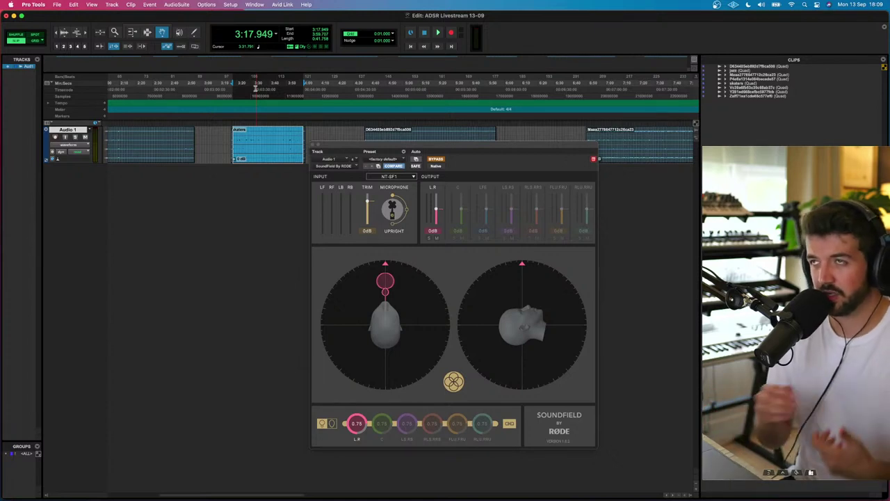
left_click(235, 89)
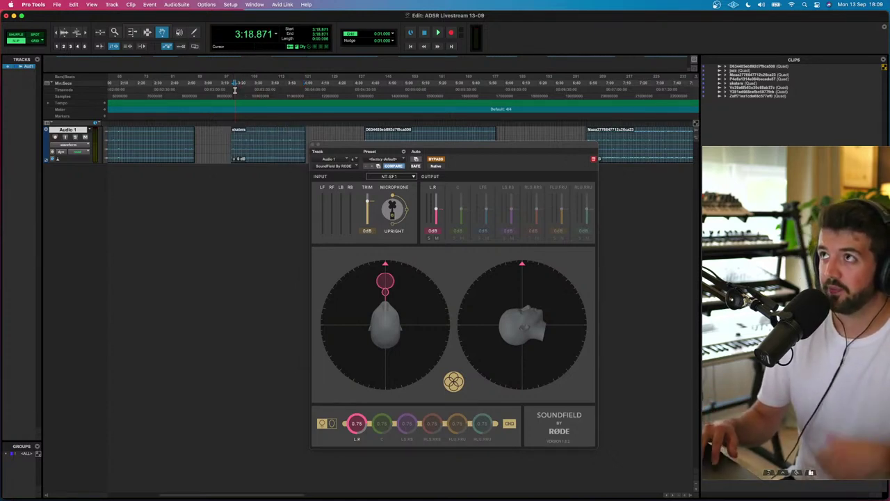
left_click_drag(230, 88, 302, 89)
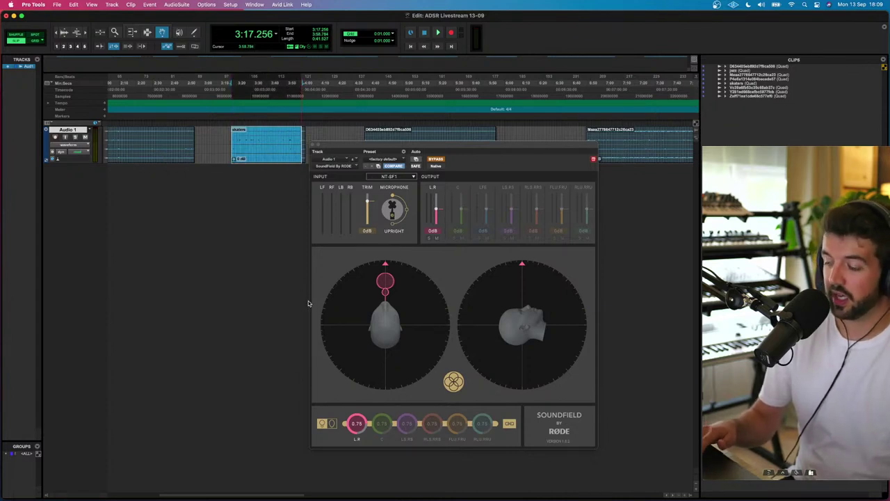
- Play the skaters selection, raise its clip gain to about +6.6 dB, and take the SoundField plugin out of bypass
key("space")
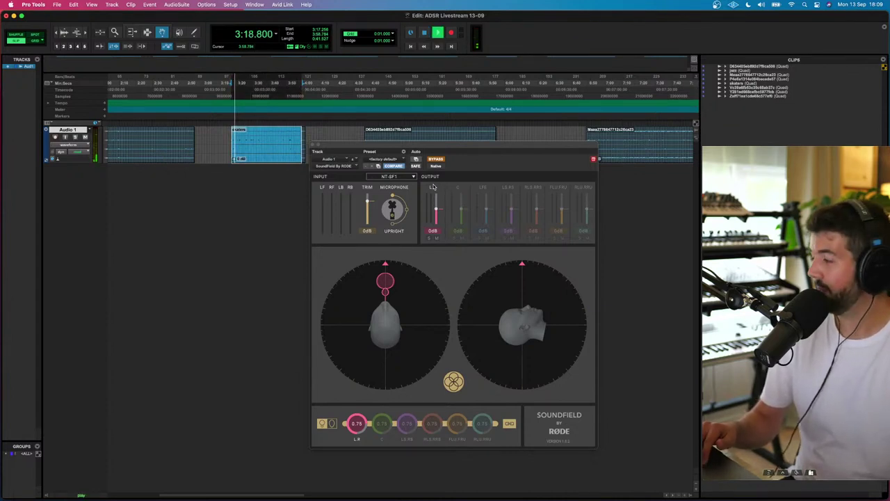
left_click(233, 158)
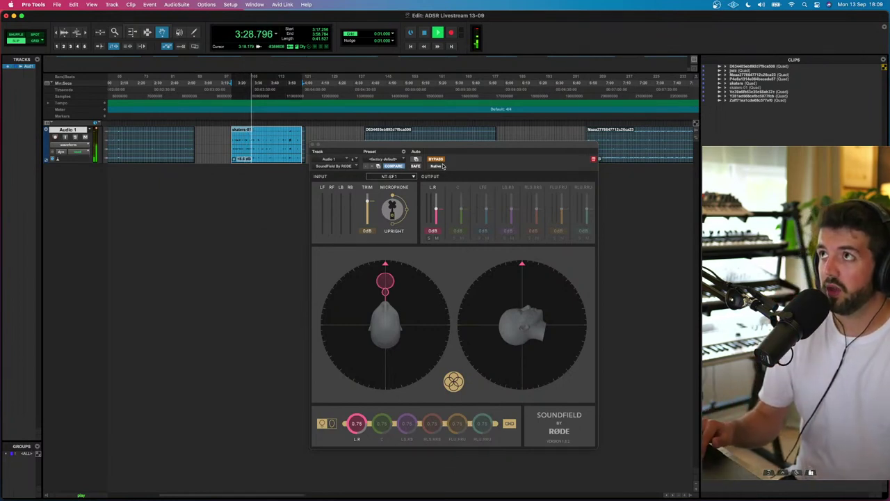
left_click(437, 160)
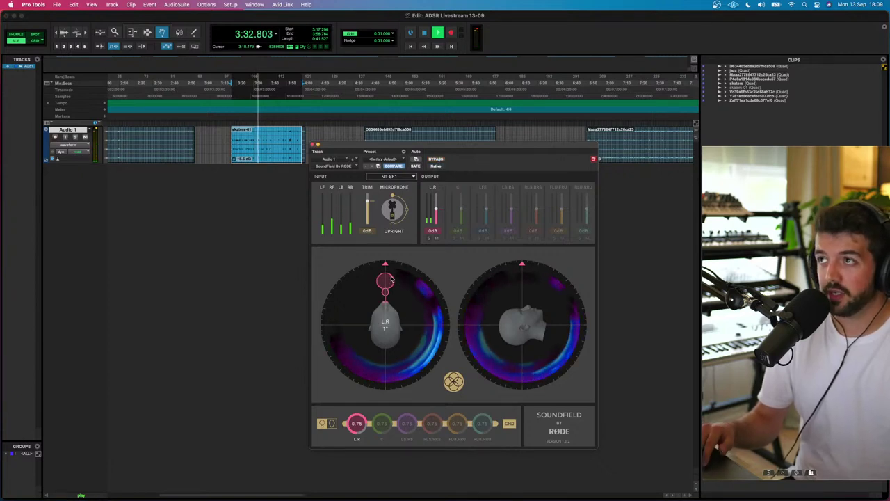
key("space")
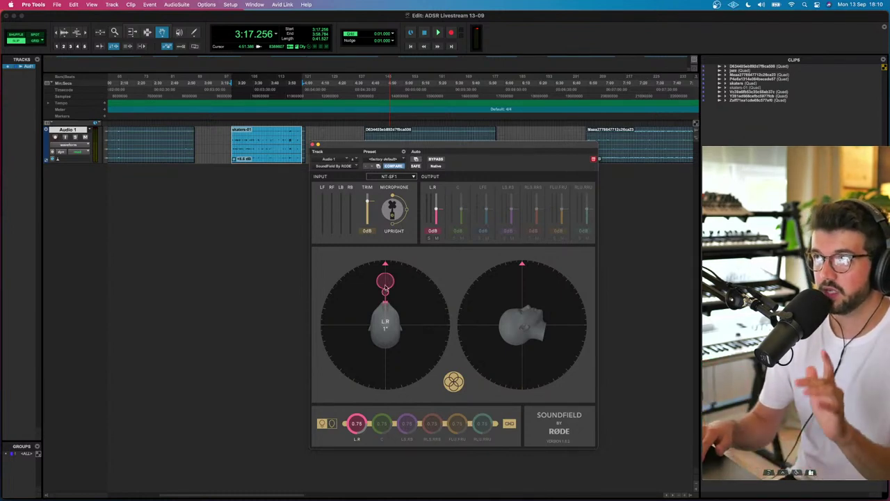
- Replay the skaters selection and widen the L/R virtual microphones to about 162°
key("space")
left_click_drag(385, 288, 428, 319)
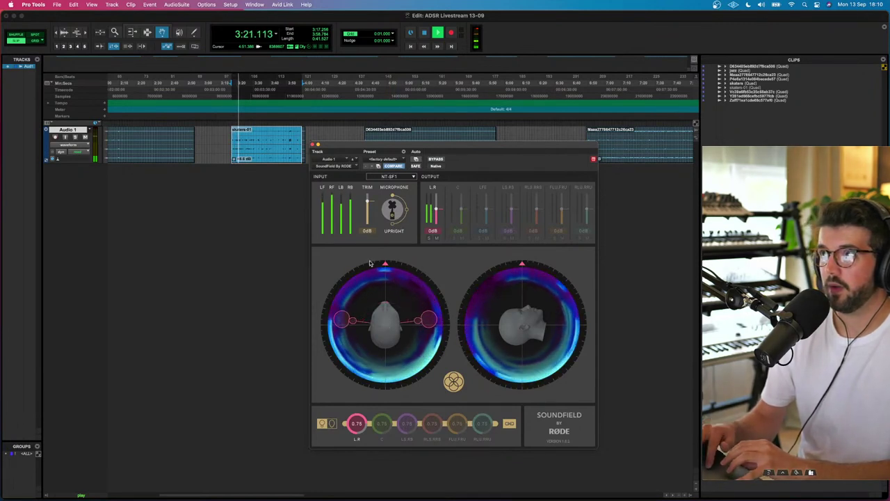
mouse_move(521, 269)
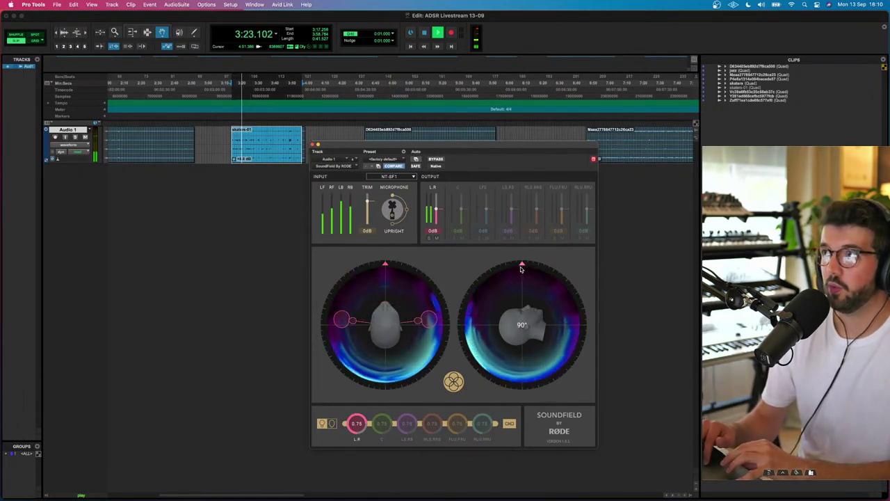
mouse_move(429, 319)
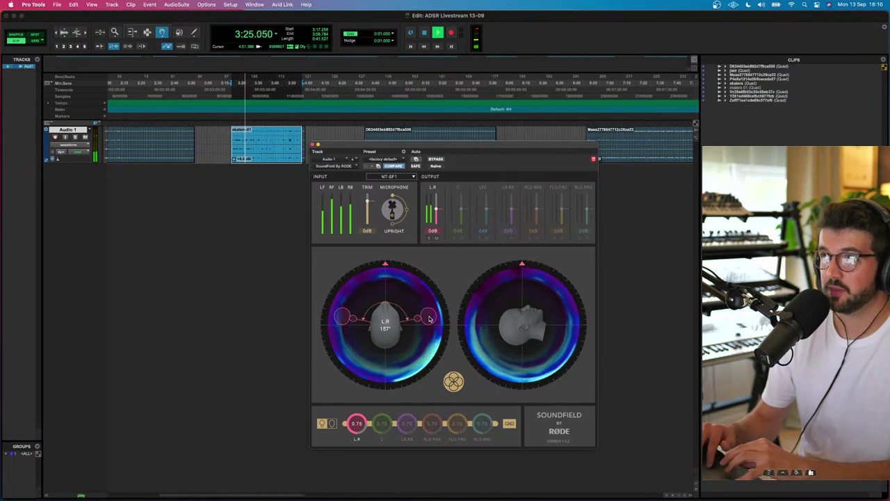
left_click_drag(430, 318, 431, 321)
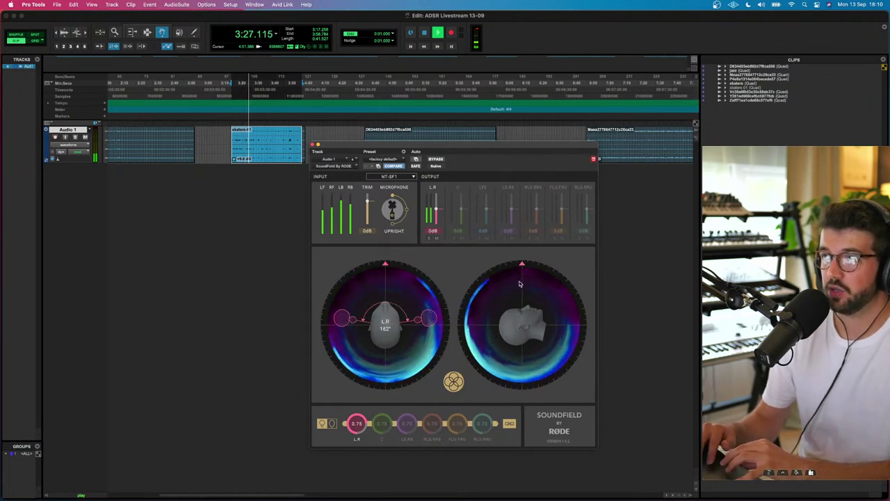
mouse_move(522, 265)
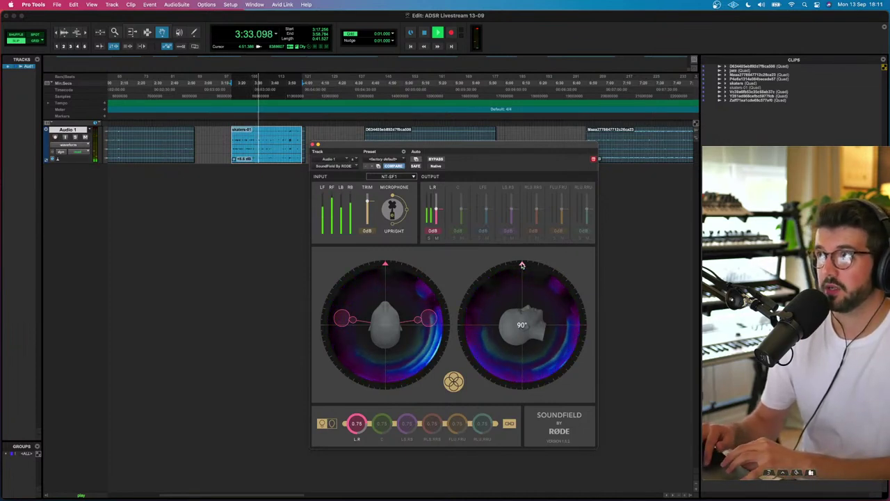
- Audition the skaters selection with the head's pitch at 33° and at about -34°, and stop playback
left_click_drag(521, 265, 562, 300)
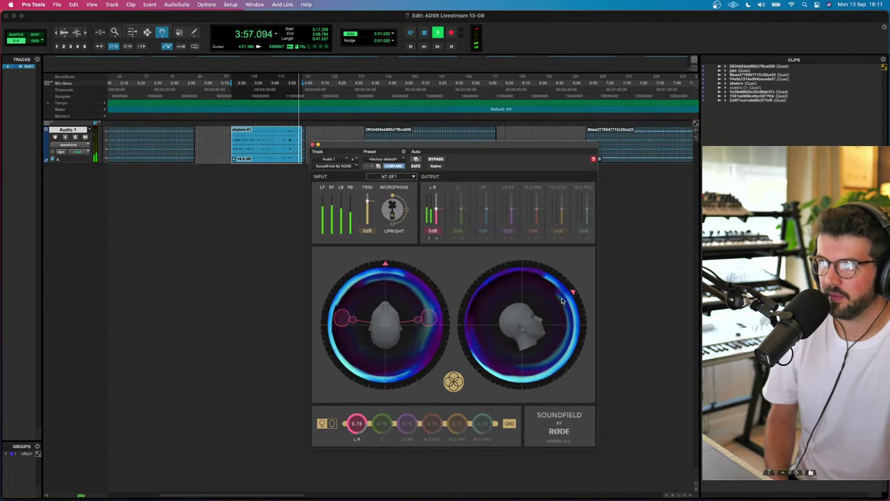
key("space")
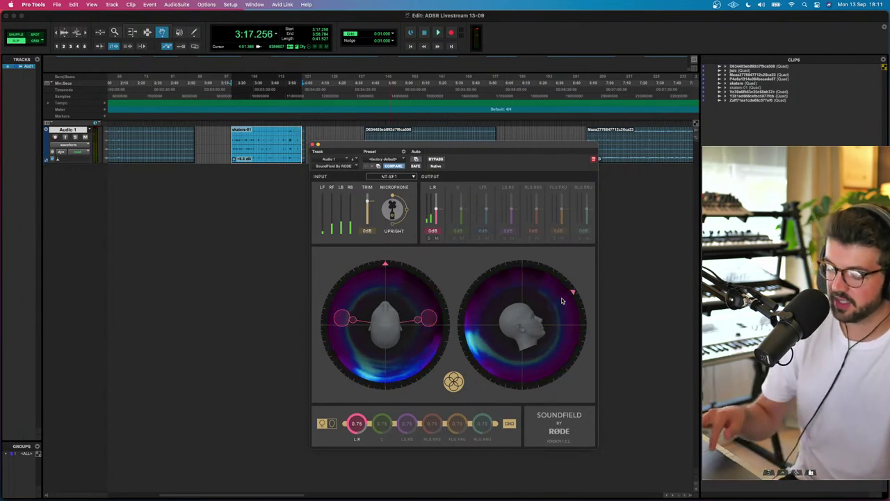
key("space")
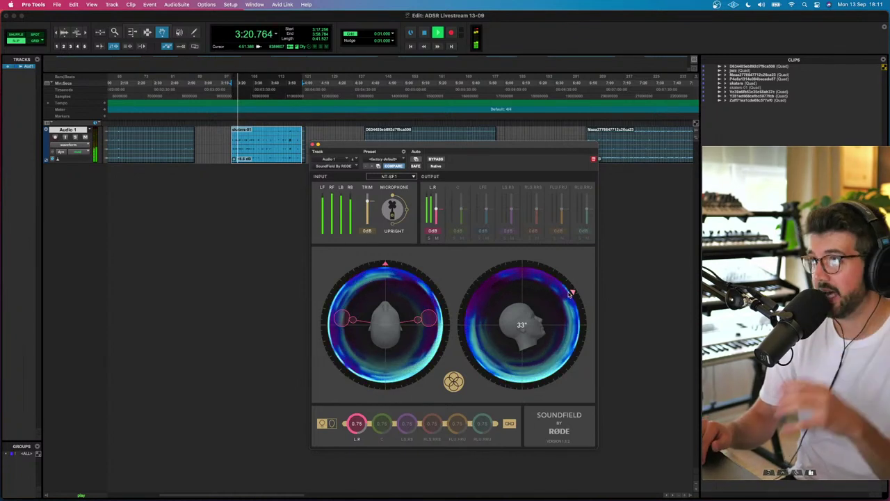
left_click_drag(572, 294, 560, 352)
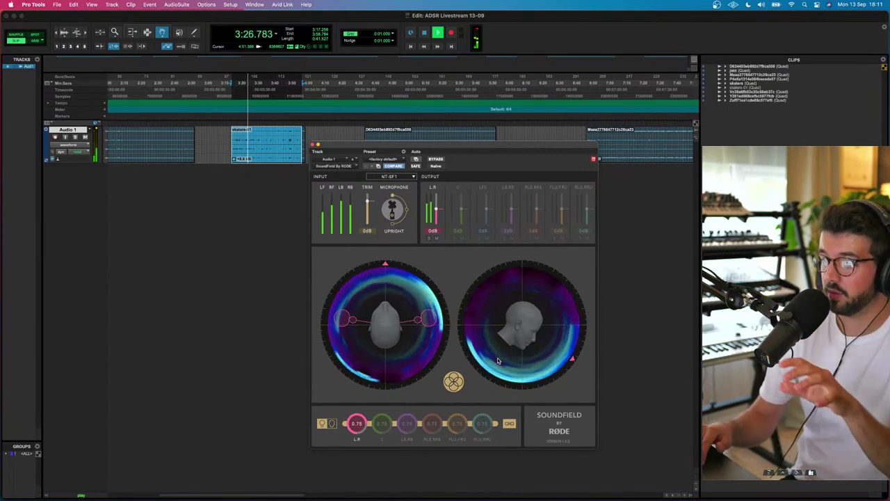
key("space")
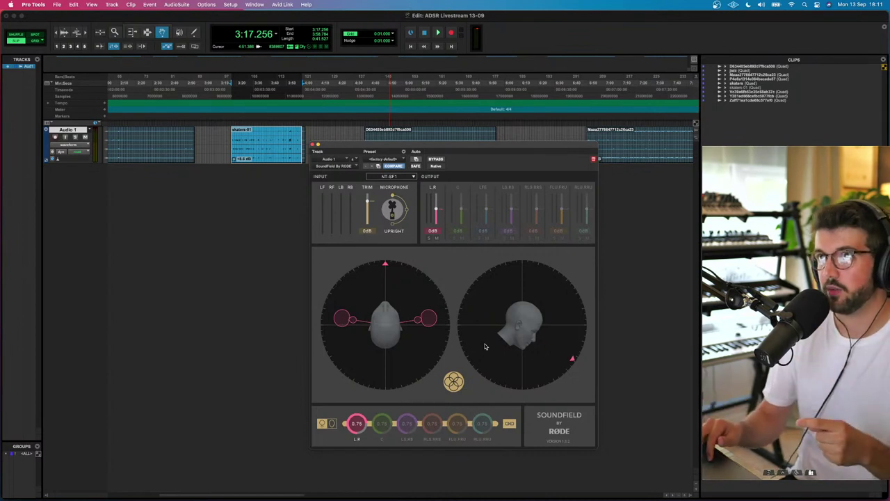
- Select the part of the jazz clip from 1:39.435 to 2:19.810
scroll(285, 215, "left", 10)
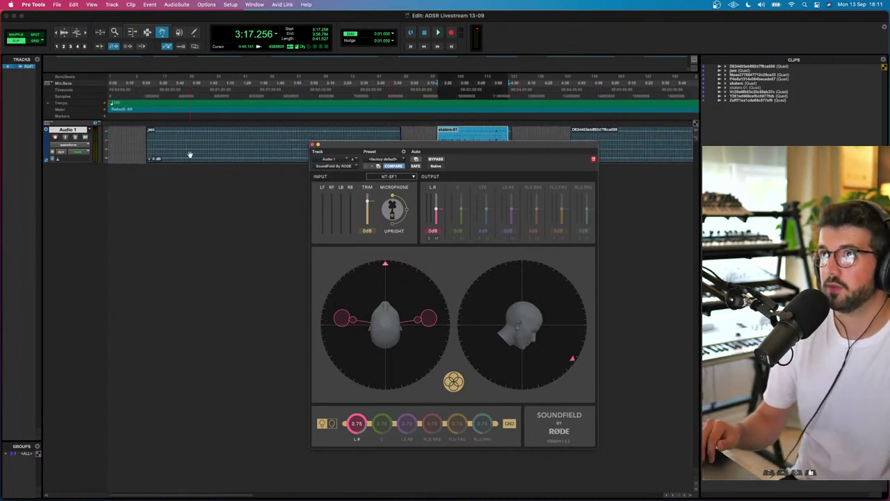
left_click(176, 92)
left_click_drag(169, 86, 330, 85)
left_click_drag(273, 79, 345, 82)
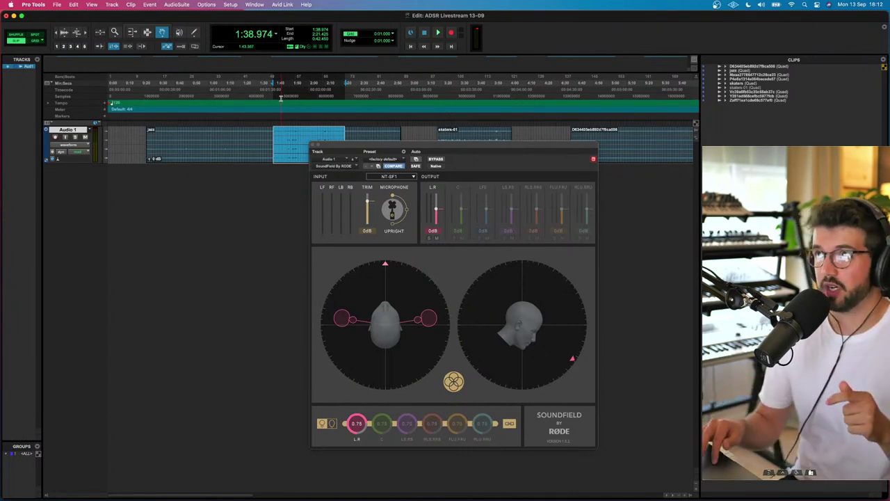
left_click(275, 143)
left_click_drag(275, 94, 342, 96)
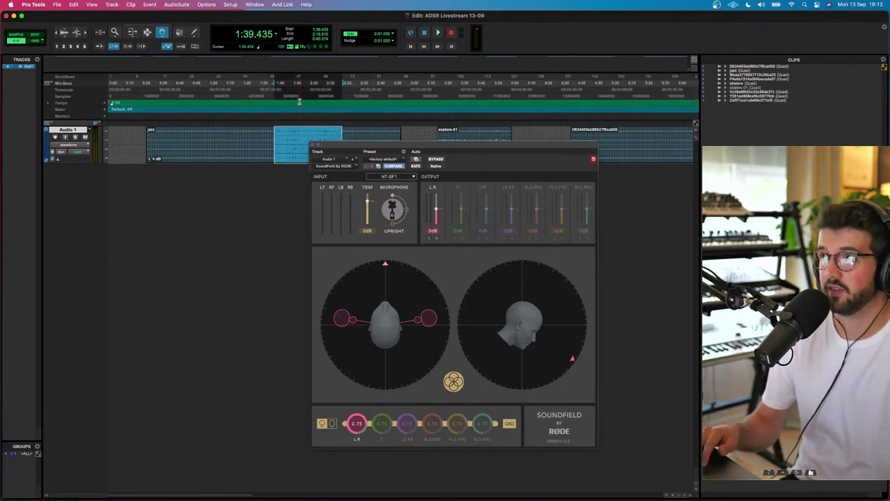
- Play the jazz selection while tilting the head's pitch down to about -84° and up to 90°
key("space")
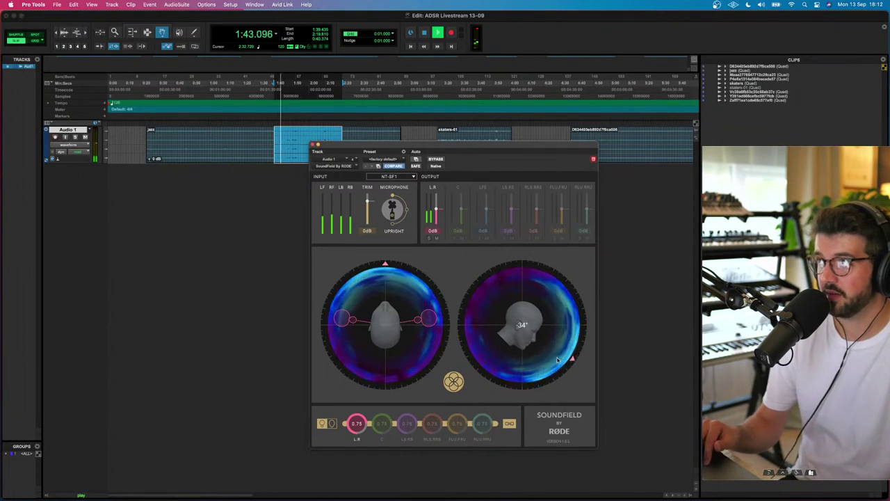
left_click_drag(557, 360, 527, 375)
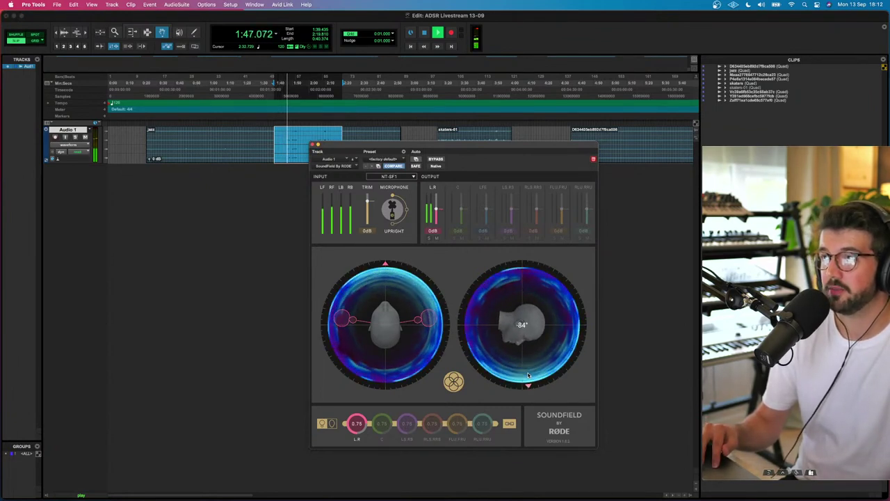
mouse_move(527, 375)
left_mouse_down()
mouse_move(573, 352)
mouse_move(581, 323)
mouse_move(572, 295)
mouse_move(550, 278)
mouse_move(519, 293)
left_mouse_up()
- Audition the jazz clip from 2:03.199 to about 2:15 and from 0:47.064 to 1:30.207
left_click_drag(315, 83, 336, 82)
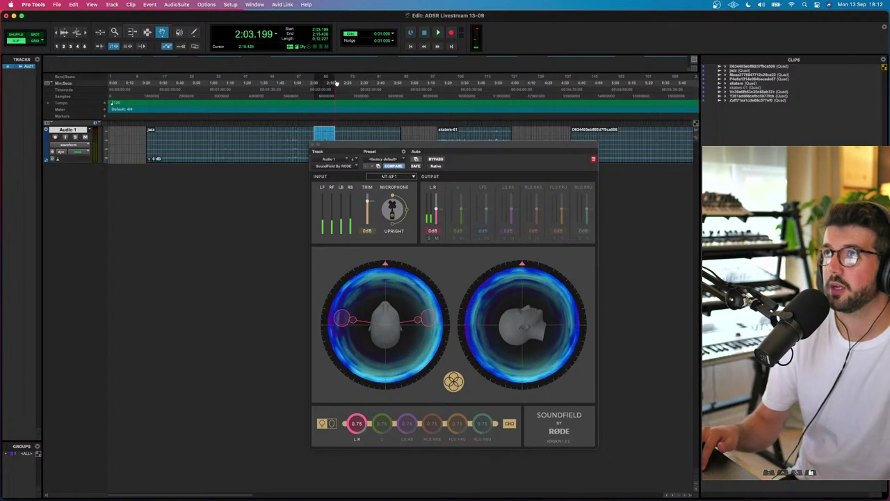
key("space")
left_click_drag(522, 266, 522, 267)
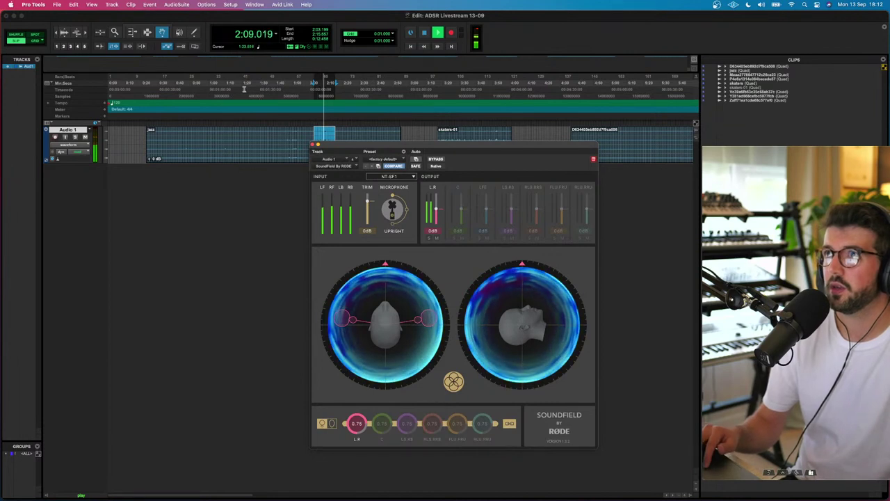
left_click_drag(186, 142, 259, 142)
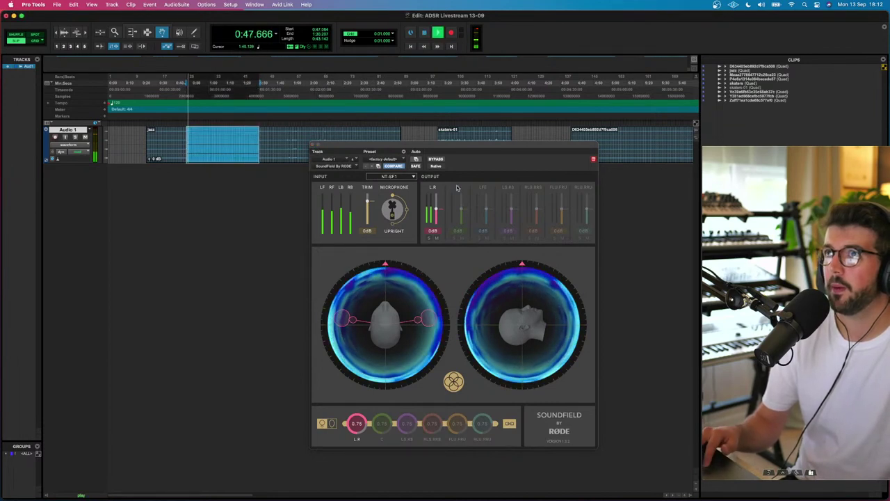
- Compare the L/R microphones narrowed toward the front and widened to the sides, tilting the pitch to 12° and -27°
left_click_drag(417, 320, 404, 285)
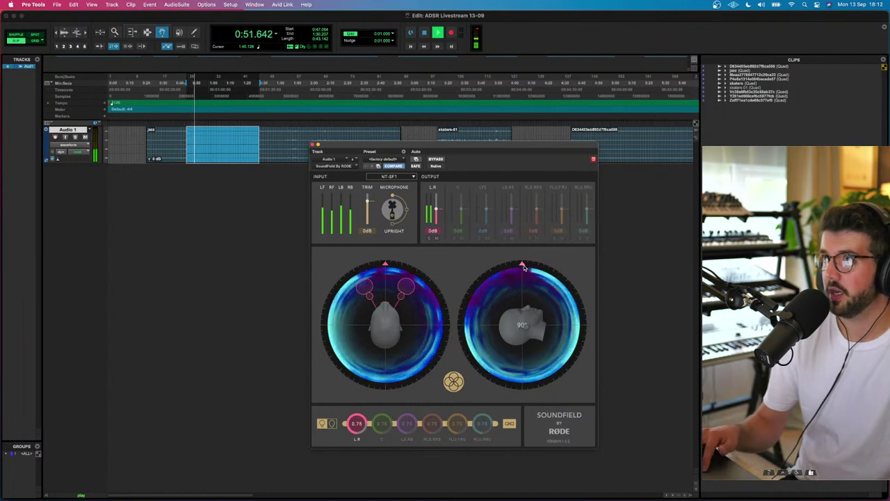
left_click_drag(523, 266, 569, 316)
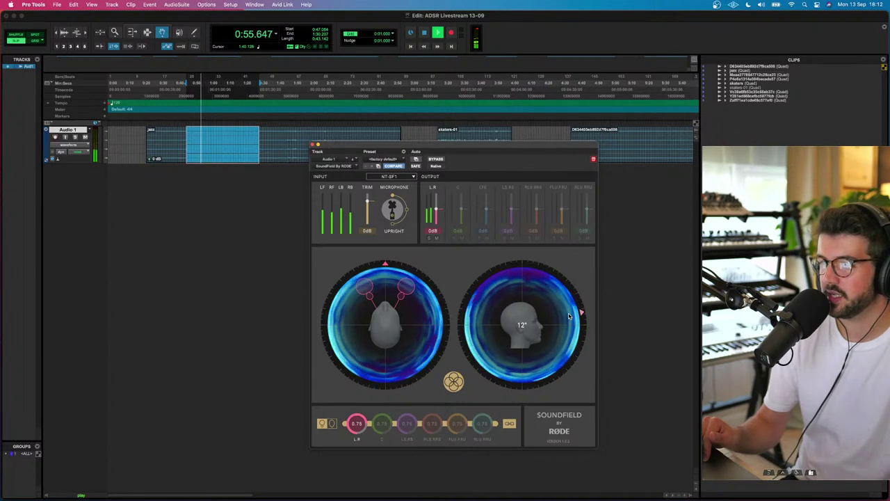
left_click_drag(569, 316, 568, 351)
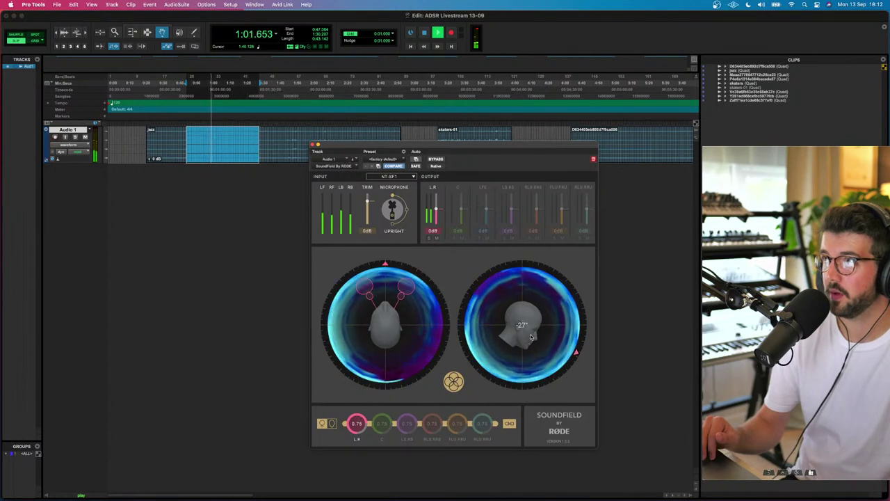
left_click_drag(407, 286, 453, 311)
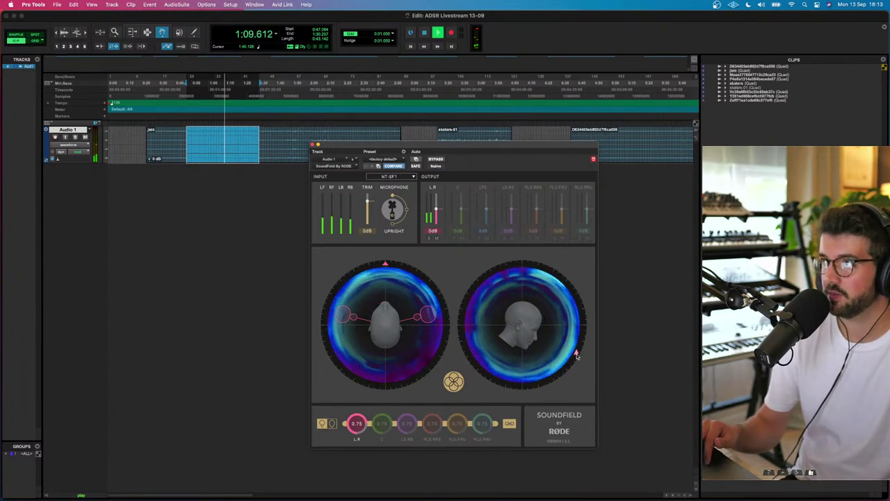
- Level the head's pitch to about 0°, rotate the head's heading about 65° to its left, and stop playback
left_click_drag(576, 353, 565, 324)
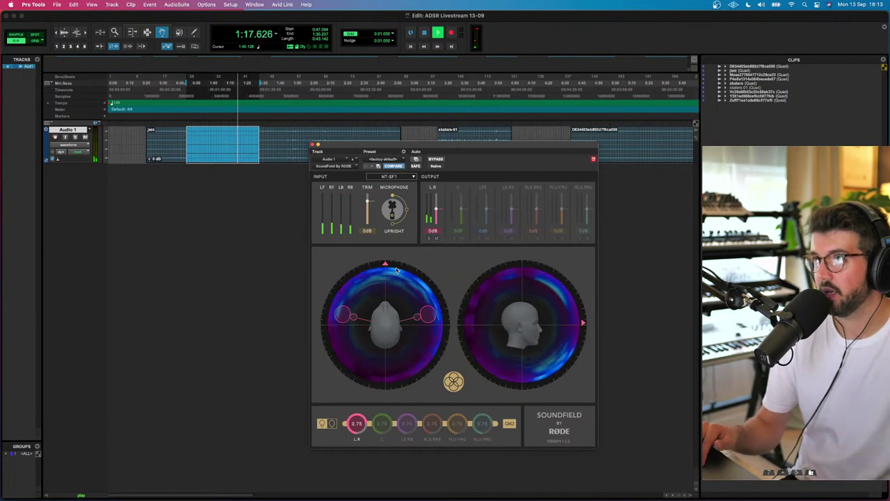
left_click_drag(386, 265, 350, 308)
key("space")
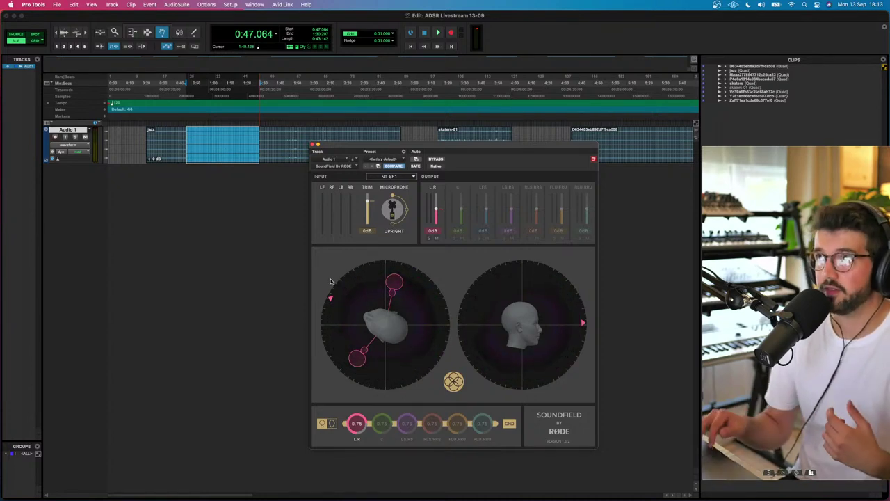
- Select most of the skaters-01 clip from 3:20.948 on and audition it briefly
left_click(458, 88)
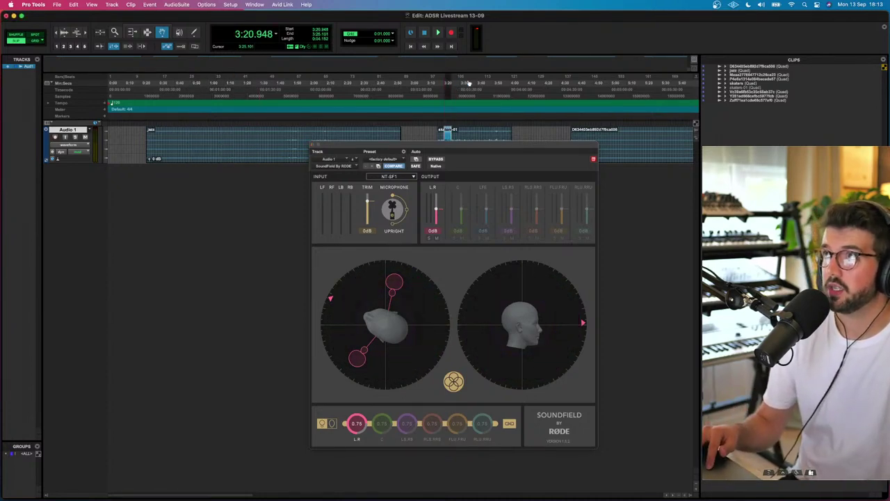
left_click_drag(469, 83, 503, 86)
key("space")
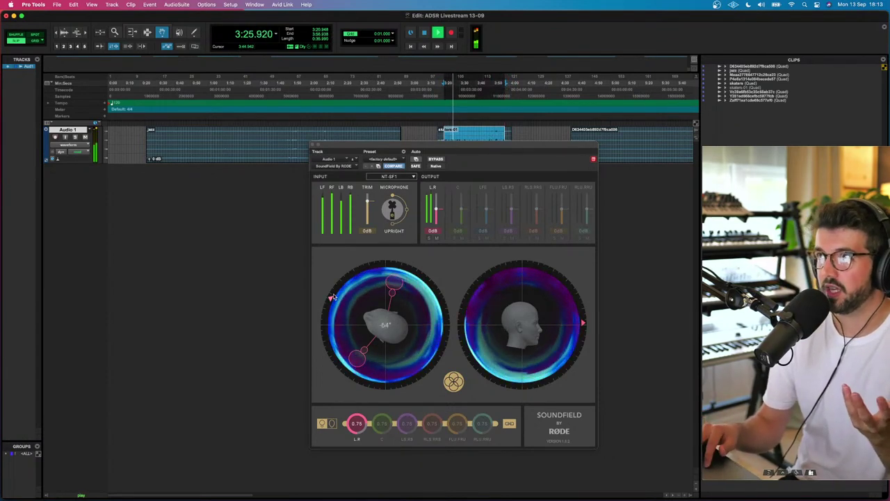
key("space")
- Audition the clip after skaters-01 from 4:38.929, and select its opening from 4:35.698 to 4:47.925
scroll(640, 123, "right", 5)
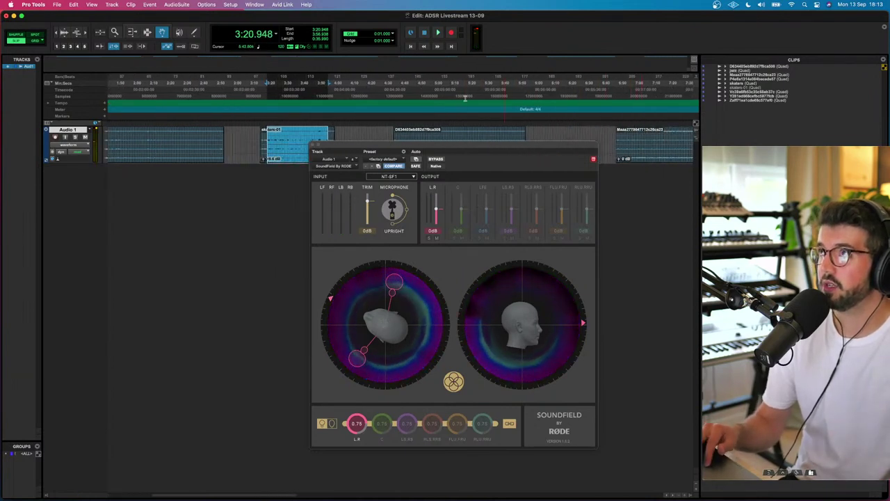
left_click(399, 84)
key("space")
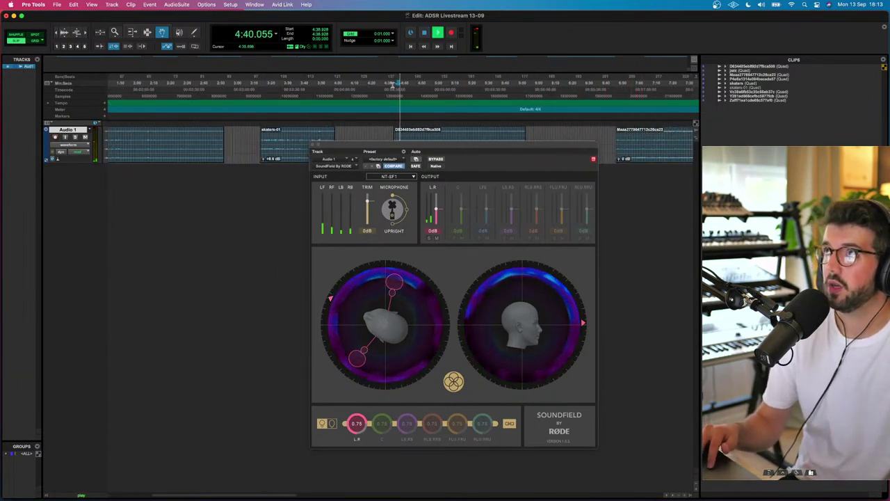
key("space")
left_click(404, 85)
left_click_drag(405, 85, 415, 86)
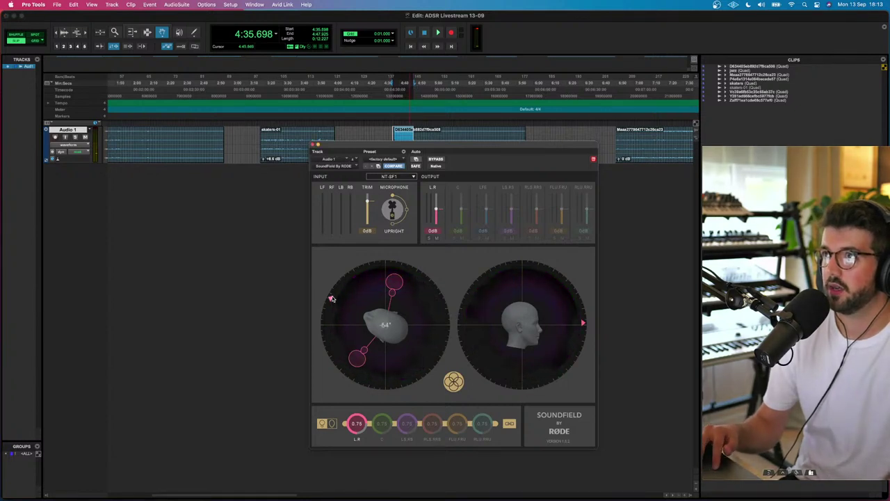
- Centre the head's heading at about 0°, narrow the L/R microphones together at the front, and play the selection with a slight leftward turn
left_click_drag(332, 298, 386, 239)
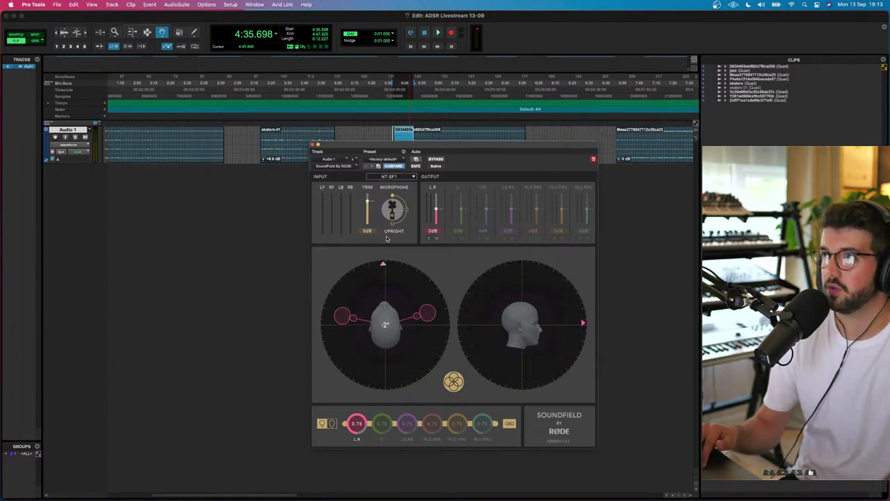
left_click_drag(428, 316, 370, 259)
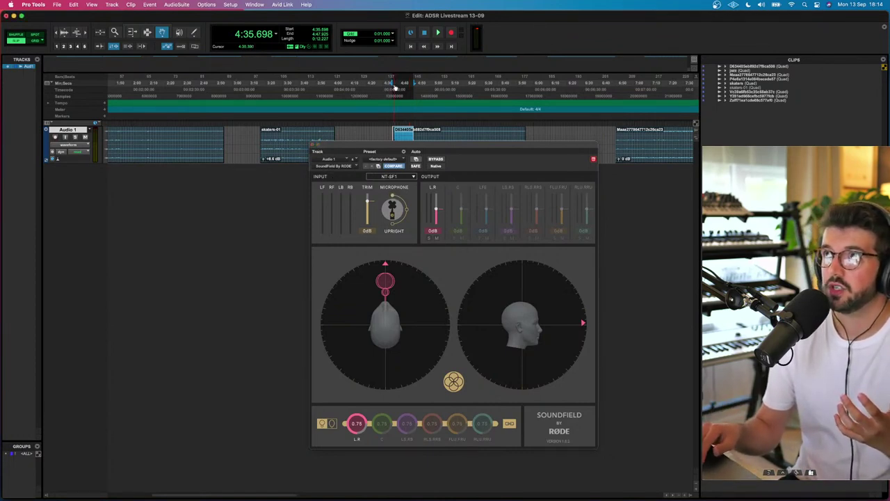
key("space")
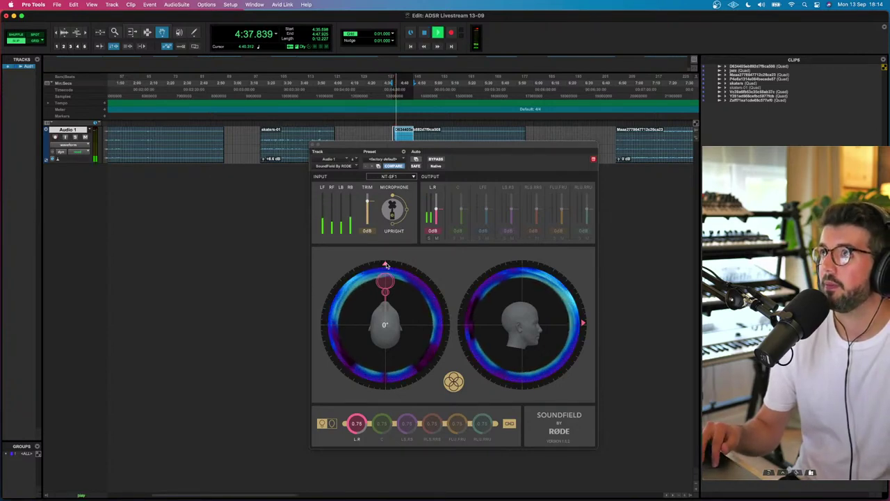
mouse_move(385, 264)
left_mouse_down()
mouse_move(416, 271)
mouse_move(382, 264)
left_mouse_up()
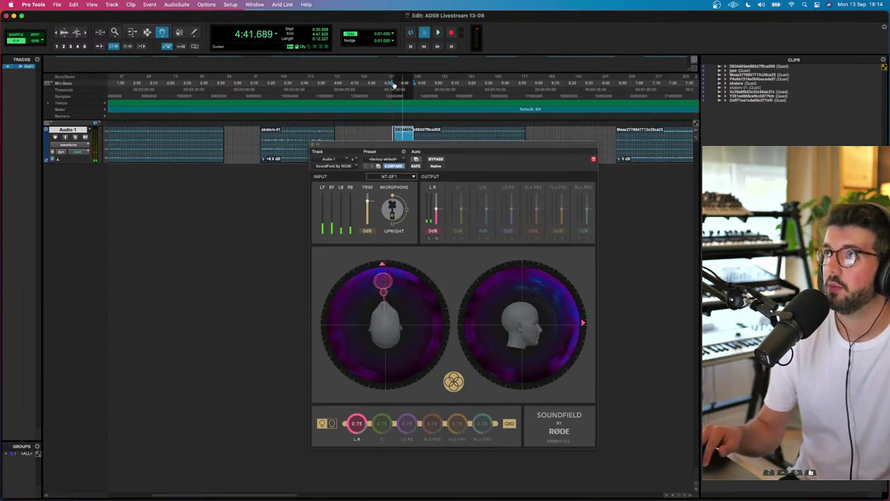
- Replay the clip from 4:35.467 while widening the L/R microphones and turning the heading to the head's left, and replay it from 4:37.313
left_click(393, 84)
left_click(392, 89)
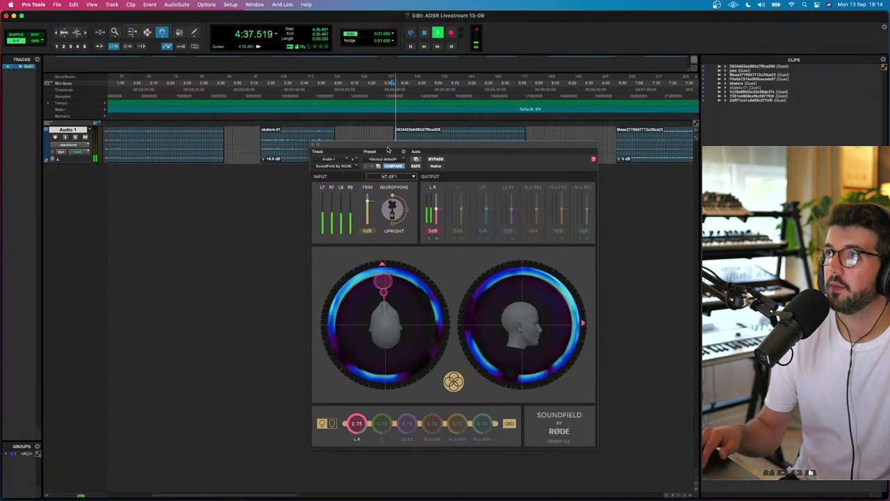
left_click_drag(383, 281, 400, 263)
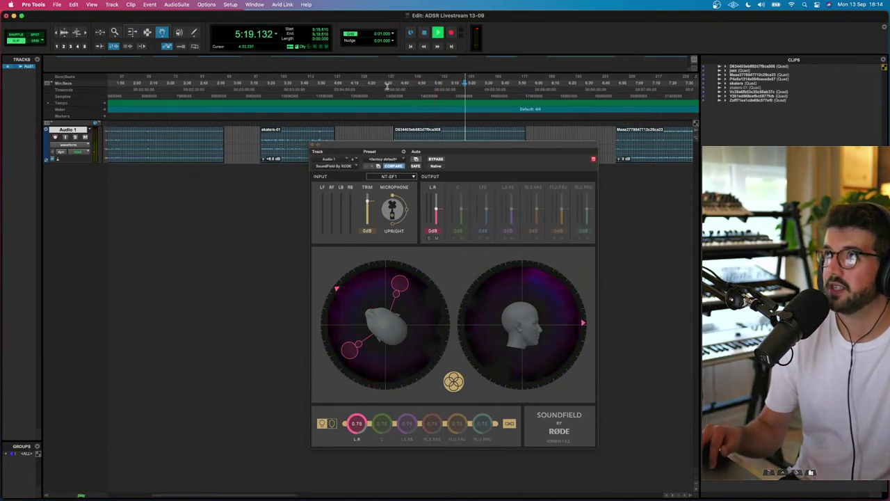
key("space")
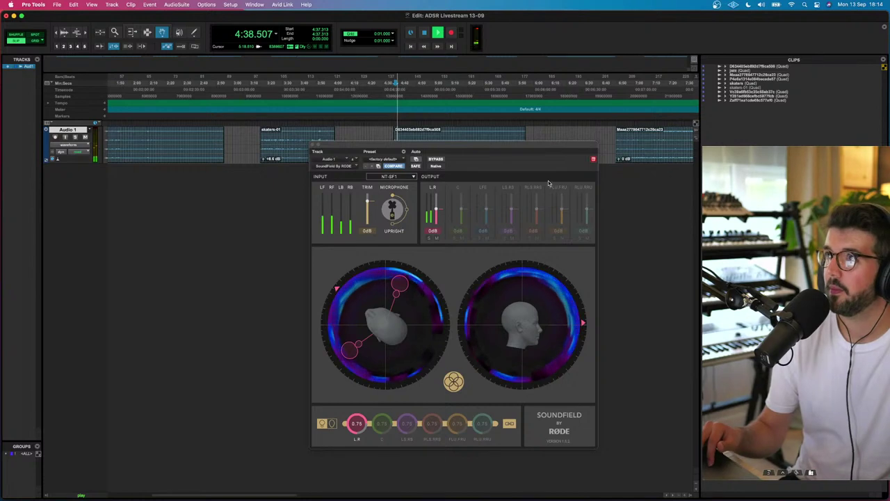
- Play the following clip from 6:53.431, rotate the head's heading back toward the front, and stop playback
left_click(623, 92)
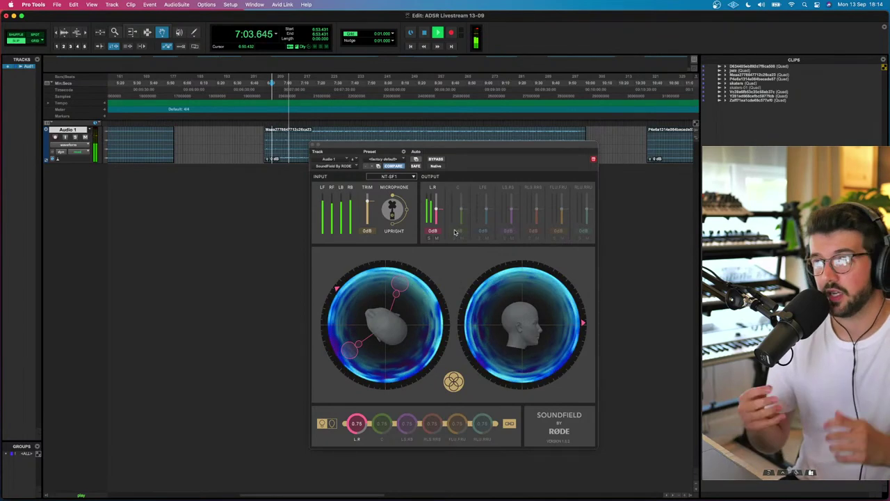
left_click_drag(338, 319, 373, 261)
key("space")
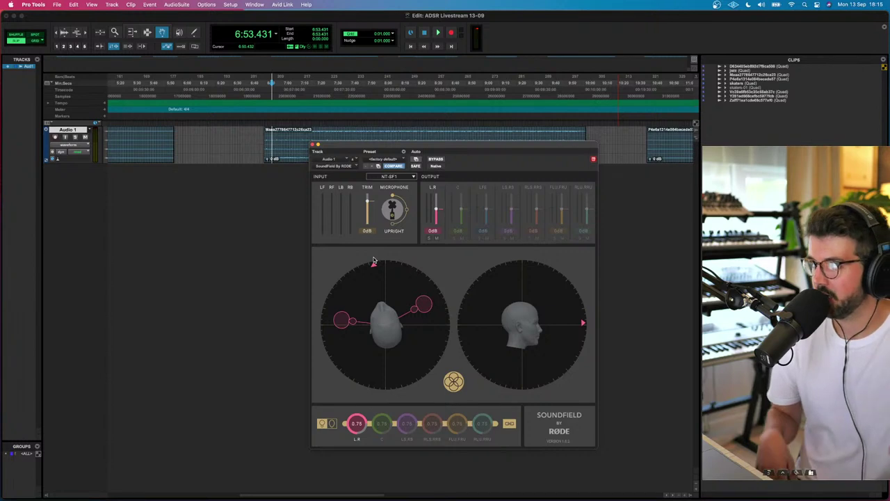
- Replay from 6:53.431 while centring the head's heading and tilting its pitch down to about -82°, and stop playback
key("space")
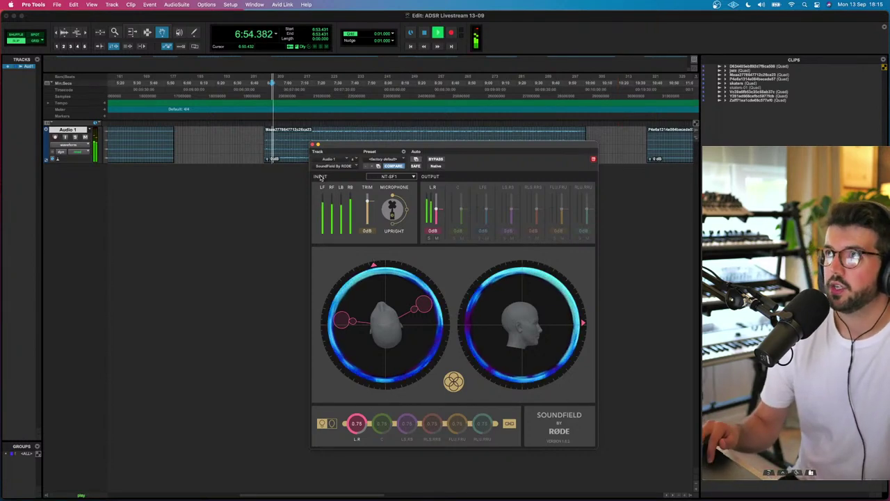
mouse_move(428, 297)
left_mouse_down()
mouse_move(411, 279)
mouse_move(374, 267)
mouse_move(385, 262)
mouse_move(389, 287)
mouse_move(426, 298)
left_mouse_up()
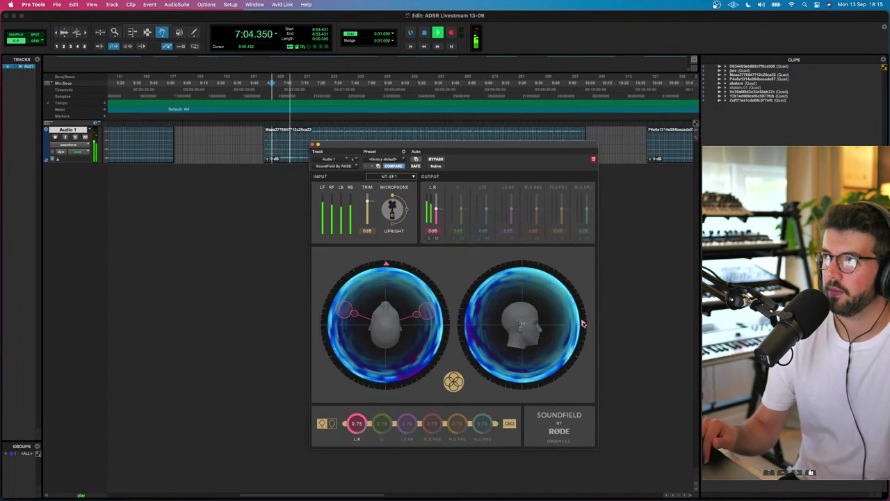
mouse_move(583, 322)
left_mouse_down()
mouse_move(567, 295)
mouse_move(583, 309)
mouse_move(557, 360)
mouse_move(530, 367)
mouse_move(536, 267)
mouse_move(526, 273)
mouse_move(572, 293)
mouse_move(578, 312)
mouse_move(570, 338)
mouse_move(529, 374)
left_mouse_up()
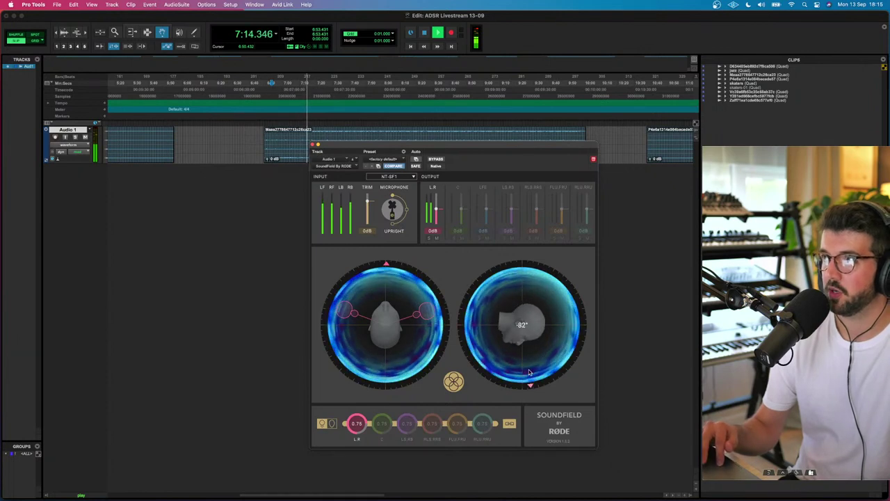
key("space")
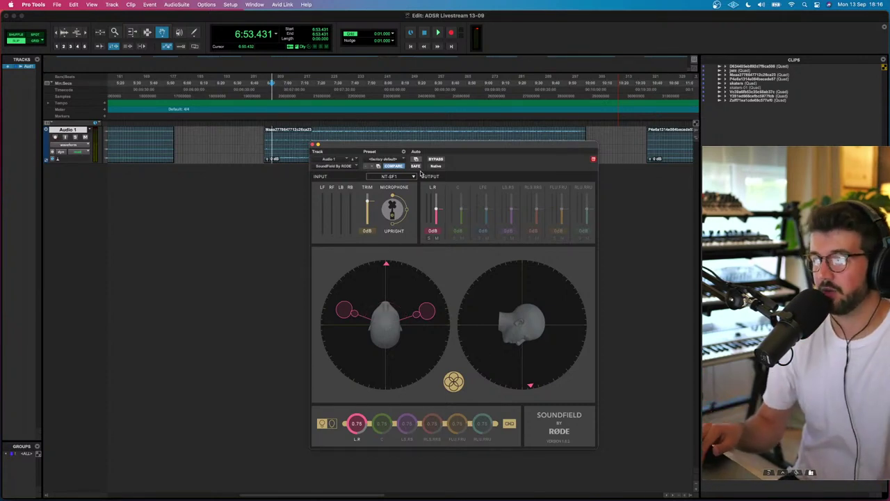
- Play the next clip from 10:45.064, narrow the L/R microphones to 1°, and stop playback
scroll(242, 186, "right", 5)
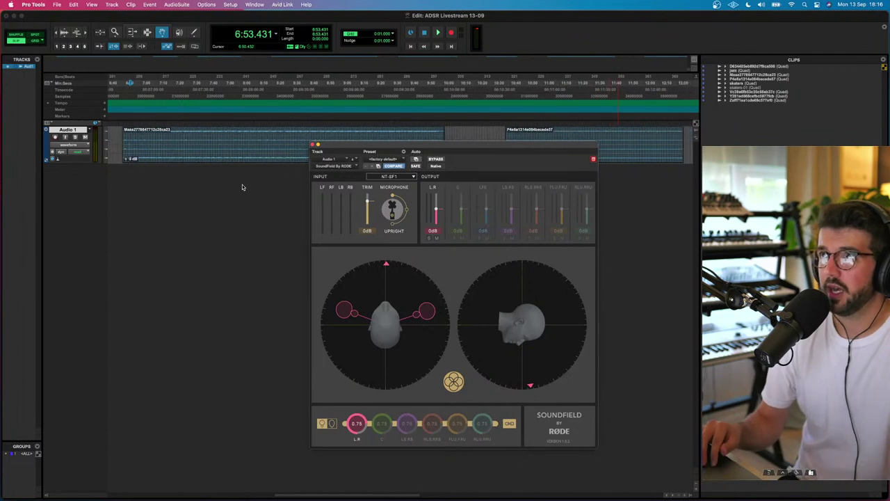
left_click(518, 83)
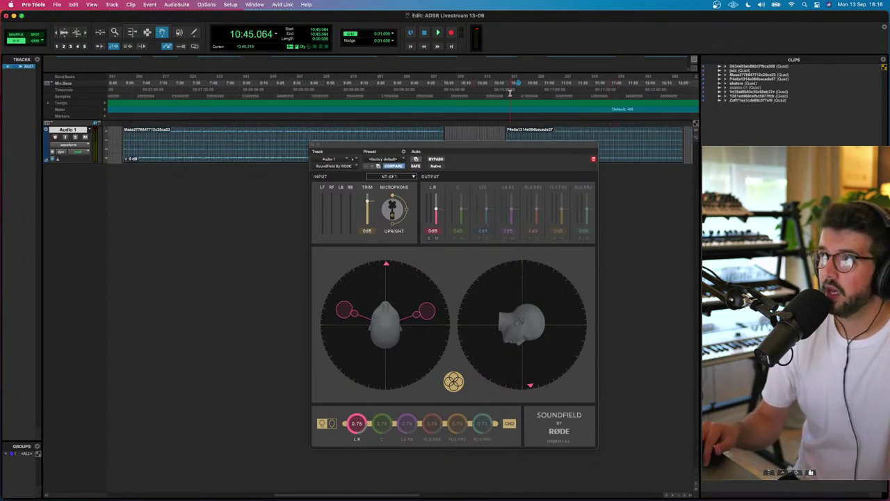
scroll(510, 93, "right", 4)
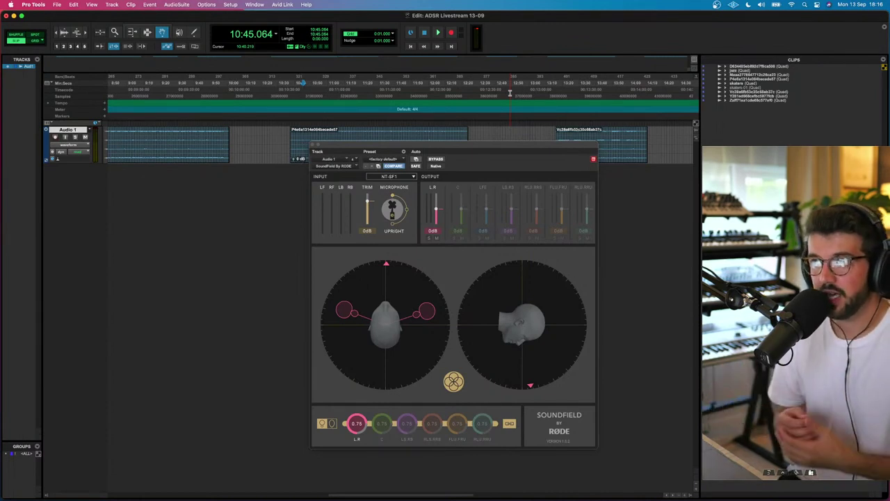
key("space")
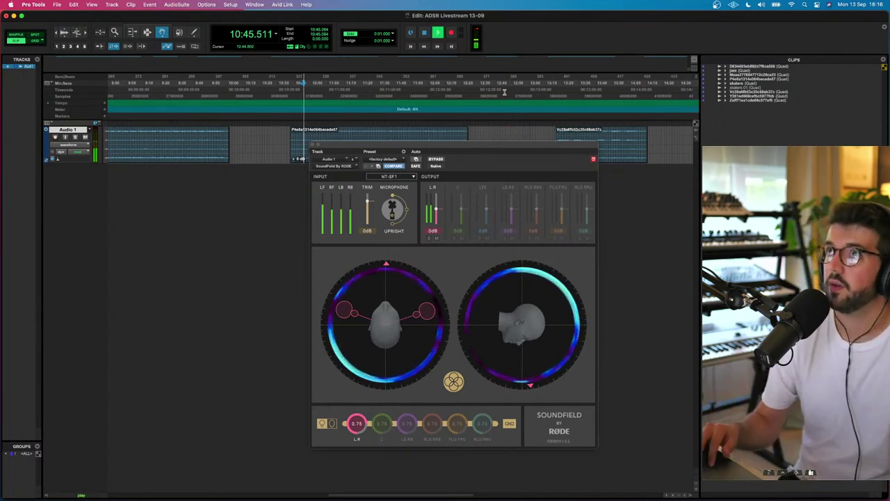
left_click_drag(425, 311, 386, 281)
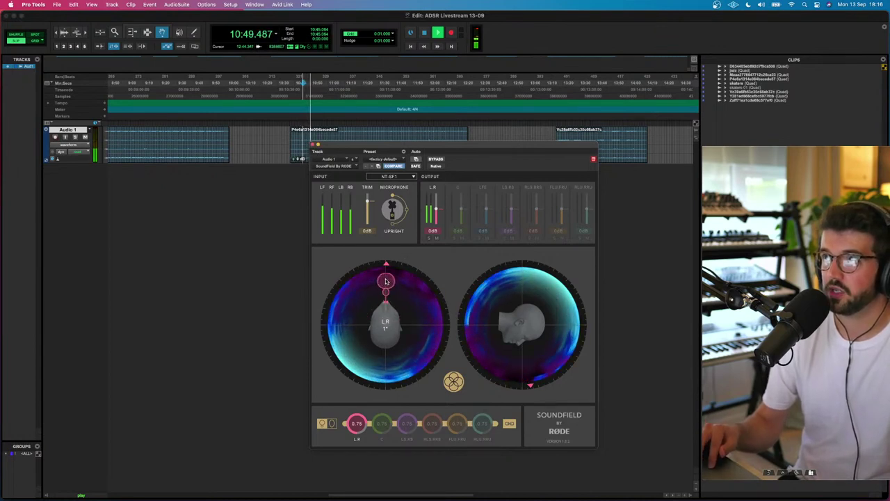
key("space")
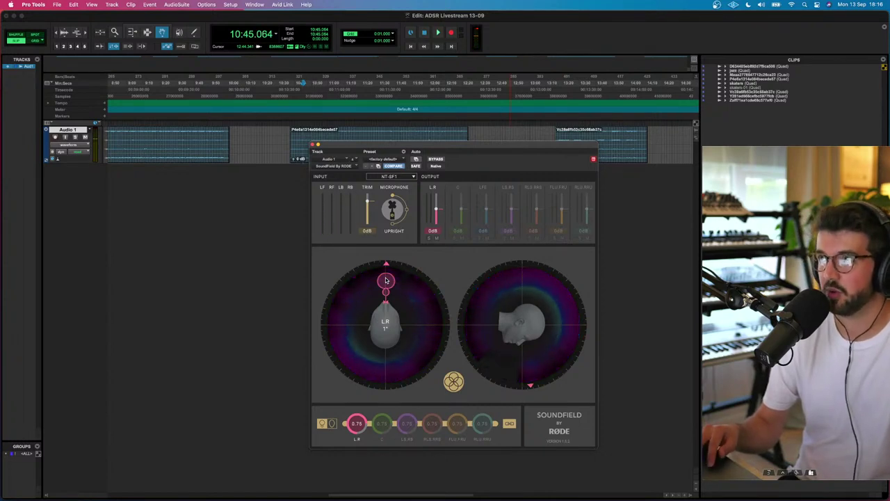
- Replay from 10:45.064 while widening the L/R microphones out to the sides and tilting the pitch up to 53°, and stop playback
key("space")
left_click_drag(386, 280, 400, 281)
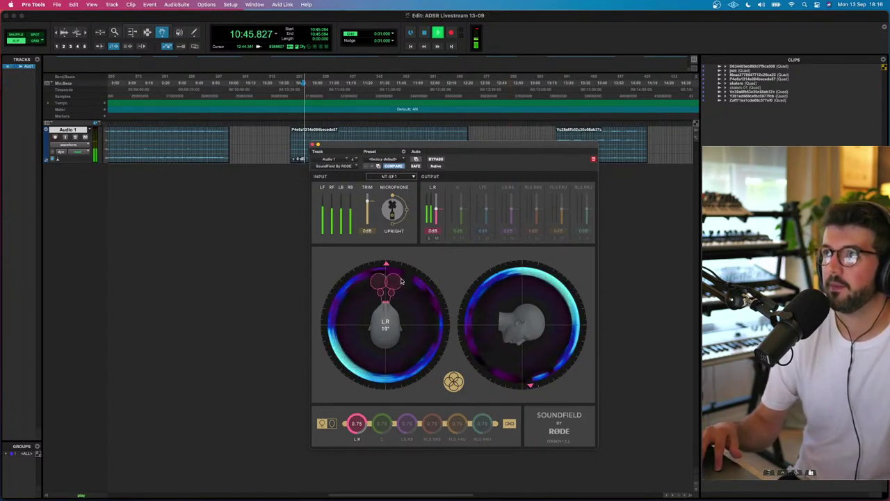
left_click_drag(441, 304, 444, 305)
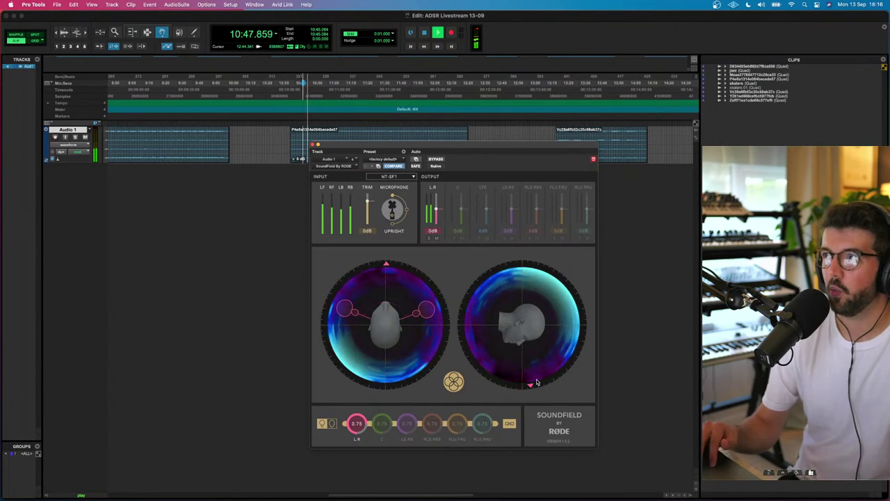
mouse_move(537, 381)
left_mouse_down()
mouse_move(566, 337)
mouse_move(567, 315)
left_mouse_up()
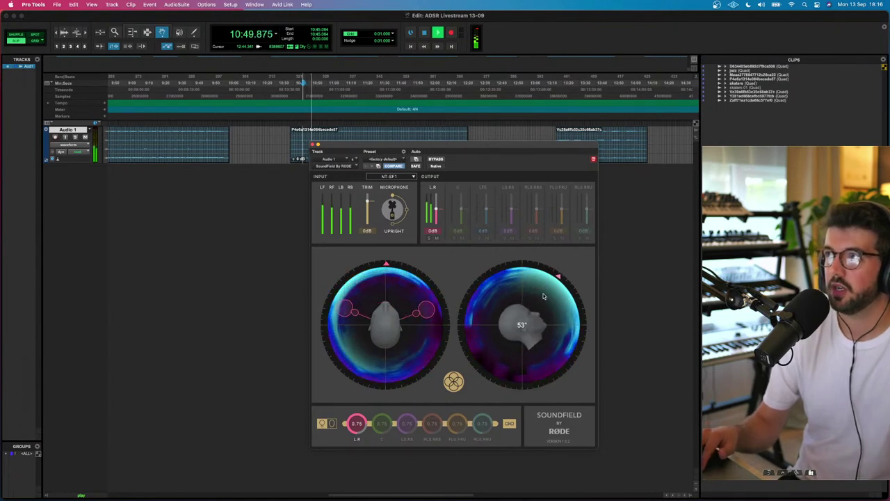
key("space")
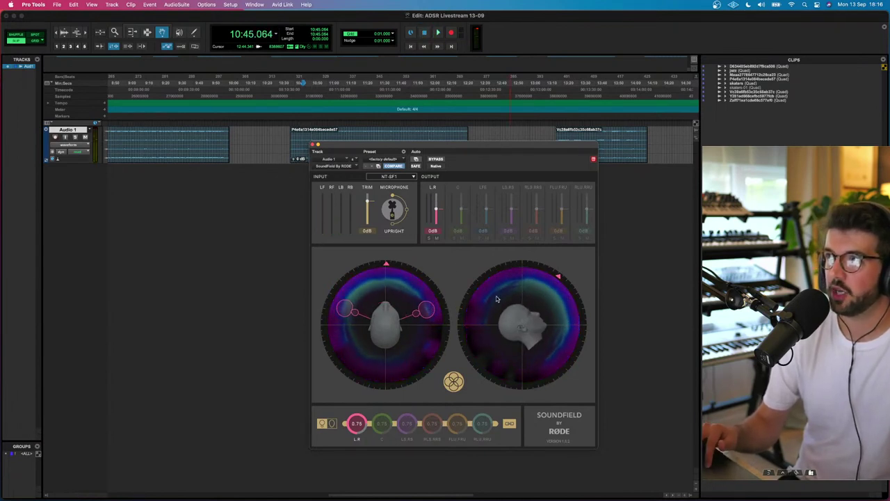
- Replay the clip while rotating the head's heading to -33°, and stop playback
key("space")
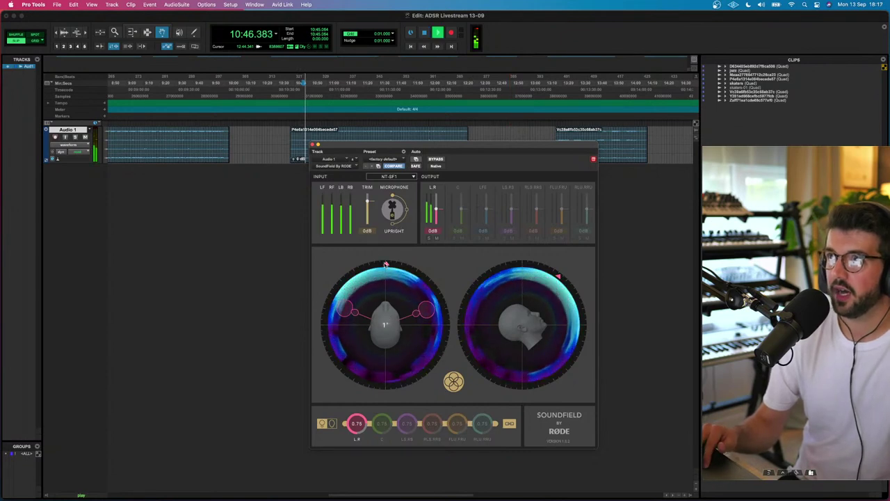
mouse_move(386, 265)
left_mouse_down()
mouse_move(365, 266)
mouse_move(353, 279)
left_mouse_up()
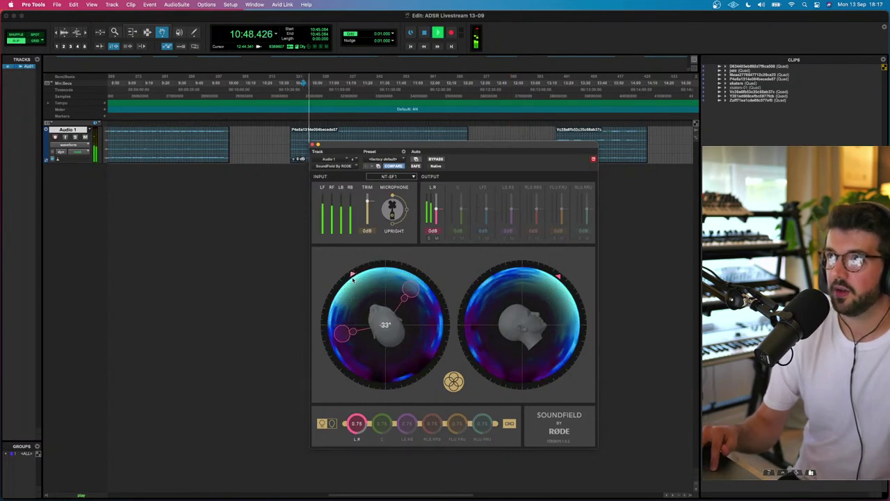
key("space")
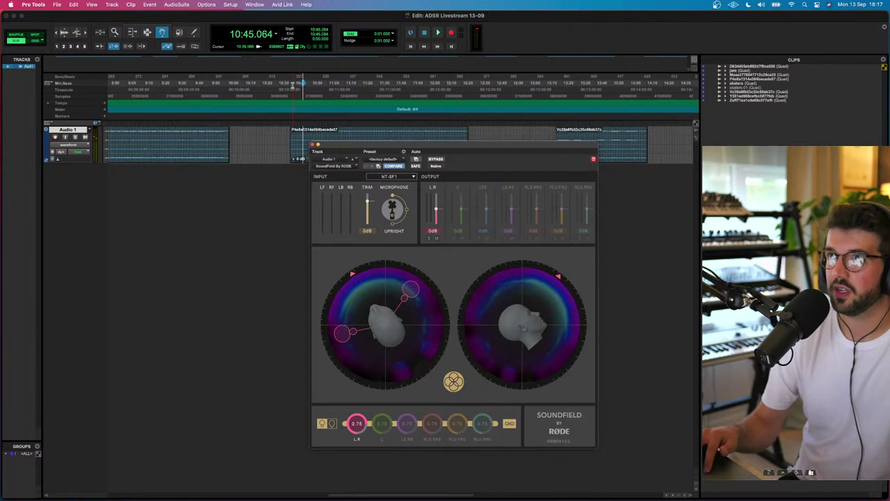
- Play the clip from 10:38.835, compare it with the SoundField plugin bypassed and active, and stop playback
left_click(294, 84)
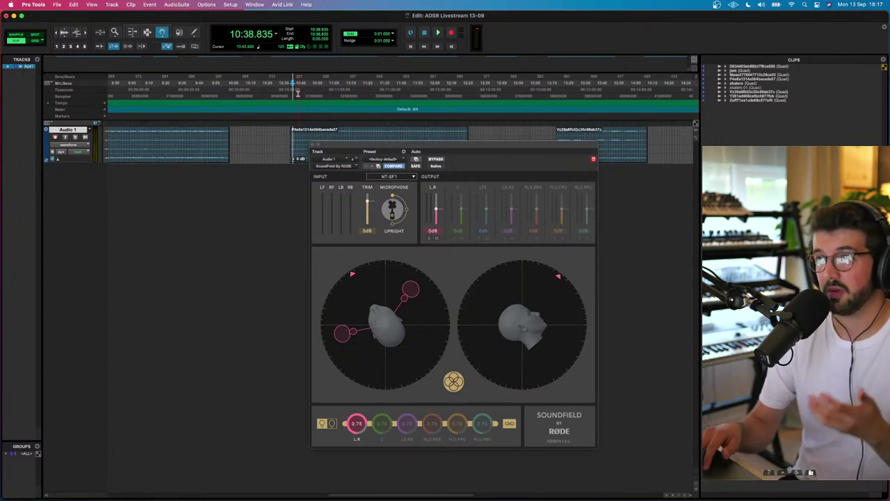
key("space")
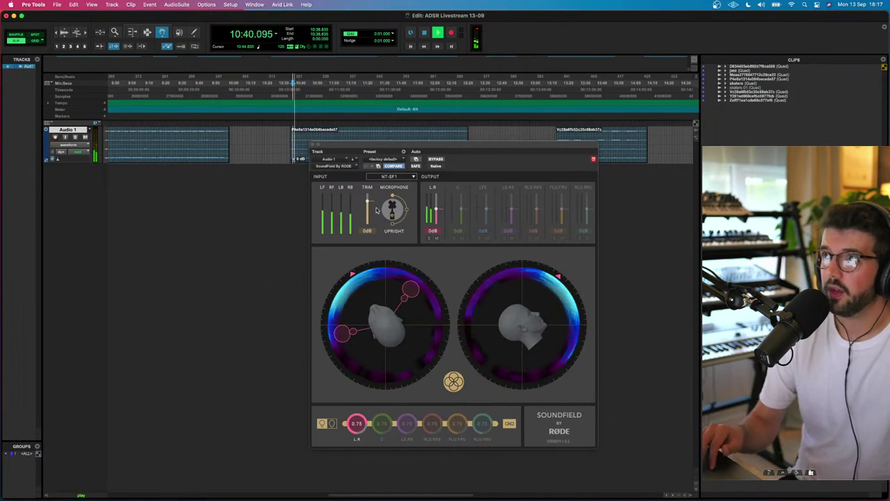
left_click(436, 159)
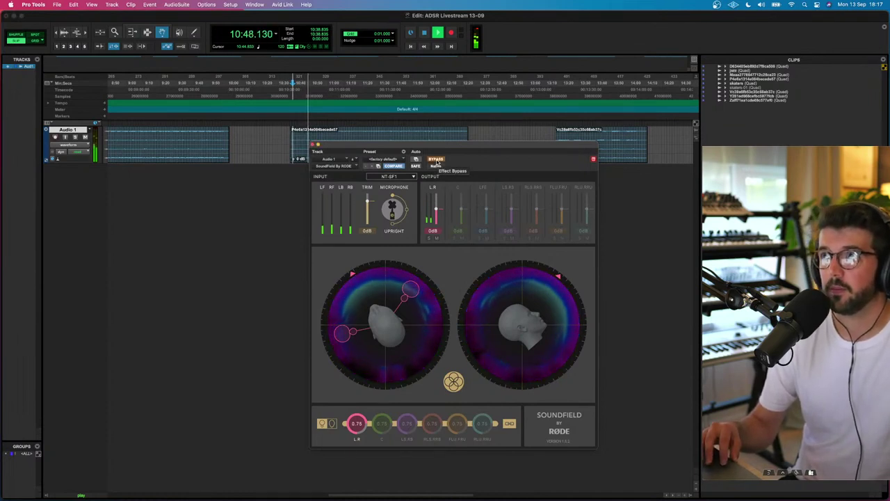
left_click(436, 159)
key("space")
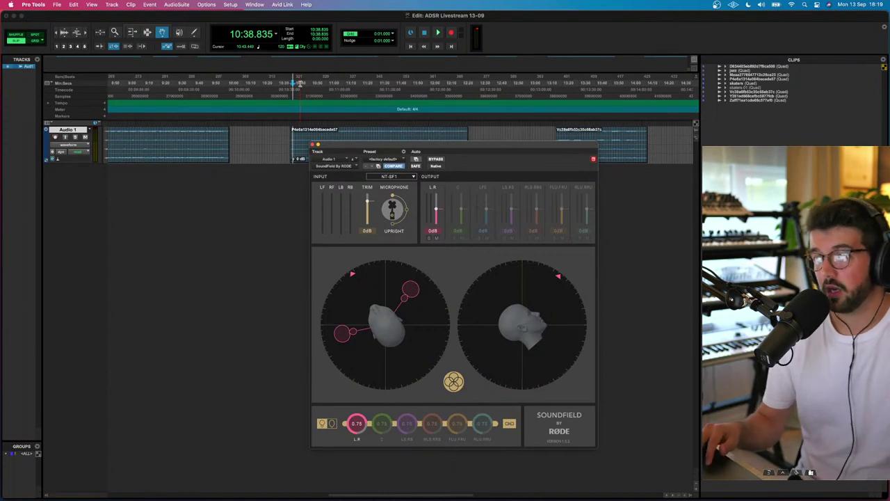
- Select the Audio 1 range from 10:38.835 to 11:45.279 and play it with the microphone polar-pattern shapes displayed
left_click_drag(294, 83, 405, 88)
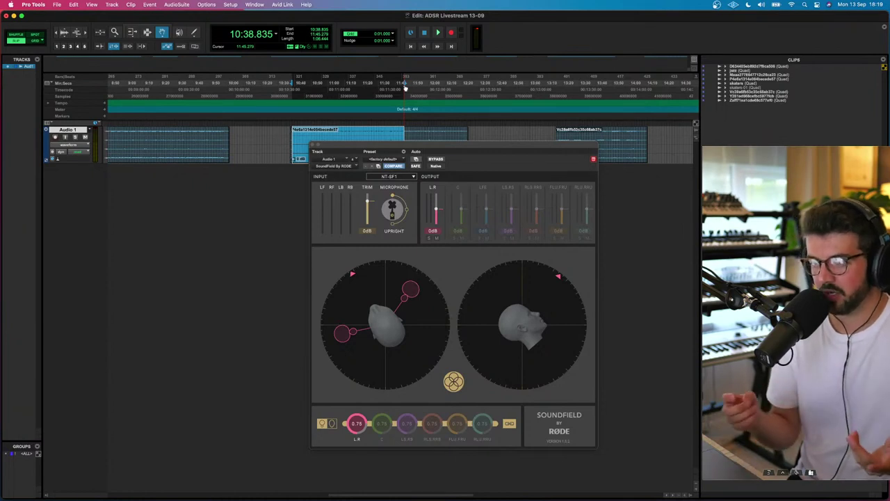
key("space")
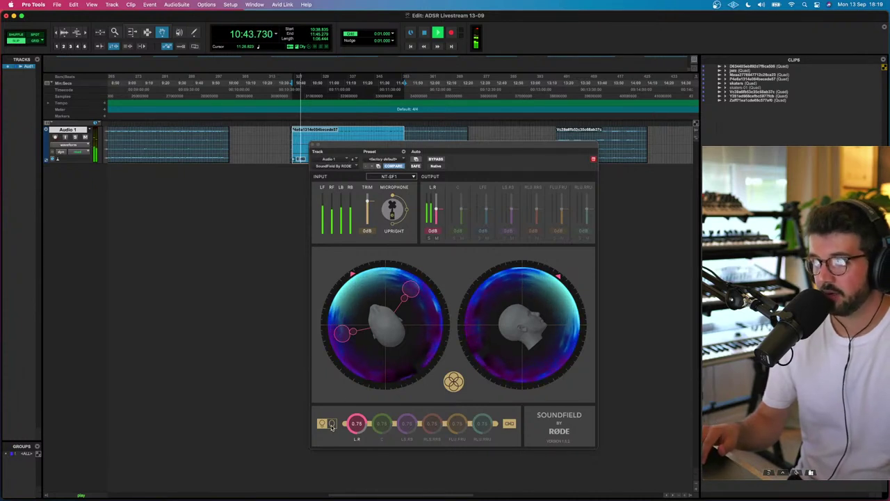
key("space")
key("space")
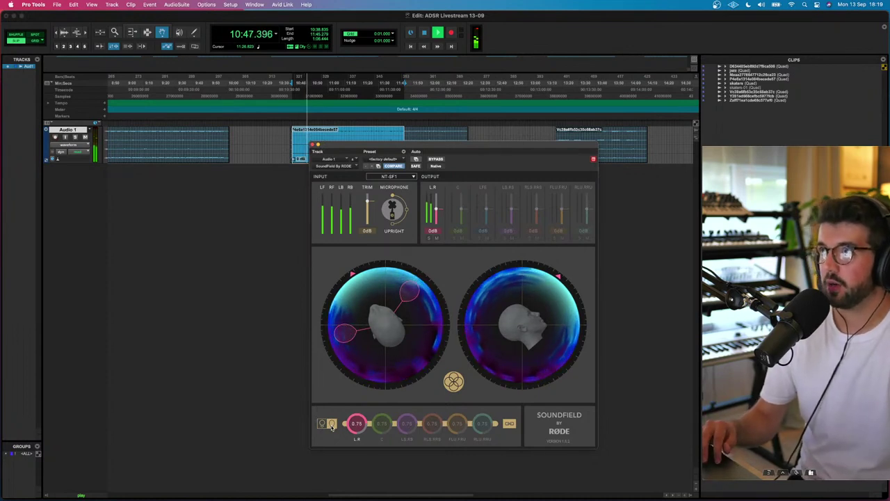
- Compare the Horizontal and Inverted microphone orientations during playback, rotating the heading to about -125° and ending on Horizontal
left_click(405, 210)
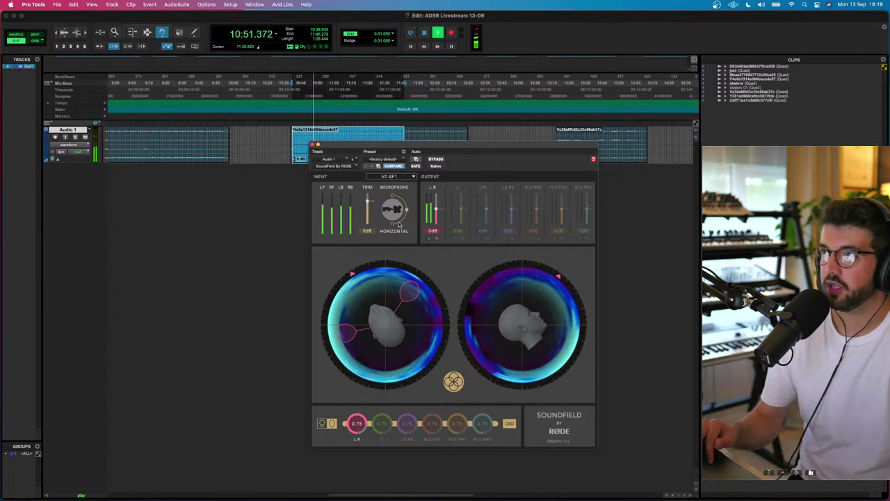
left_click_drag(400, 301, 360, 297)
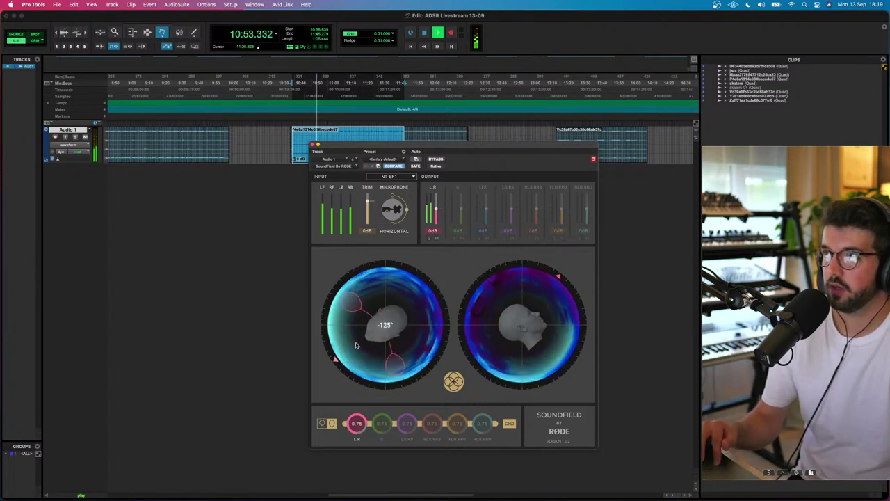
left_click(407, 210)
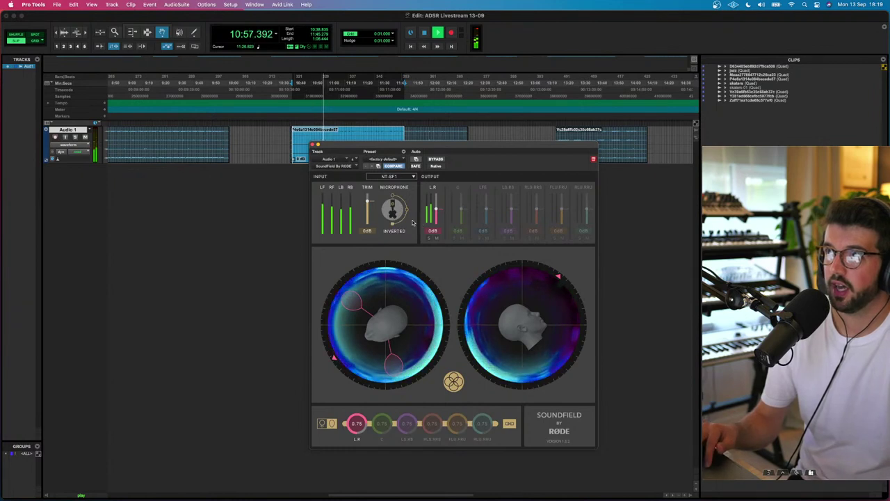
left_click(408, 212)
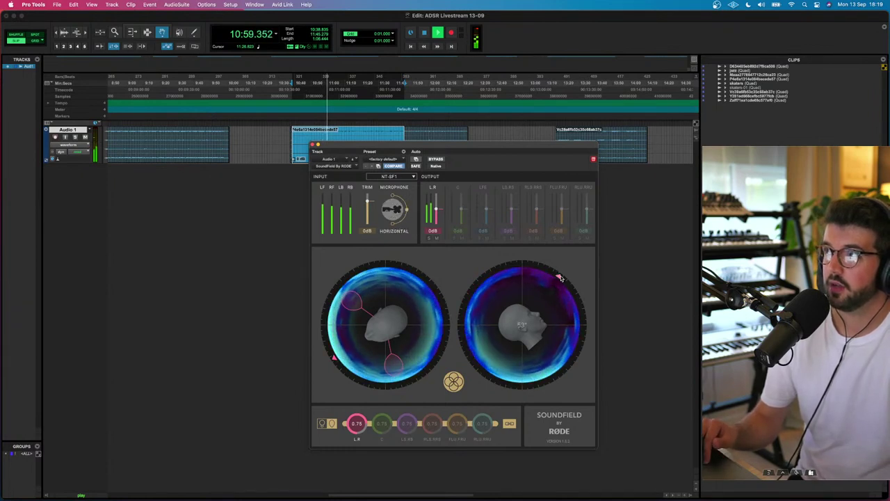
- Tilt the pitch down to -42°, compare with the SoundField plugin bypassed, and stop playback
mouse_move(536, 306)
left_mouse_down()
mouse_move(497, 320)
mouse_move(543, 350)
left_mouse_up()
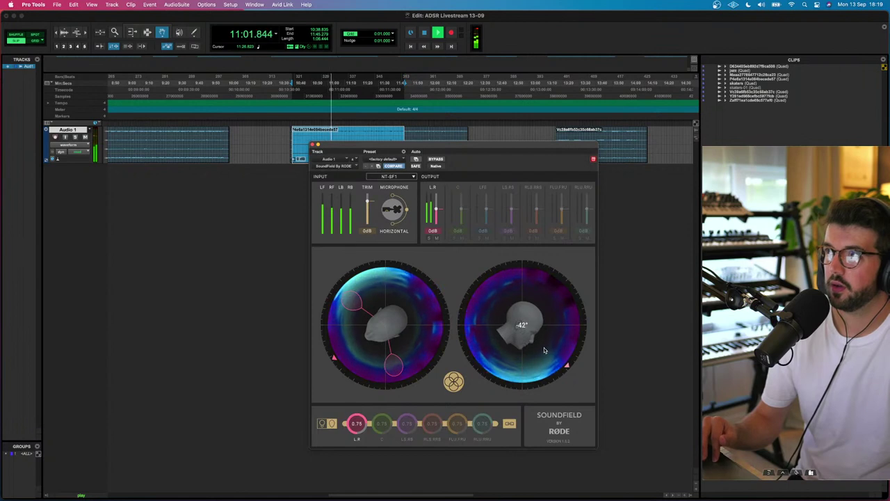
left_click(436, 160)
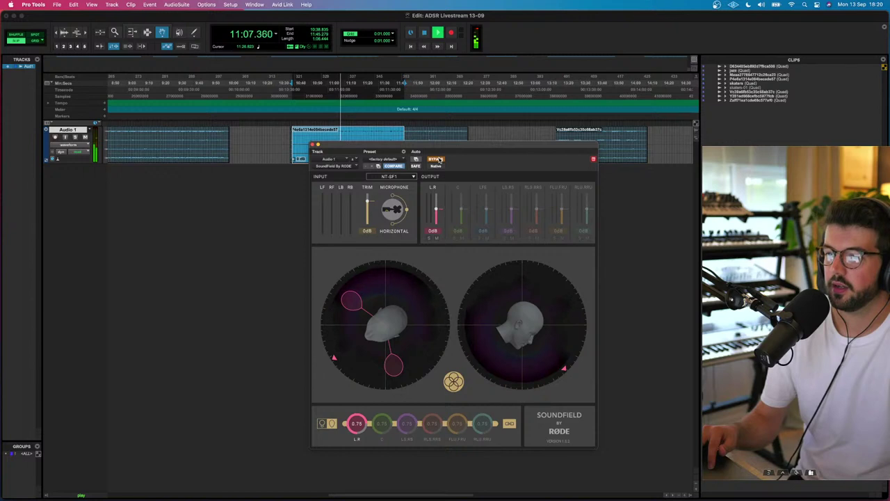
key("space")
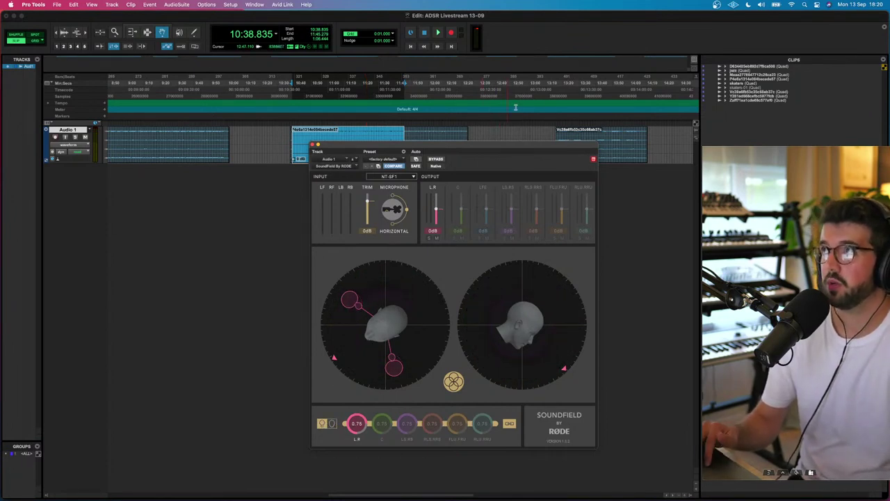
- Select about 39 seconds of the next clip from 13:15.948, play it with the microphone orientation set to Upright, and stop
left_click(561, 78)
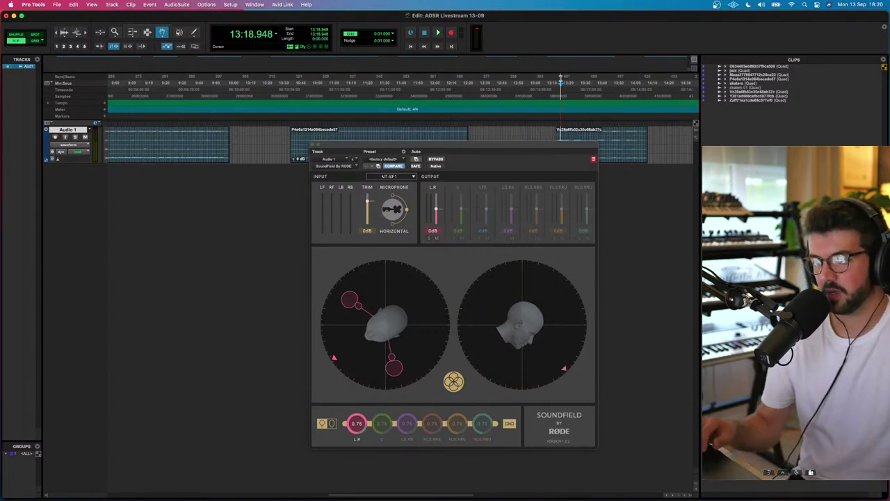
left_click_drag(559, 78, 623, 82)
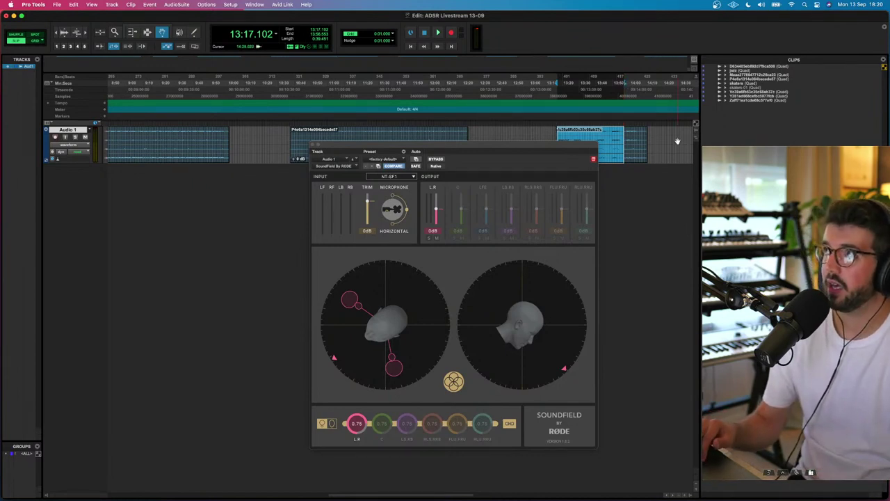
scroll(666, 147, "right", 5)
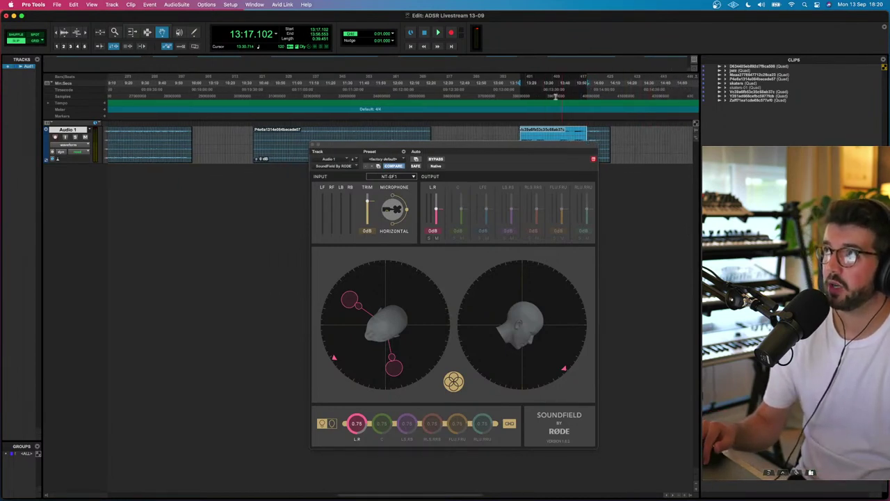
left_click(514, 89)
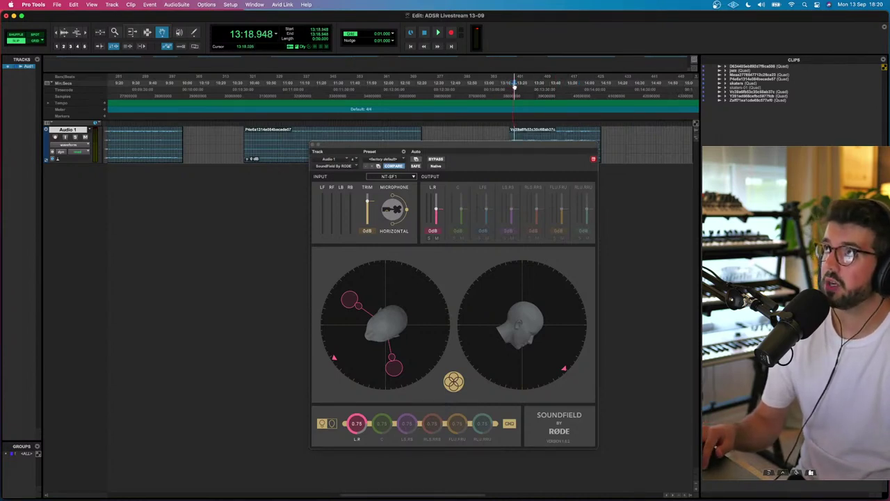
left_click_drag(511, 82, 575, 85)
key("space")
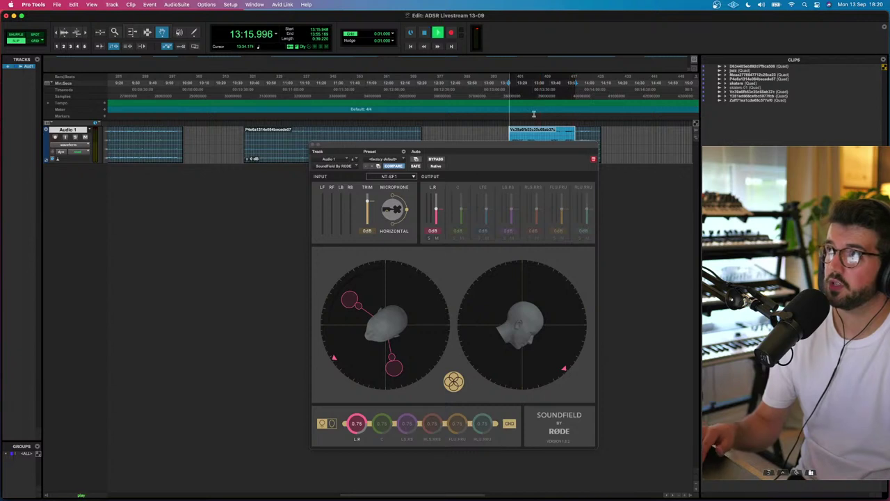
left_click(393, 199)
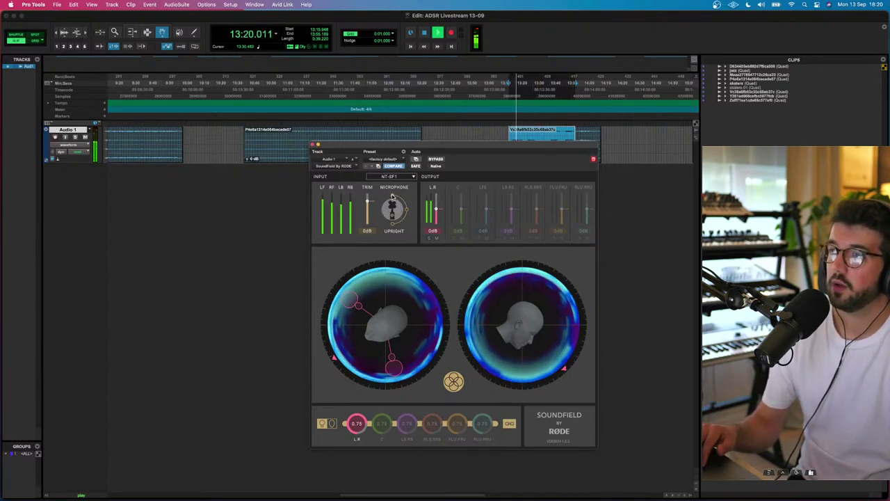
key("space")
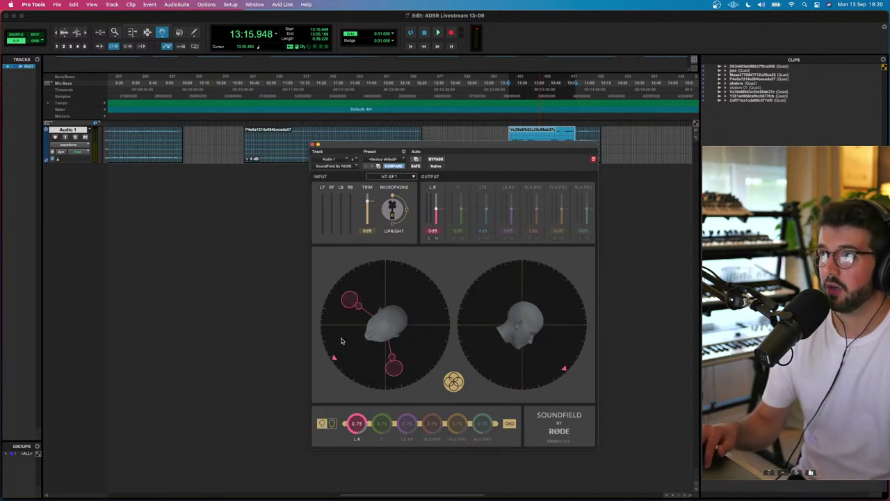
- Replay the selection while widening the L/R microphones, tilting the pitch upward and rotating the heading, and stop playback
key("space")
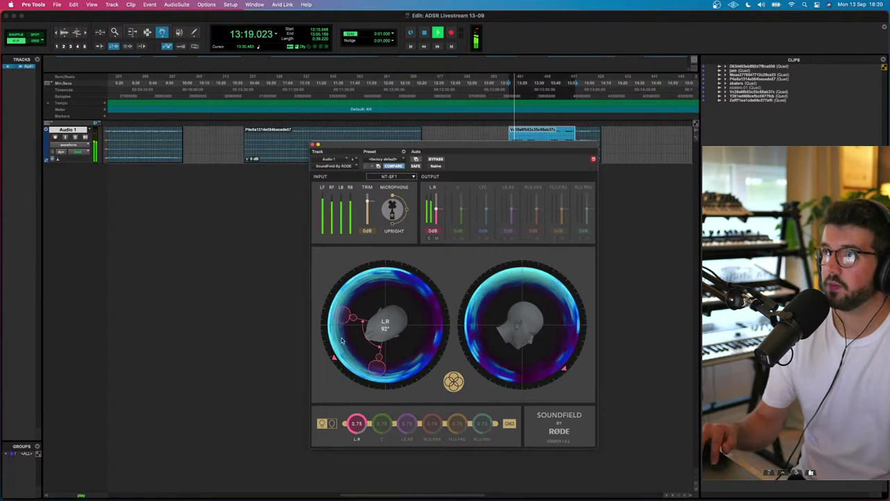
left_click_drag(354, 304, 412, 288)
left_click_drag(564, 368, 571, 288)
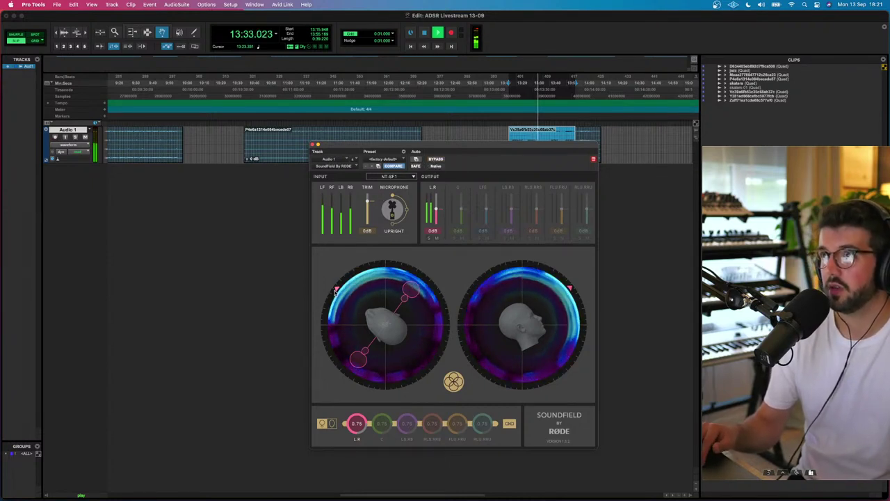
left_click_drag(375, 309, 362, 341)
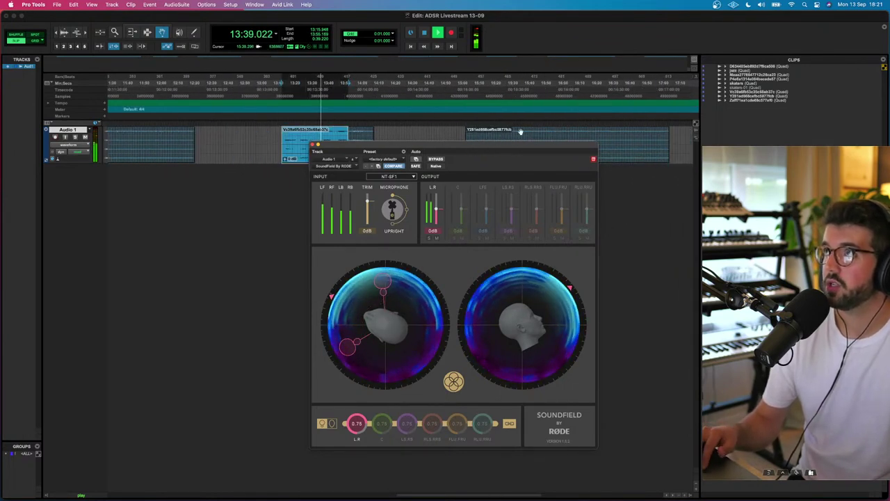
key("space")
- Play the following clip from 15:29.299, compare plugin bypass on and off, set the microphone orientation to Horizontal, and stop playback
scroll(401, 143, "left", 5)
left_click(232, 143)
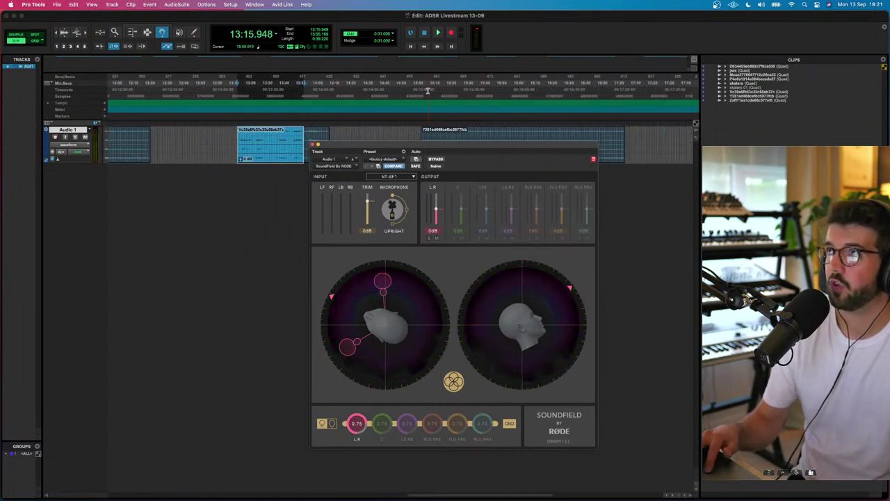
left_click(427, 90)
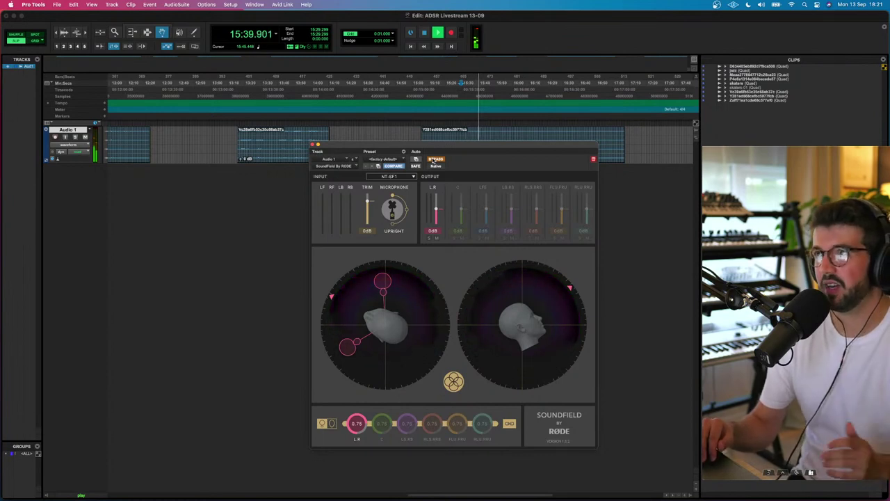
left_click(435, 160)
left_click(393, 214)
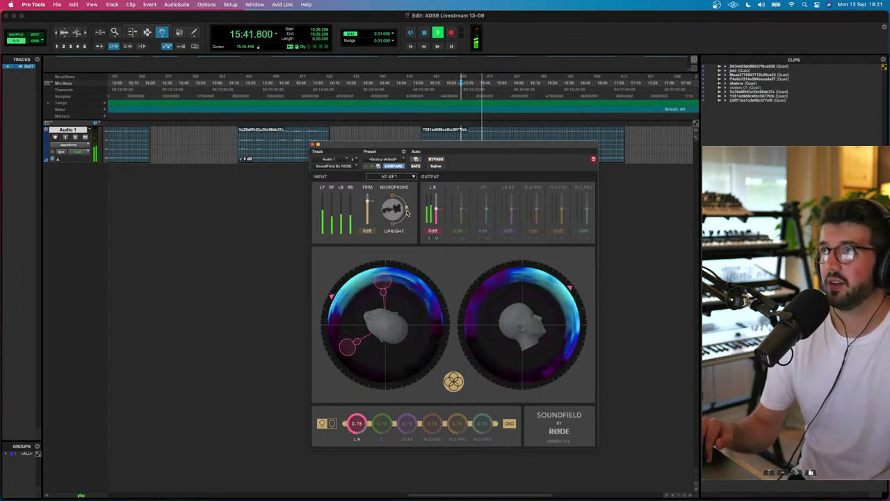
left_click(436, 159)
left_click(436, 159)
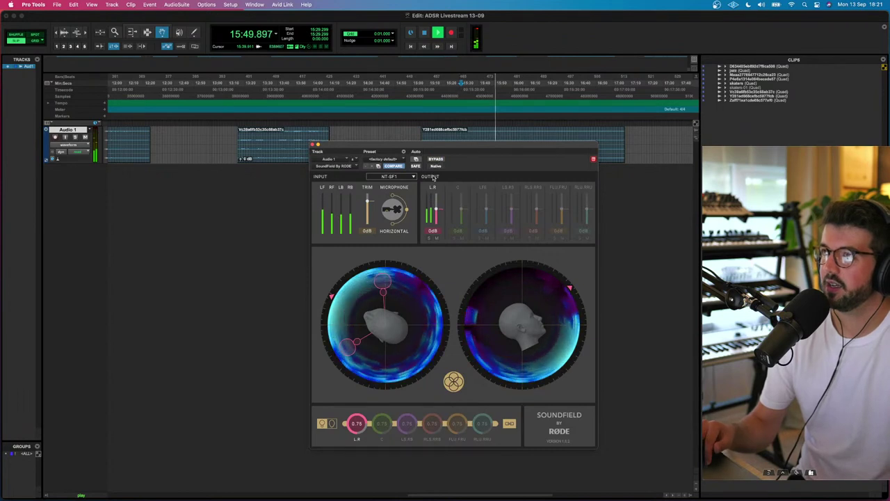
key("space")
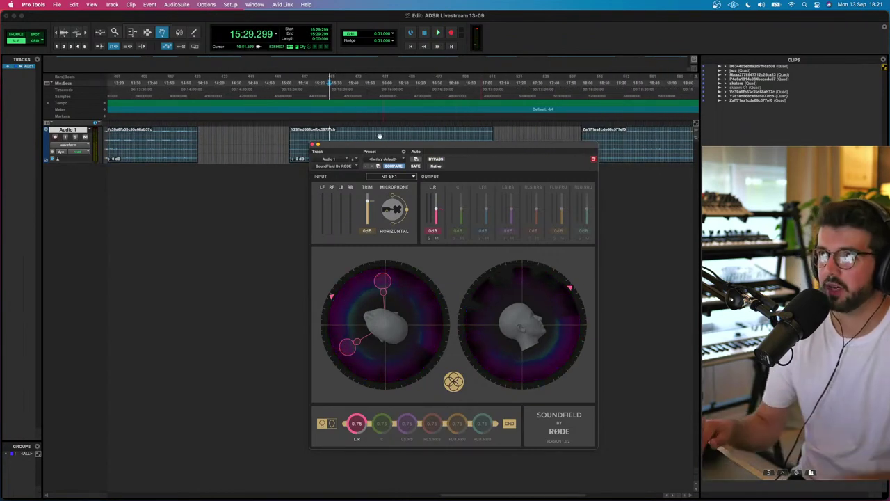
- Play the last clip from about 18:03, rotate the heading to -44°, and compare the plugin bypassed and active
scroll(486, 123, "right", 3)
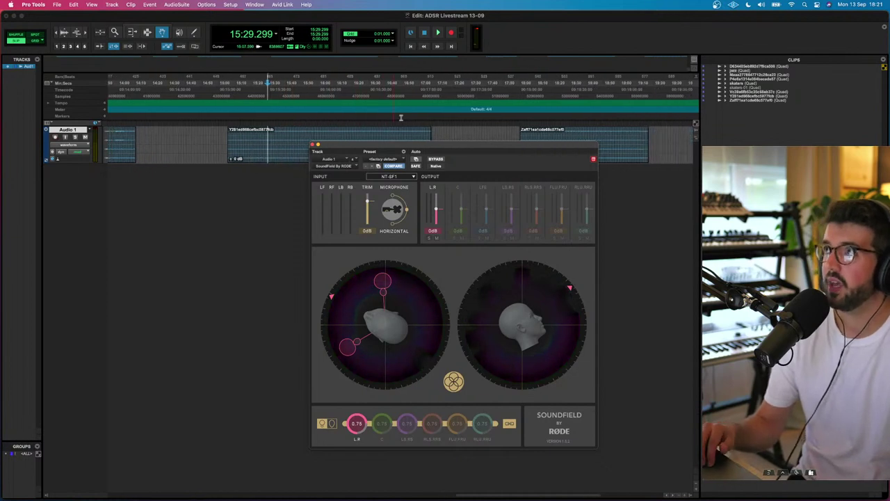
left_click(519, 89)
scroll(513, 93, "right", 2)
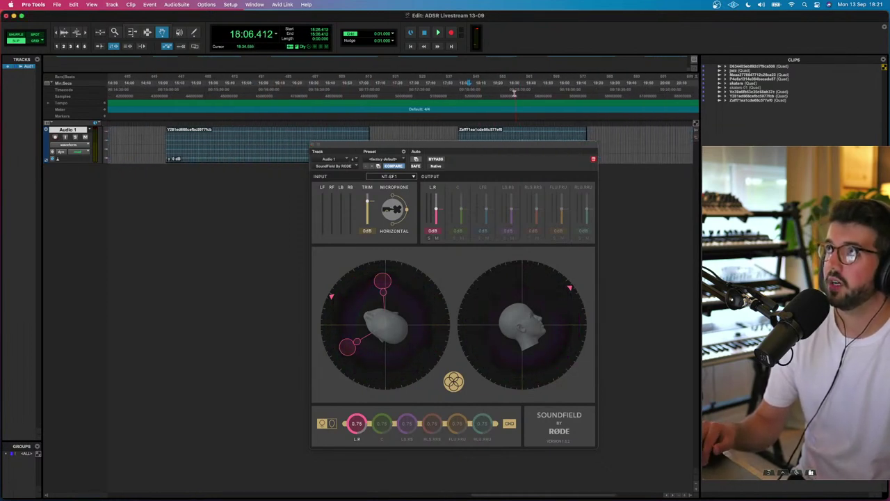
left_click(464, 82)
key("space")
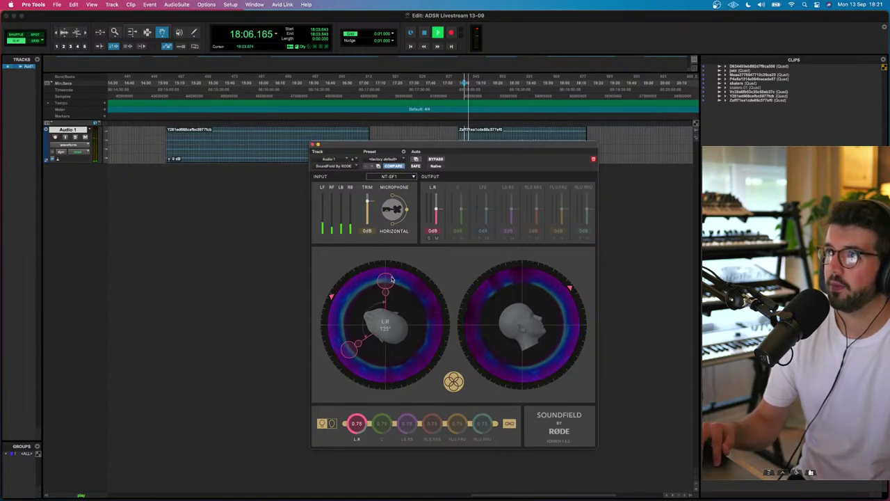
mouse_move(358, 306)
left_mouse_down()
mouse_move(341, 299)
mouse_move(352, 283)
left_mouse_up()
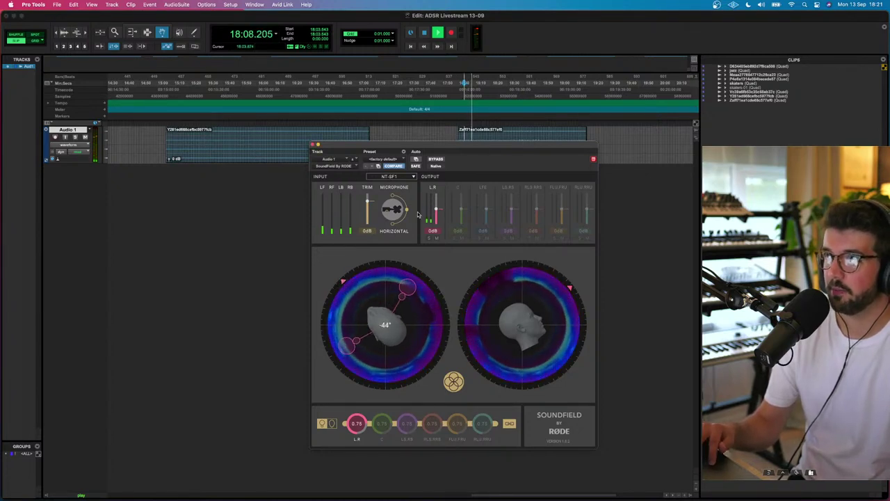
left_click(436, 159)
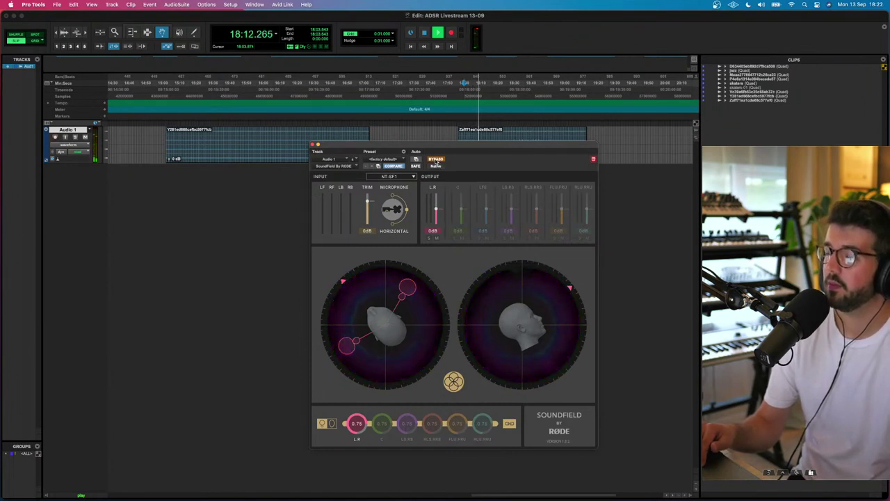
left_click(437, 159)
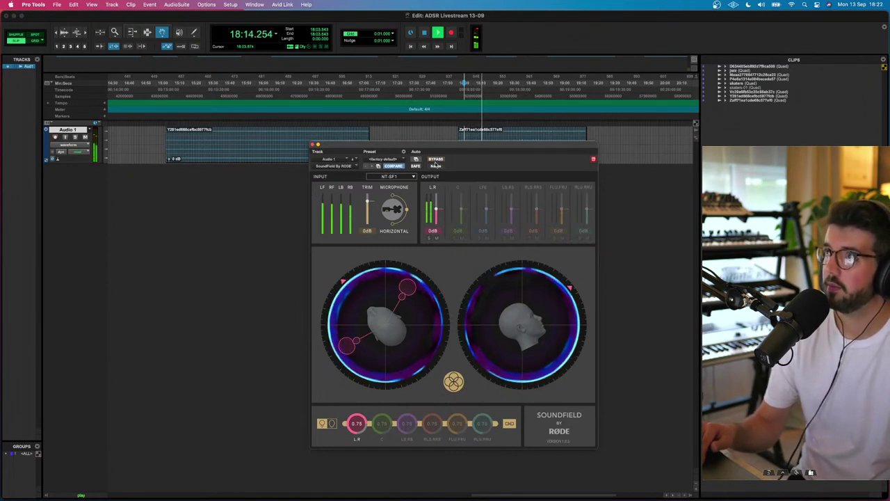
- Tilt the pitch downward and narrow the L/R microphone spread during playback, comparing the plugin bypassed and active
left_click_drag(569, 289, 577, 346)
left_click_drag(402, 284, 398, 284)
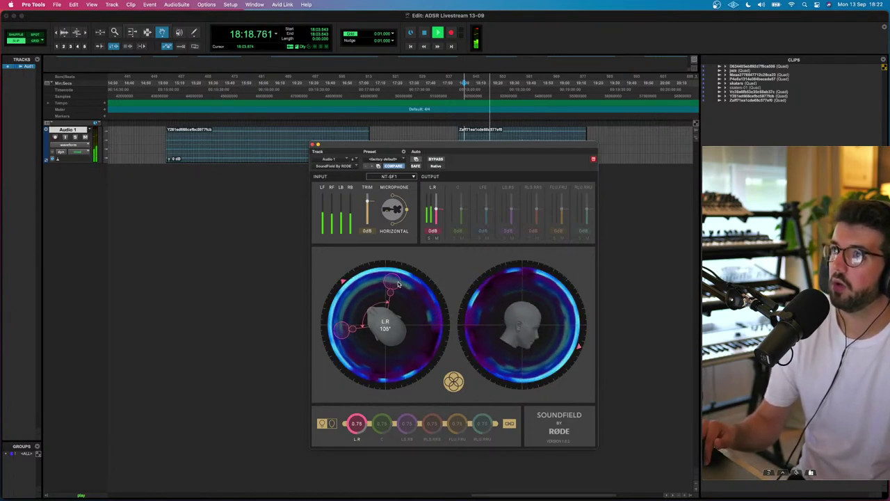
left_click(435, 160)
left_click(435, 160)
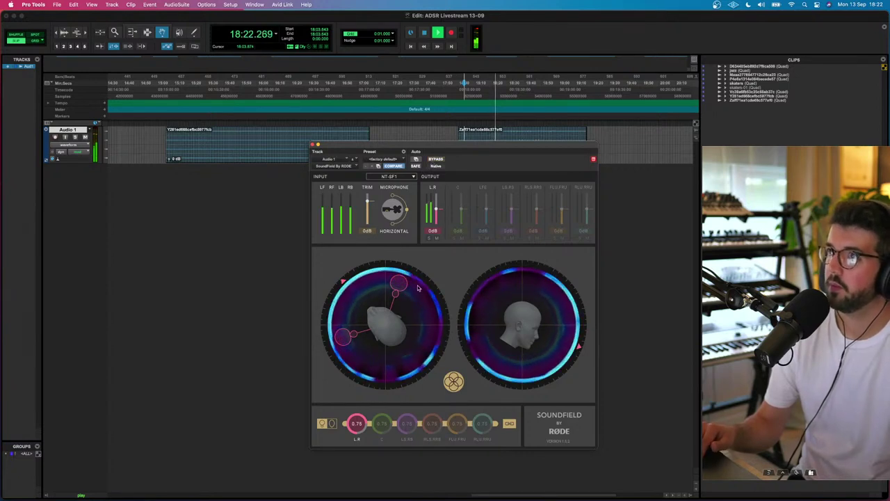
- Widen the L/R microphones again, tilt the pitch to -43°, compare with the plugin bypassed, and stop playback
left_click_drag(398, 283, 413, 292)
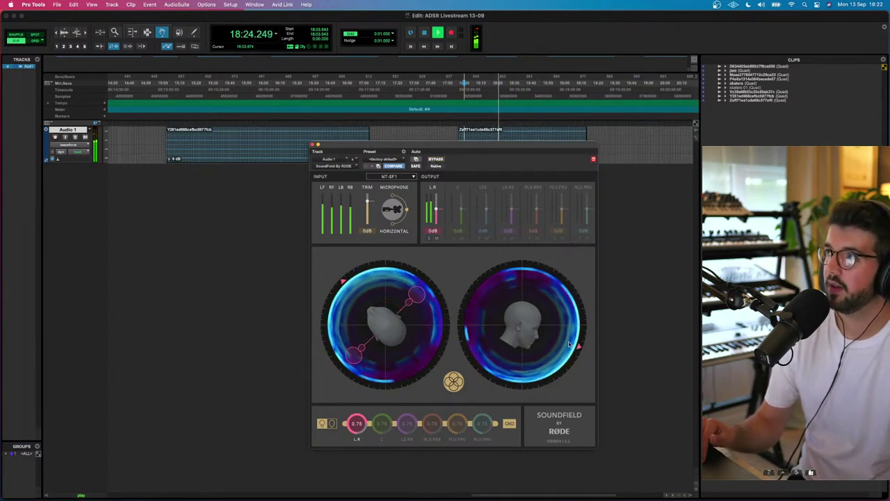
mouse_move(578, 346)
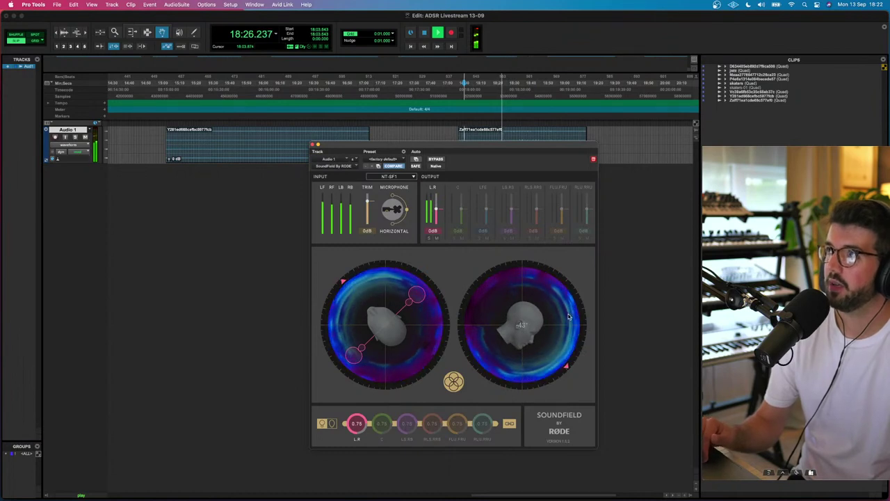
left_click(436, 159)
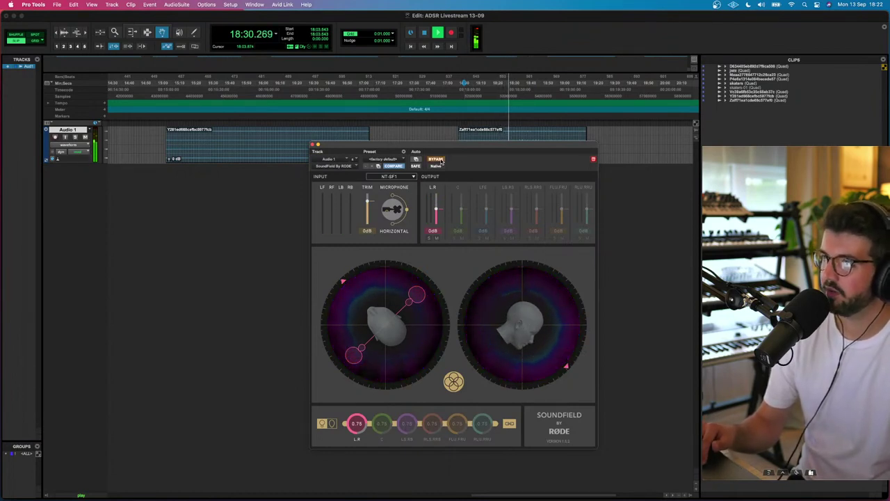
left_click(439, 160)
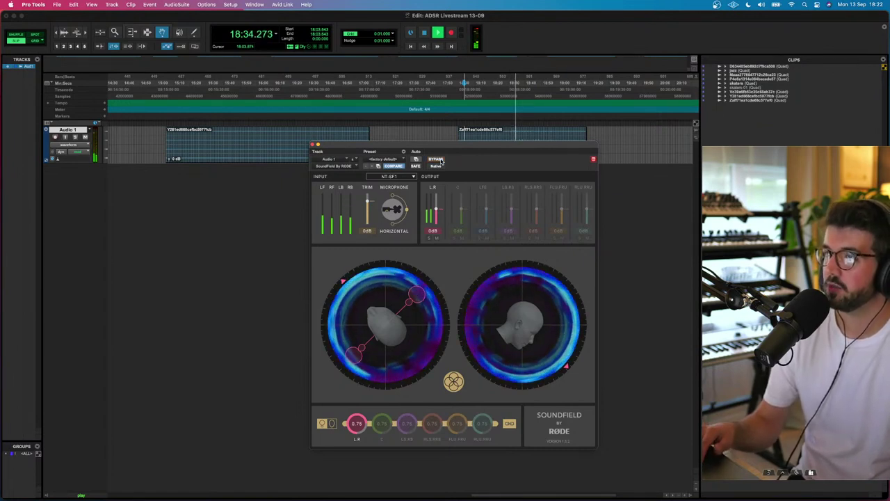
key("space")
- Set the microphone orientation to Upright and replay the last clip from 18:00.183 and 18:13.333, comparing bypass on and off before stopping
left_click(393, 202)
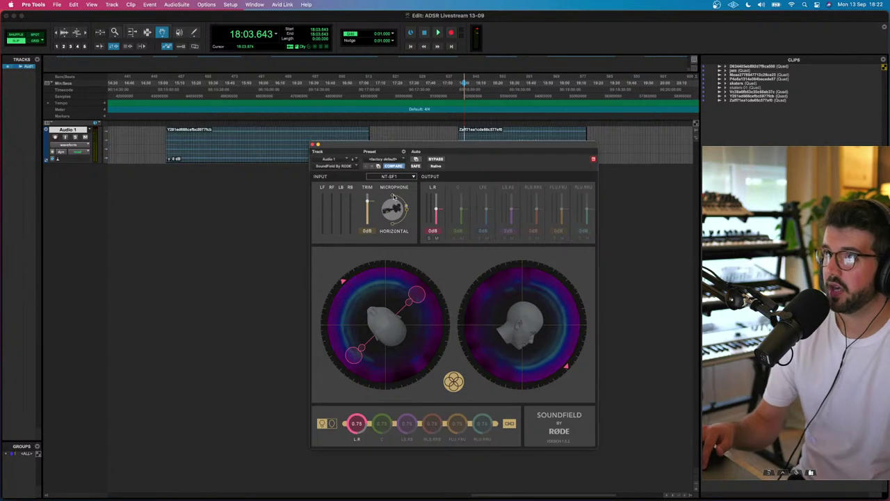
left_click(458, 92)
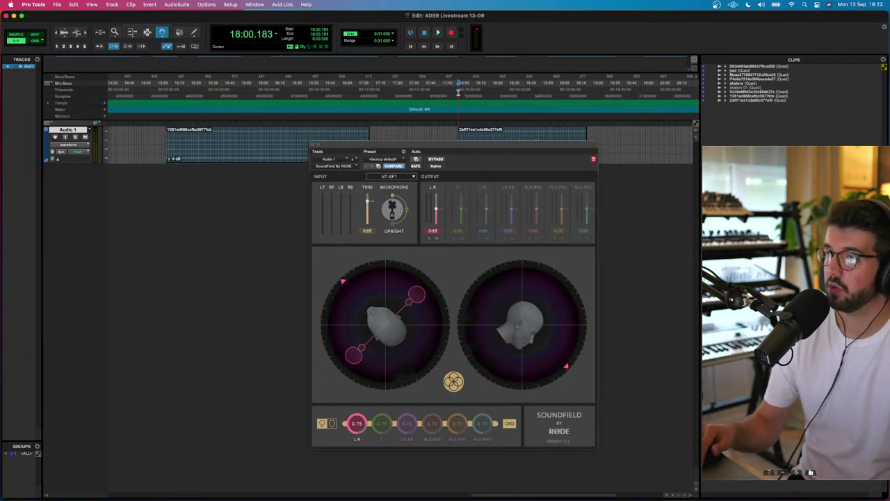
key("space")
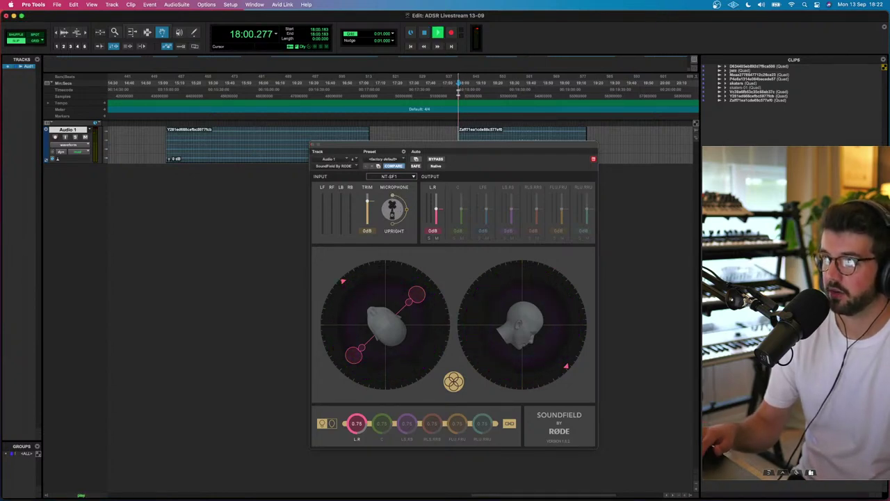
left_click(480, 90)
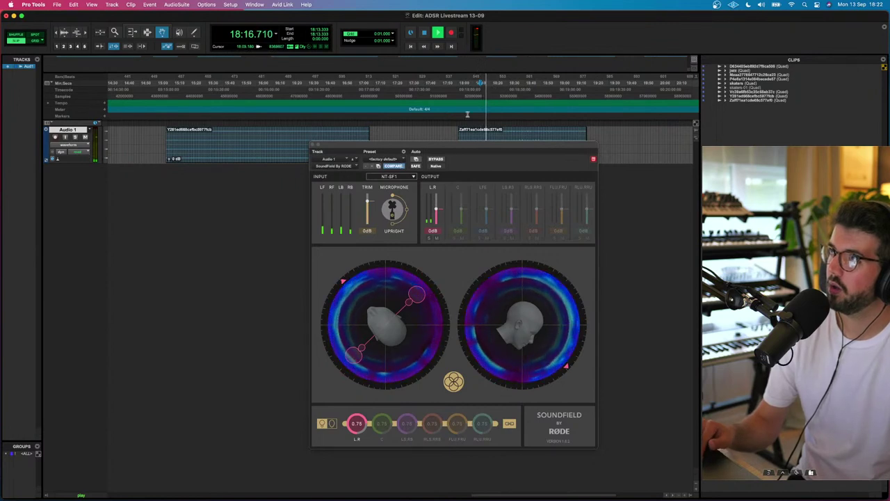
left_click(434, 159)
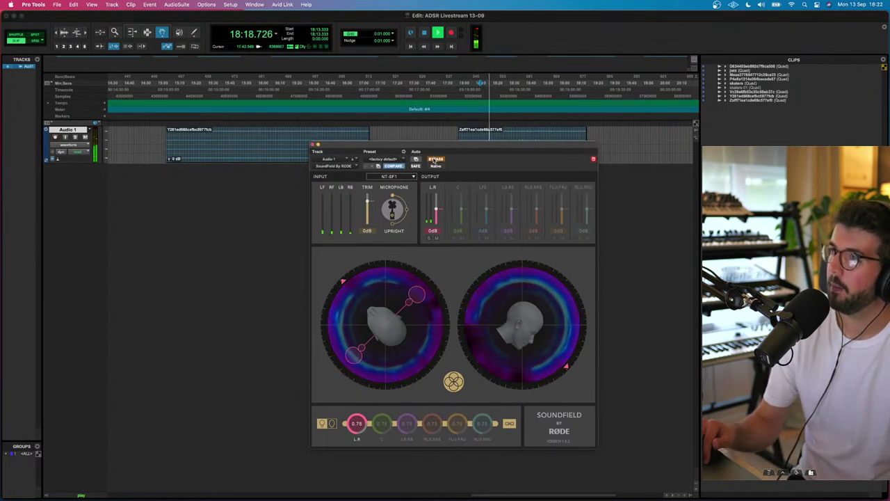
left_click(433, 159)
key("space")
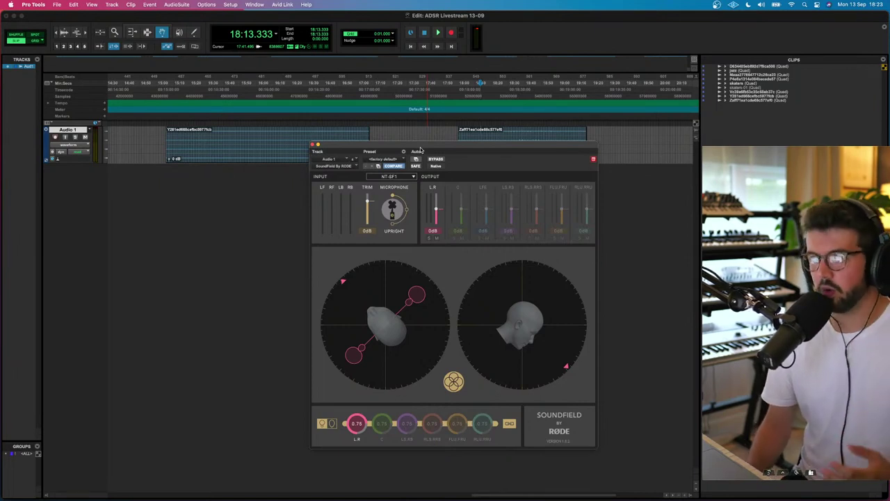
- Close the plugin window and select the second-to-last clip on Audio 1, starting at 15:05.449
left_click(313, 145)
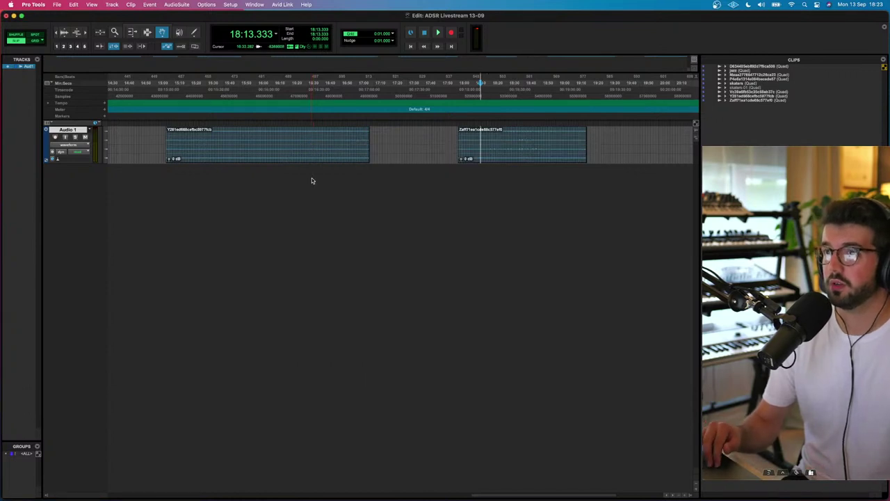
key("super+bracketleft")
key("super+bracketleft")
key("super+bracketleft")
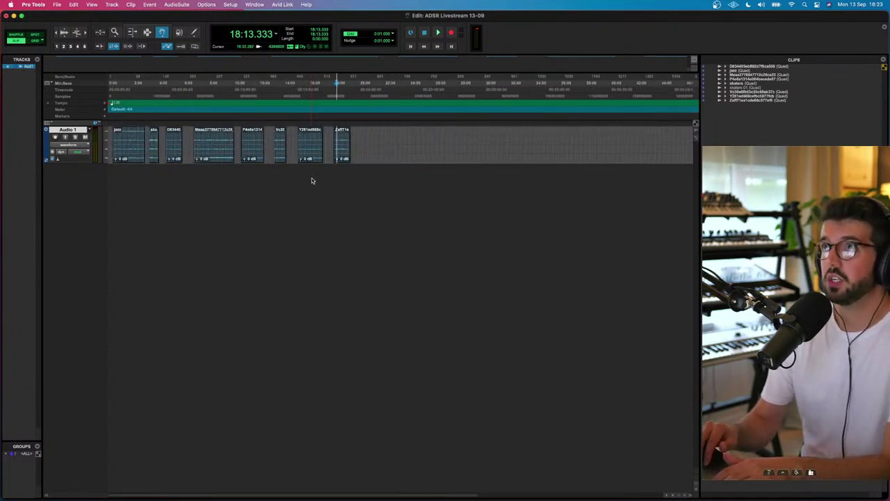
left_click(300, 99)
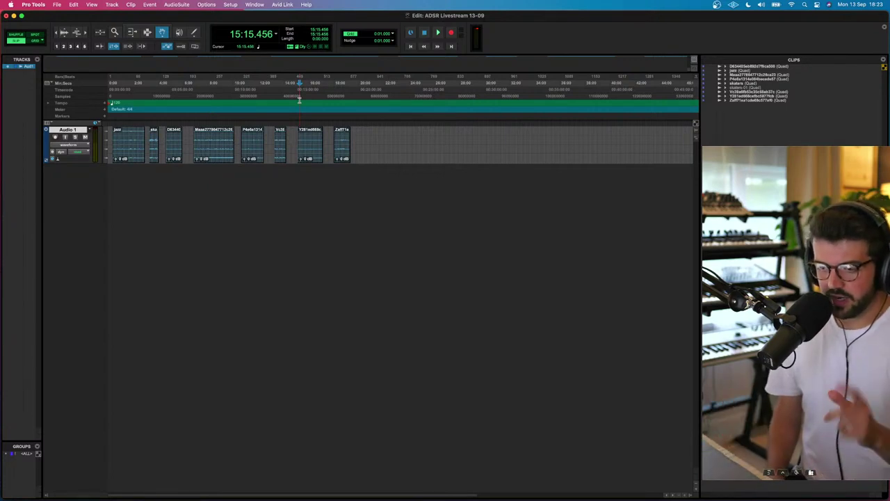
left_click(310, 145)
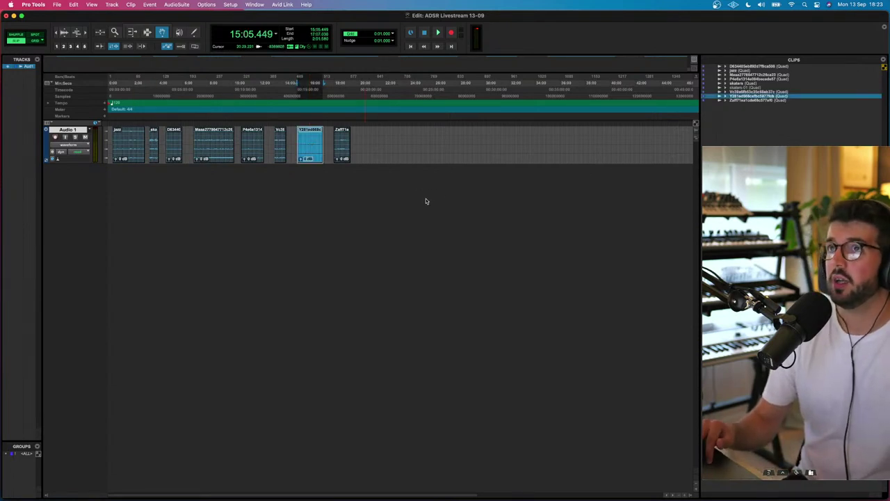
- Reopen the SoundField plugin on Audio 1, briefly play the selected clip in the Edit window, and close the plugin
key("super+equal")
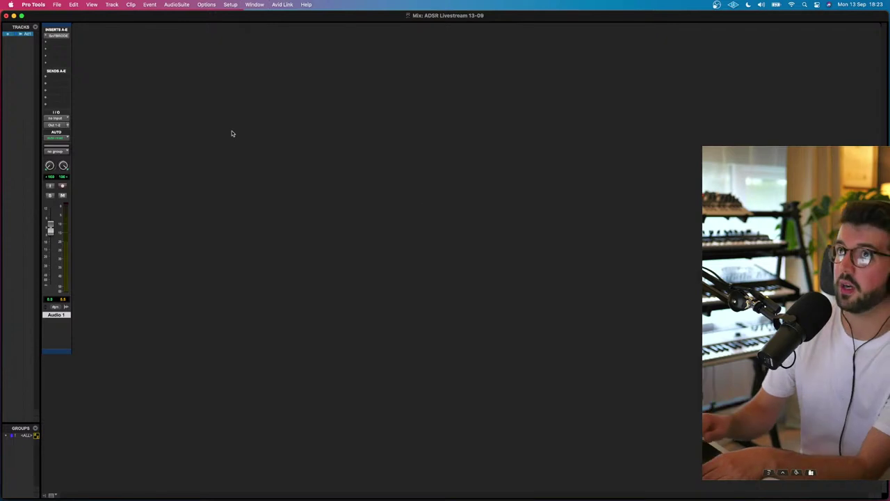
left_click(63, 36)
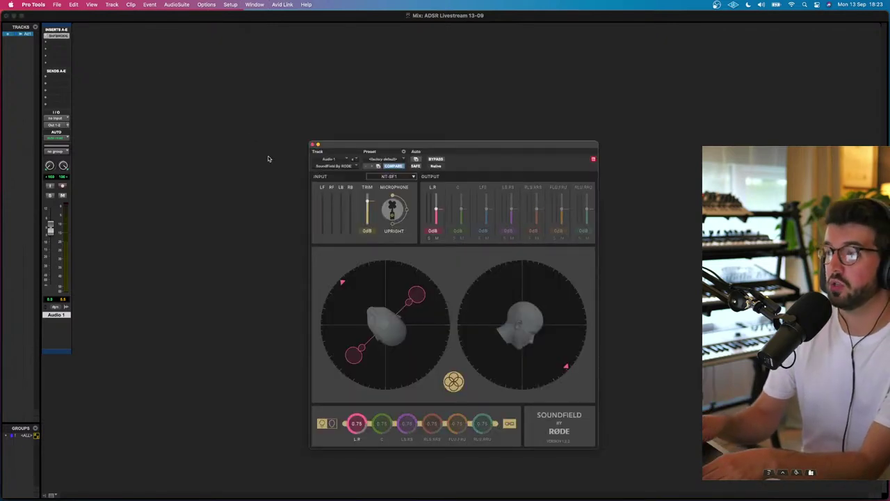
key("super+equal")
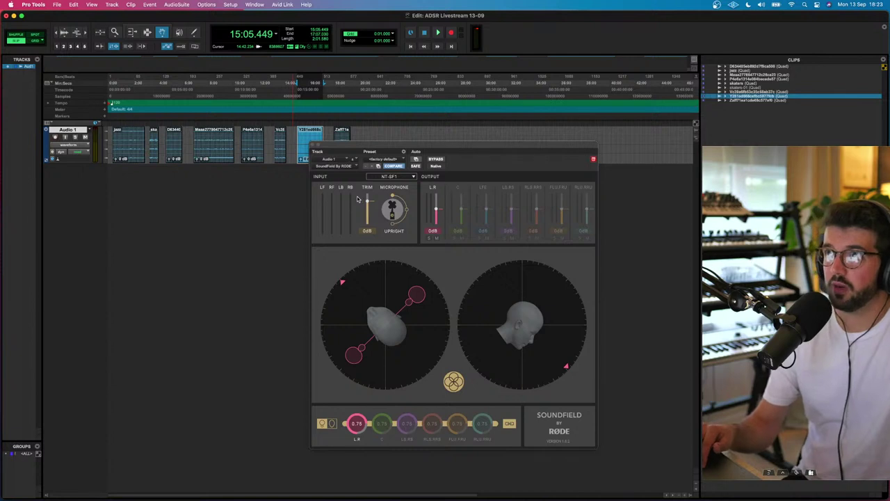
key("space")
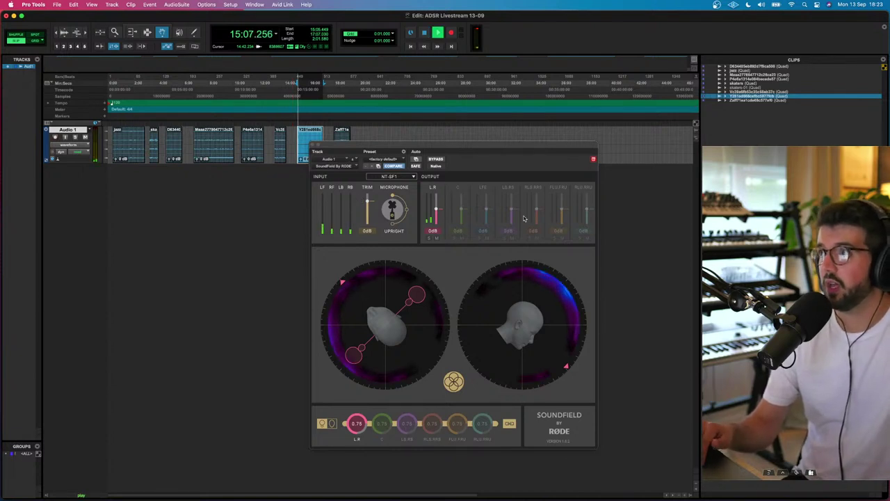
key("space")
left_click(314, 145)
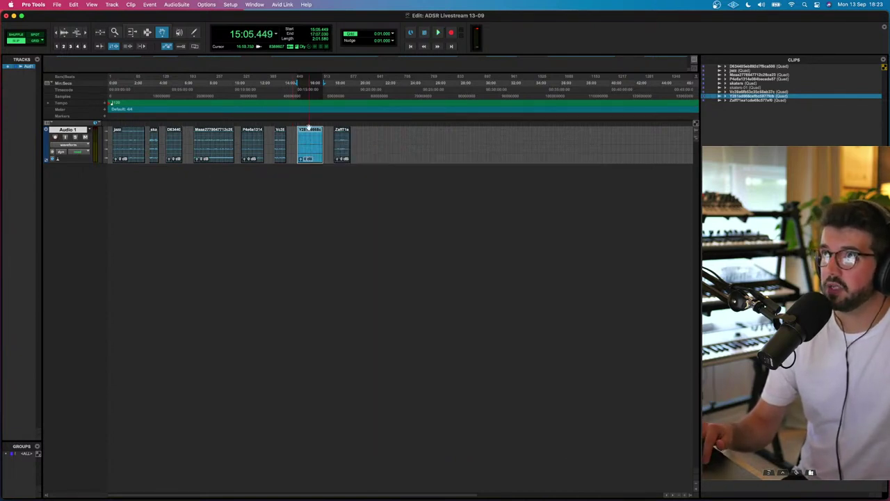
- Play the second-to-last clip from 15:19.147 and reopen the SoundField plugin over the Edit window
left_click(301, 98)
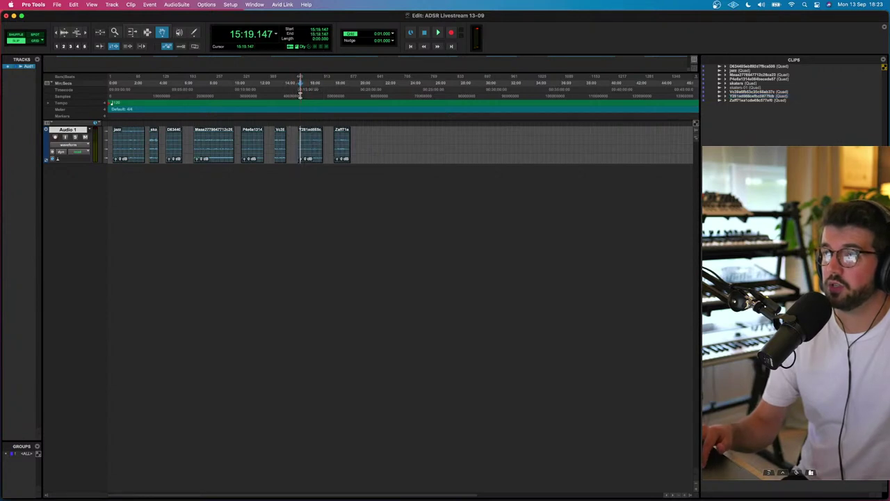
key("space")
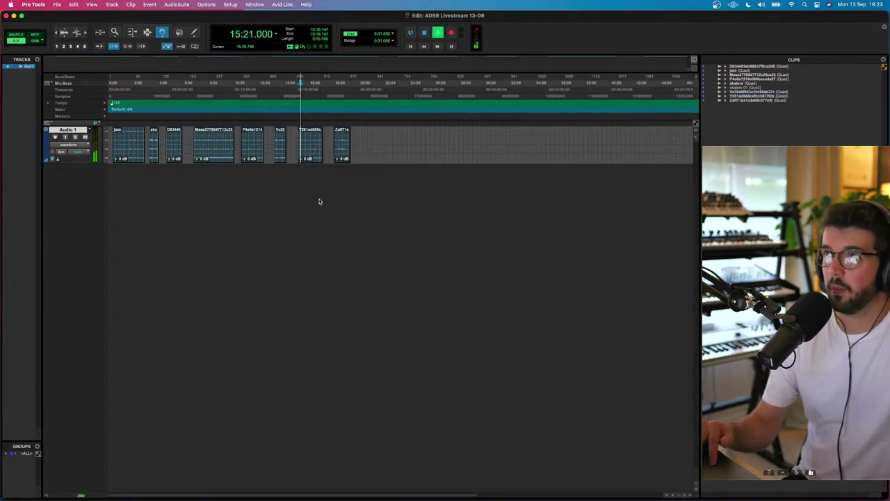
key("super+bracketright")
key("super+bracketright")
key("super+bracketright")
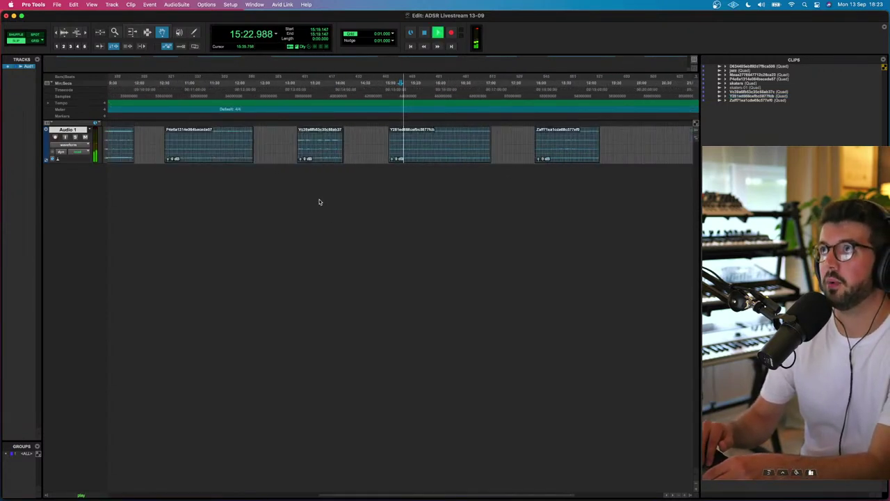
key("super+bracketleft")
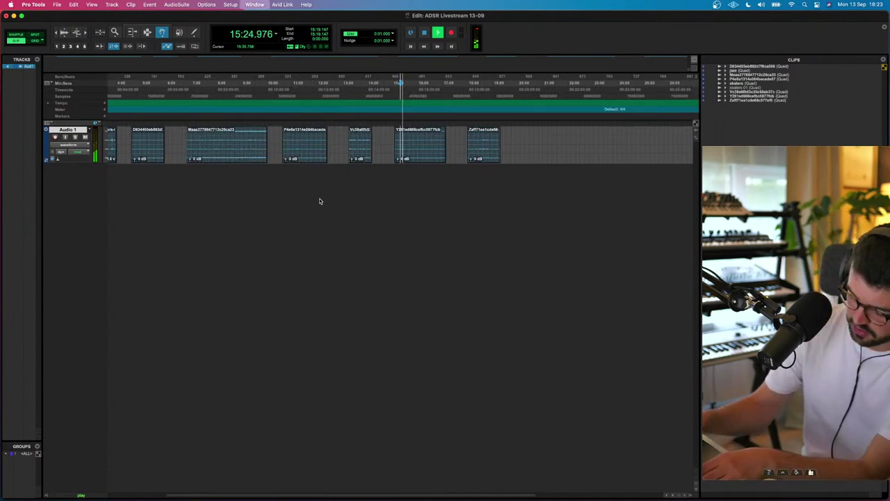
key("super+equal")
left_click(59, 36)
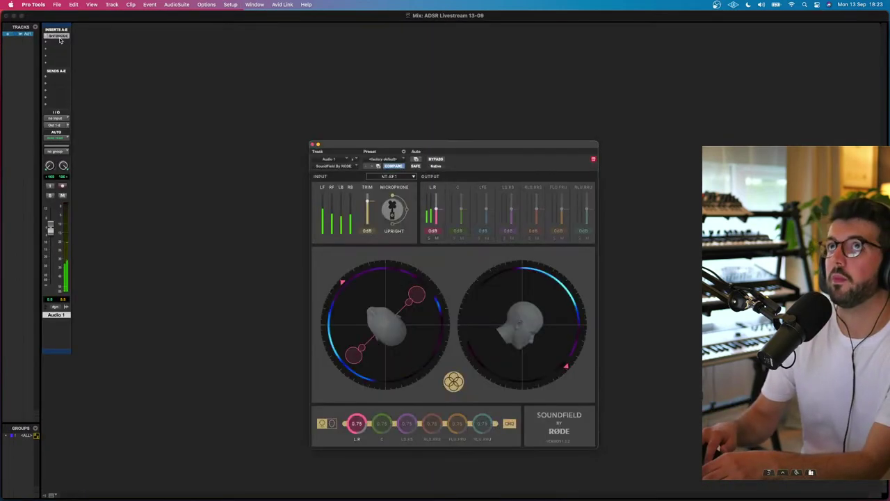
key("super+equal")
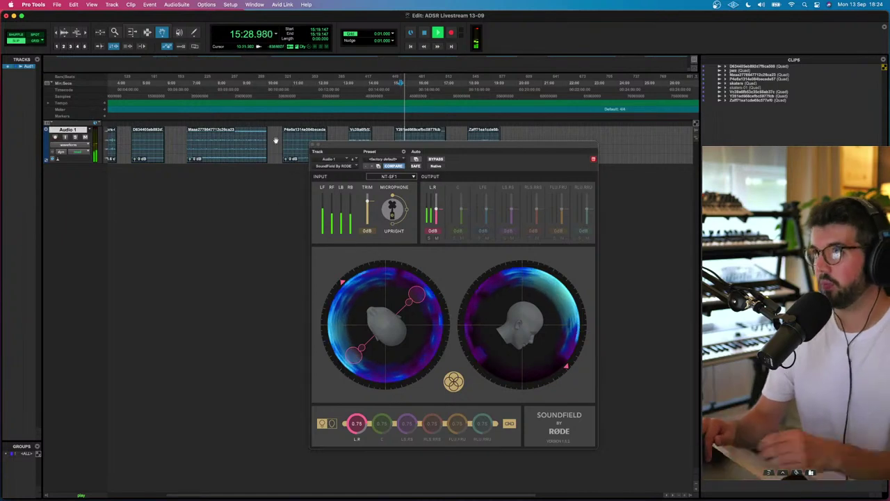
- Compare the playing clip twice with the SoundField plugin bypassed and active
left_click(434, 159)
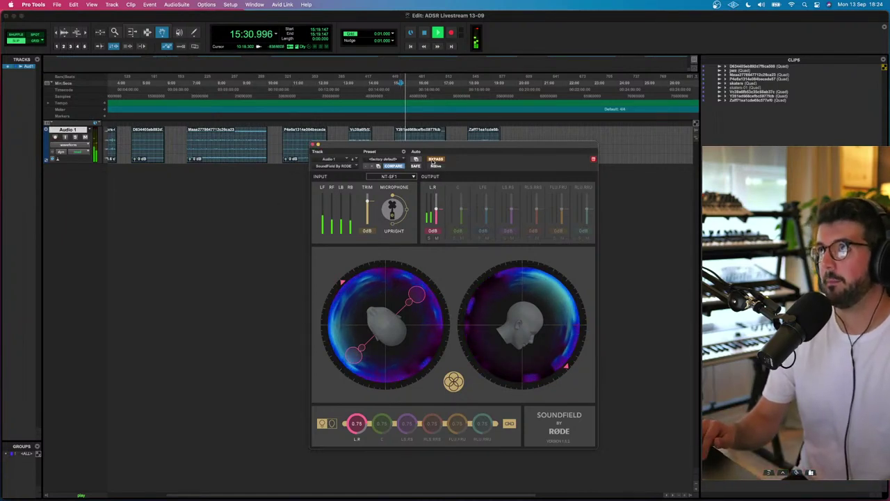
left_click(434, 159)
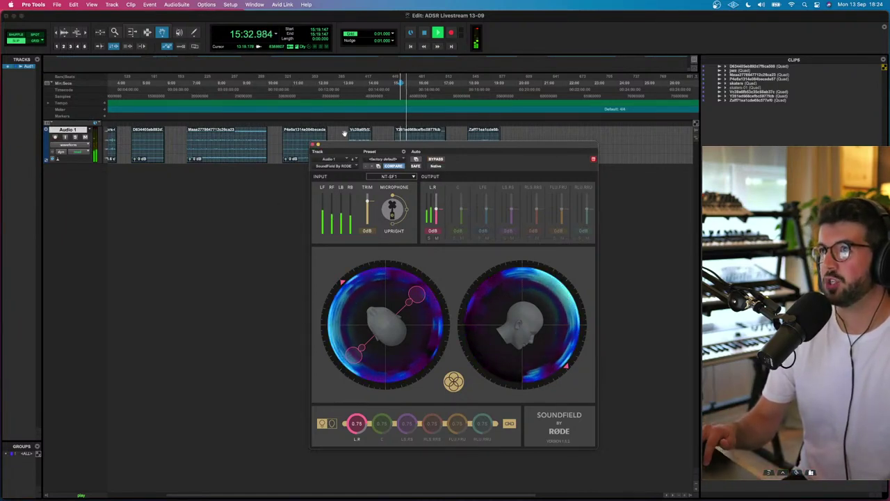
left_click(436, 159)
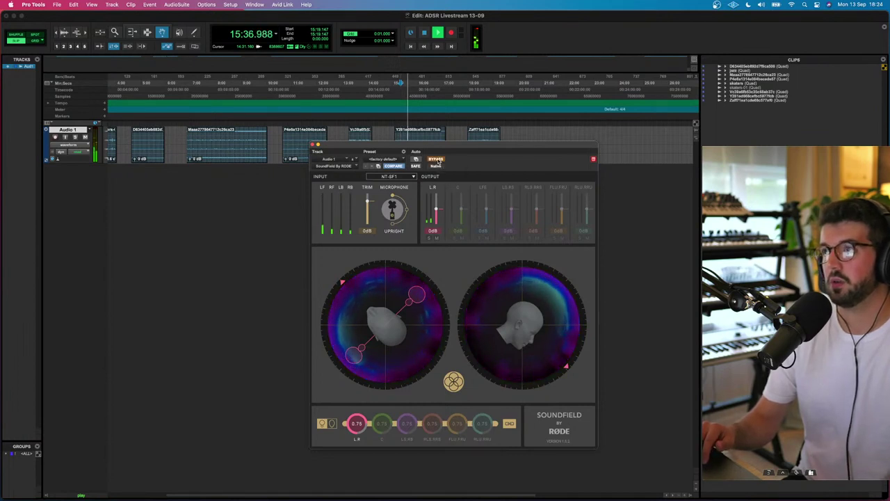
left_click(436, 160)
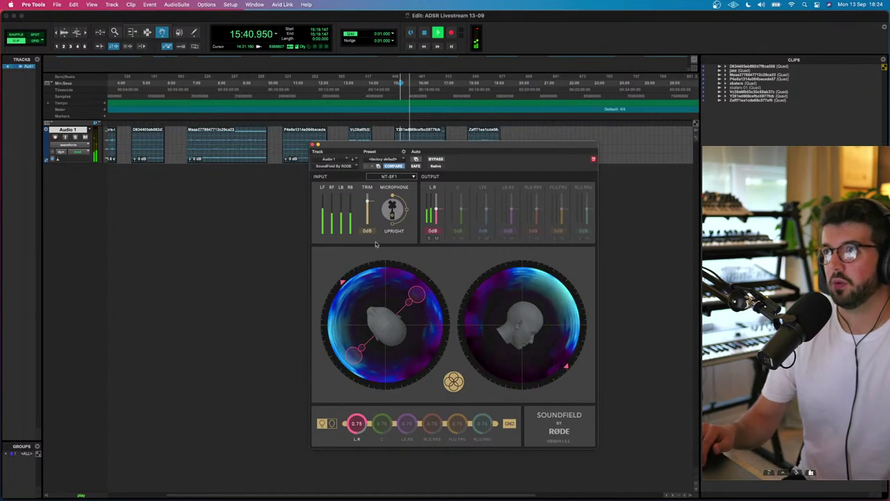
- Rotate the heading from -44° toward the rear left and back toward the front while the clip plays
mouse_move(341, 283)
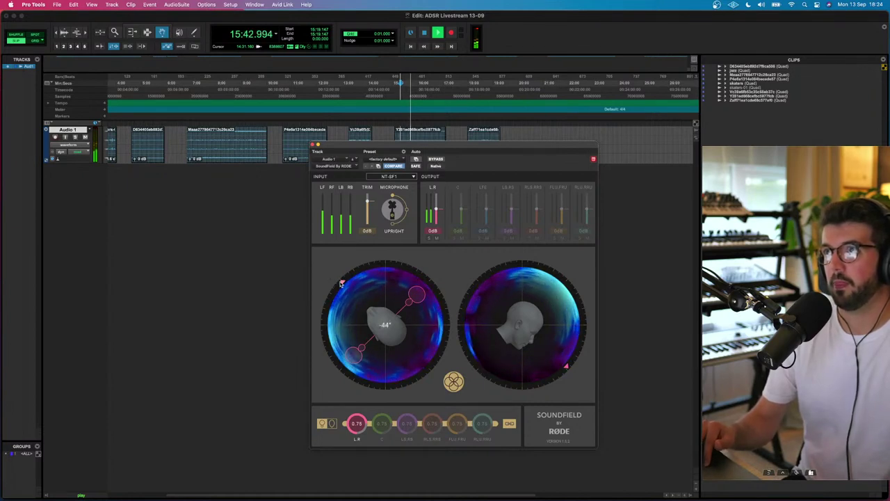
left_click_drag(338, 327, 344, 355)
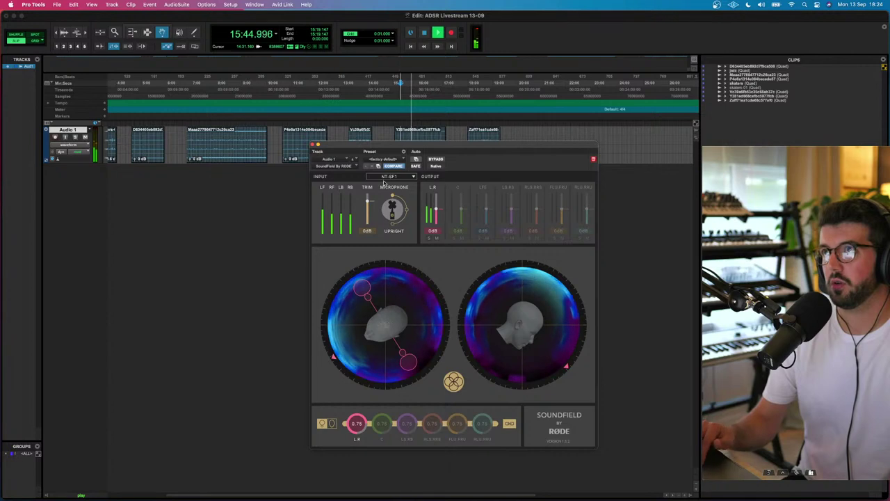
left_click(435, 160)
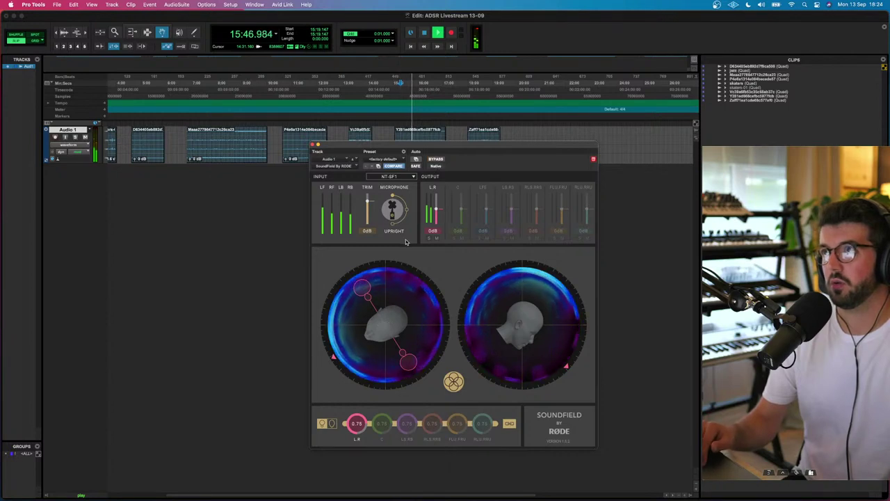
mouse_move(343, 354)
left_mouse_down()
mouse_move(341, 302)
mouse_move(351, 282)
mouse_move(372, 279)
mouse_move(358, 277)
left_mouse_up()
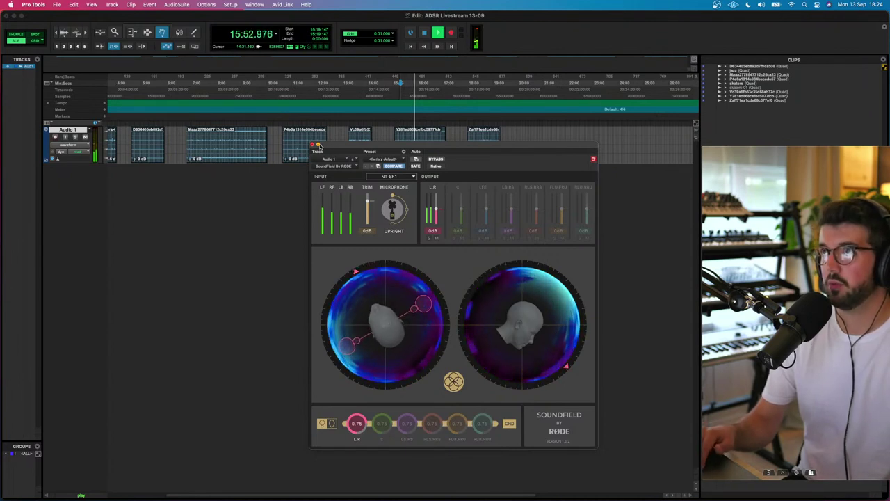
- Stop playback, close the SoundField plugin, and select the second-to-last clip on Audio 1
key("space")
left_click(312, 145)
left_click(420, 143)
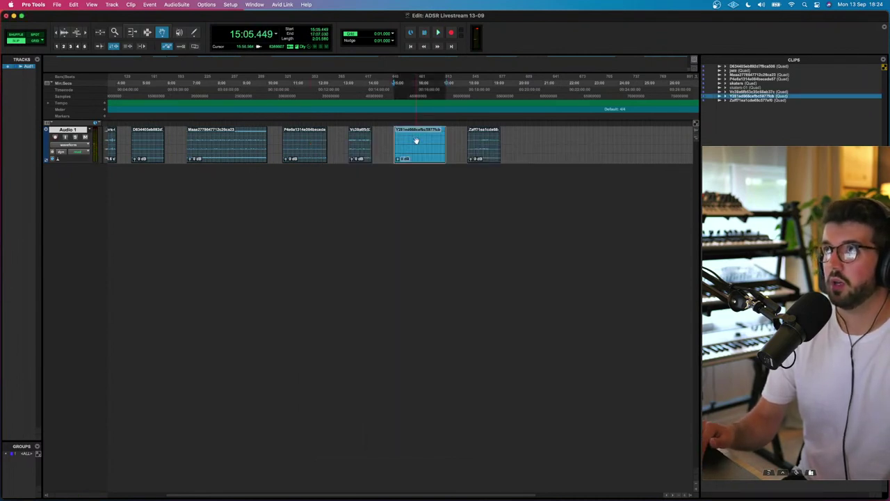
- Open the Track Bounce settings for the selected clip and set the name prefix to Blade
left_click(178, 5)
mouse_move(150, 6)
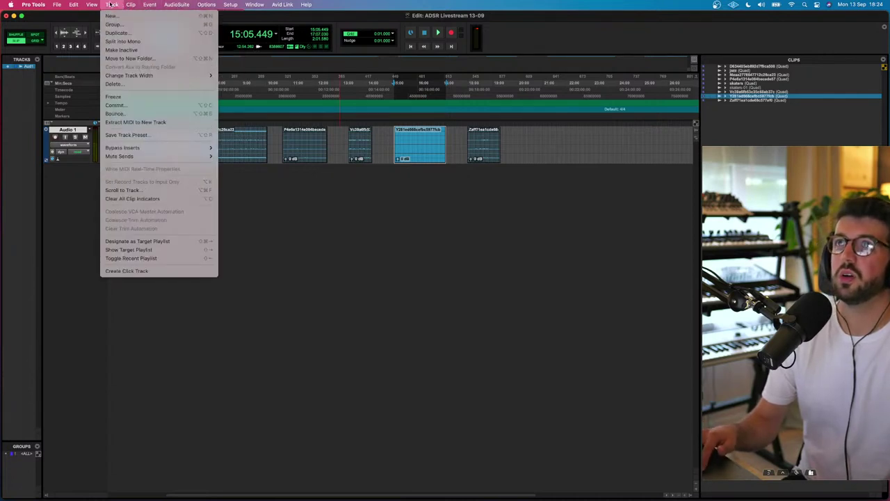
left_click(115, 113)
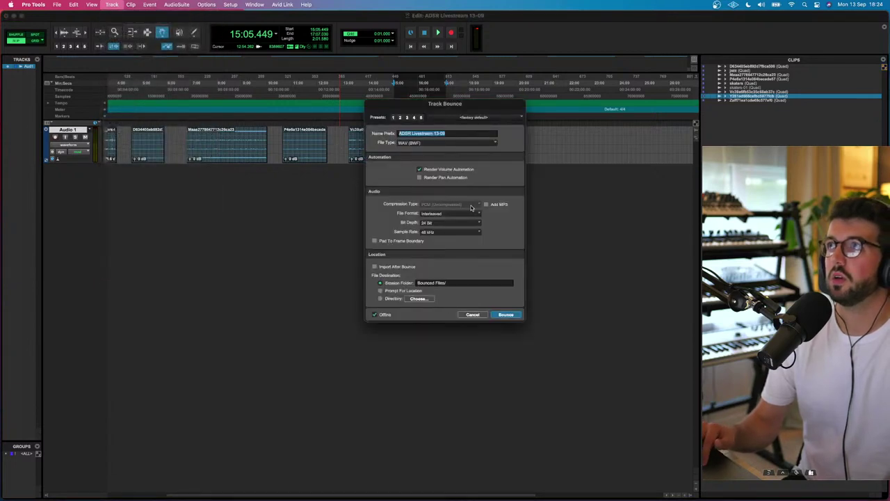
left_click(471, 132)
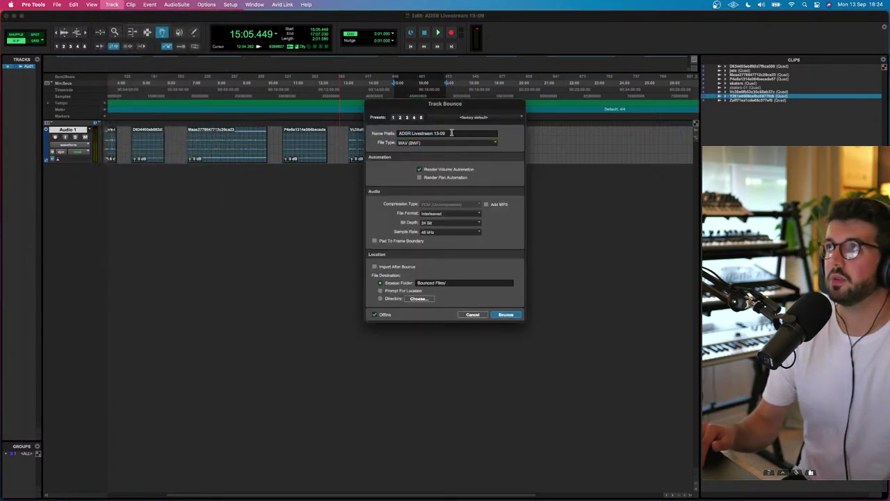
key("super+a")
type("Bla")
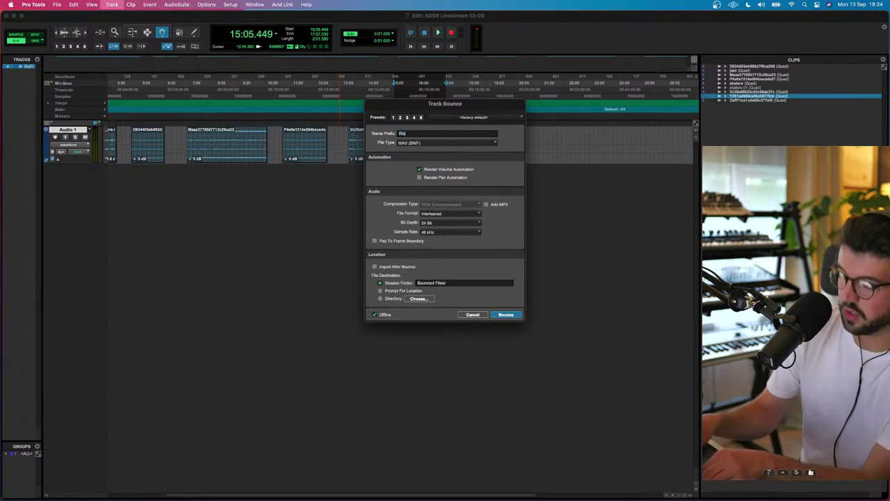
type("de")
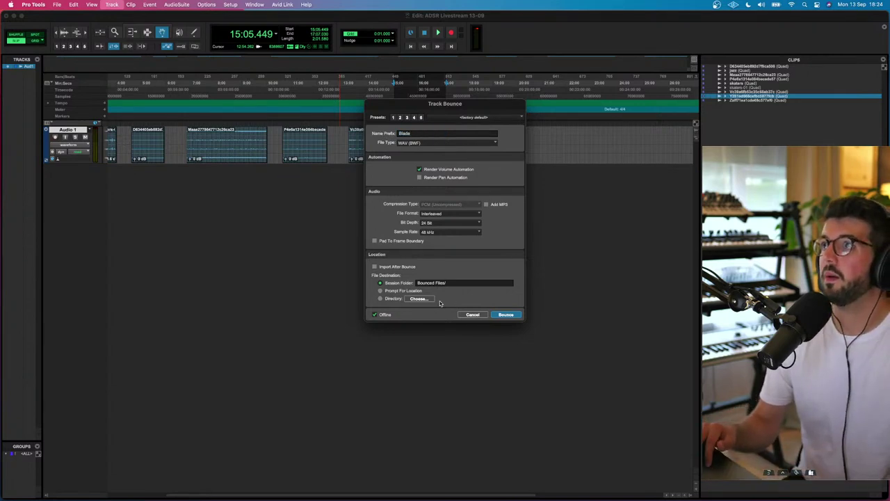
- Choose the Desktop as the destination directory and bounce the clip offline
left_click(419, 299)
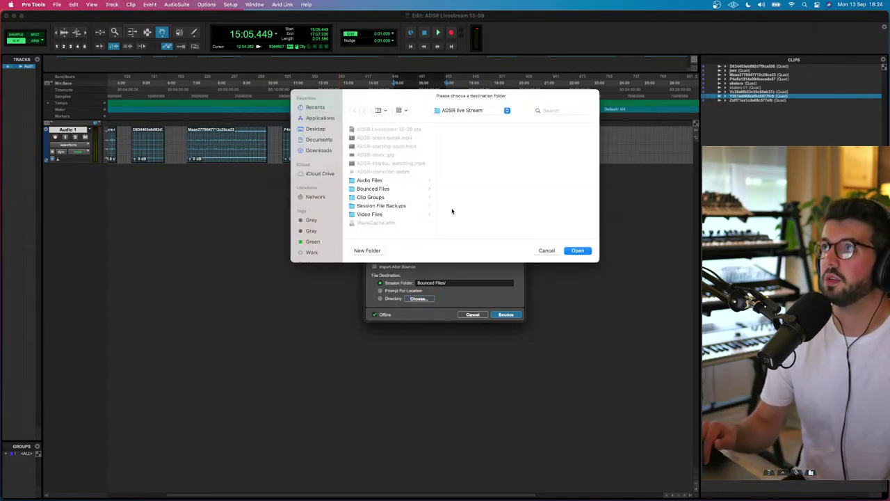
left_click(317, 130)
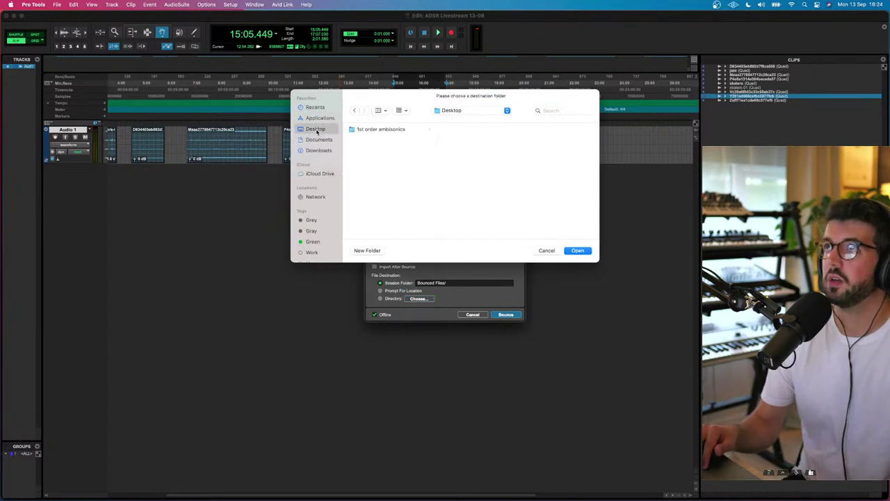
left_click(578, 251)
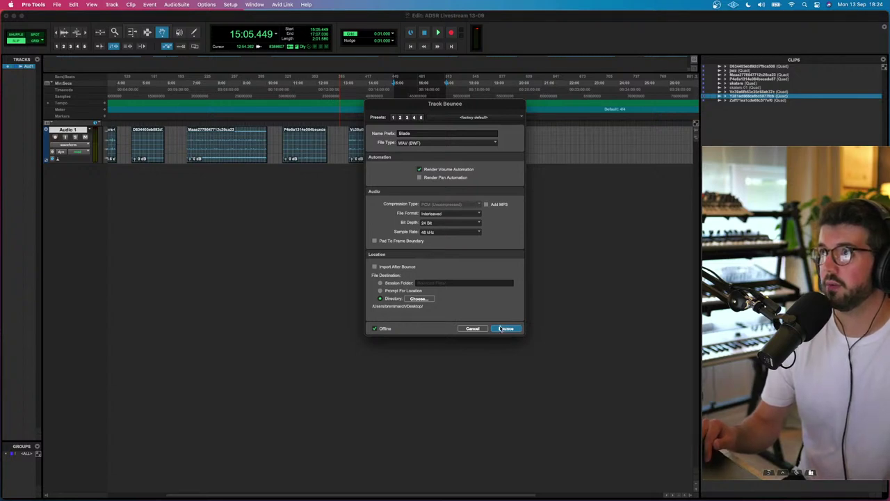
left_click(504, 328)
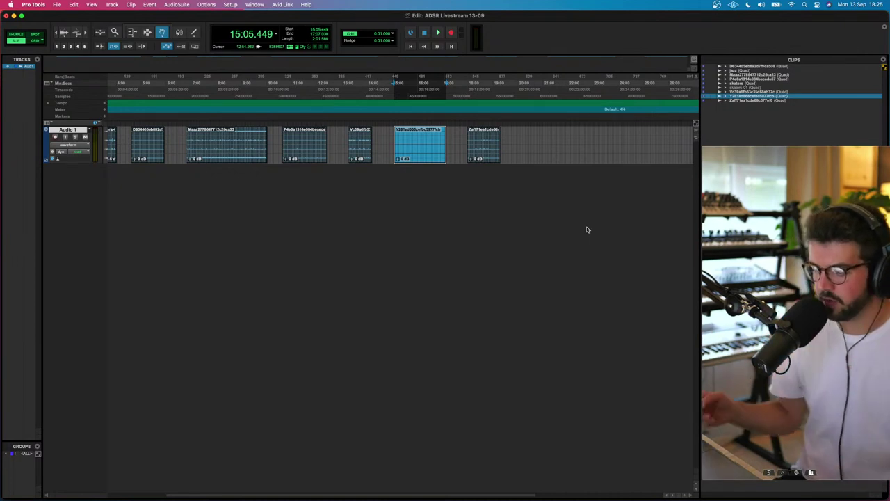
- Reopen the SoundField plugin on Audio 1, show it over the Edit window, and close it
key("super+equal")
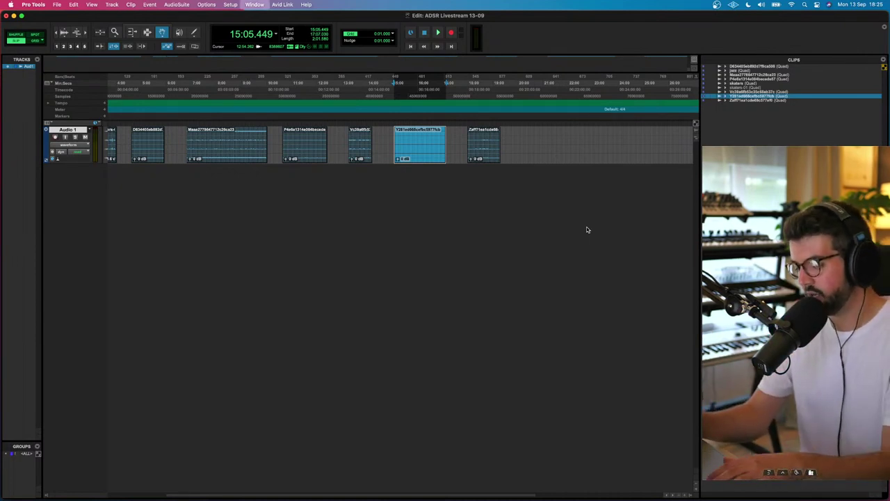
left_click(60, 36)
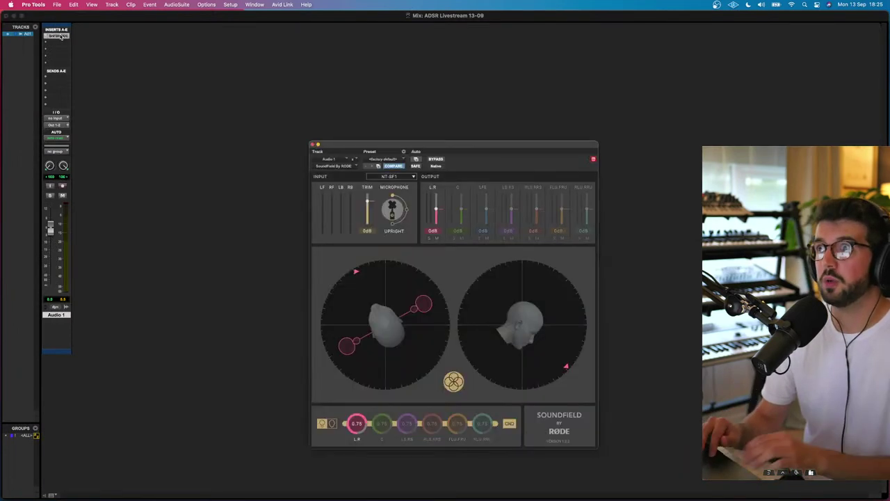
key("super+equal")
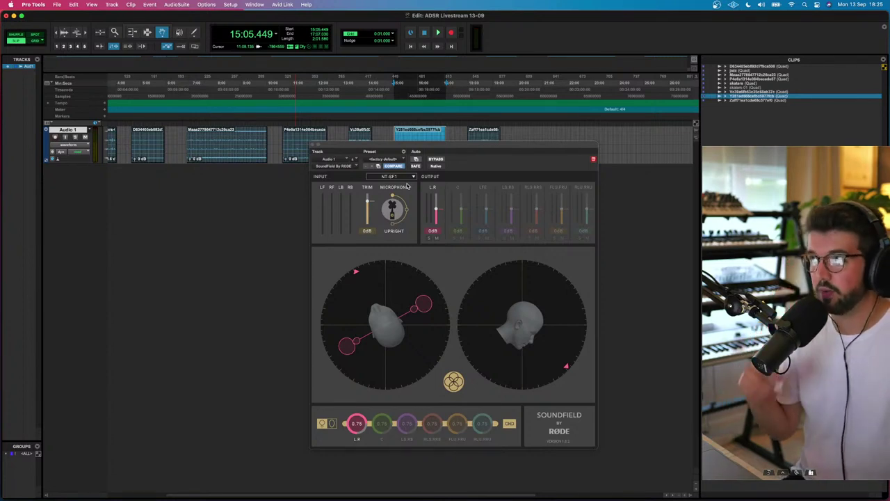
left_click(314, 145)
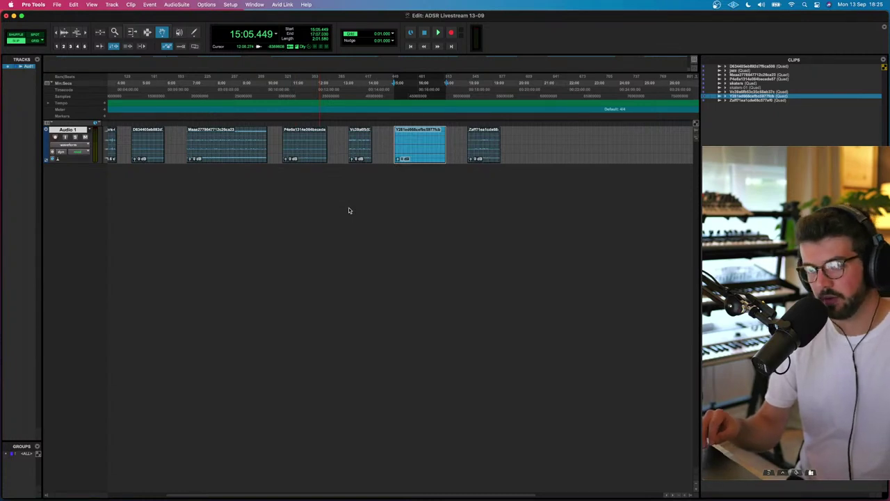
- Select the last clip on Audio 1 and briefly play it from 18:12.641
left_click_drag(468, 76, 495, 89)
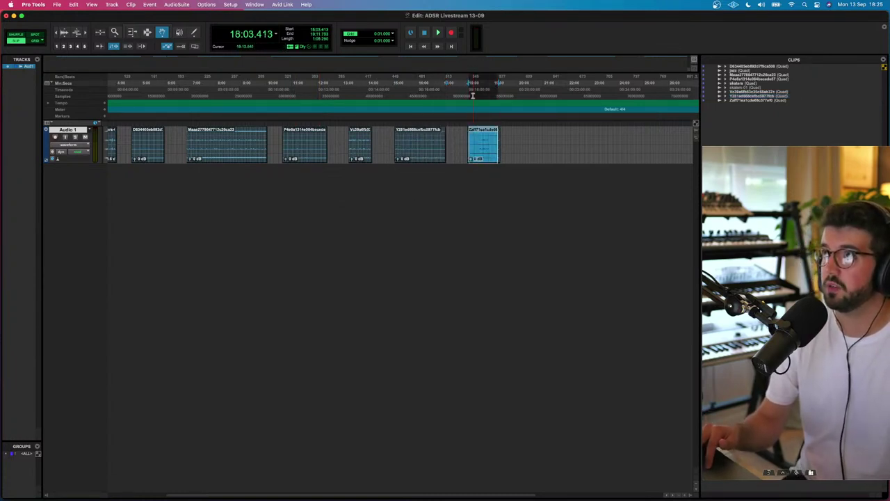
left_click(472, 95)
key("space")
key("space")
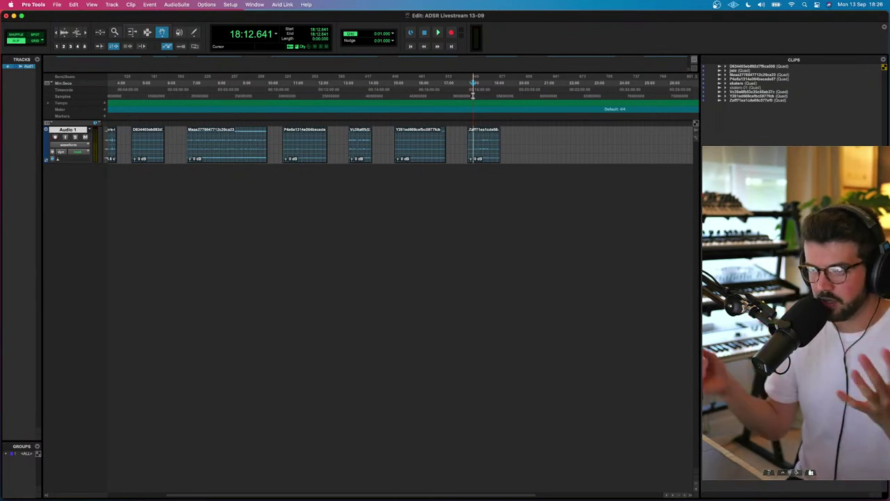
- Move the playback position to 13:24.715 in the third-to-last clip and start playback
left_click(402, 91)
left_click_drag(351, 86, 370, 85)
left_click(356, 89)
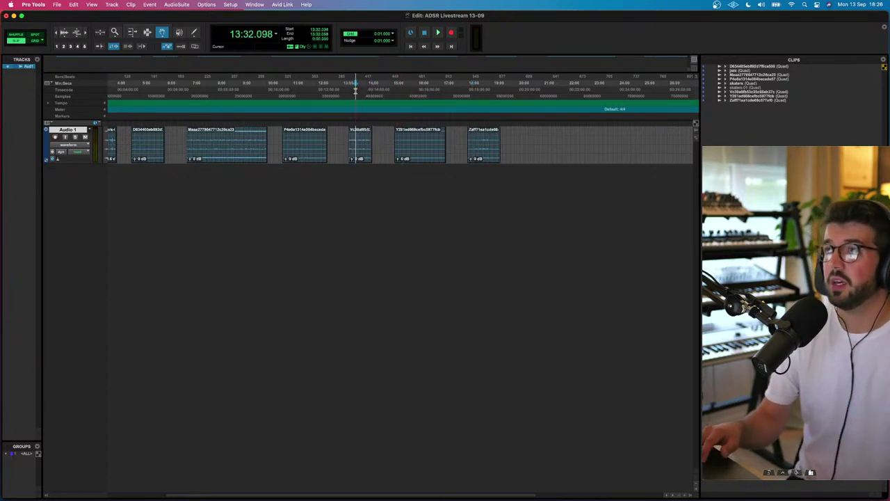
left_click(352, 87)
key("space")
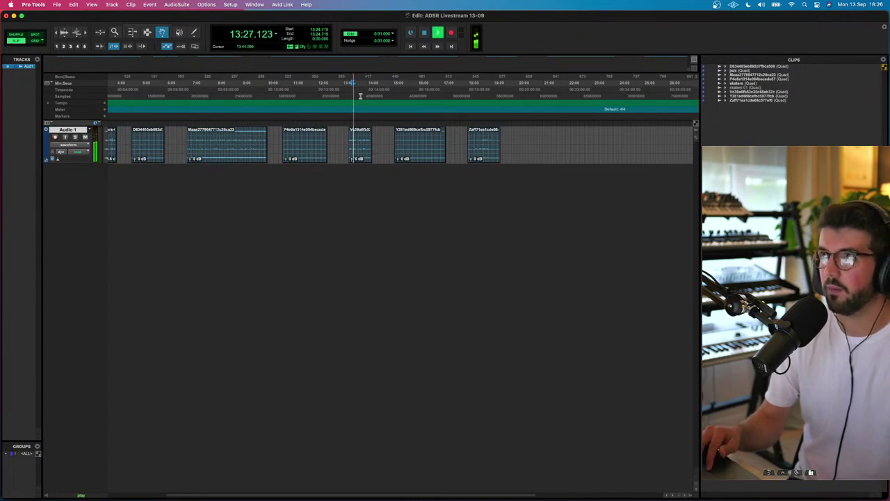
- Select the playing clip and reopen the SoundField plugin over the Edit window
left_click(362, 136)
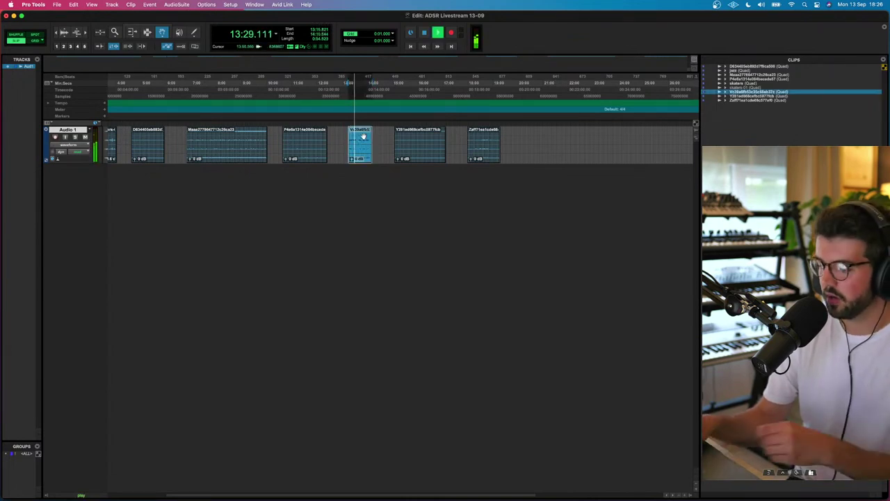
key("super+equal")
left_click(56, 36)
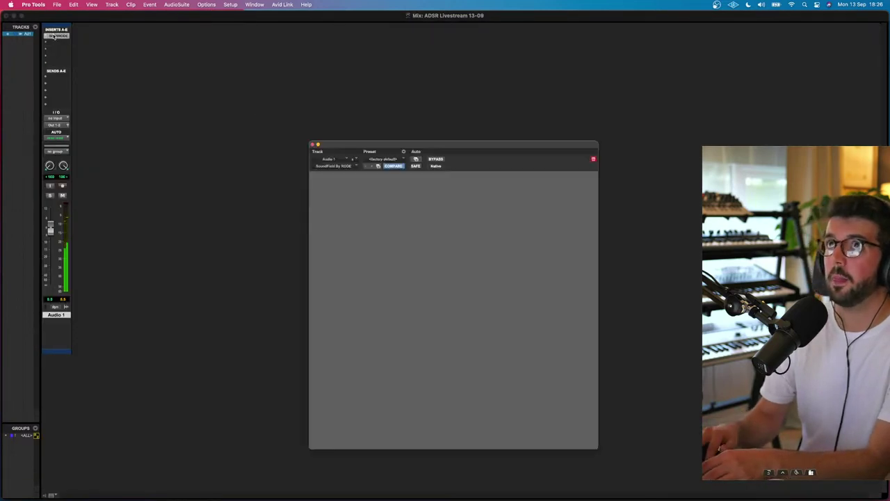
key("super+equal")
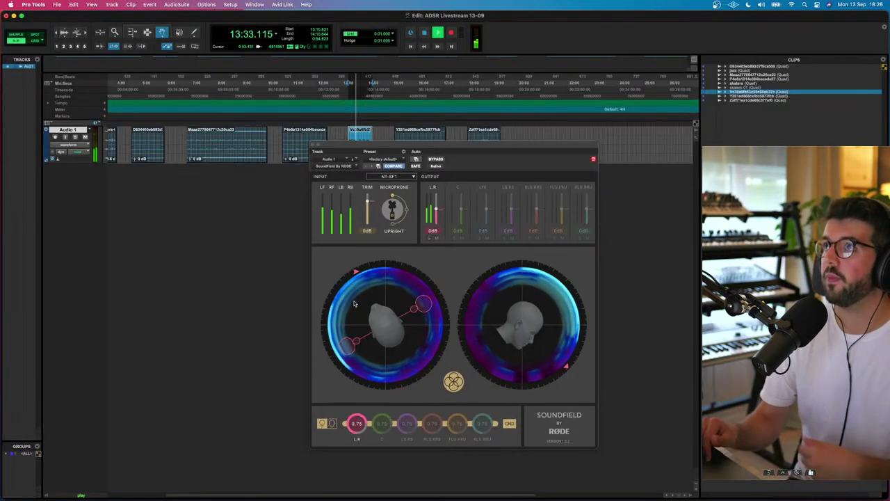
- Turn the heading to -116° and swing the pitch marker to the upper rear, comparing bypassed and active sound in between
mouse_move(358, 293)
left_mouse_down()
mouse_move(348, 331)
mouse_move(357, 351)
left_mouse_up()
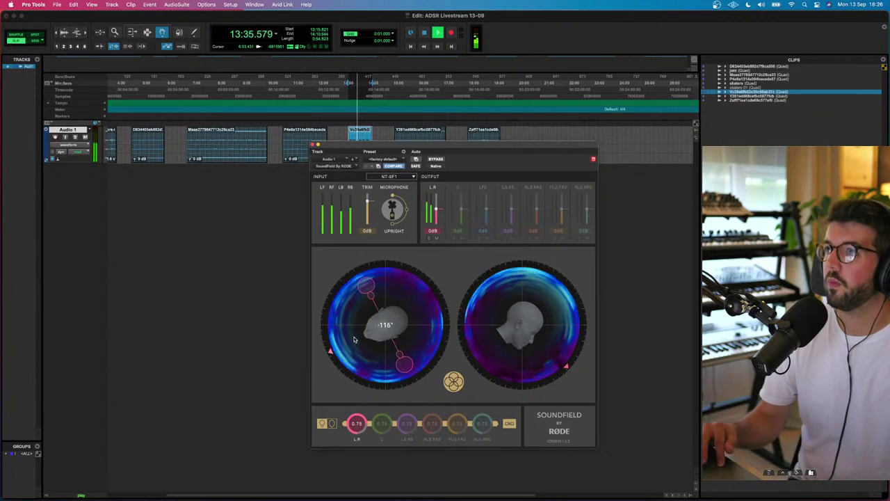
left_click(437, 160)
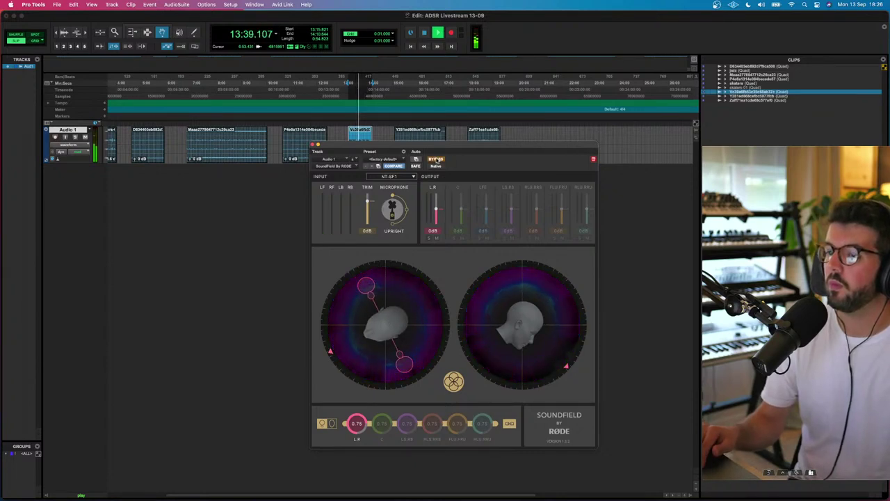
left_click(436, 159)
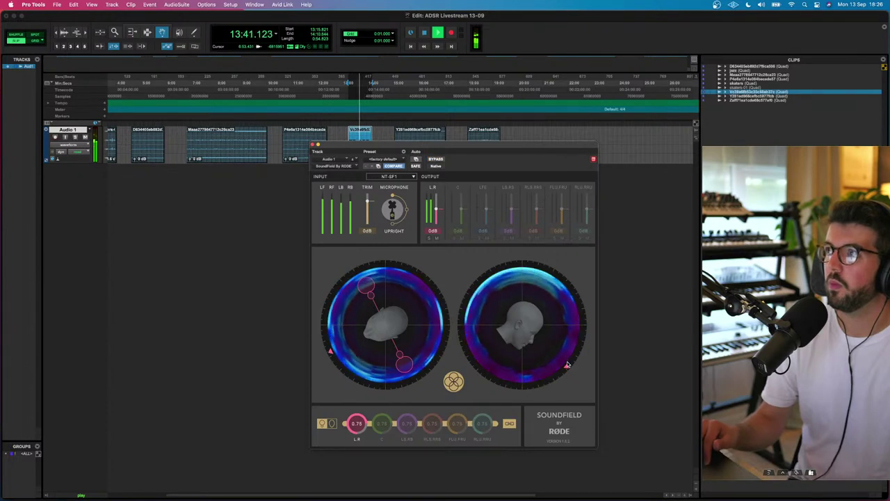
mouse_move(567, 364)
left_mouse_down()
mouse_move(580, 313)
mouse_move(545, 268)
left_mouse_up()
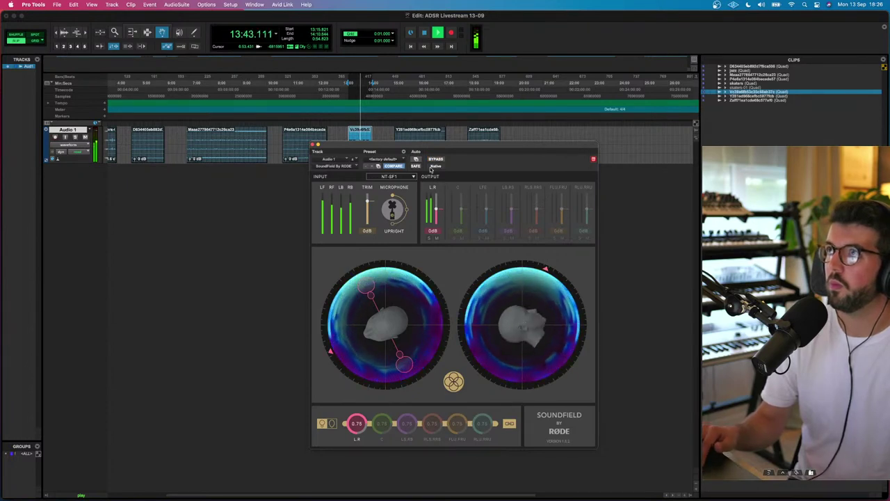
- Try the Horizontal microphone orientation with and without bypass, then Inverted, and return to Upright
left_click(407, 211)
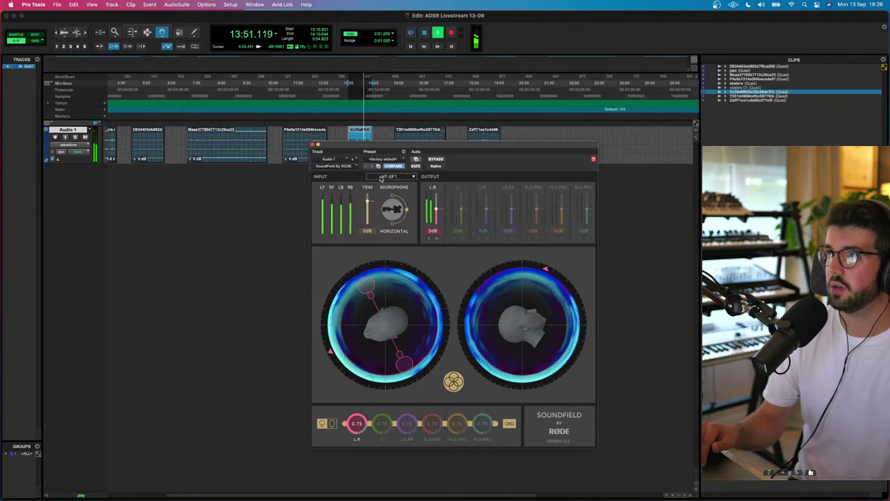
left_click(435, 159)
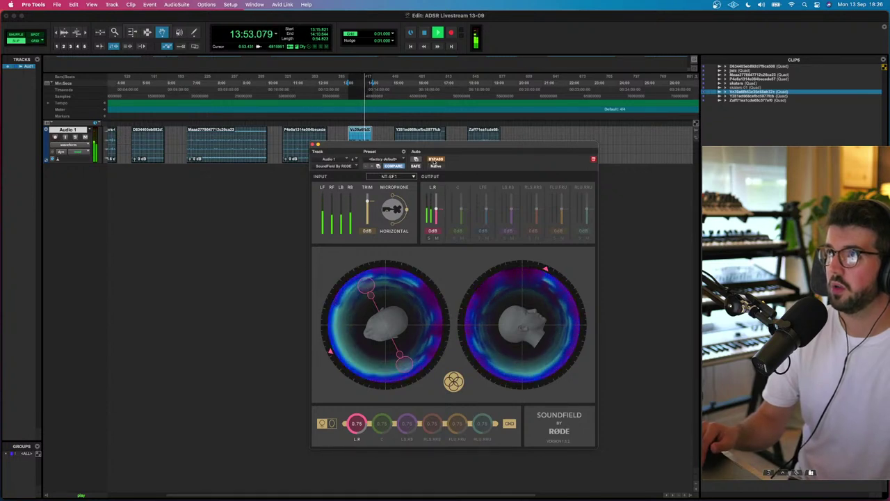
left_click(435, 160)
left_click(391, 223)
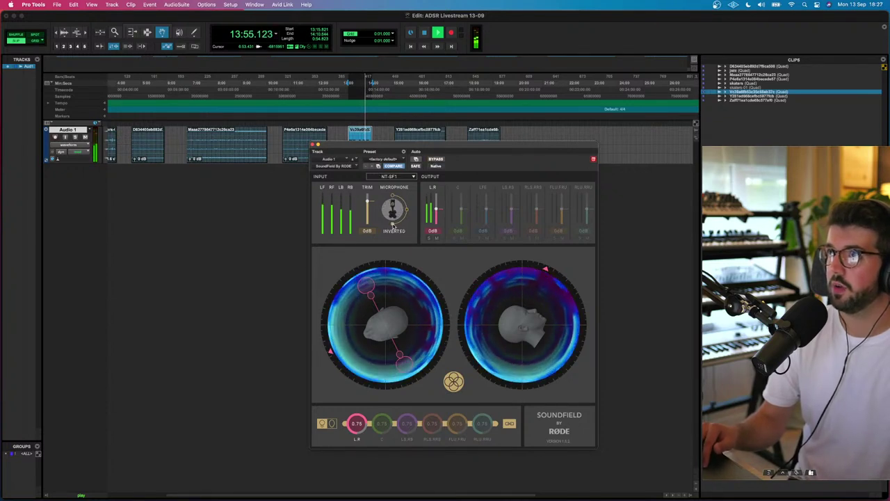
left_click(391, 223)
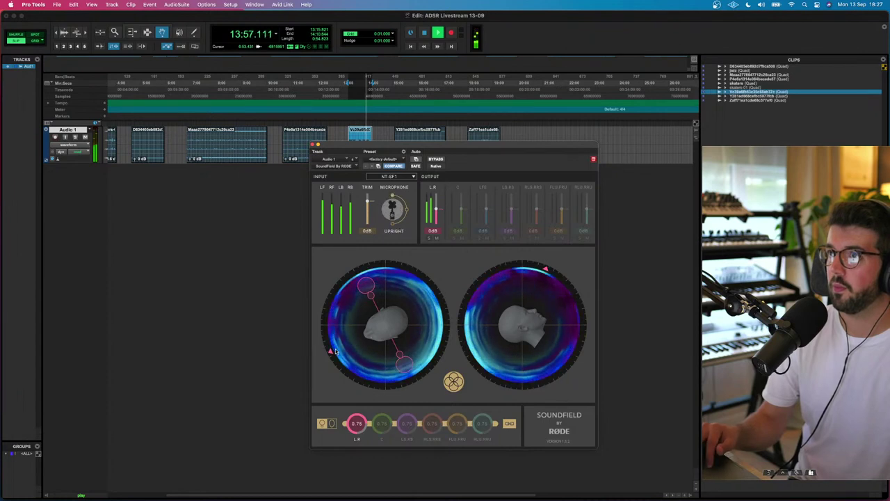
- Narrow the L/R spread at a heading of 40° and rotate the heading back to nearly straight ahead
mouse_move(335, 352)
left_mouse_down()
mouse_move(331, 309)
mouse_move(400, 276)
mouse_move(422, 281)
left_mouse_up()
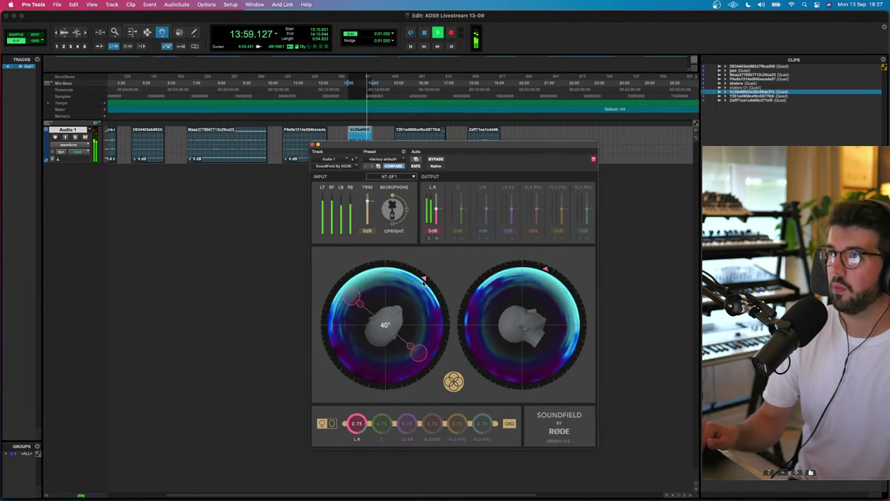
left_click_drag(356, 301, 372, 283)
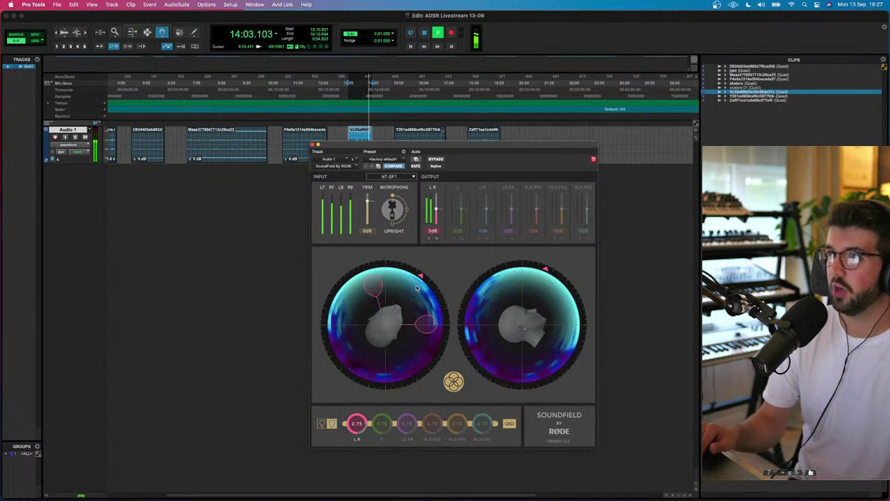
left_click_drag(417, 287, 374, 279)
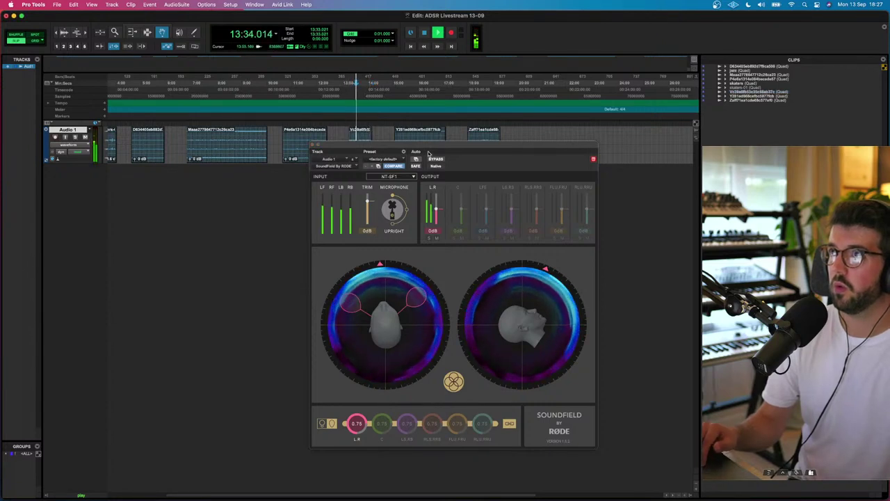
- Stop playback at 13:33.021, close the SoundField plugin, and select the third-to-last clip
key("space")
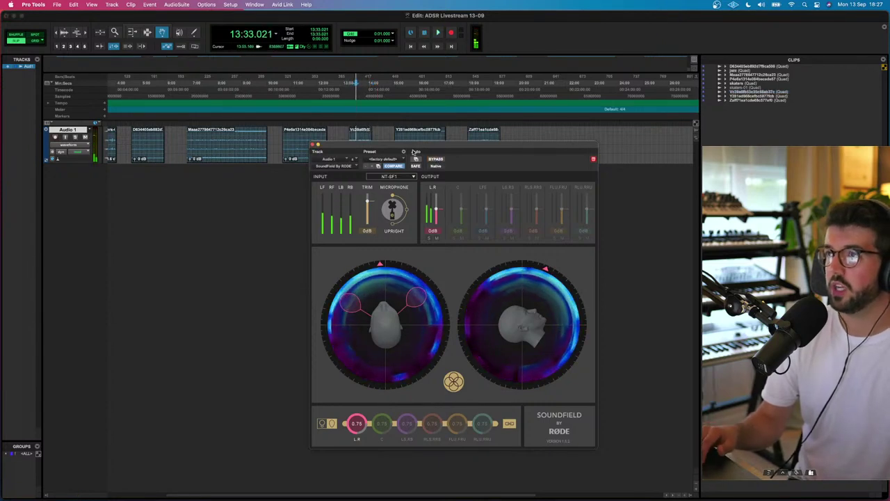
left_click(312, 145)
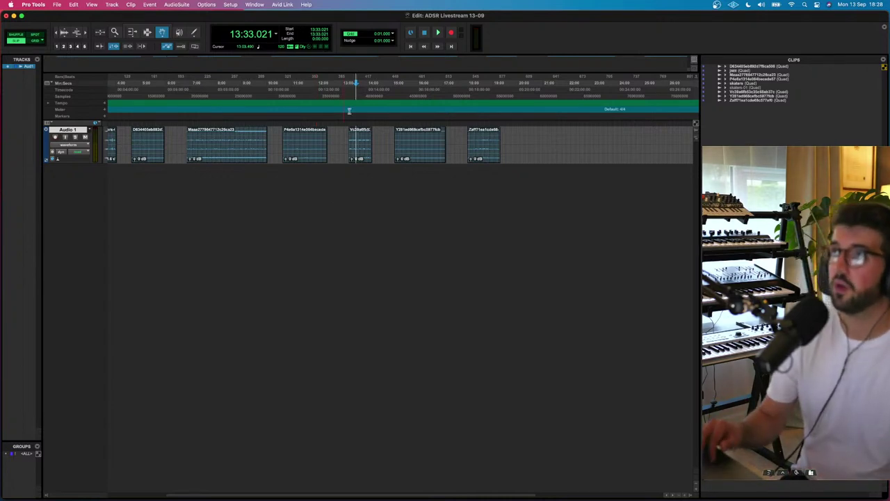
left_click(359, 129)
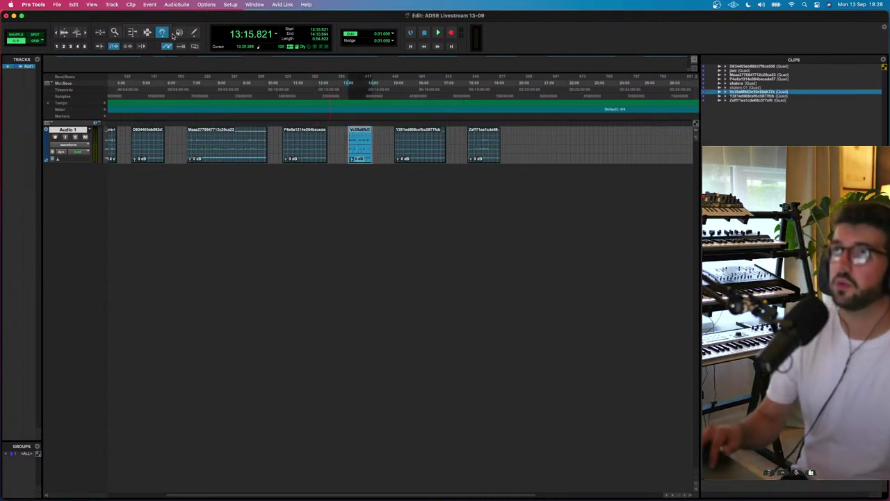
- Bounce the selected clip offline as an interleaved 24-bit, 48 kHz WAV named Fan to the Desktop
left_click(112, 5)
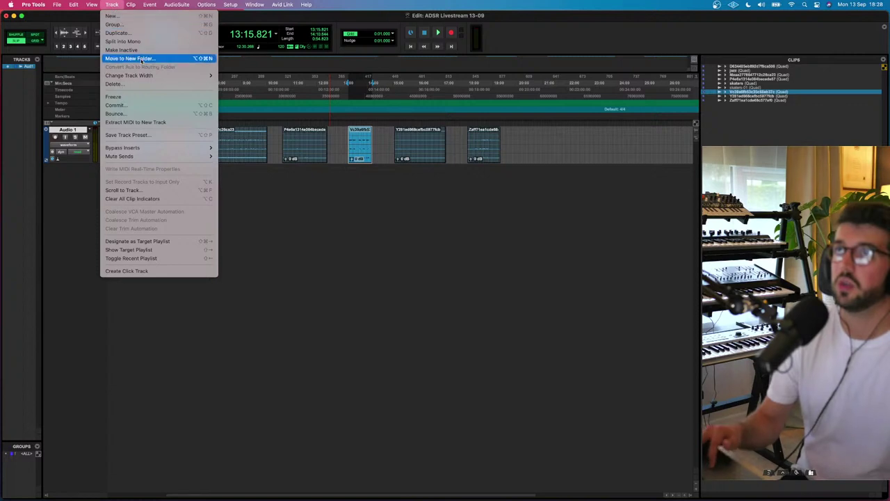
left_click(159, 115)
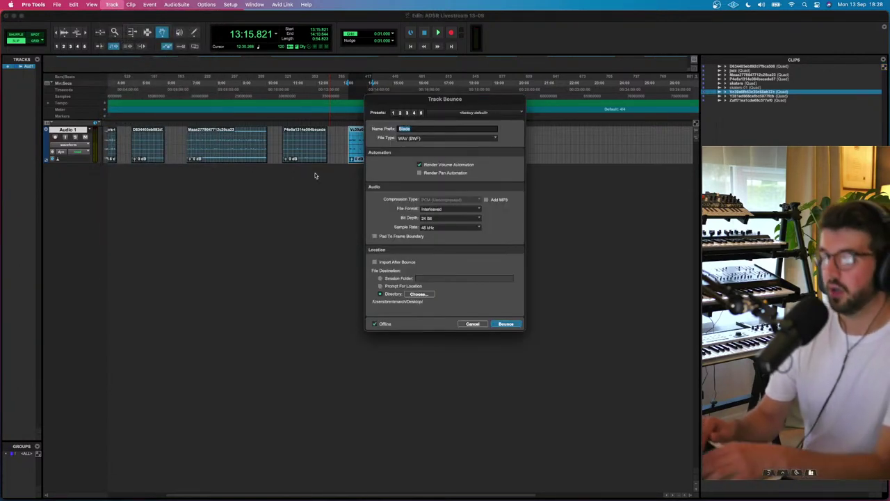
left_click(518, 325)
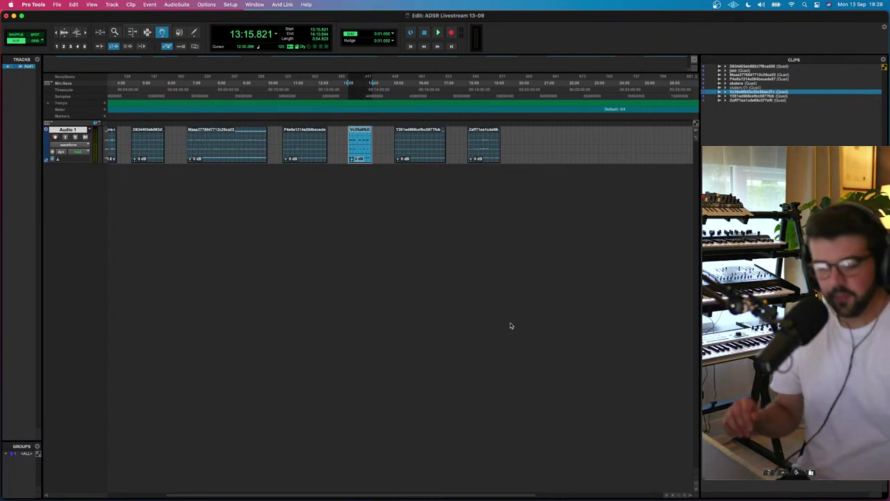
- Audition and select the clip starting at 10:40.450, and open Audio 1's SoundField plugin over the Edit window
left_click(290, 91)
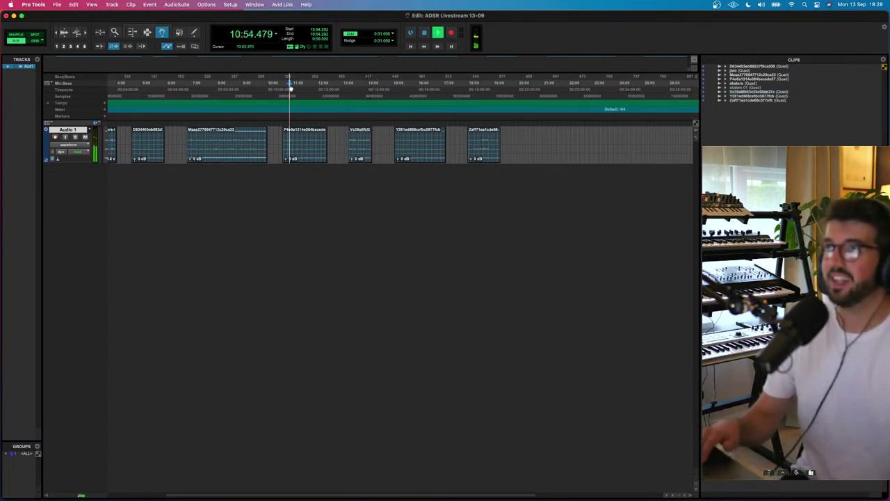
left_click_drag(284, 83, 317, 84)
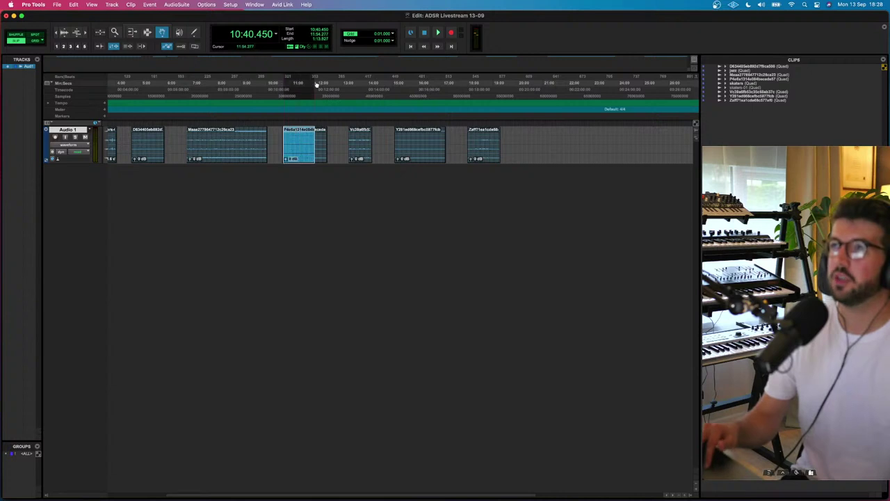
key("super+equal")
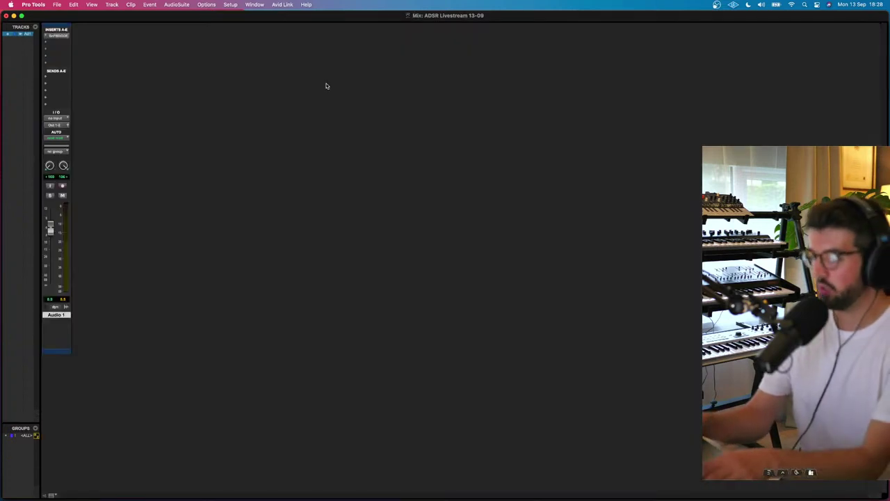
left_click(59, 35)
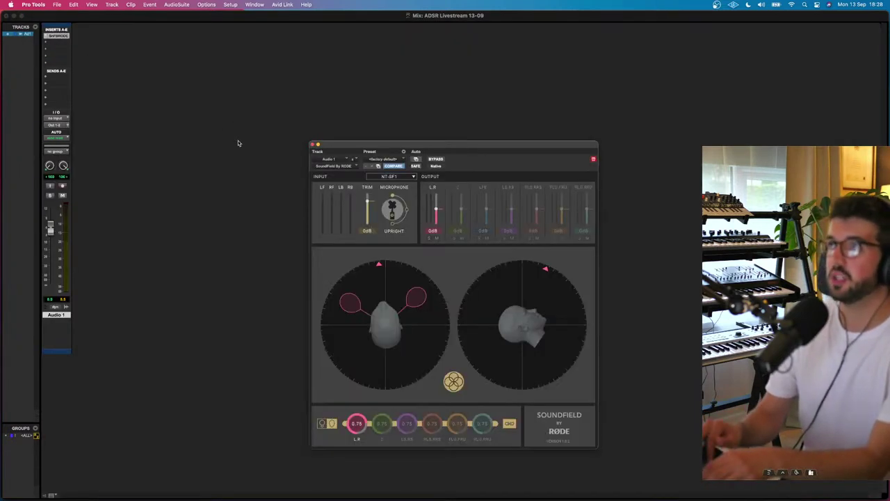
key("super+equal")
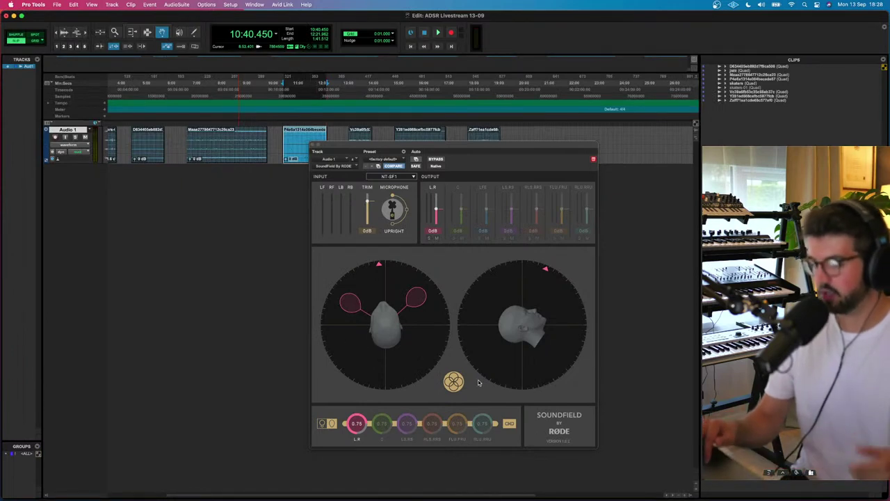
- Play the selected clip and compare its sound with SoundField bypassed and active
key("space")
left_click(435, 159)
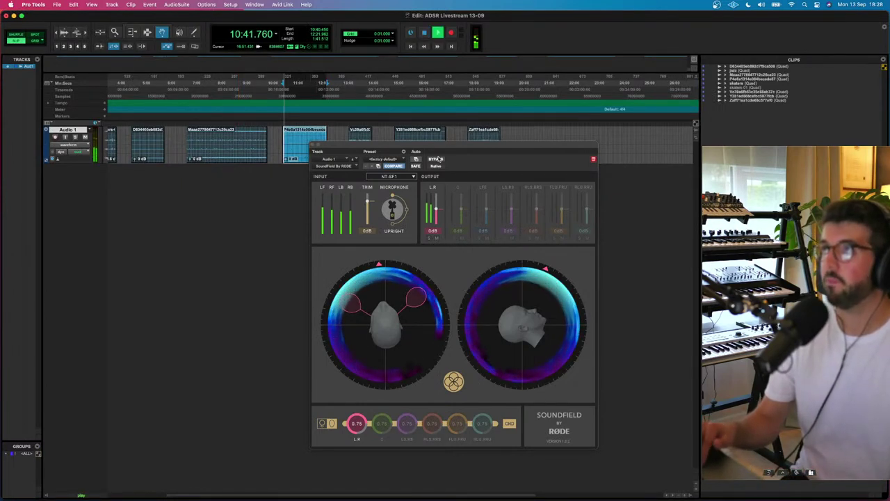
left_click(435, 159)
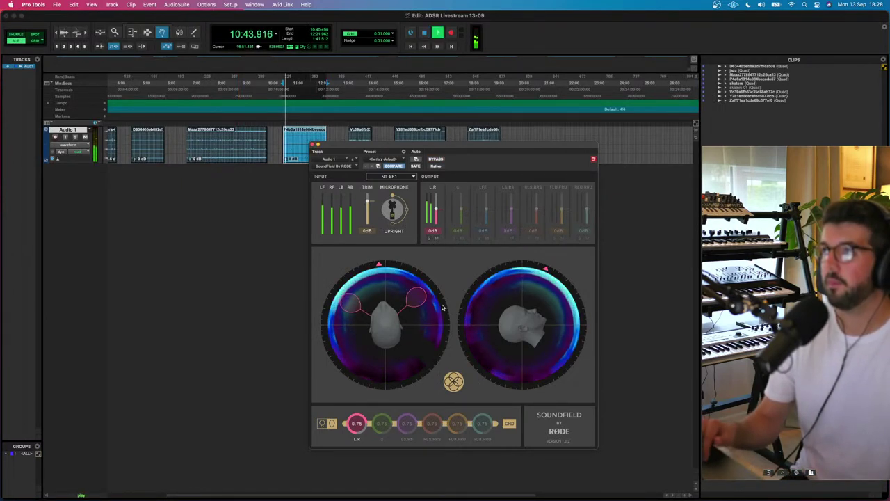
- Widen the L/R spread, centre the heading and level the head's pitch during playback, and replay the clip from 10:50.601
left_click_drag(424, 298, 427, 316)
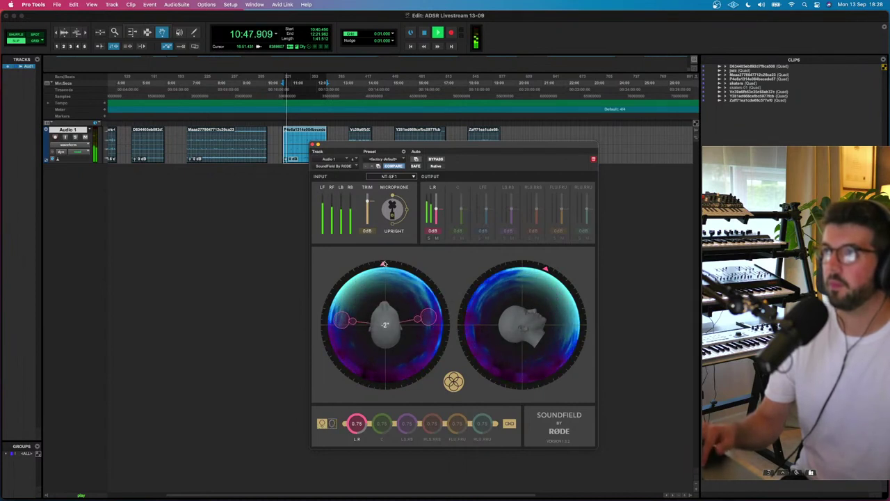
mouse_move(385, 264)
left_click_drag(546, 268, 579, 311)
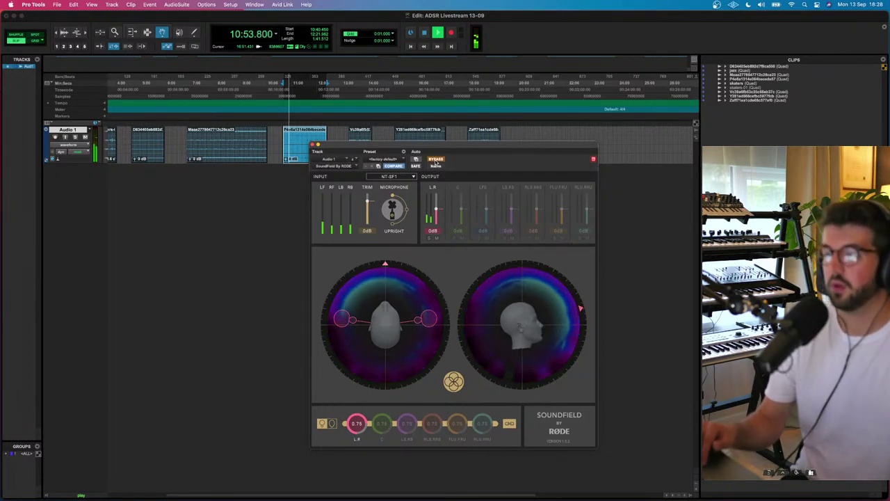
key("space")
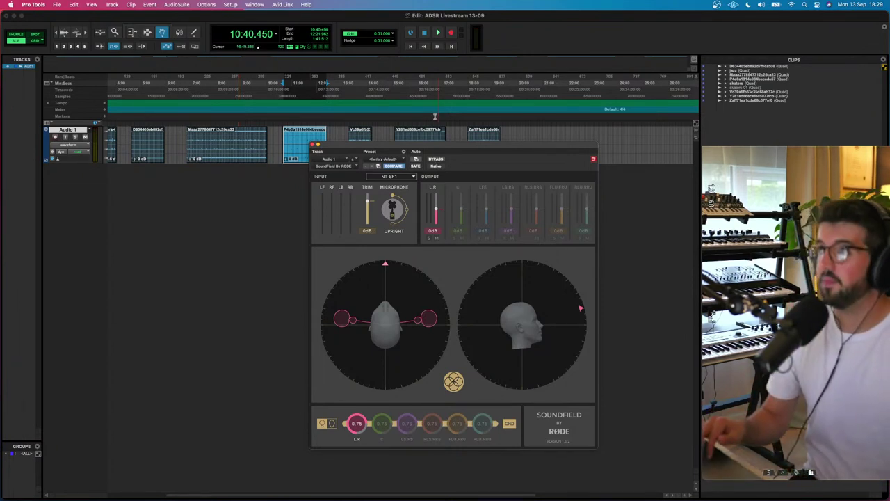
left_click(289, 83)
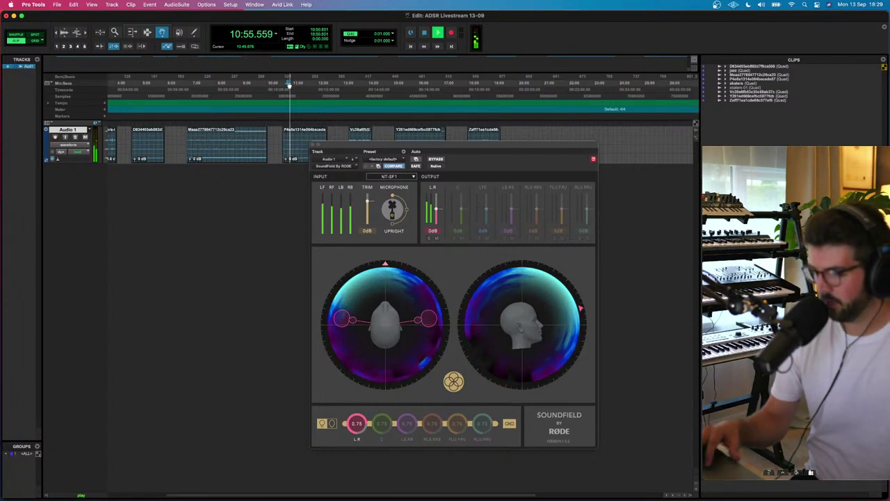
key("space")
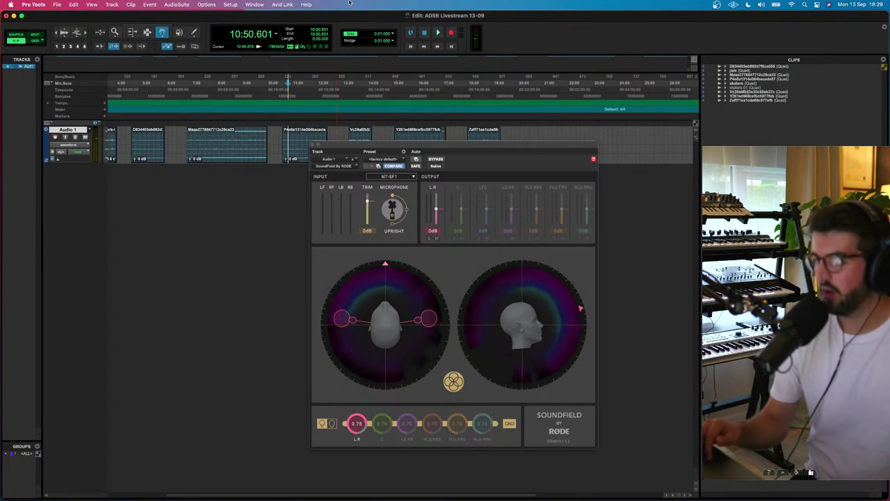
- Bounce Audio 1 offline as an interleaved 24-bit, 48 kHz WAV named Water to the Desktop
left_click(90, 6)
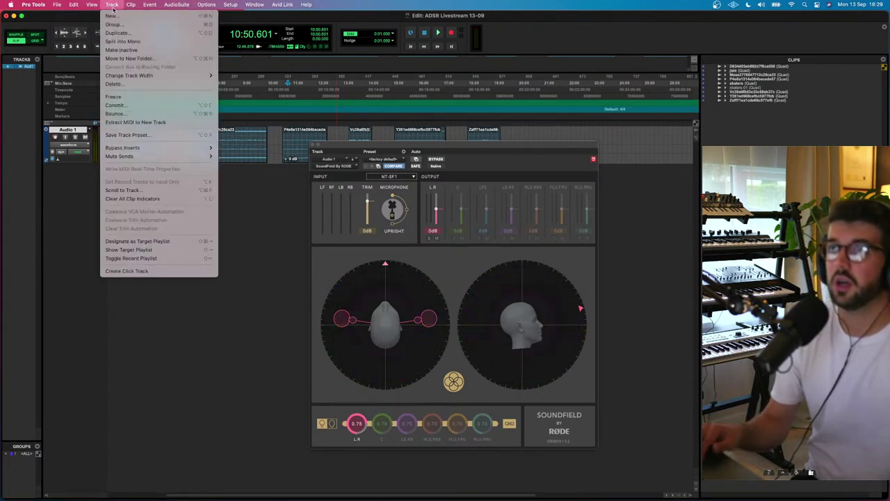
left_click(138, 114)
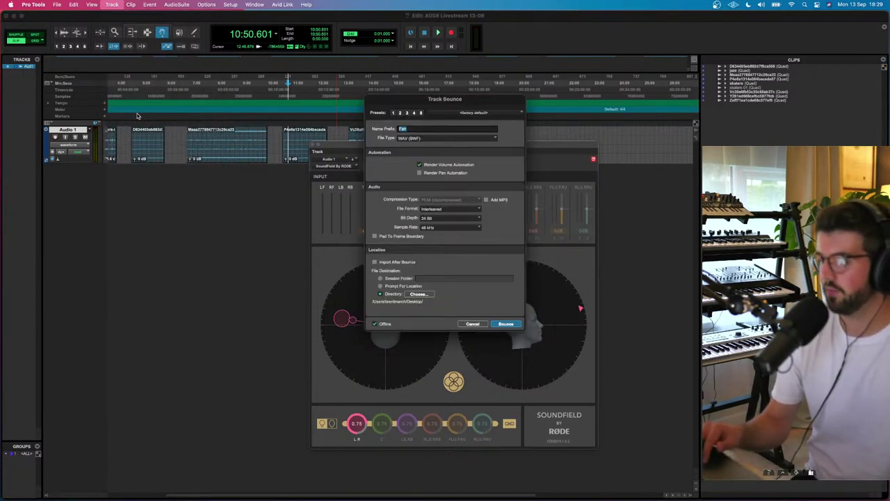
type("Wa")
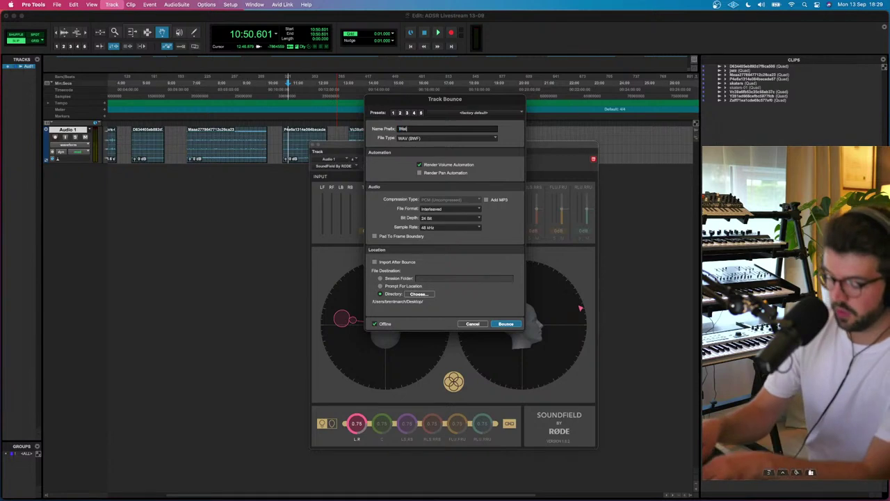
type("ter")
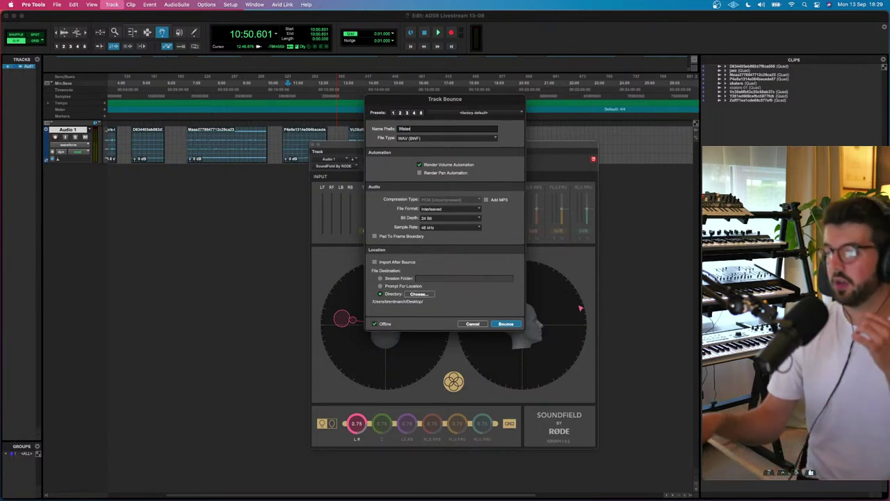
key("Return")
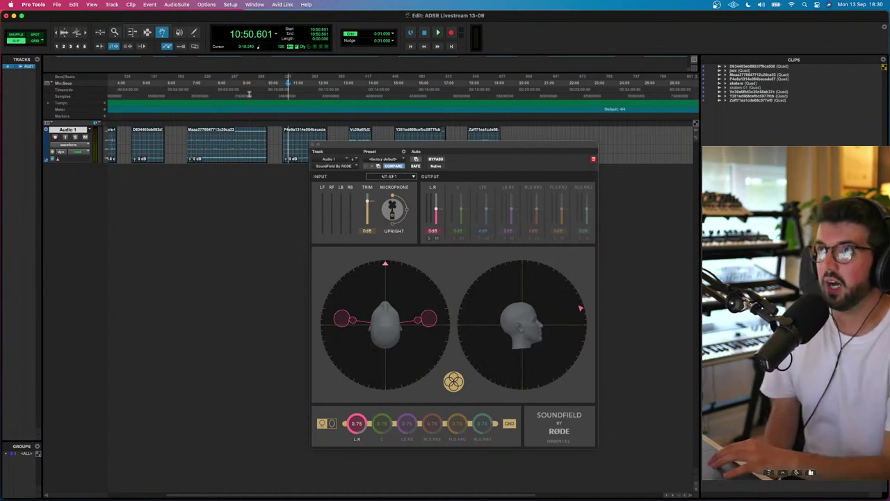
- Play Audio 1 from about 4:42, 5:20 and 3:28 to locate the skaters clip, and examine its waveform
key("space")
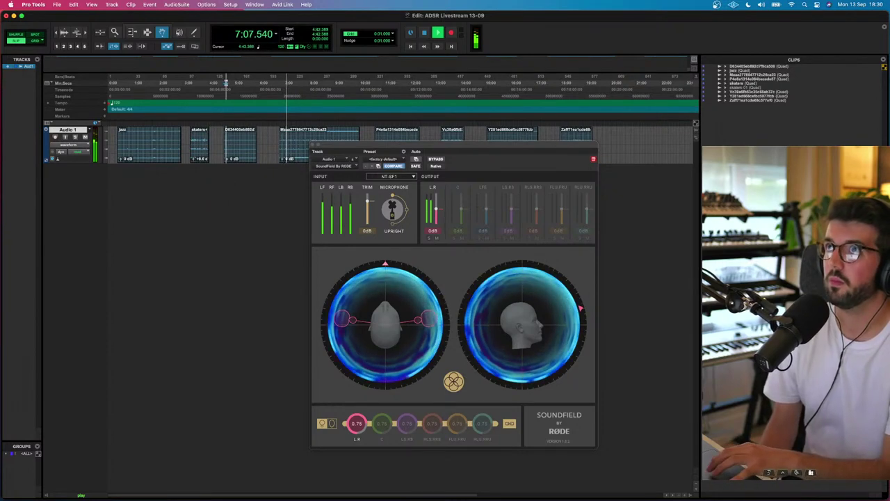
left_click(229, 82)
left_click(242, 82)
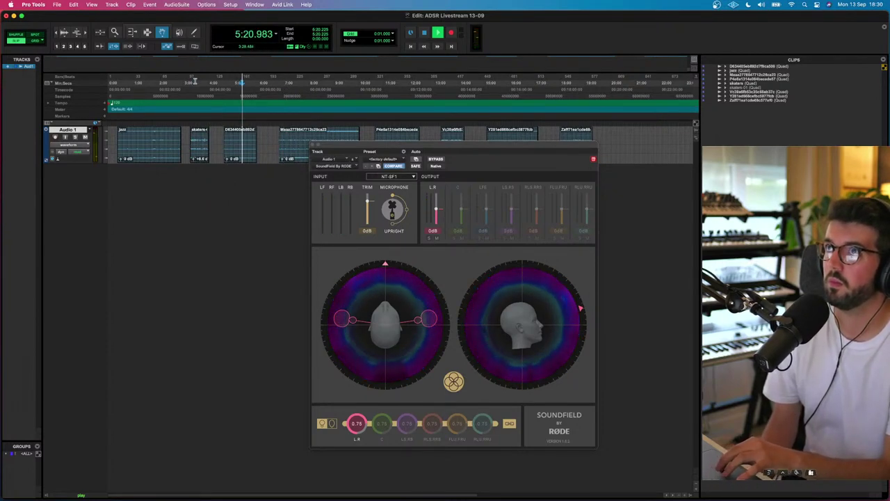
left_click(195, 82)
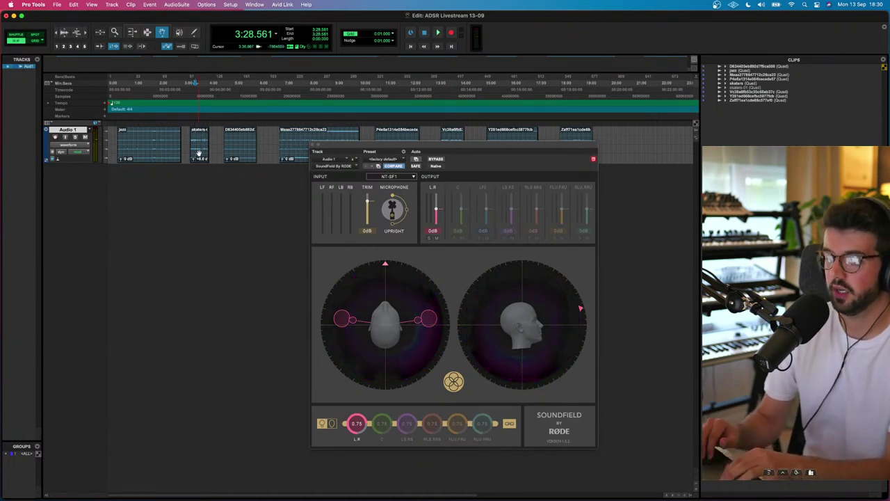
key("super+bracketright")
key("super+bracketright")
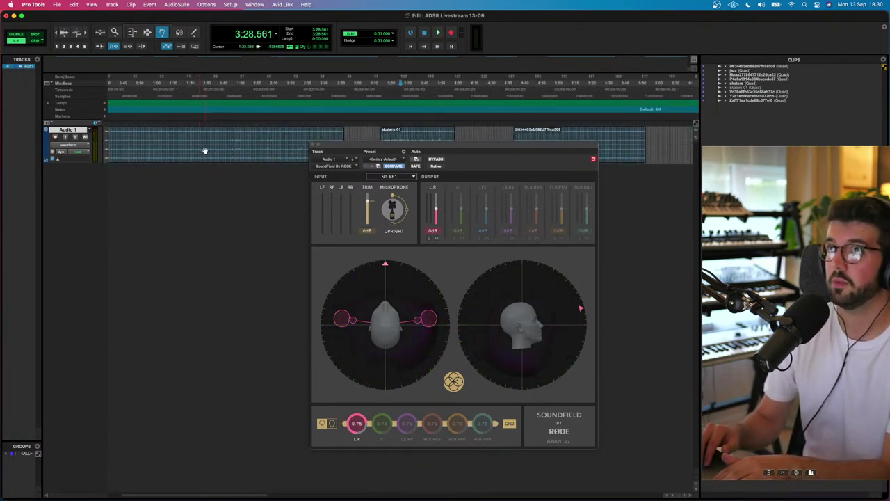
key("super+bracketleft")
key("super+bracketleft")
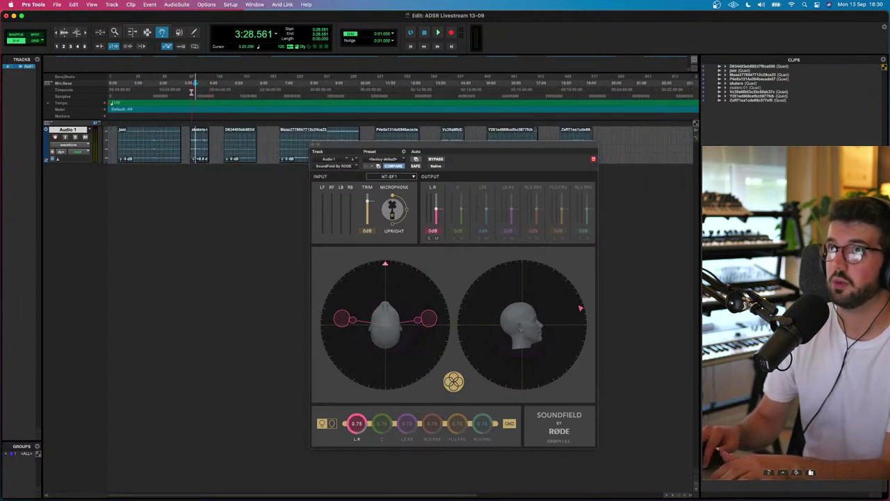
- Select the skaters clip starting at 3:18.410 and play it with SoundField bypassed and active
left_click(210, 82)
key("space")
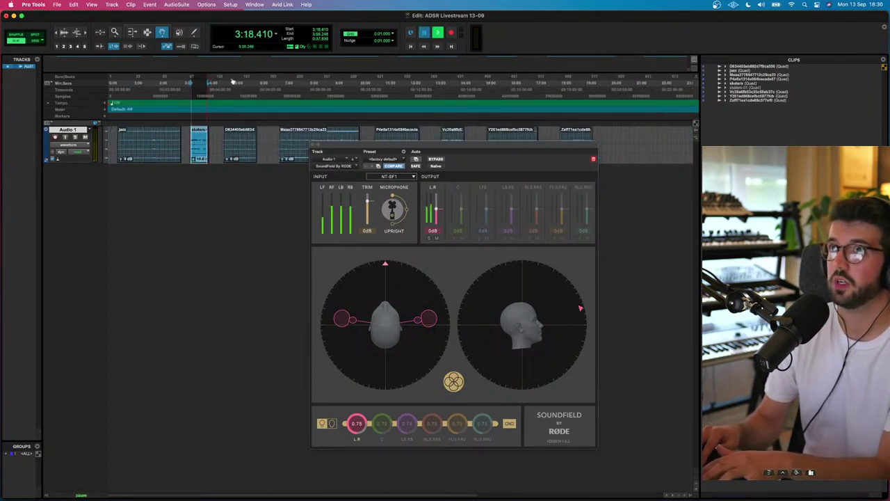
left_click(435, 161)
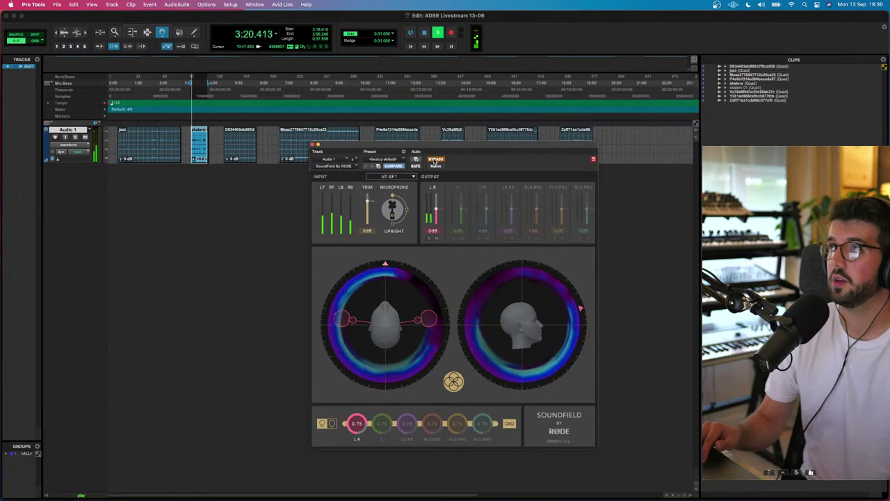
left_click(435, 160)
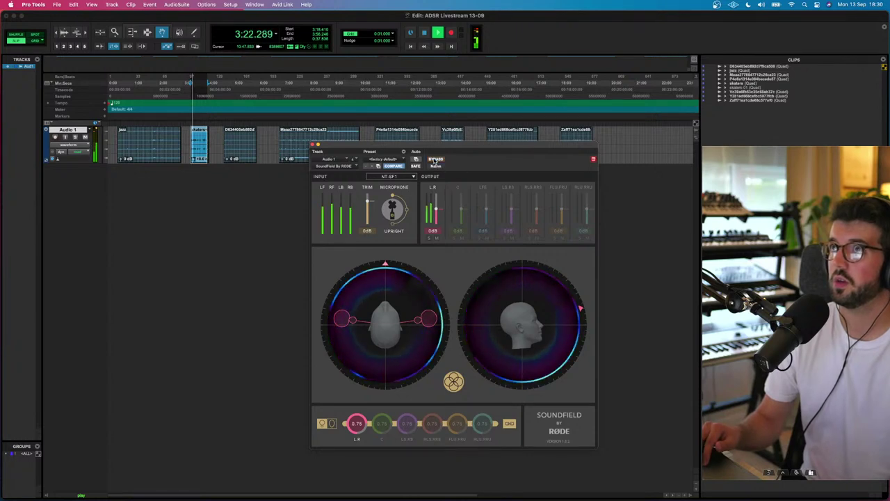
key("space")
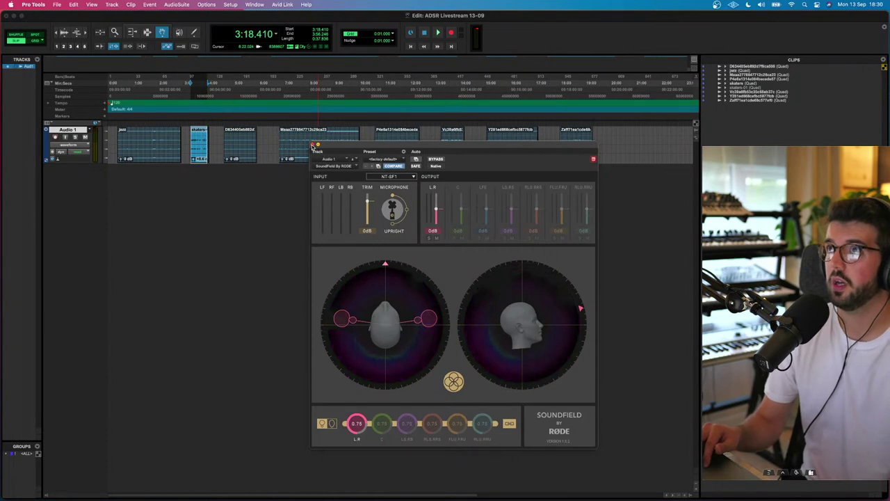
- Bounce the skaters clip offline as an interleaved 24-bit, 48 kHz WAV named Skaters to the Desktop
left_click(92, 4)
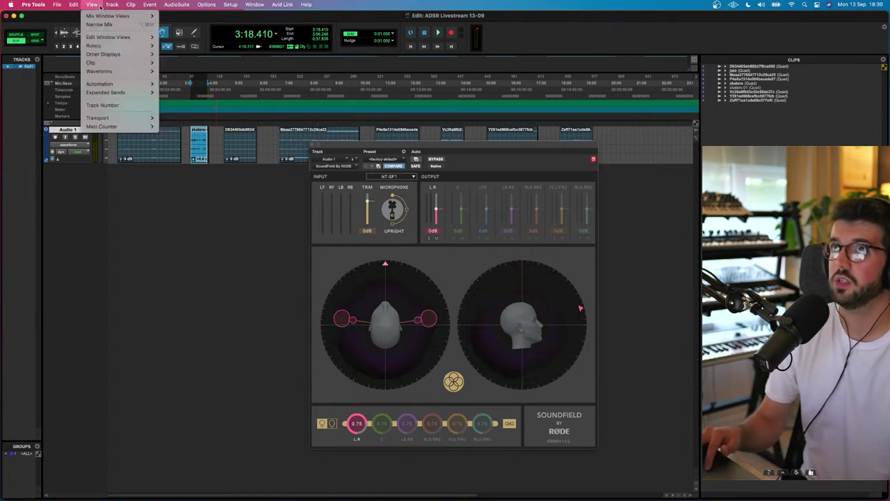
mouse_move(112, 6)
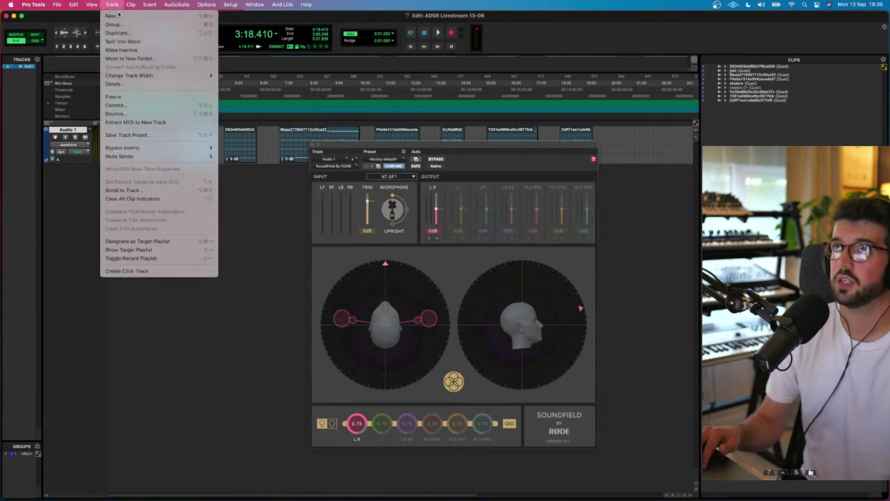
left_click(128, 114)
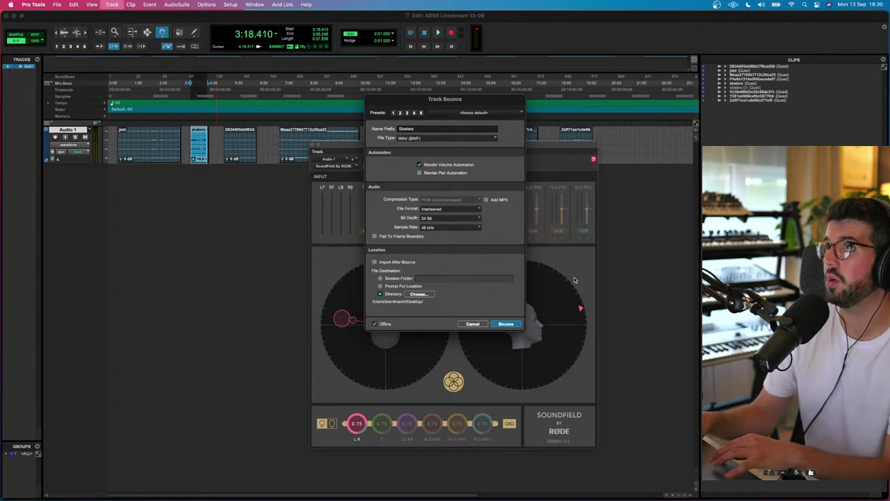
left_click(517, 325)
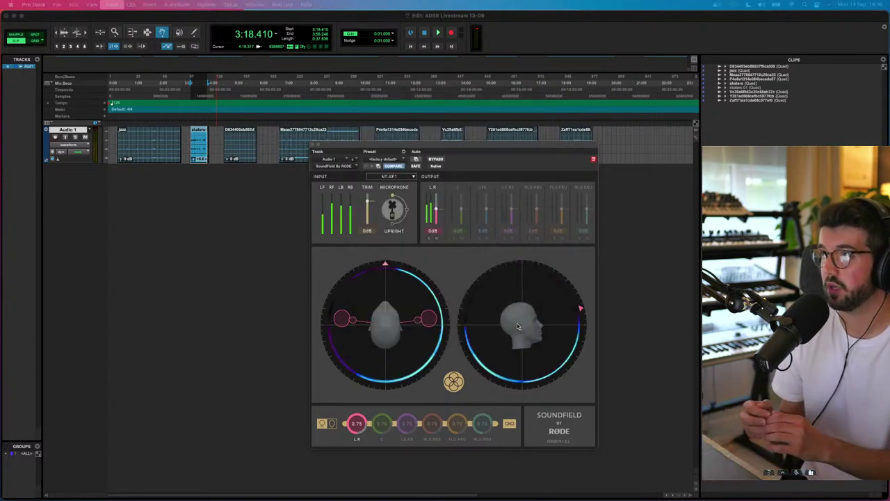
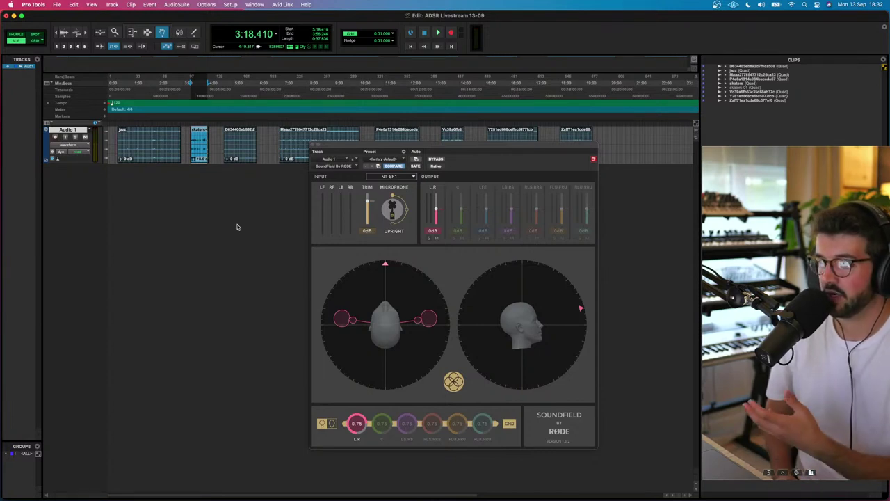
- Look through SoundField's input format choices, including B-Format (FuMa) and B-Format (AmbiX), keeping NT-SF1
left_click(408, 178)
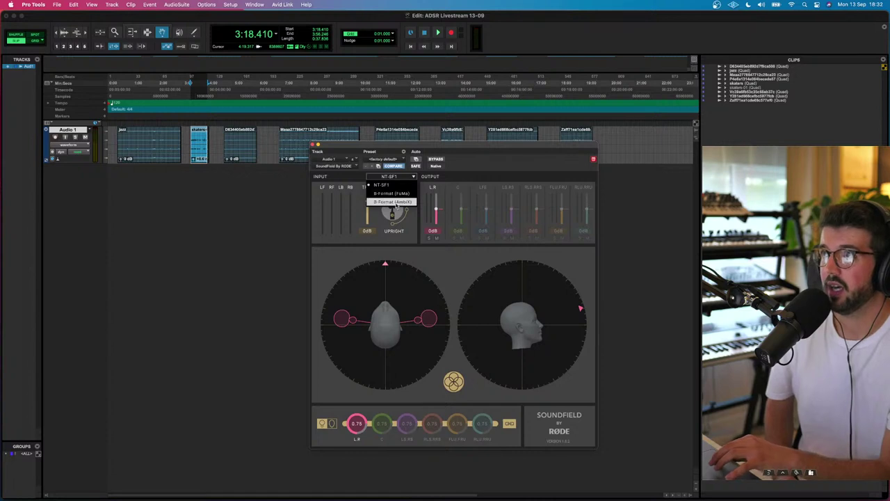
left_click(476, 178)
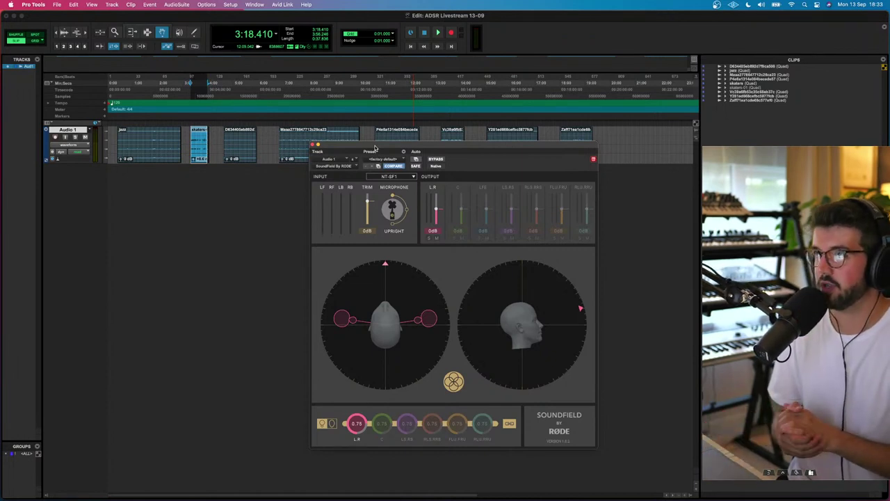
- Close SoundField and switch from Pro Tools to the 13_09 ADSR Livestream song in Studio One
left_click(312, 145)
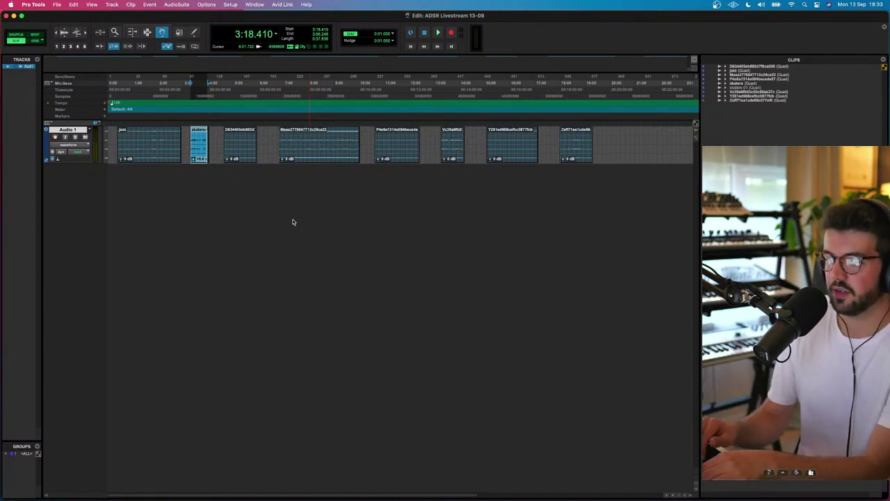
left_click(32, 5)
left_click(50, 84)
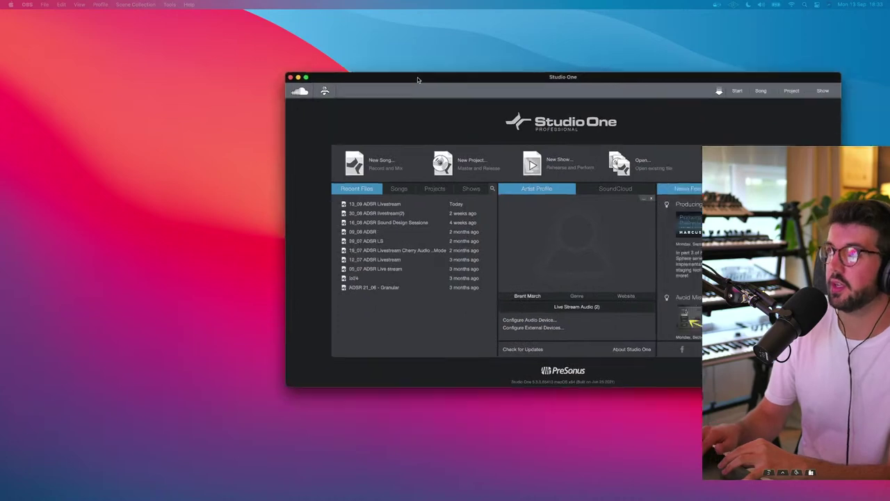
left_click_drag(417, 79, 336, 58)
double_click(336, 58)
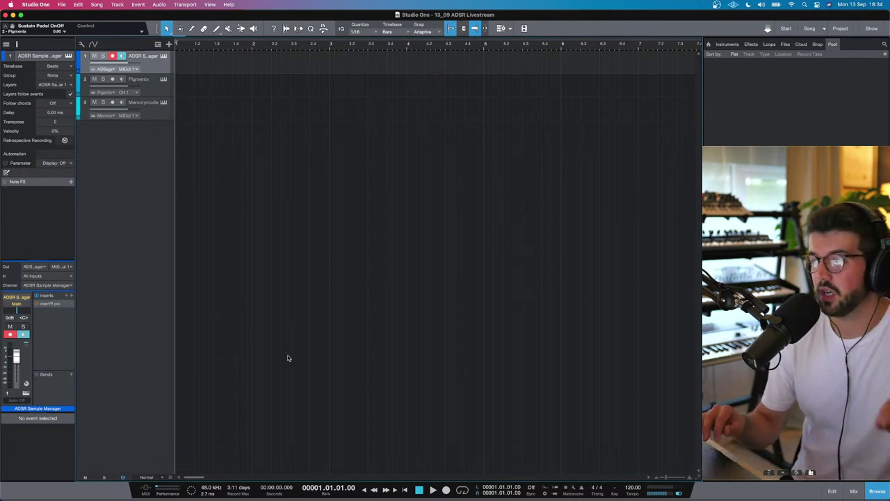
- Open dearVR pro and ADSR Sample Manager on the first track, and select the Instrument Loops_ 1_Bbmaj_140bpm loop
left_click(54, 304)
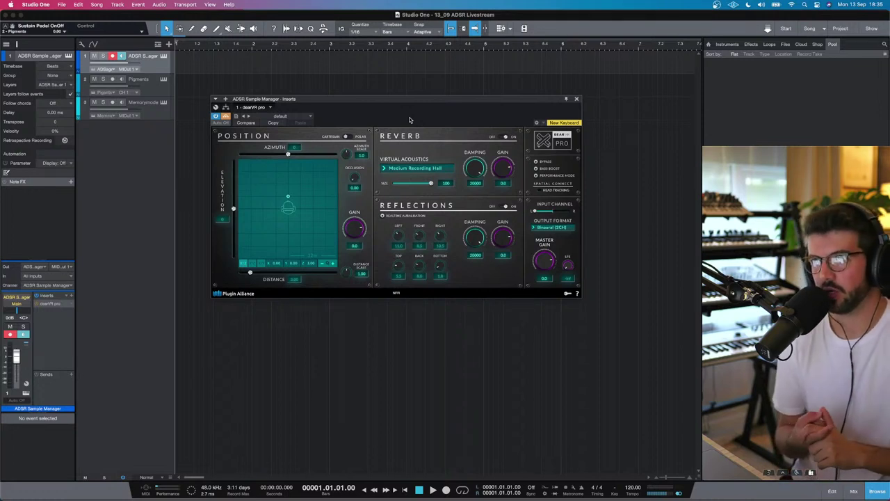
left_click(164, 57)
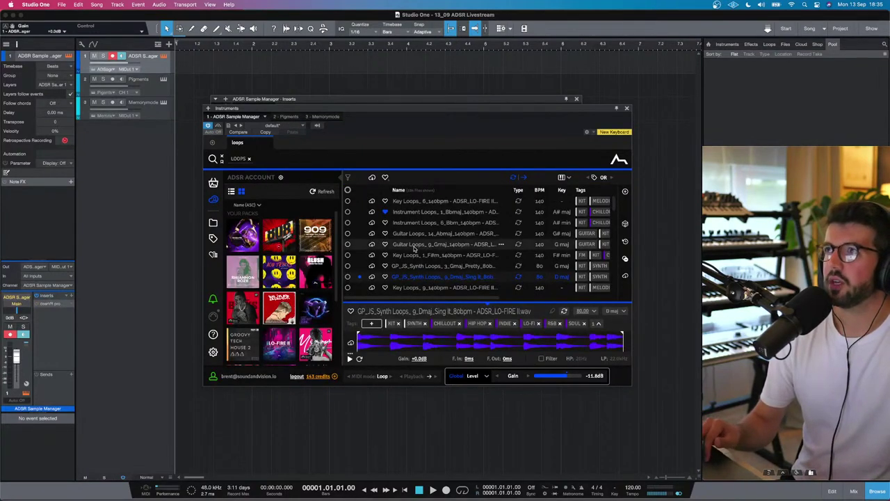
left_click(421, 213)
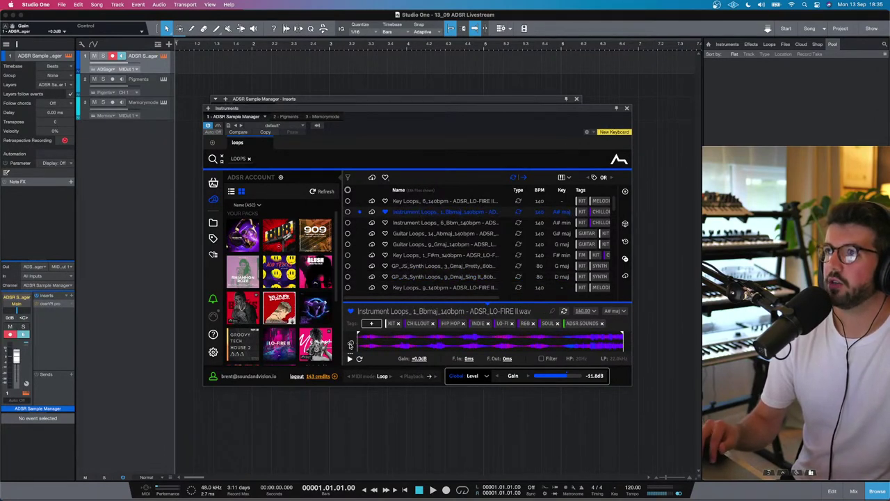
- Download Instrument Loops_1_Bbmaj_140bpm, place it on a new audio track at bar 1, and close the plug-in and download windows
left_click(540, 214)
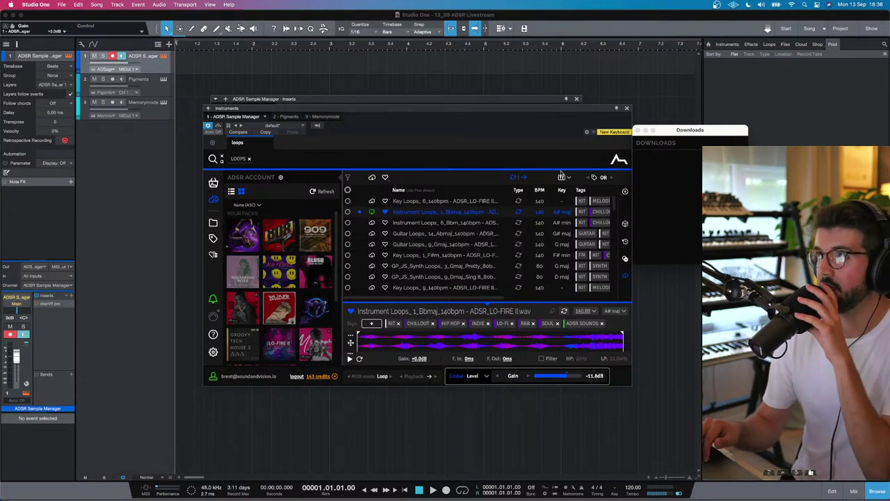
left_click(576, 100)
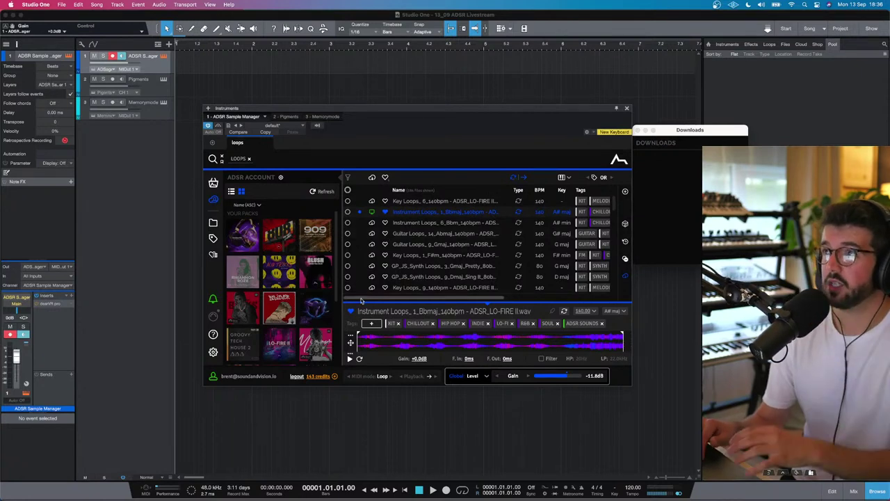
left_click_drag(351, 343, 186, 174)
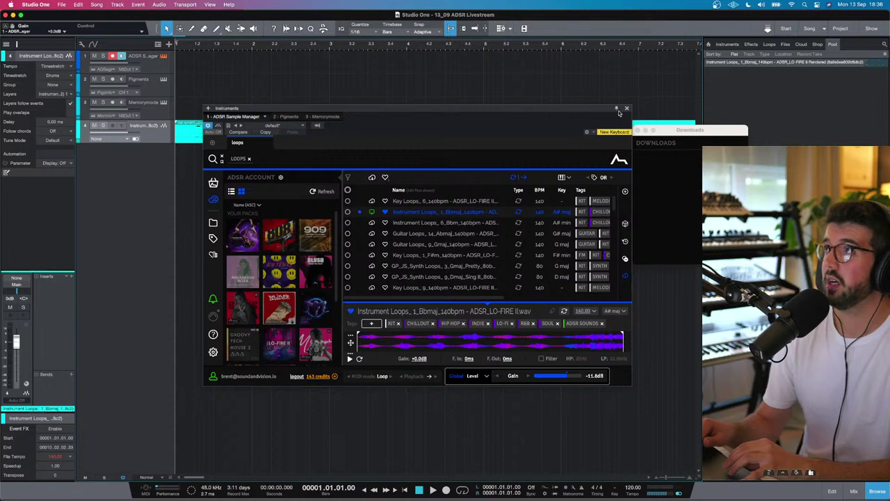
left_click(627, 109)
left_click(635, 136)
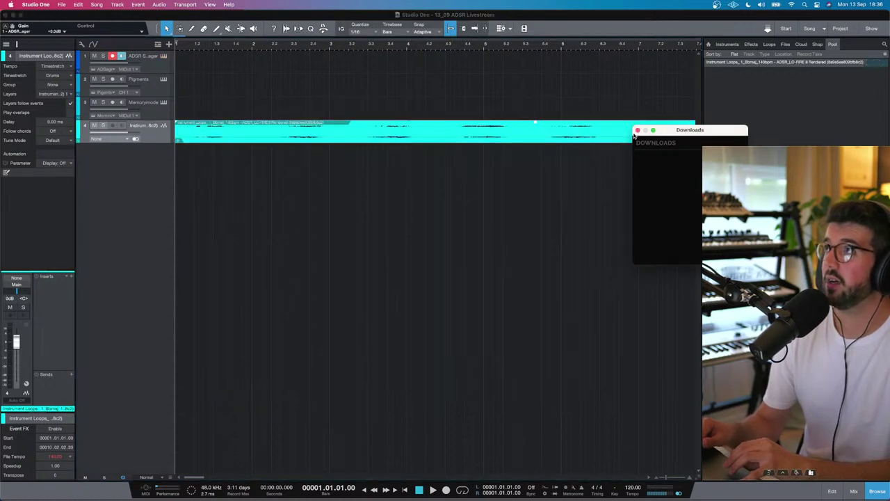
left_click(637, 130)
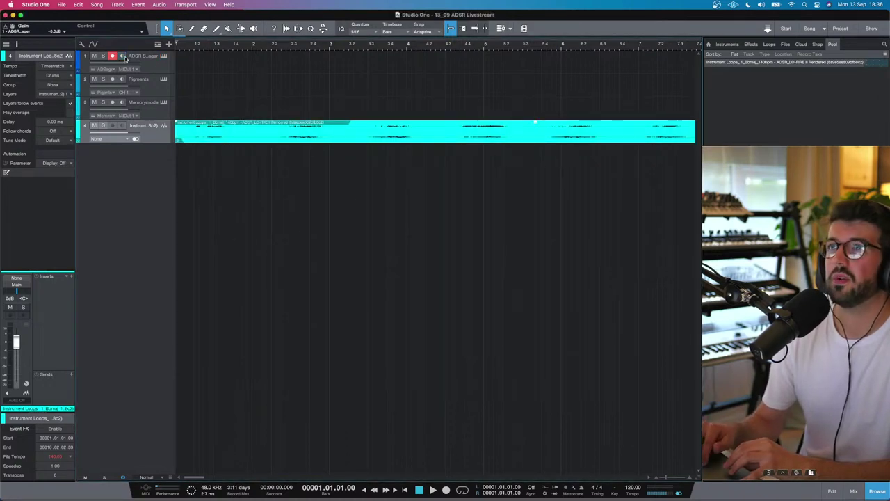
- Play the imported instrument loop from the start of the song
key("space")
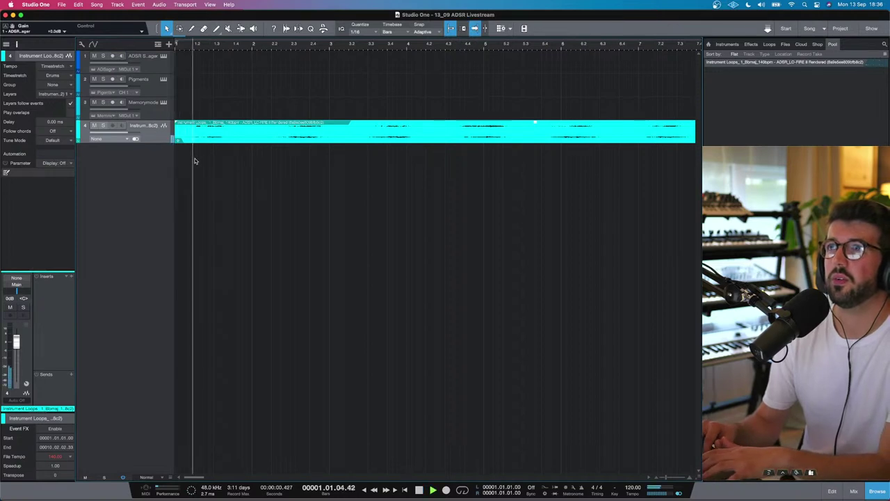
key("w")
key("w")
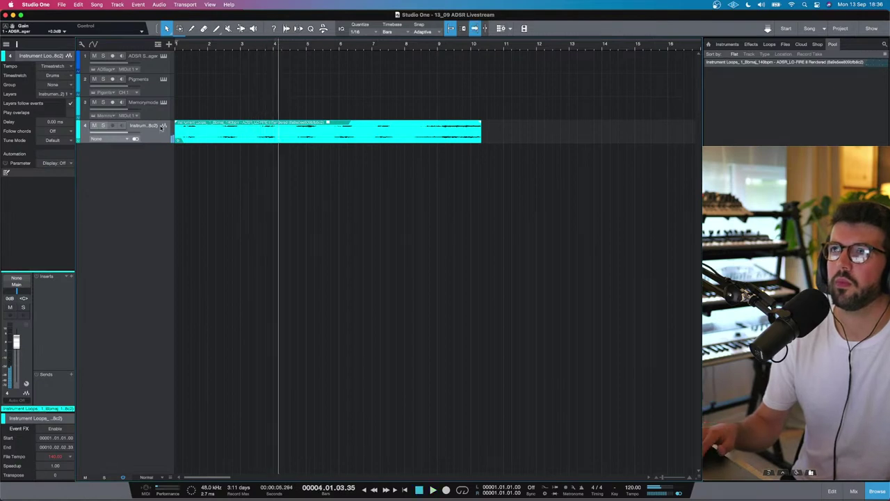
- Reopen the ADSR Sample Manager, preview Key Loops_1_F#m_140bpm, and enlarge the plug-in window
left_click(156, 68)
left_click(163, 57)
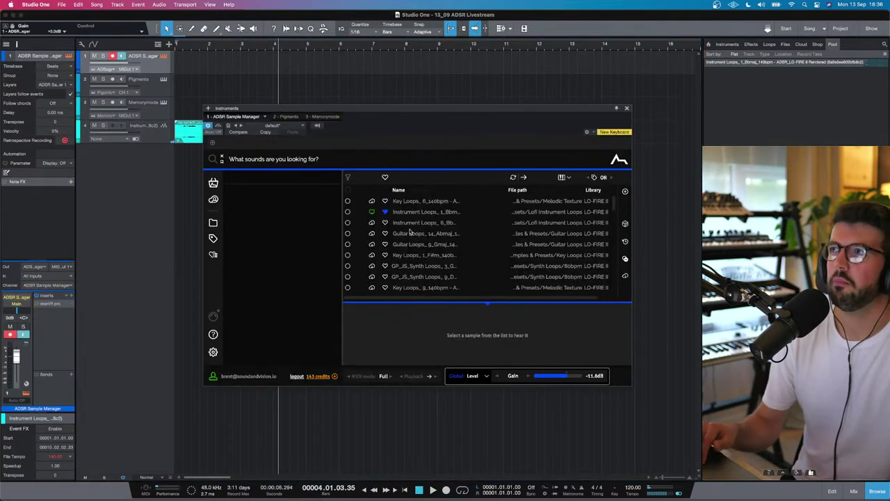
left_click(410, 245)
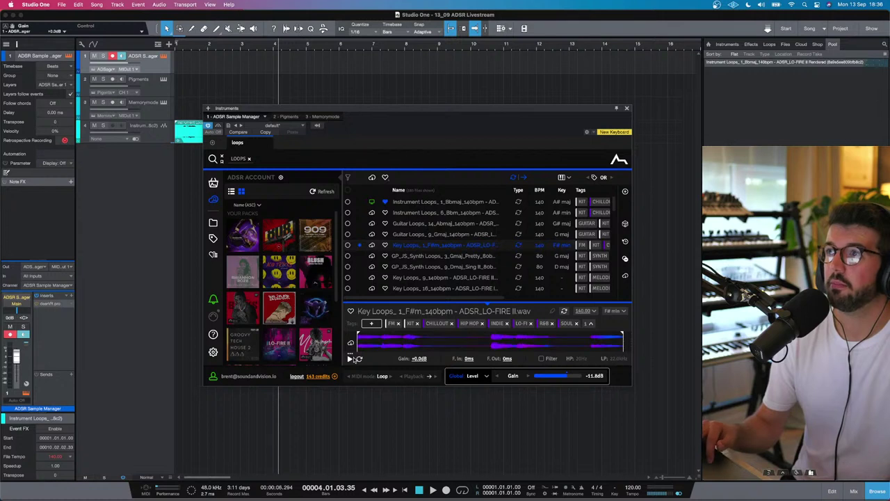
left_click(350, 359)
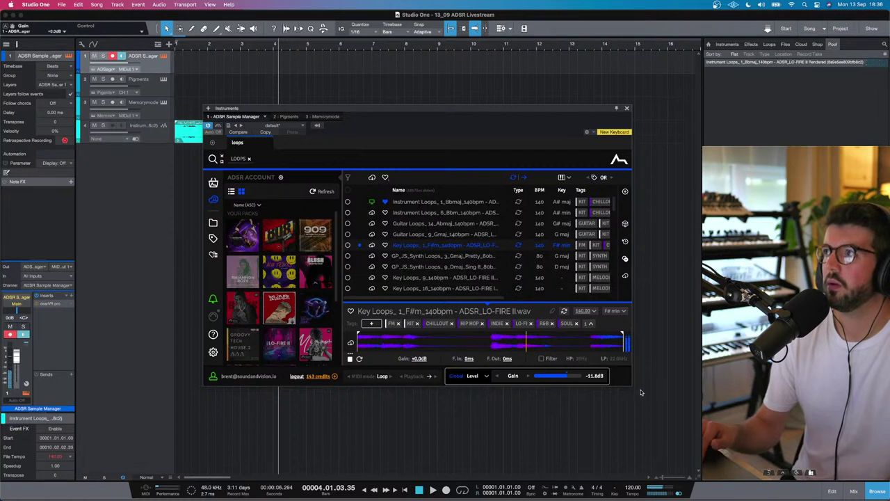
left_click_drag(630, 387, 740, 447)
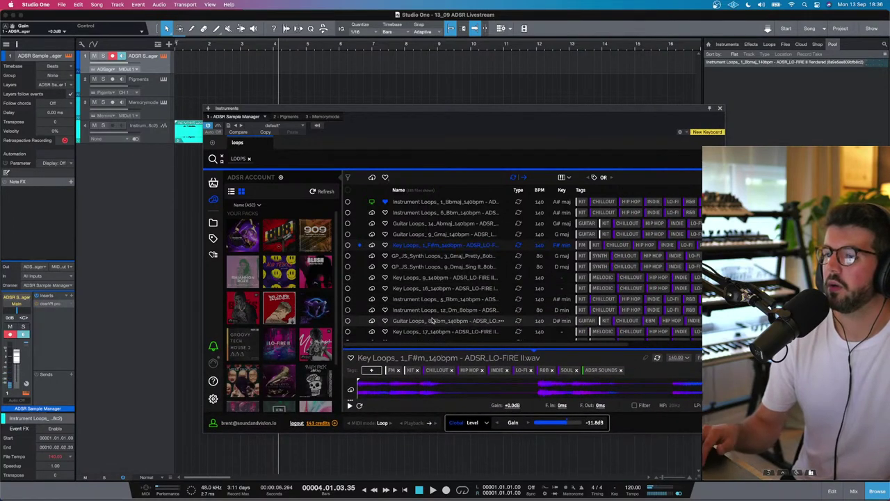
- Preview Instrument Loops_5_Bbm_140bpm and Guitar Loops_8_Ebm_140bpm in the sample list
left_click(406, 300)
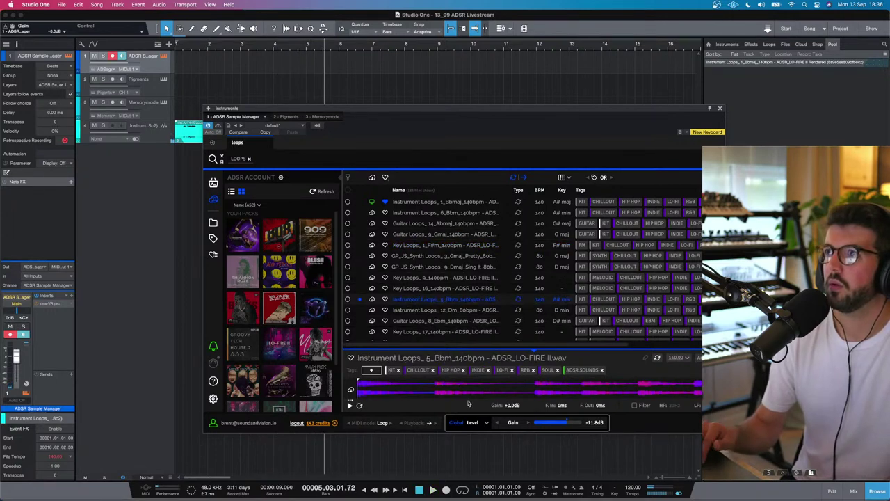
left_click(351, 407)
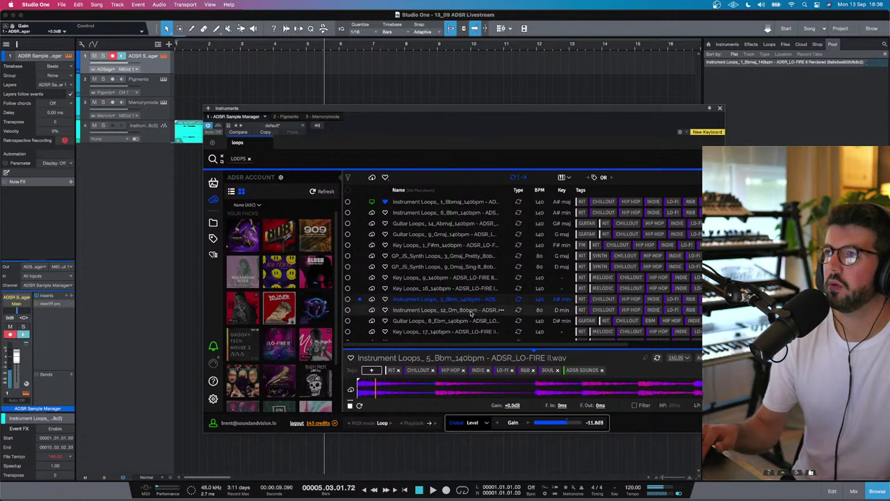
scroll(459, 292, "down", 3)
left_click(453, 285)
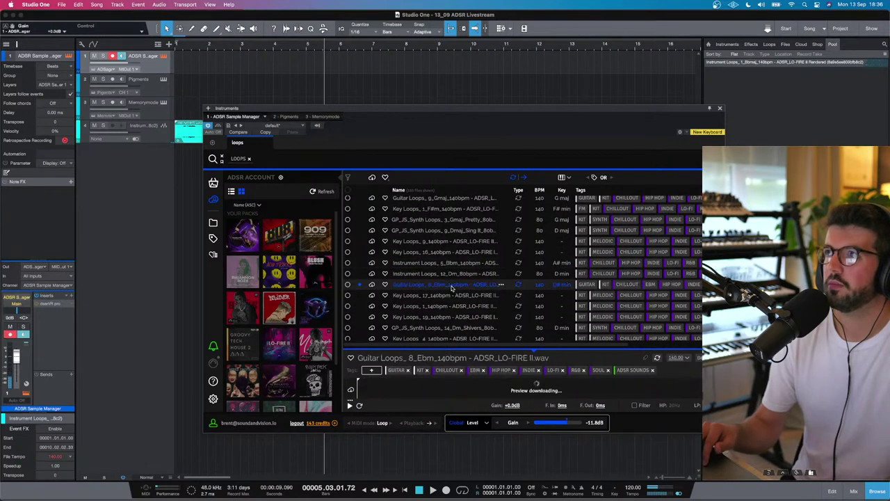
left_click(351, 406)
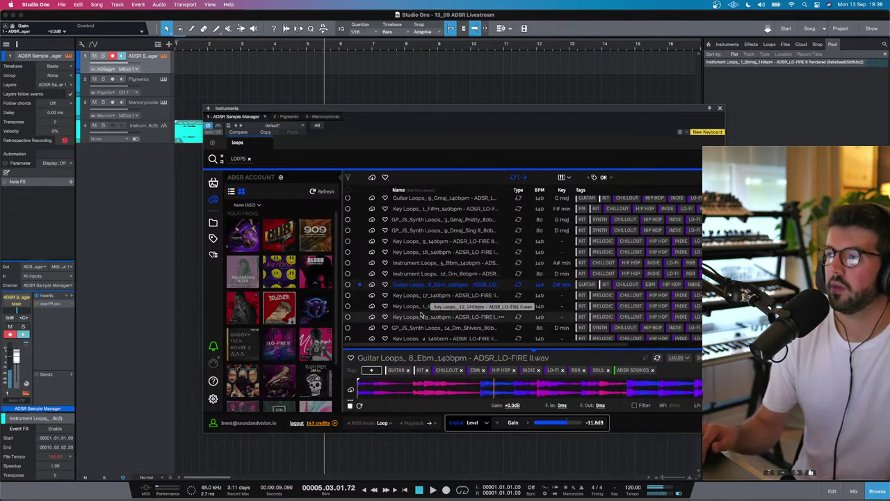
- Show the 808 - The Next Chapter pack without the Loops filter and preview Drum_Loop_150_14_Beat
left_click(282, 240)
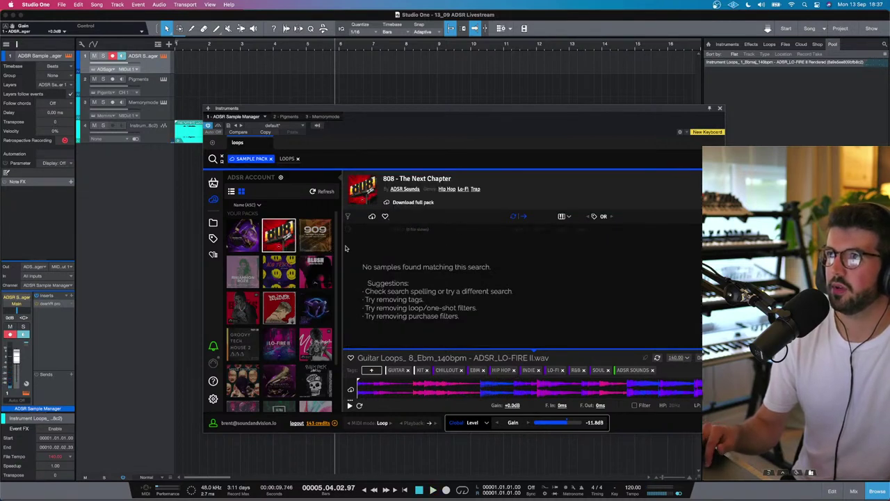
left_click(297, 159)
left_click(431, 241)
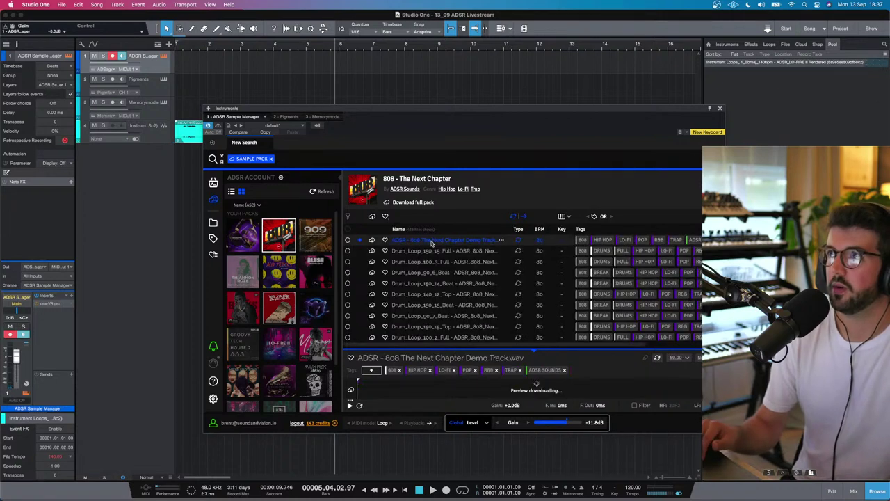
left_click(434, 284)
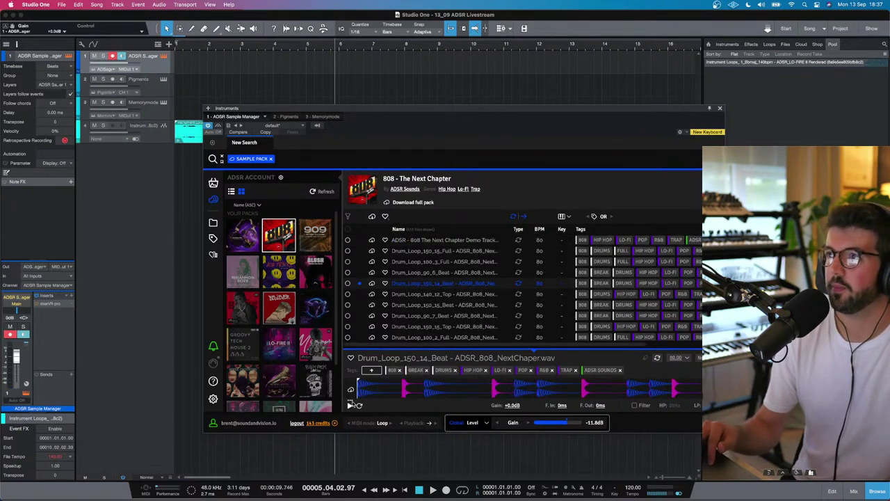
left_click(350, 406)
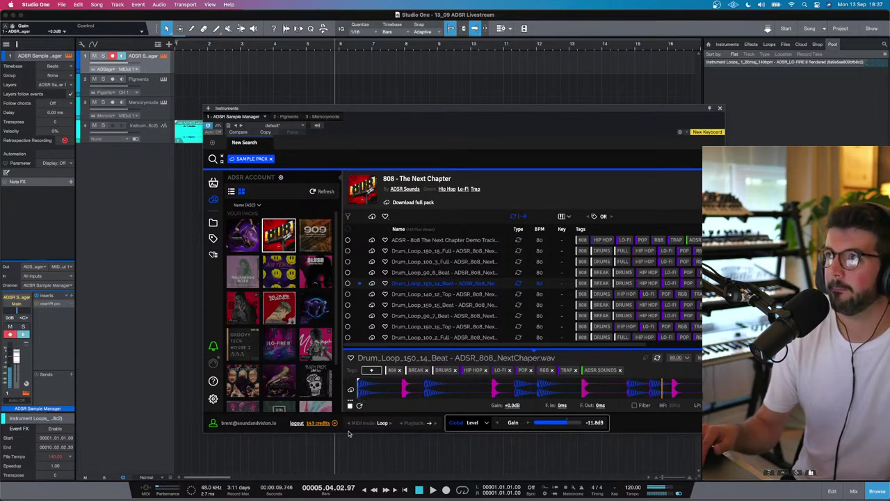
- Download Drum_Loop_150_14_Beat, place it on a new audio track at bar 1, and close the plug-in and download windows
left_click(351, 391)
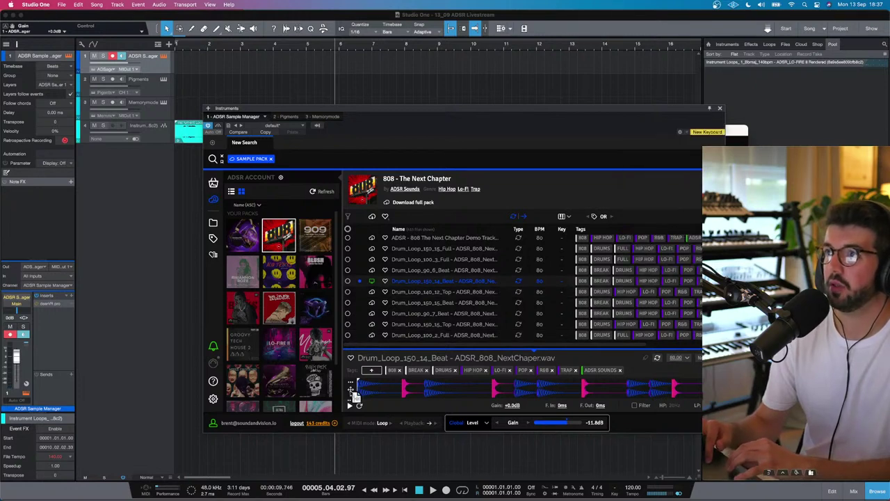
left_click_drag(351, 393, 196, 282)
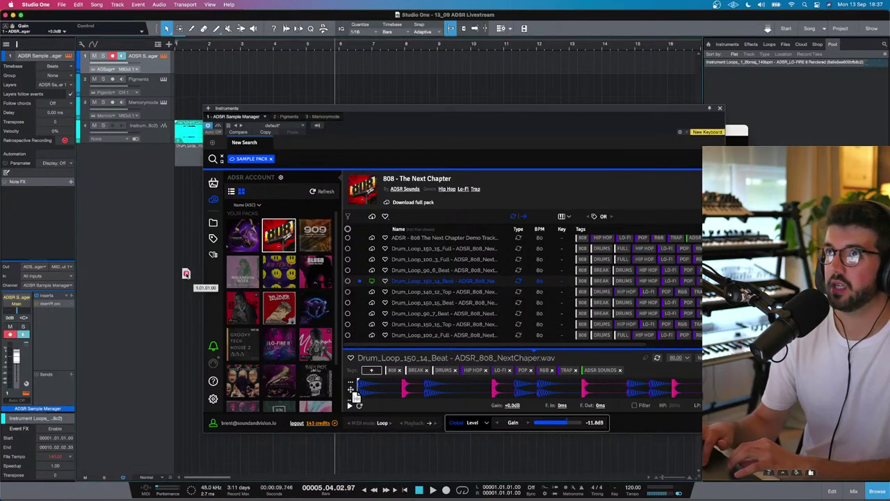
left_click(719, 110)
left_click(637, 132)
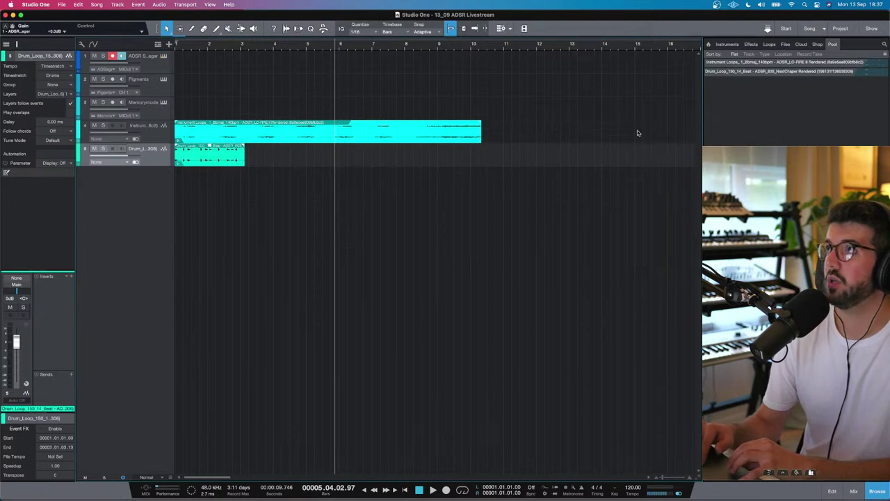
- Turn off record arming and monitoring on the ADSR Sample Manager track and mute the instrument loop track
left_click(112, 56)
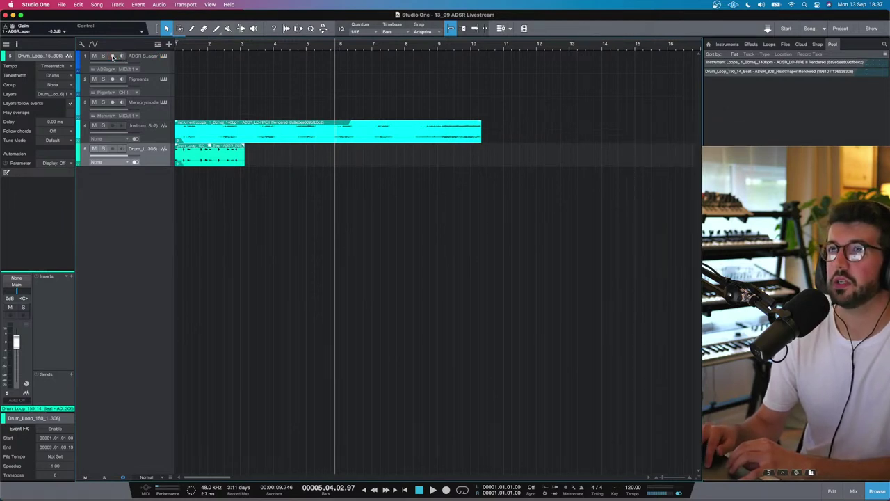
left_click(121, 55)
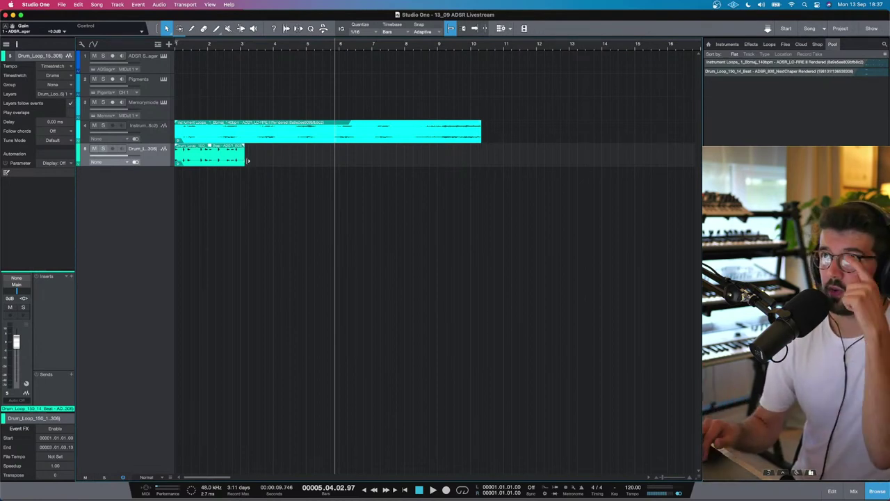
key("Home")
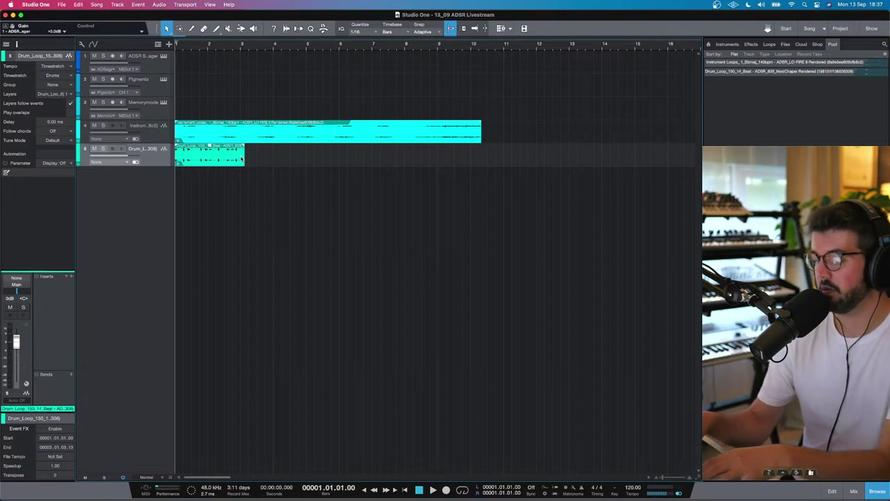
left_click(94, 125)
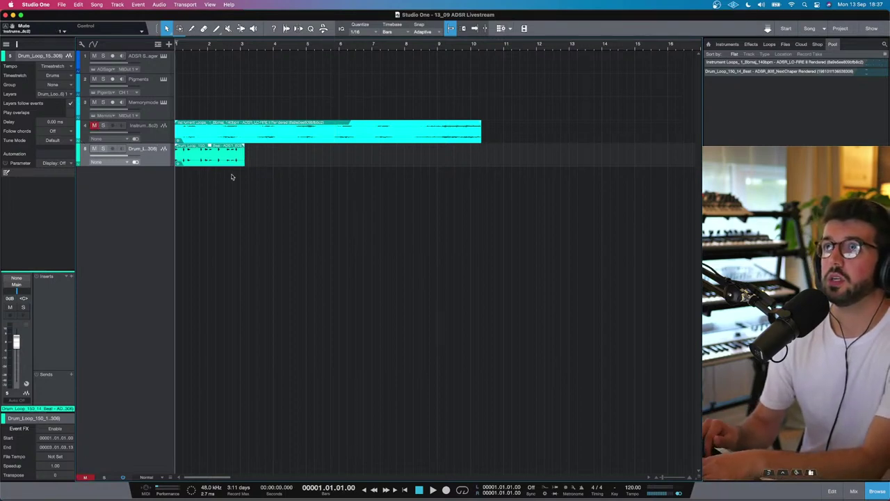
- Set the song tempo to 150 BPM
key("e")
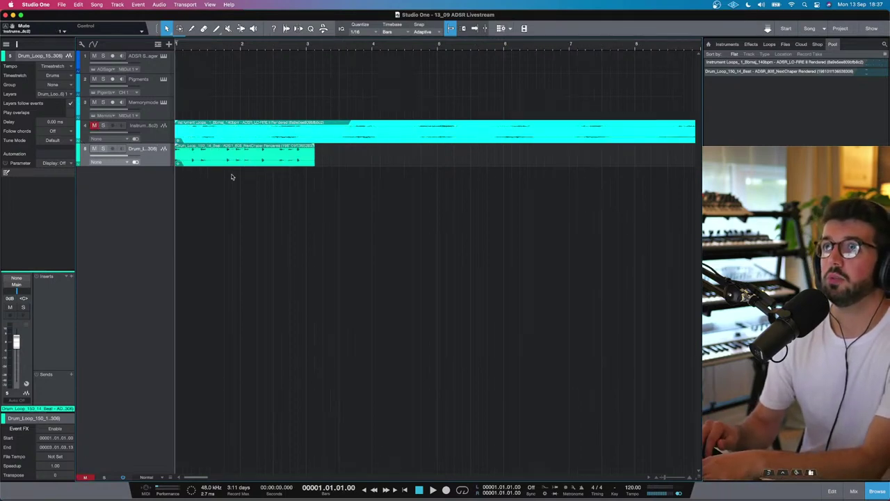
left_click(632, 487)
type("150")
key("Return")
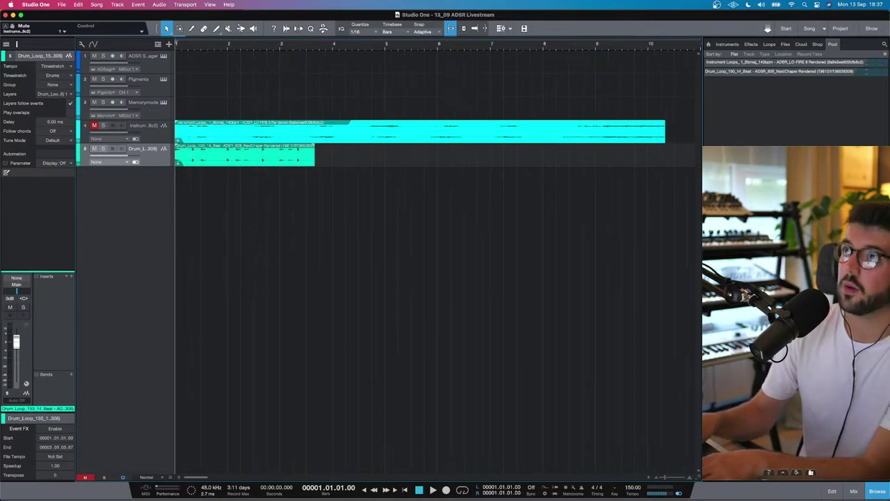
- Delete the instrument loop event from its track and play the drum loop from the start
left_click(276, 134)
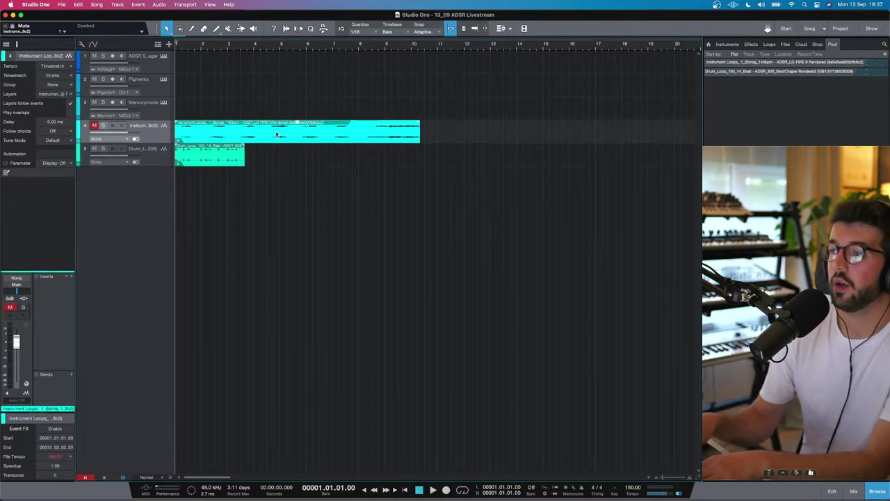
key("Delete")
key("space")
key("Down")
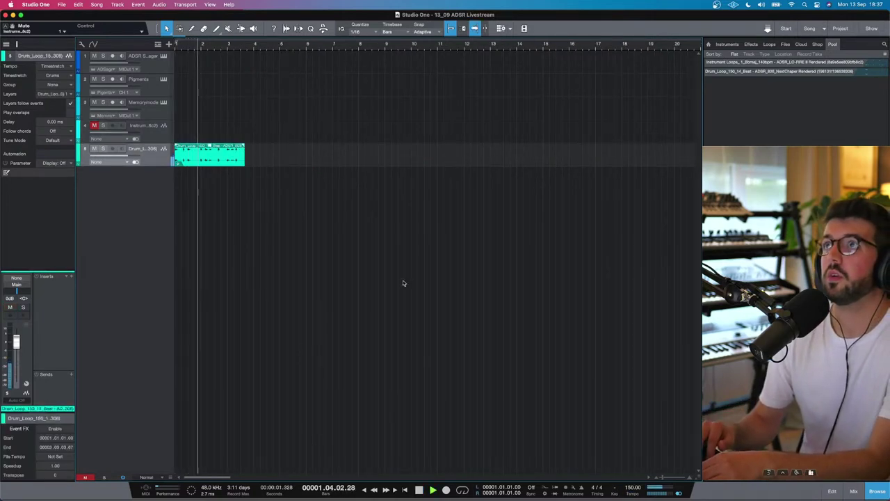
- Duplicate the drum loop event after the original and play the track from bar 1
key("d")
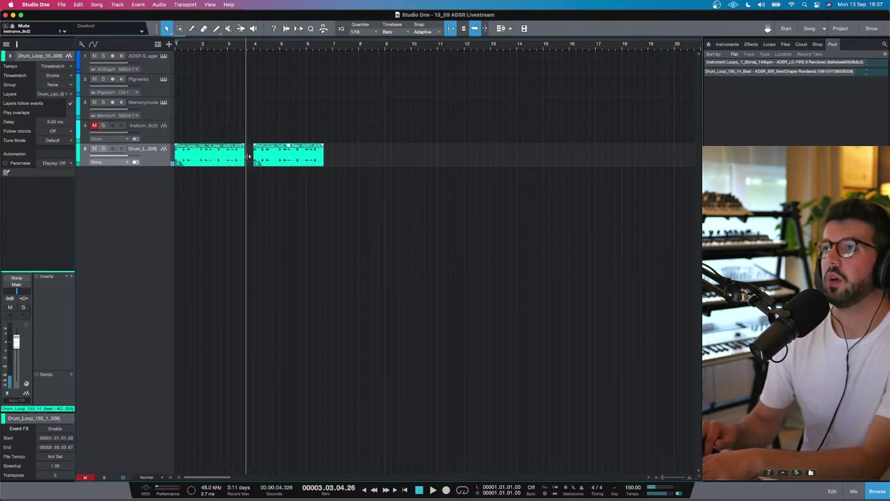
key("space")
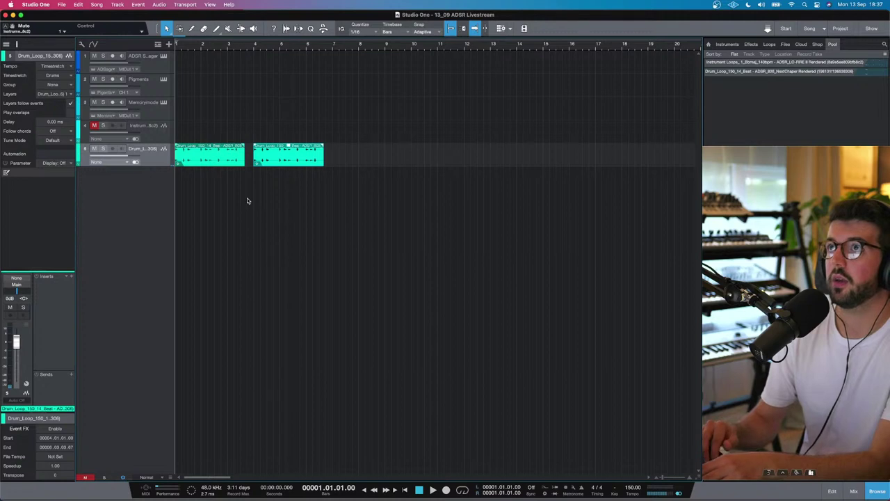
key("e")
key("e")
key("space")
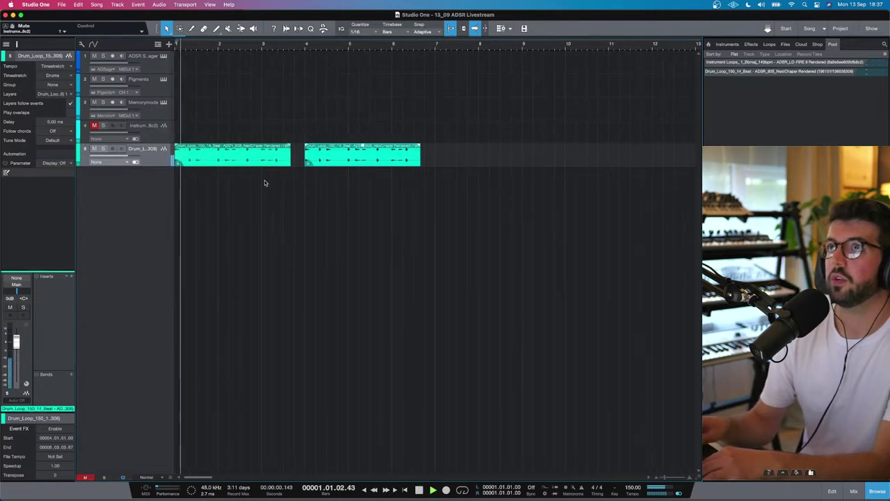
- Shorten the first drum loop event to end at 3.03.01.00 and delete the duplicate event
left_click_drag(292, 156, 284, 157)
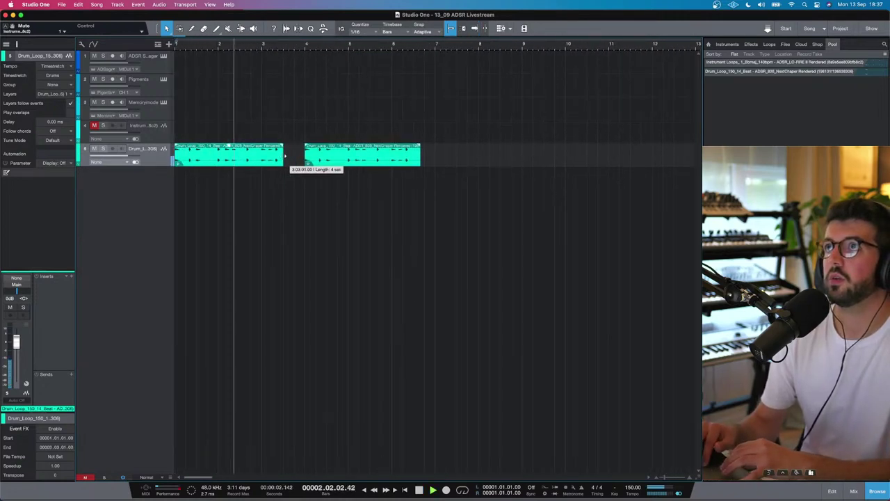
left_click(342, 160)
key("Delete")
key("/")
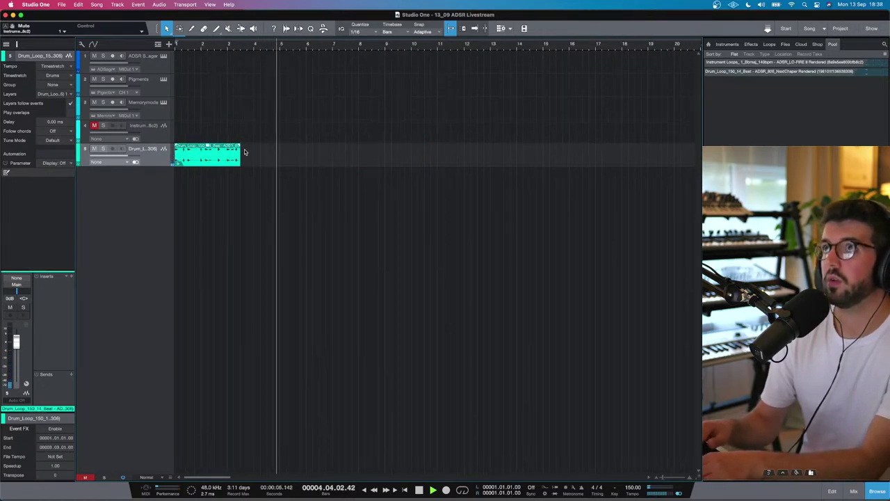
- Duplicate the drum loop event, place the copy at 3.03.01.00 directly after the first event, and play across the join
key("d")
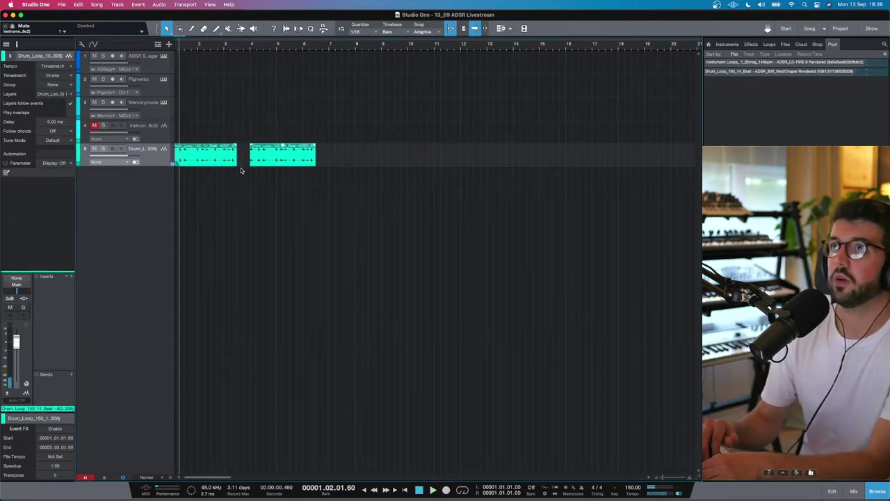
left_click_drag(263, 158, 251, 158)
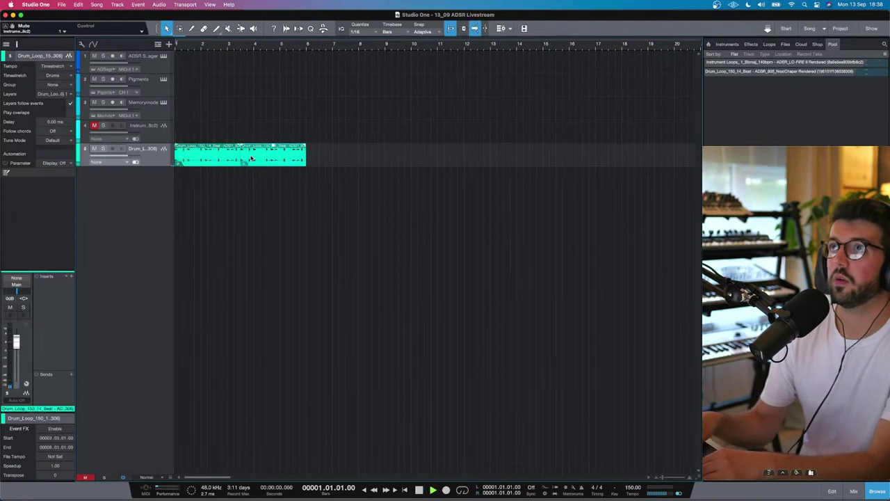
key("e")
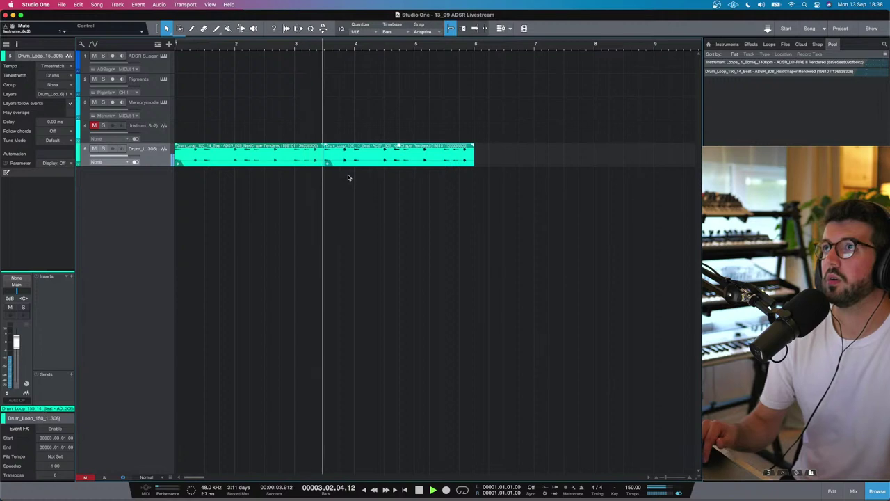
key("f")
key("e")
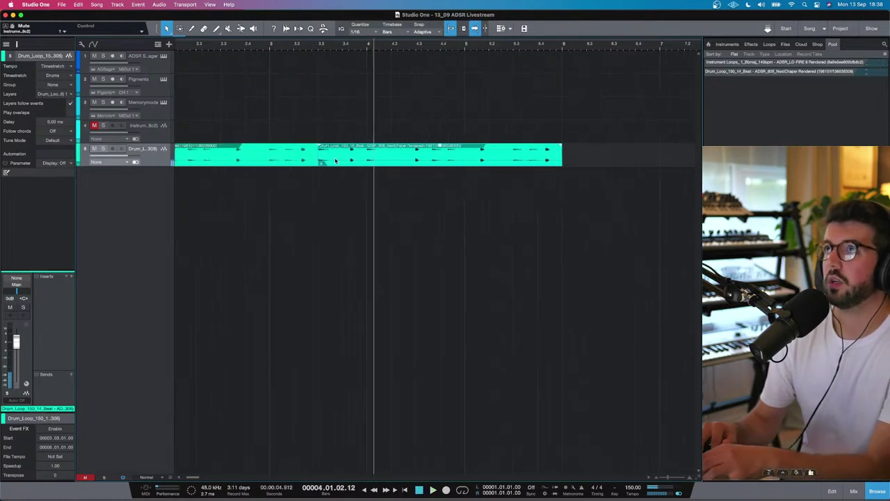
- Move the duplicate's start to 3.03.04.00, audition from 2.04.01.00, and extend the first event to meet the duplicate
left_click_drag(335, 159, 355, 160)
left_click(247, 43)
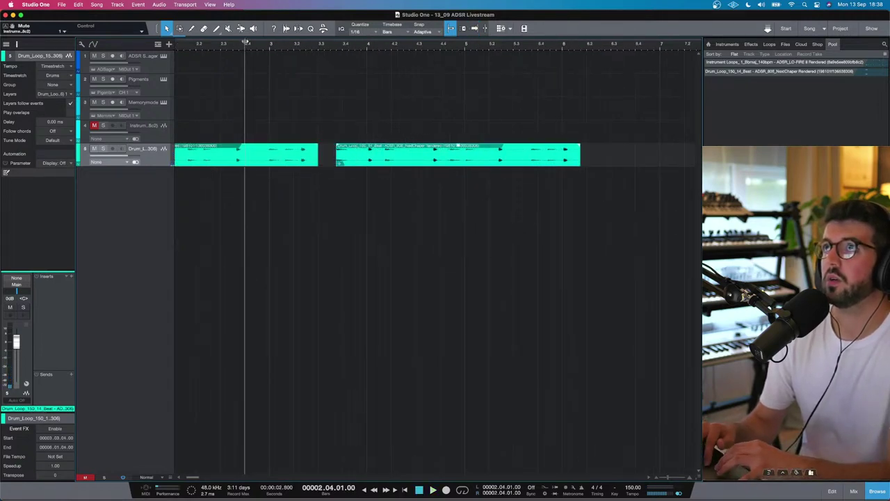
key("f")
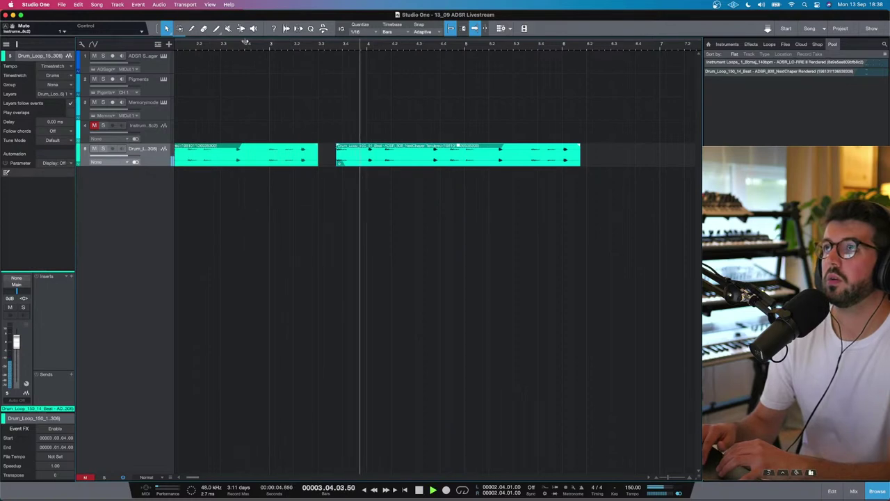
left_click_drag(317, 162, 342, 164)
key("w")
key("w")
key("w")
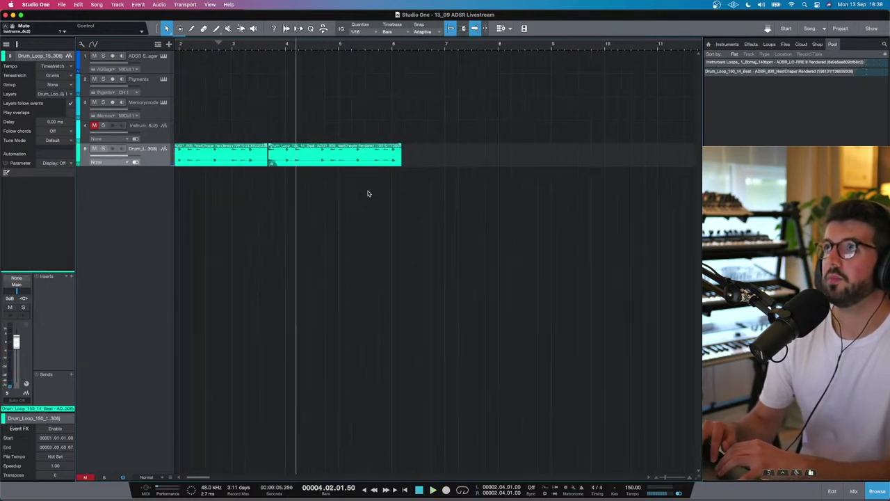
- Merge the two adjoining drum loop events into one audio part
left_click_drag(332, 212, 263, 162)
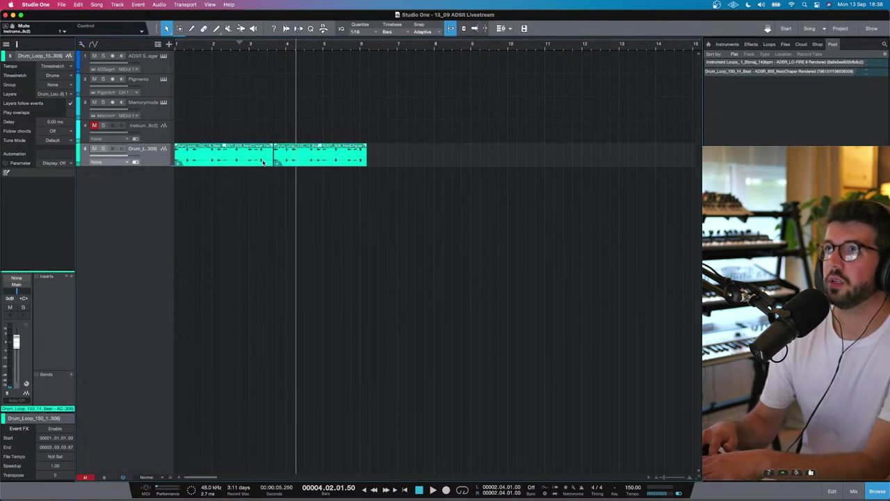
key("super+b")
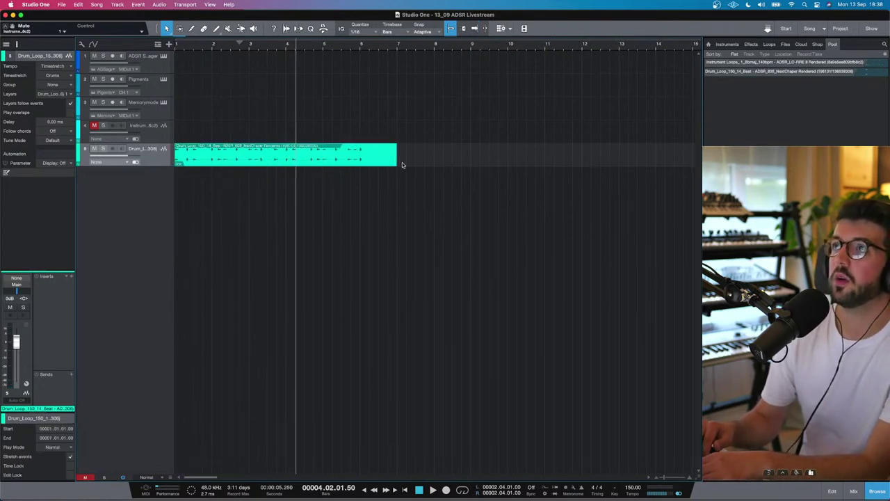
key("F3")
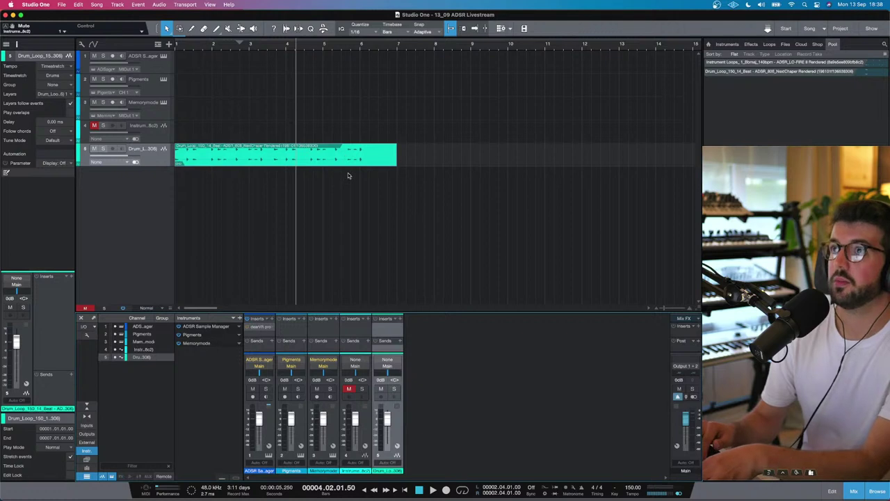
left_click(853, 491)
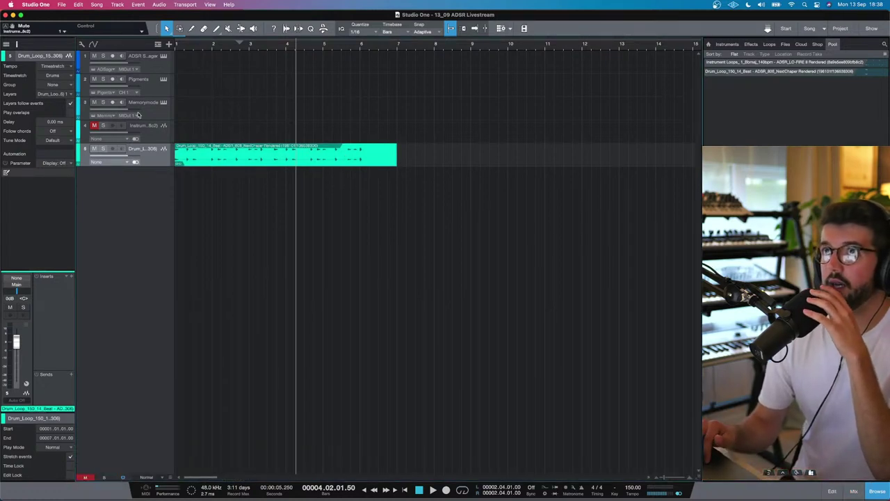
- Remove the muted, empty instrument loop track from the song
left_click(158, 139)
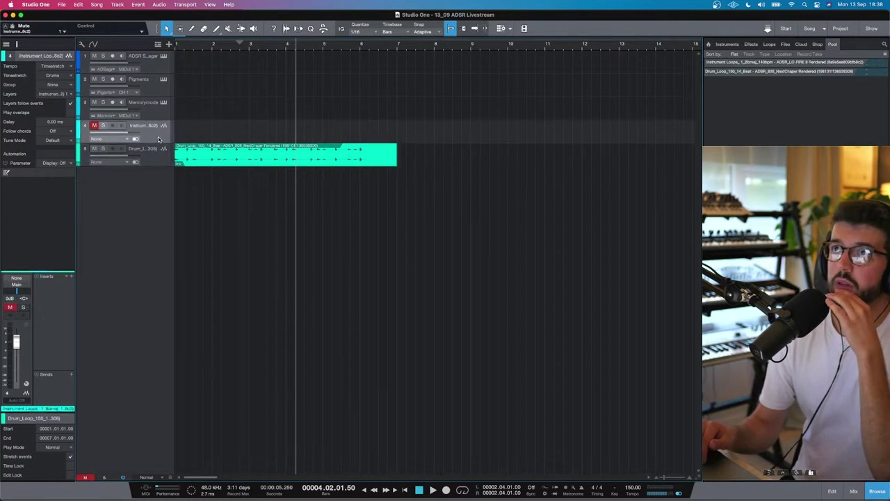
right_click(159, 140)
left_click(205, 179)
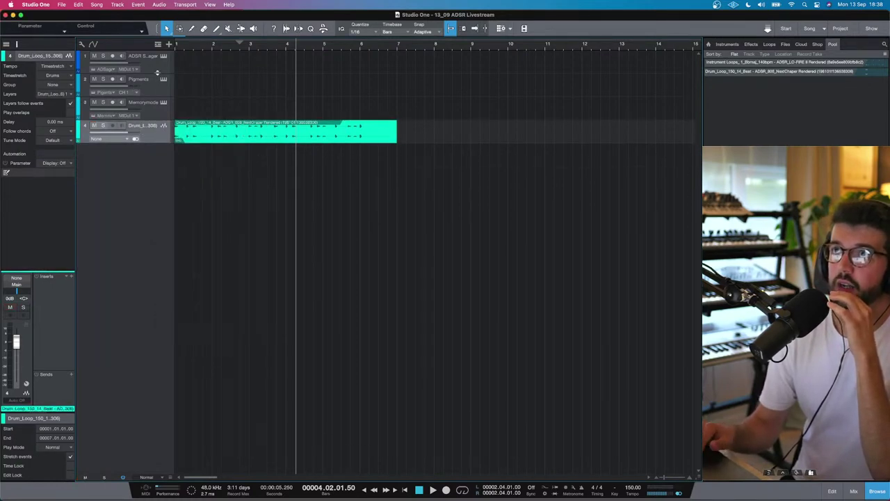
- Switch off Reverb and Reflections in the drum loop's dearVR pro, open the output format choices, and return to bar 1
left_click(151, 83)
left_click(148, 56)
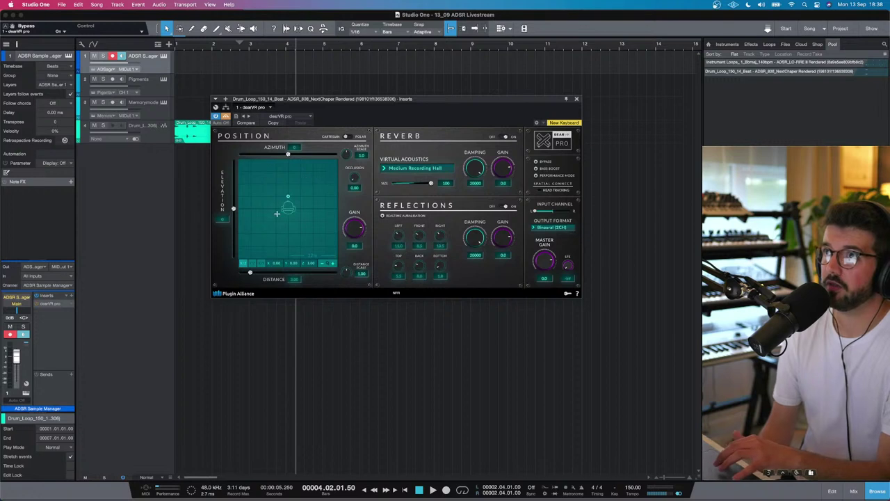
left_click(506, 137)
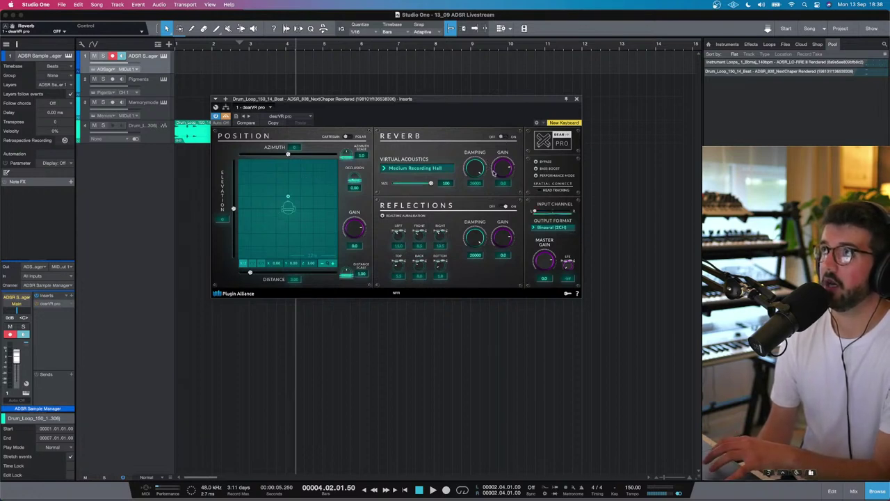
left_click(502, 207)
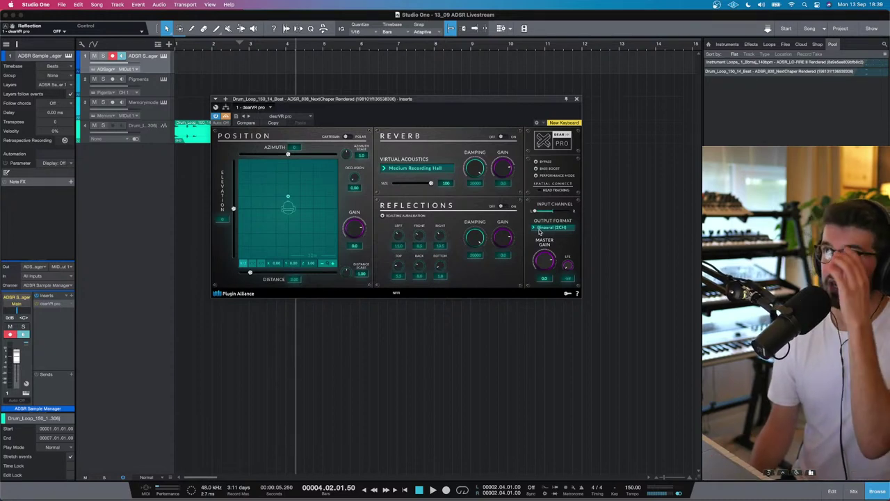
left_click(540, 228)
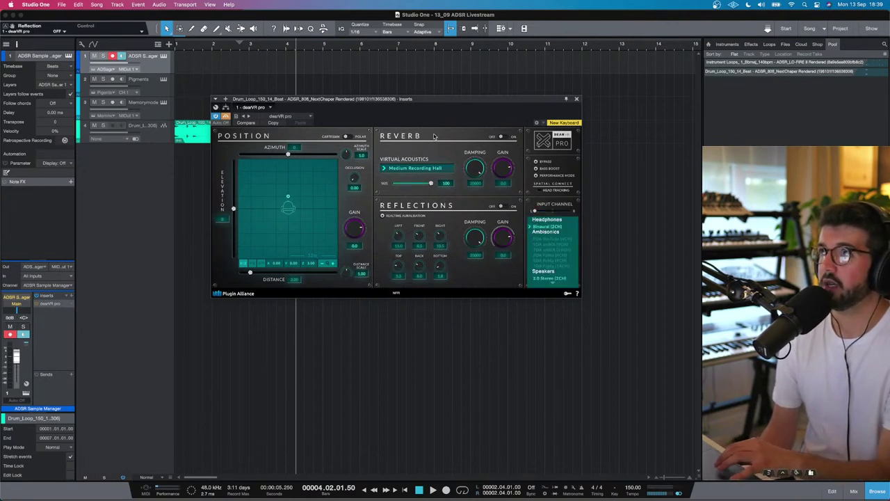
key("comma")
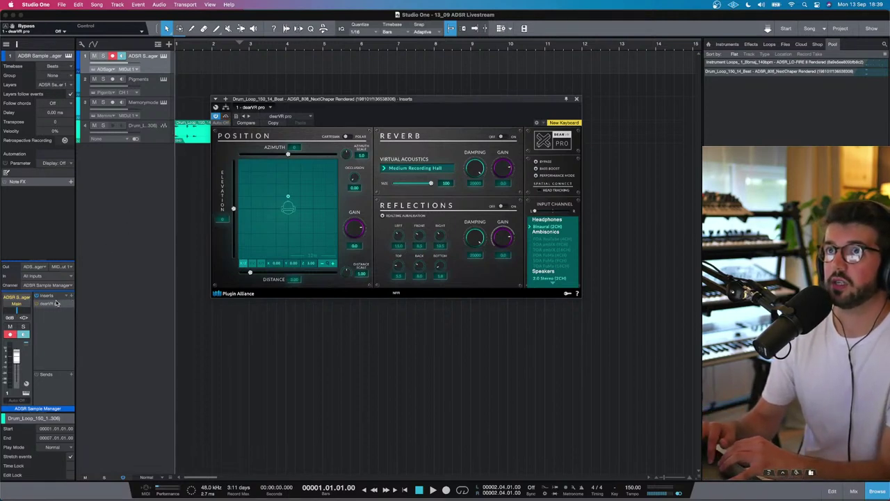
- Select the drum loop track, move the dearVR pro window below its event, and play bars 1 to 6 in a loop
left_click(152, 129)
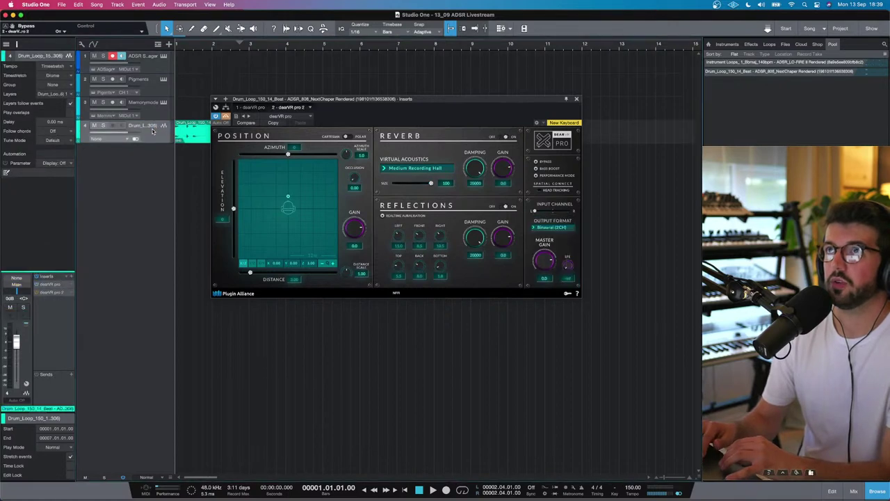
key("w")
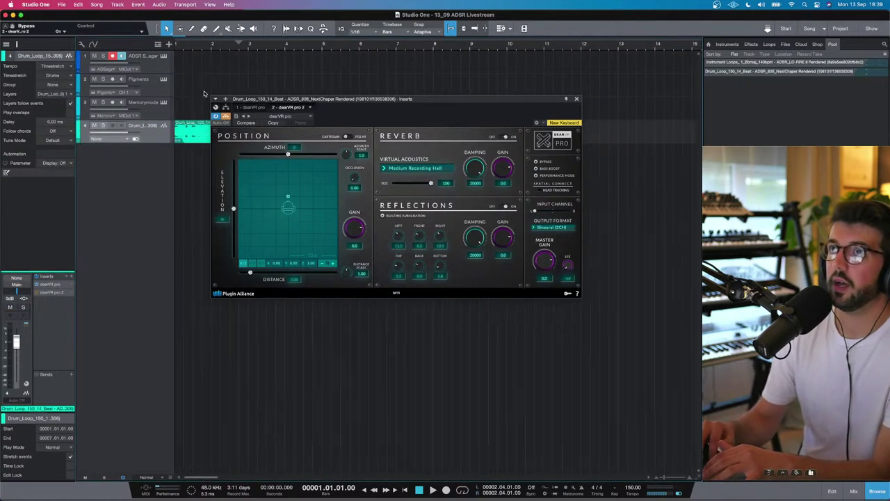
left_click_drag(356, 102, 325, 192)
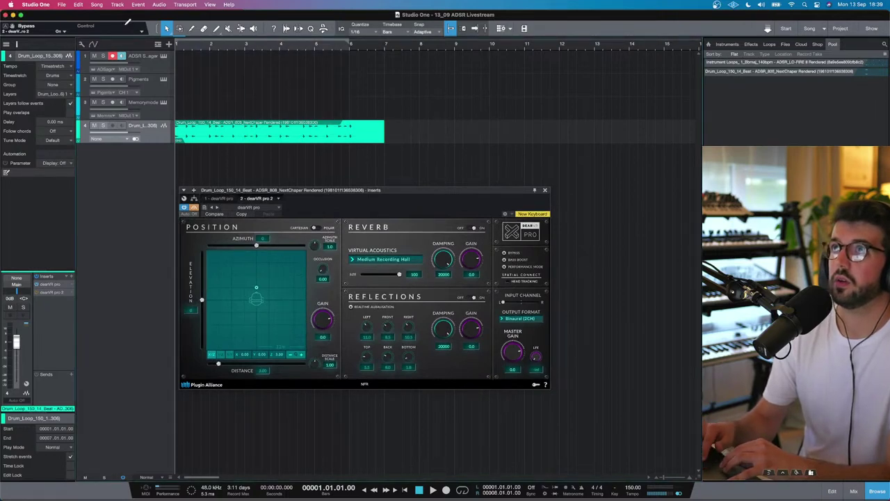
key("space")
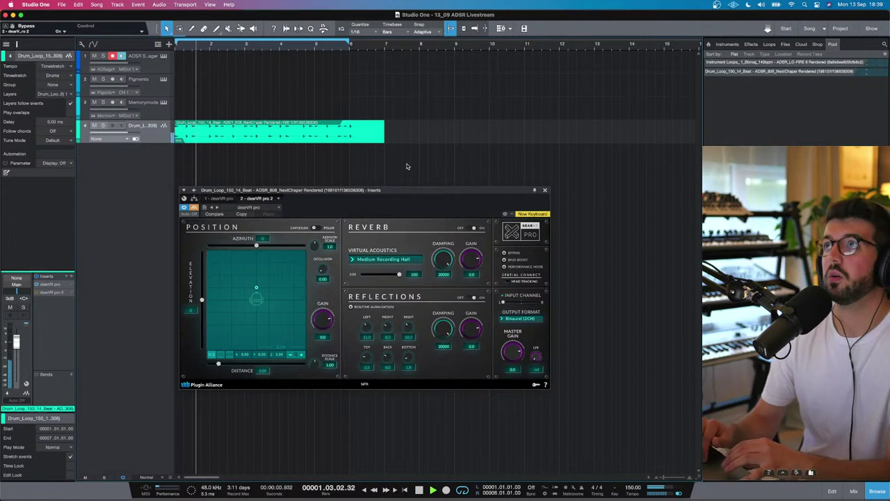
- Remove the second dearVR pro insert from the drum loop track, check the remaining one, and close its window
right_click(73, 293)
left_click(97, 374)
left_click(59, 287)
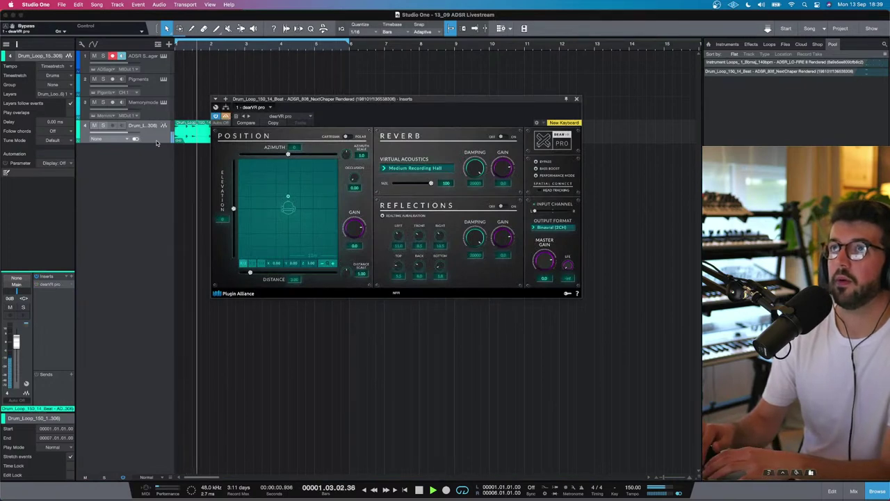
left_click(576, 99)
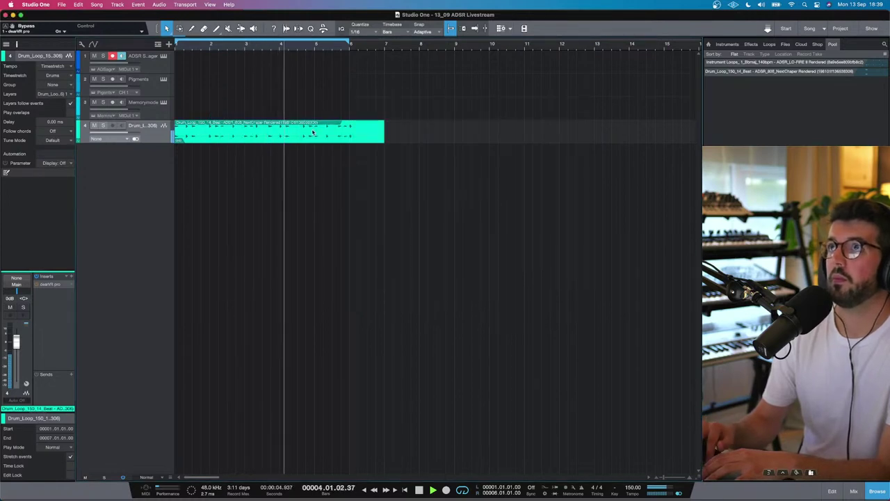
- Bounce the merged drum loop part to a new track
left_click(117, 4)
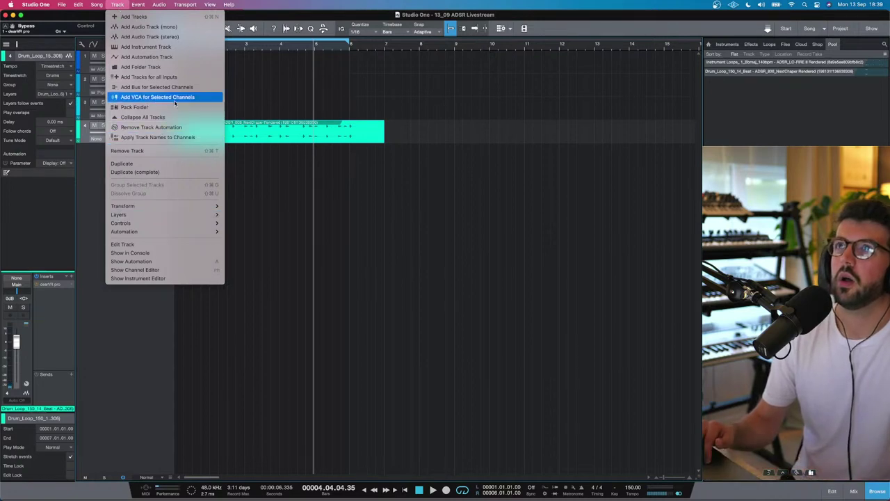
mouse_move(158, 5)
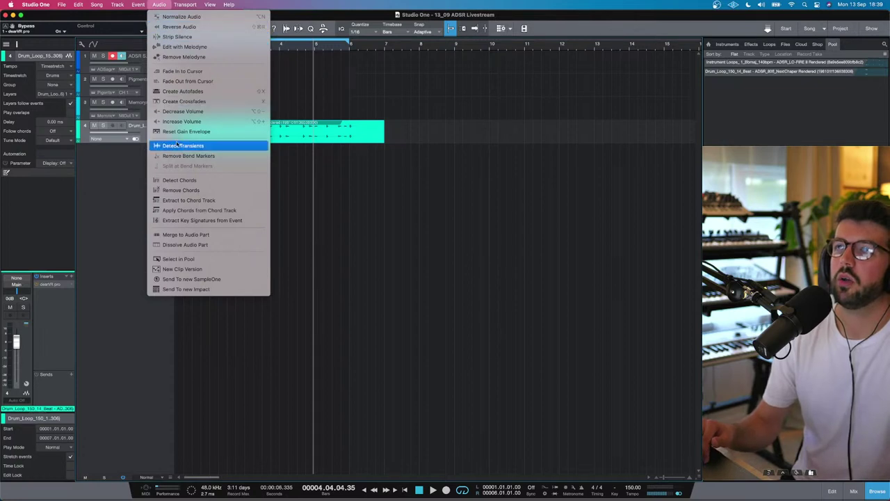
mouse_move(80, 7)
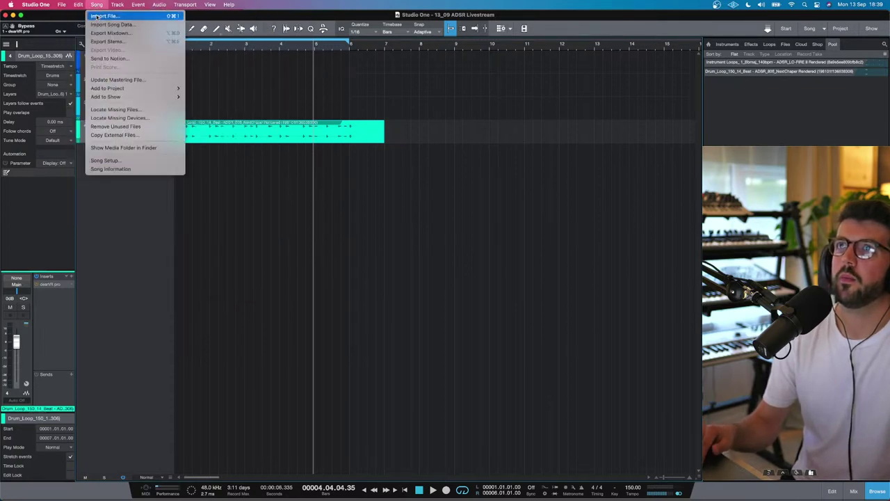
mouse_move(232, 7)
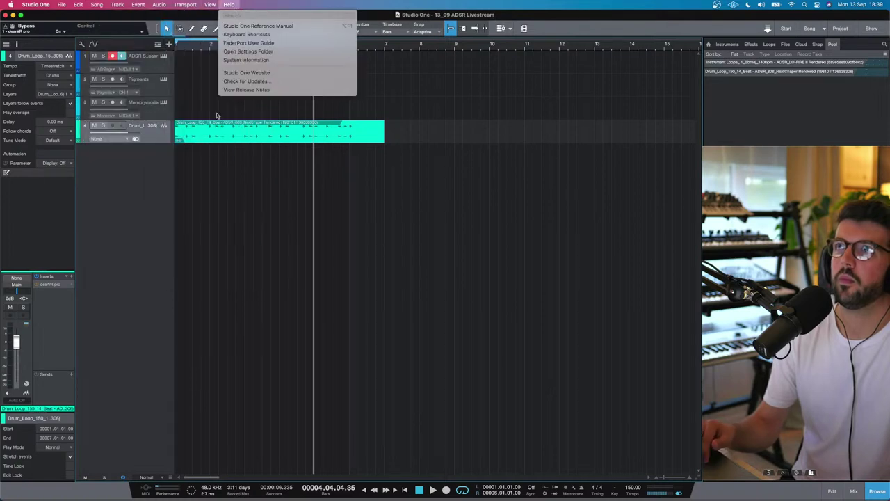
right_click(209, 127)
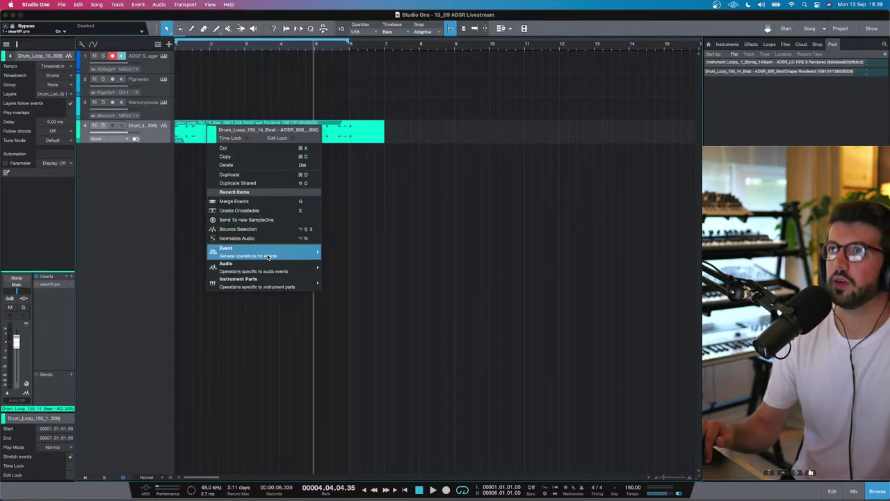
mouse_move(264, 265)
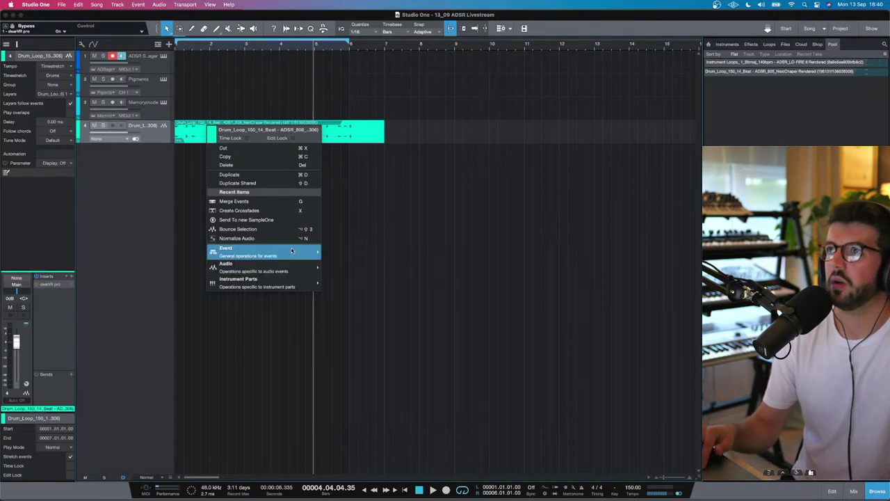
mouse_move(314, 249)
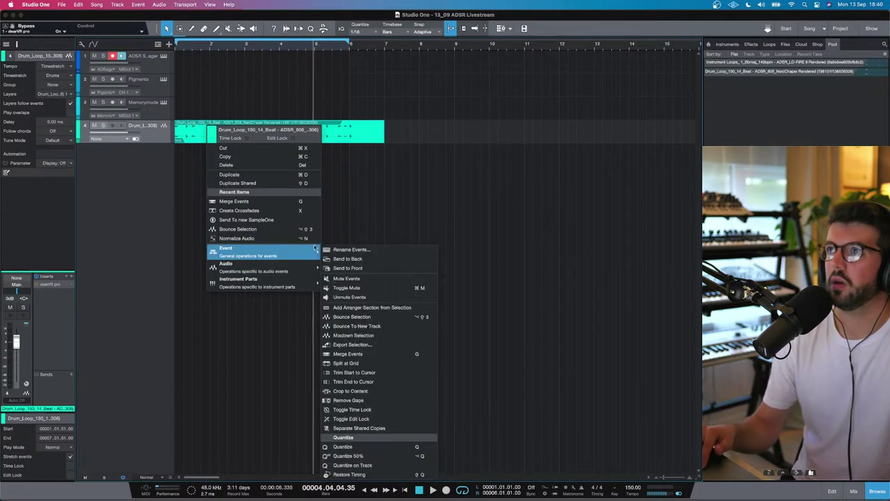
left_click(371, 324)
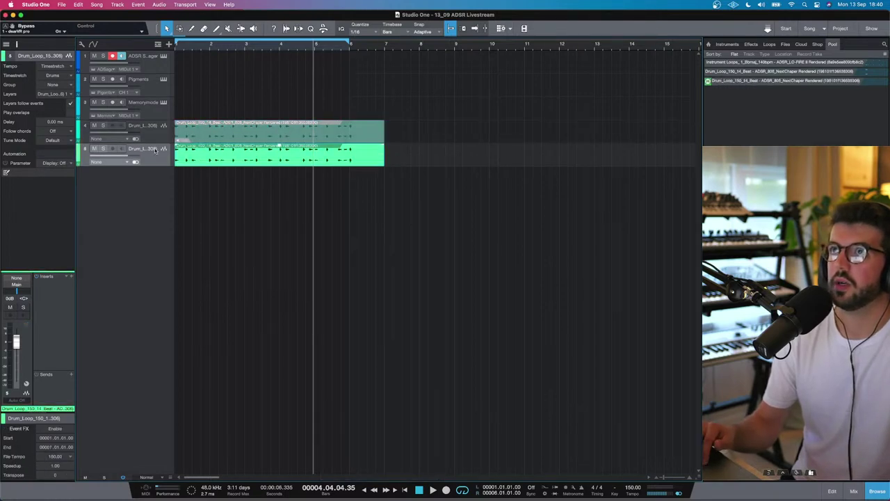
- Copy the dearVR pro insert to the bounced drum track, start playback, and remove the original drum loop track
left_click(159, 135)
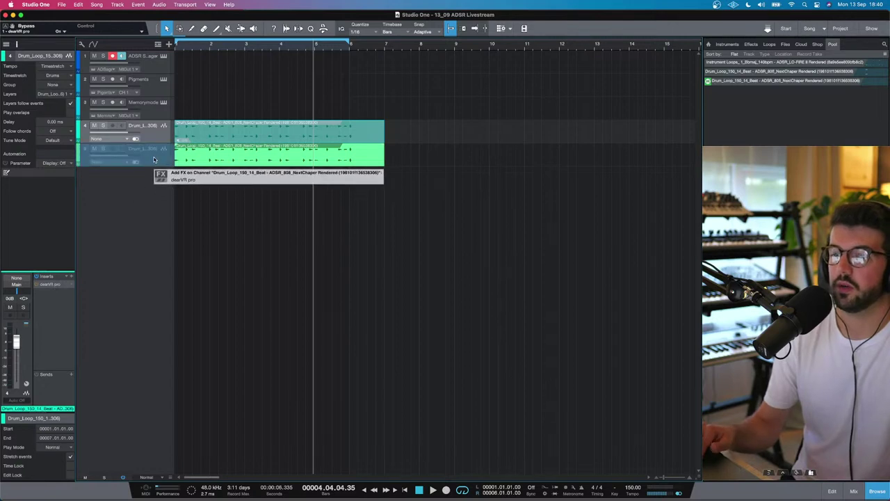
left_click(150, 133)
key("space")
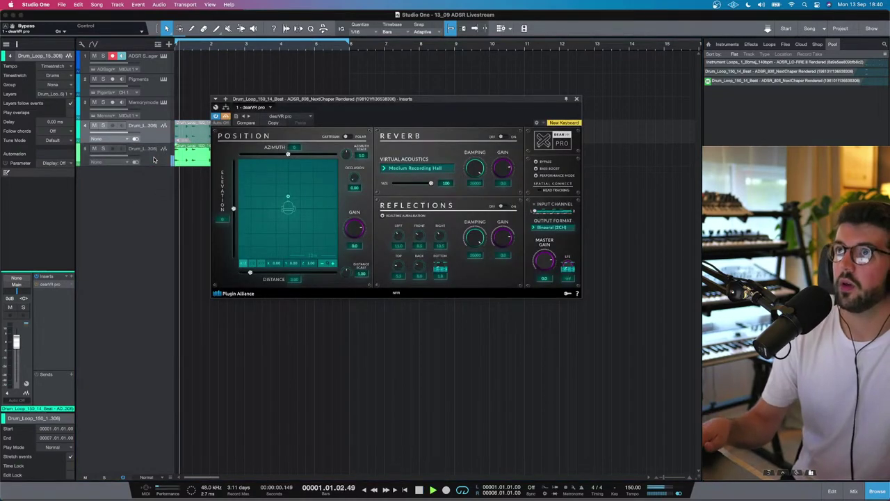
right_click(150, 133)
left_click(167, 171)
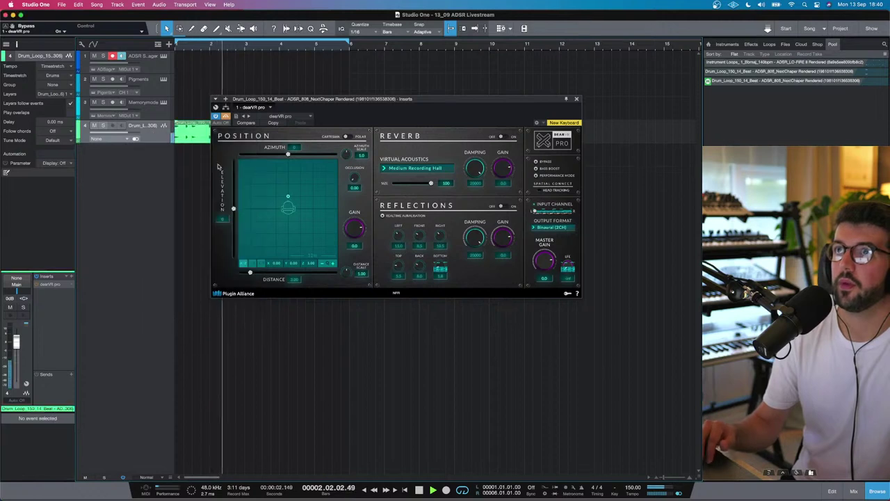
- Take dearVR pro off bypass, set the drum loop's elevation to -18 and azimuth to 109 degrees, and compare it against the bypassed sound
left_click(189, 135)
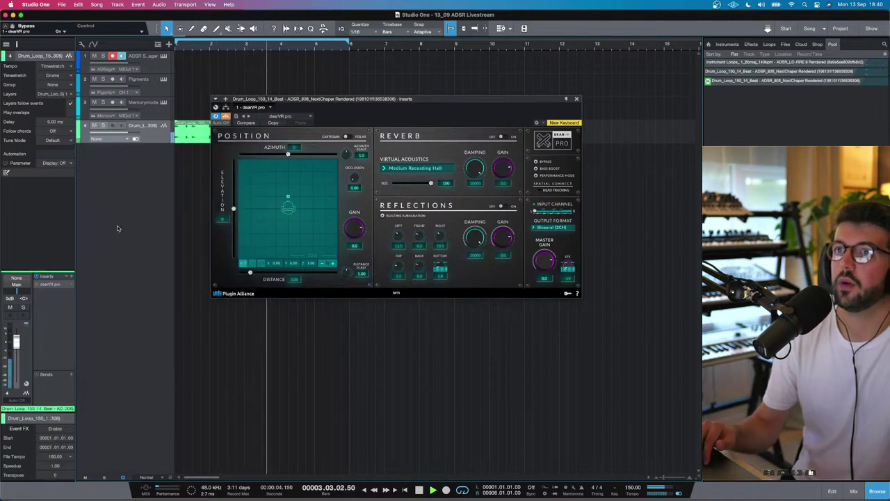
left_click(215, 116)
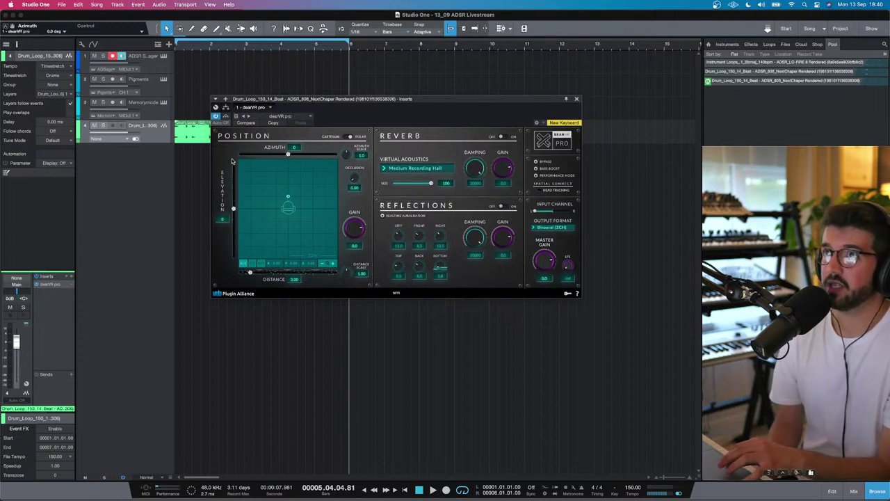
left_click_drag(234, 208, 236, 175)
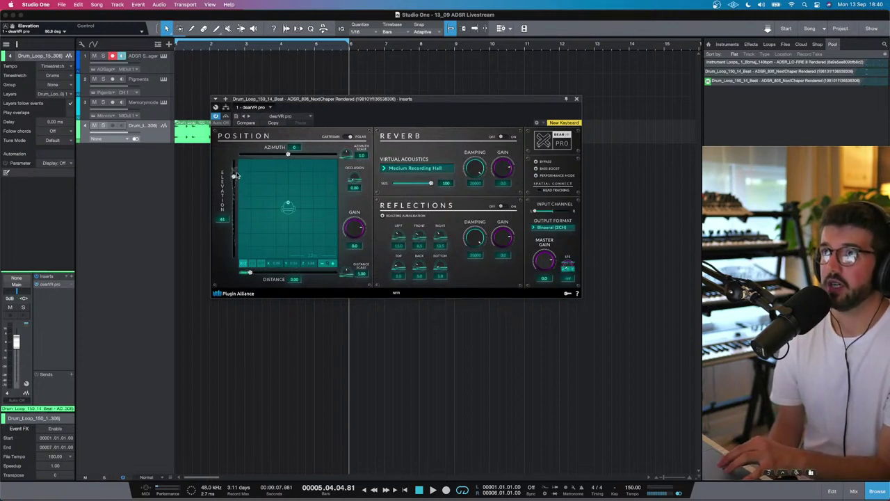
left_click_drag(233, 211, 233, 218)
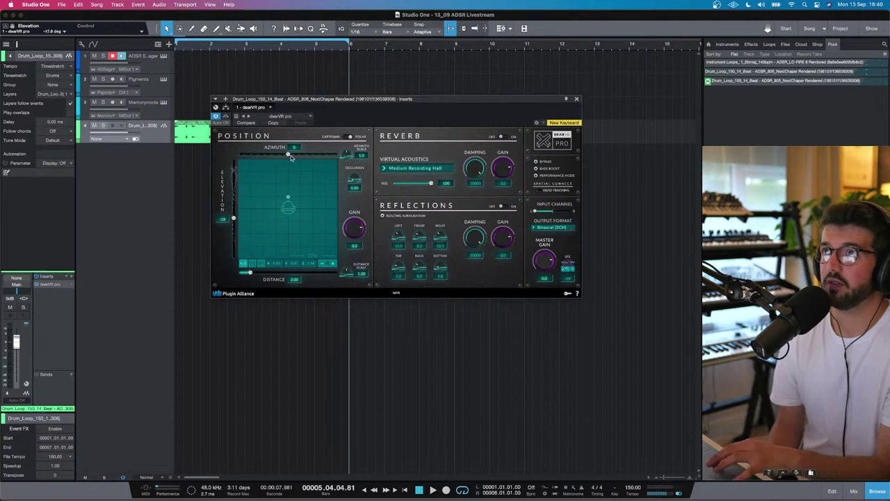
left_click_drag(289, 153, 286, 154)
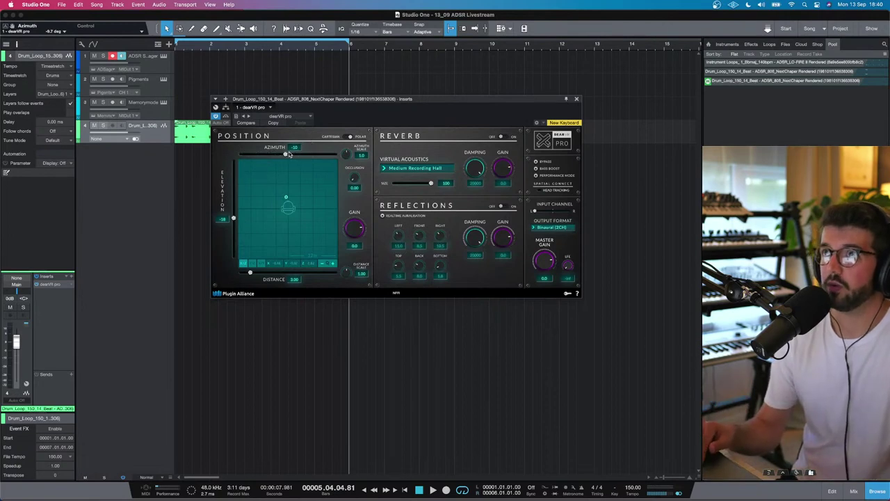
left_click_drag(289, 154, 310, 162)
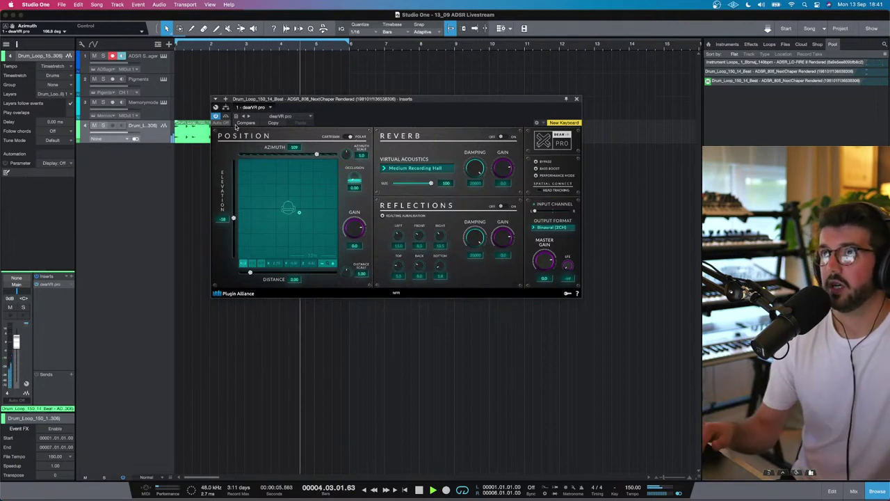
left_click(226, 117)
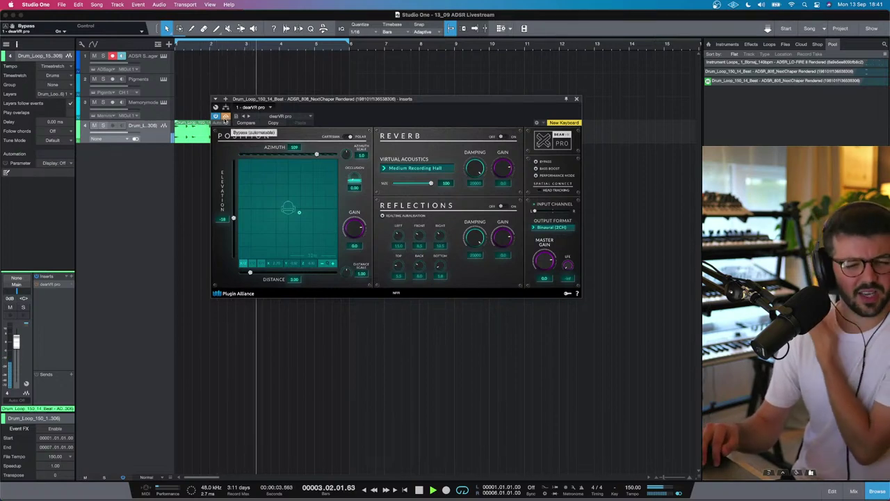
left_click(225, 116)
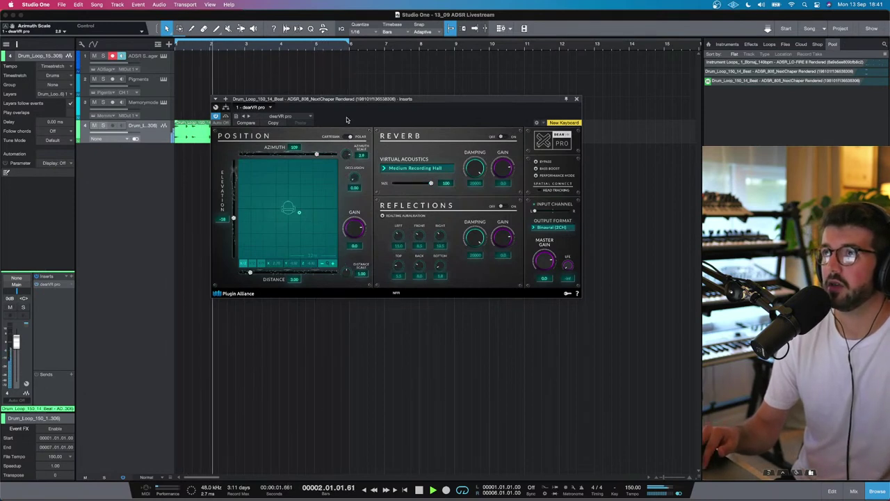
- Raise dearVR pro's azimuth scale to 3.9, place the drums behind and left of the listener, and lower the distance scale to 0.03
left_click_drag(347, 120, 348, 106)
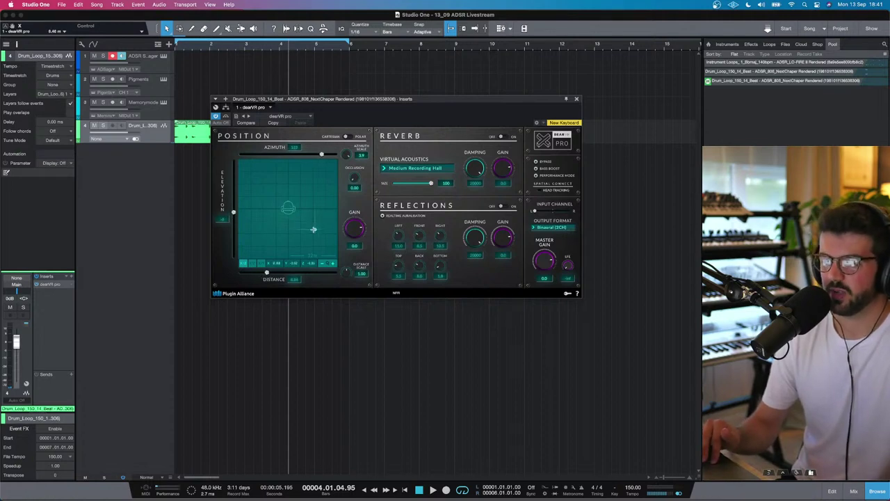
left_click_drag(313, 229, 275, 218)
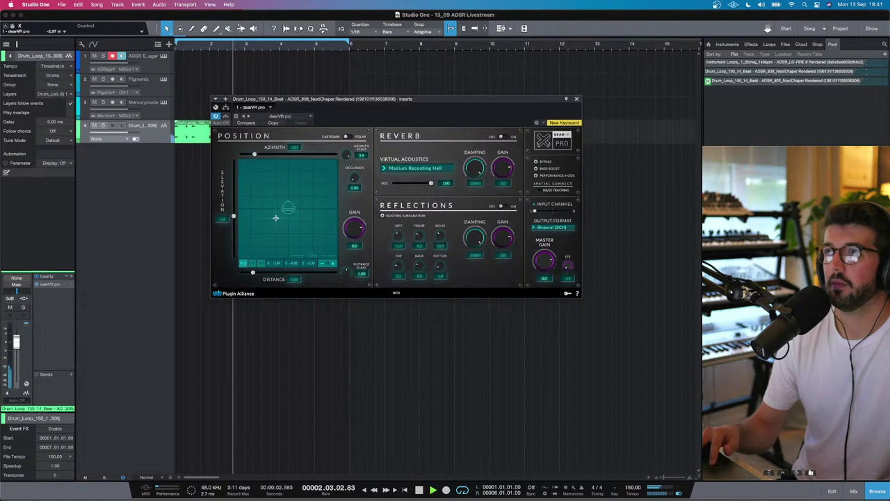
left_click_drag(358, 263, 354, 292)
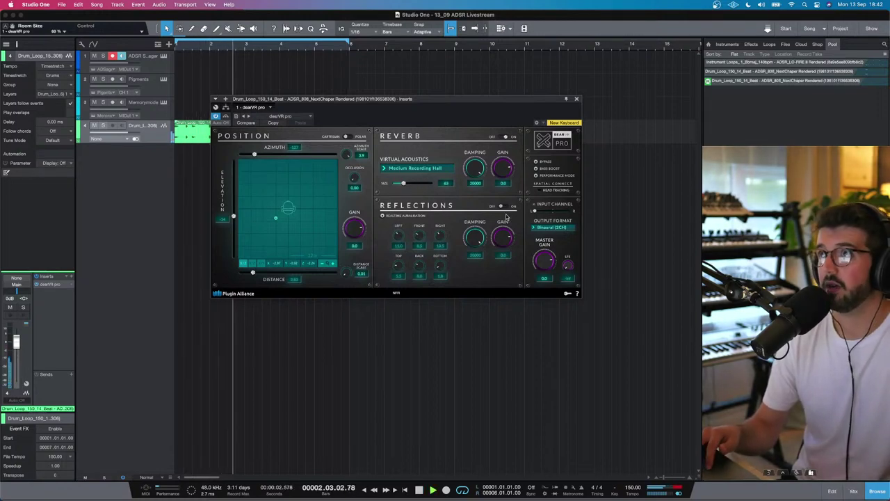
- Switch dearVR pro from reverb to reflections, move the drum source close to the listener's head, and close the plug-in window
left_click(501, 137)
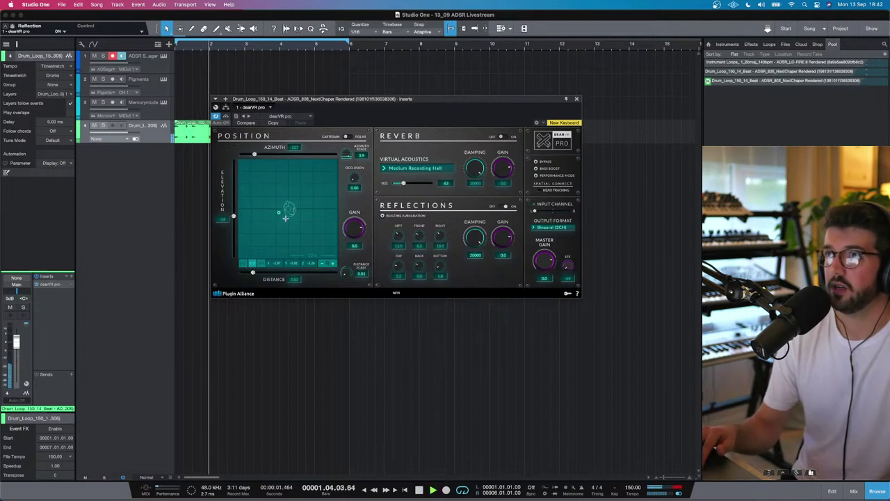
left_click_drag(297, 206, 293, 209)
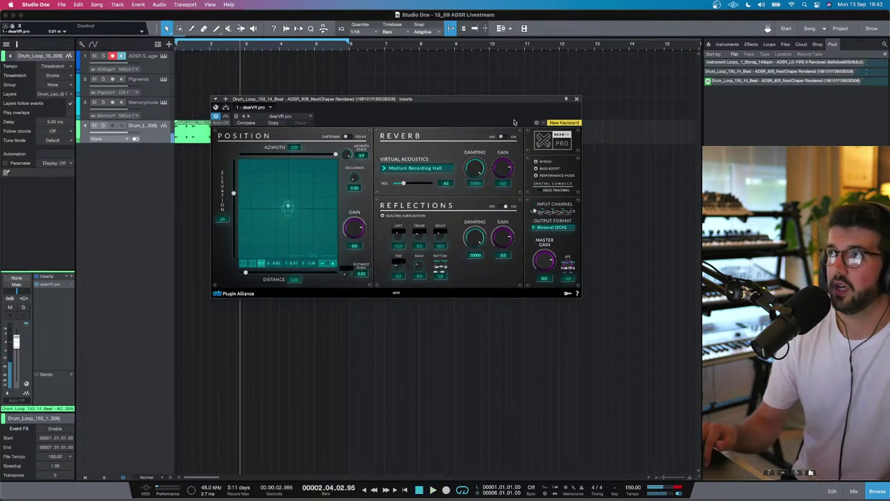
left_click(576, 100)
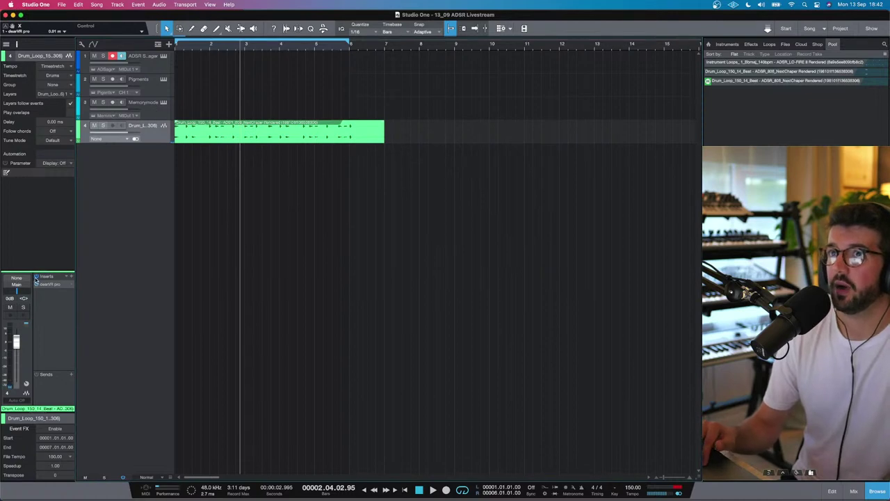
- Select the Pigments instrument track and listen to the drum loop
left_click(147, 86)
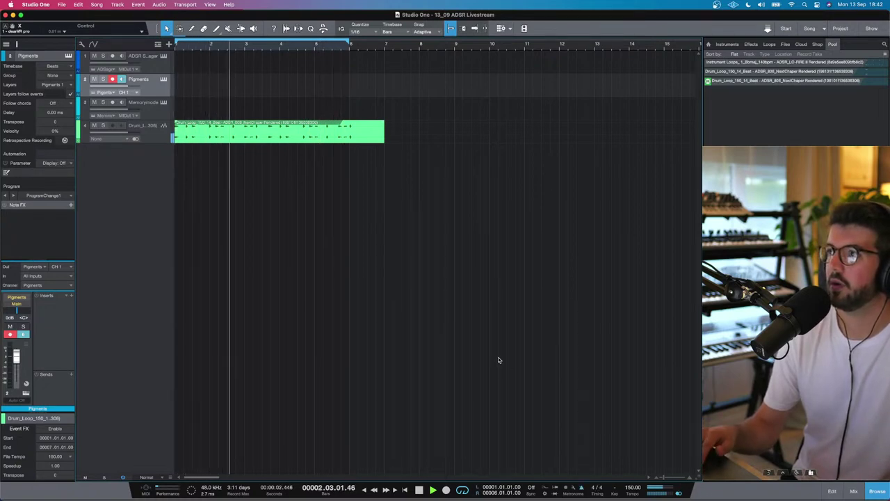
key("space")
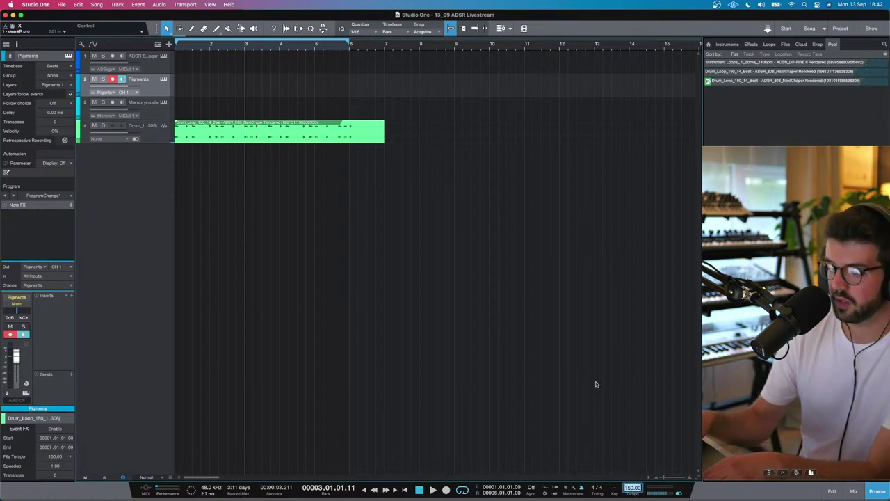
- Try the drum loop at a tempo of 120 BPM from the start, and undo the tempo change
type("120")
key("Return")
key("comma")
key("space")
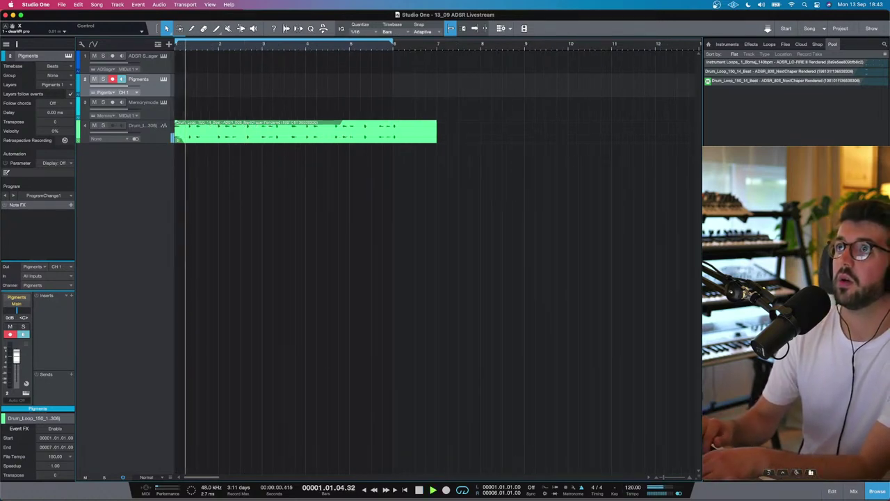
key("space")
key("ctrl+z")
key("space")
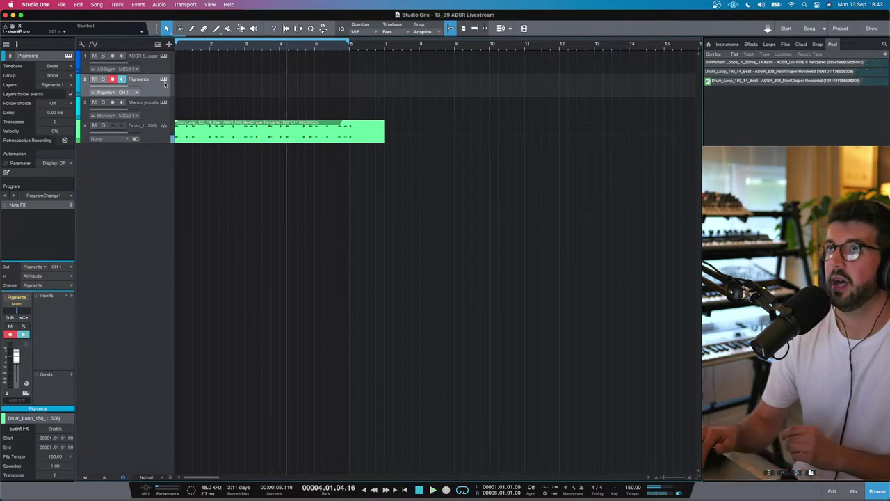
- Set the attack of the Pigments VCA envelope to 0 ms and close the instrument window
key("F11")
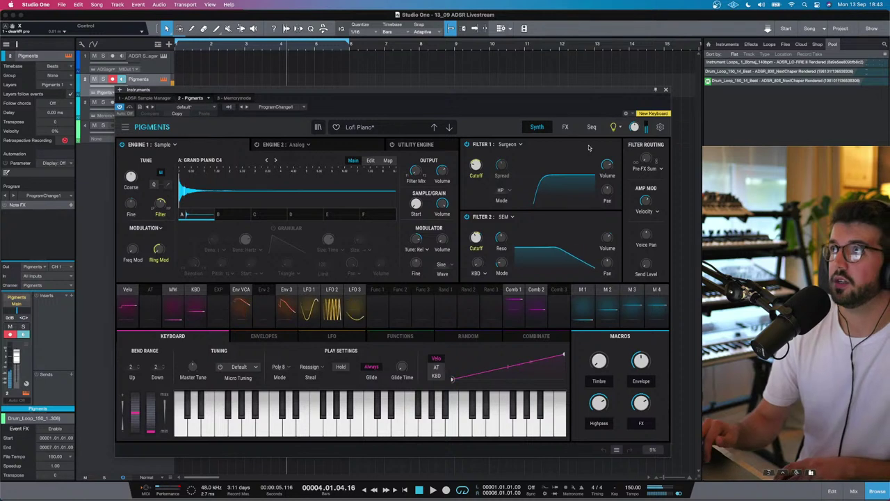
left_click(264, 336)
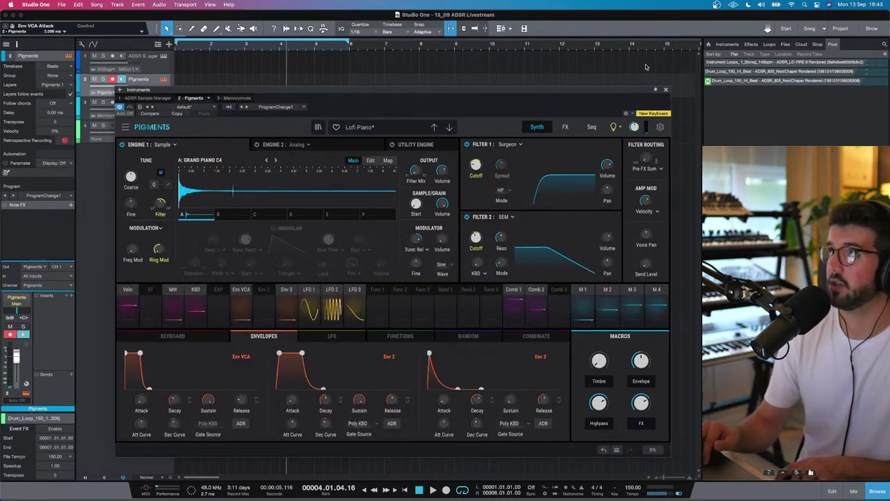
left_click(665, 91)
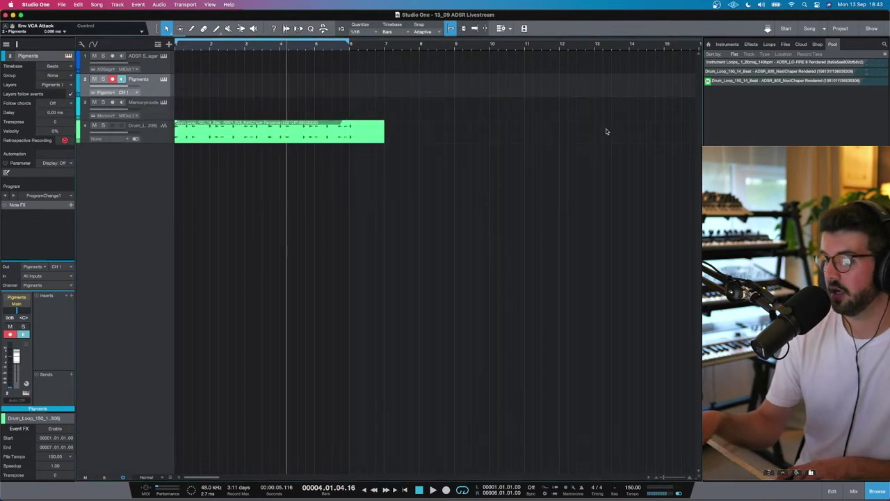
- Rehearse over the drum loop from the start, record a piano part on the Pigments track across bars 1 to 6, and disarm the track
key("comma")
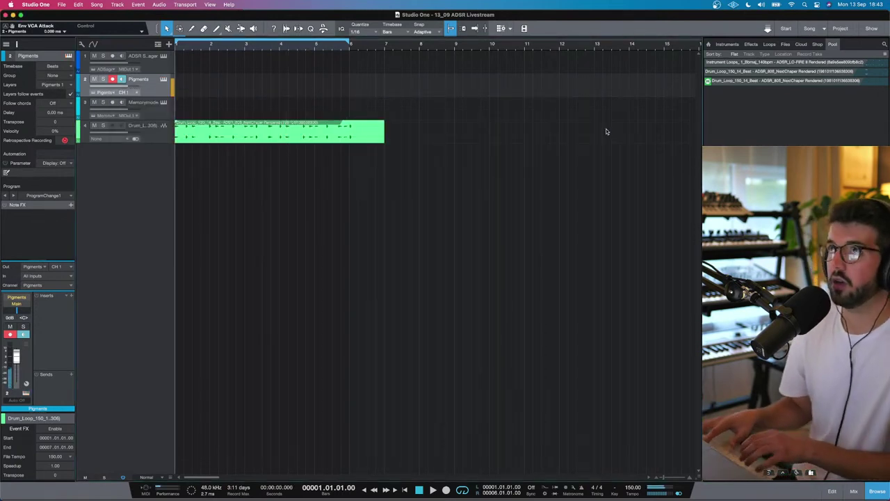
key("space")
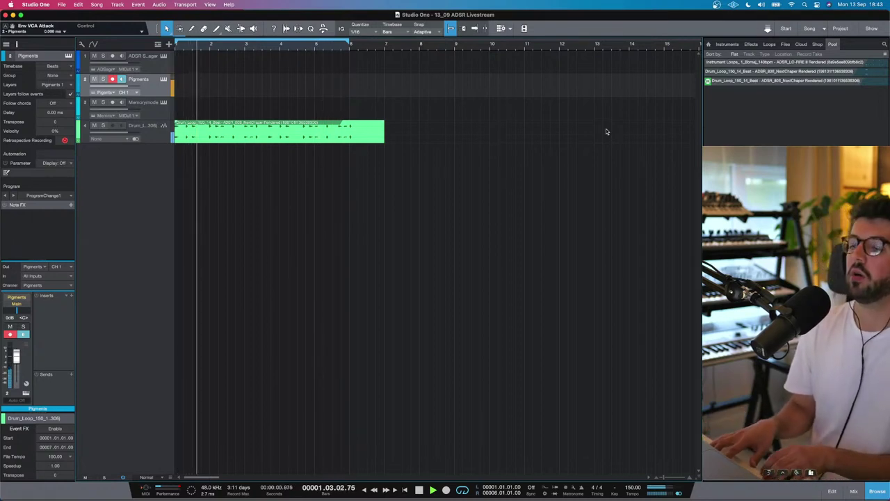
key("space")
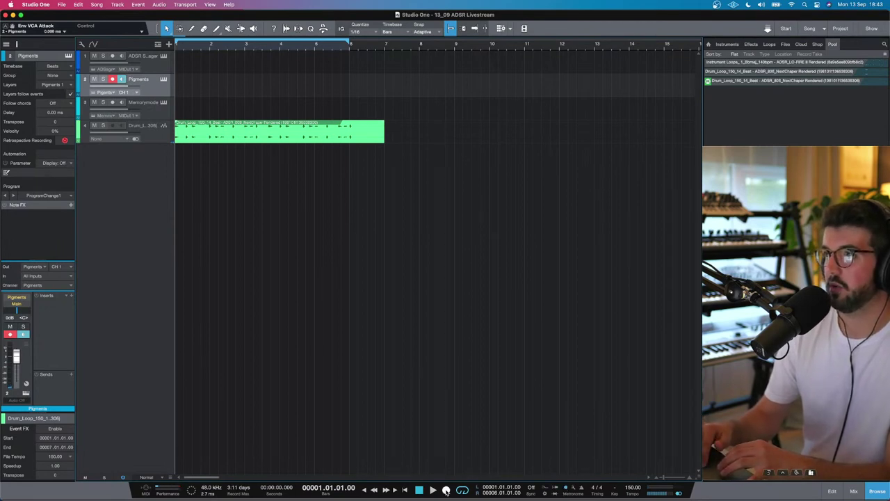
key("KP_Multiply")
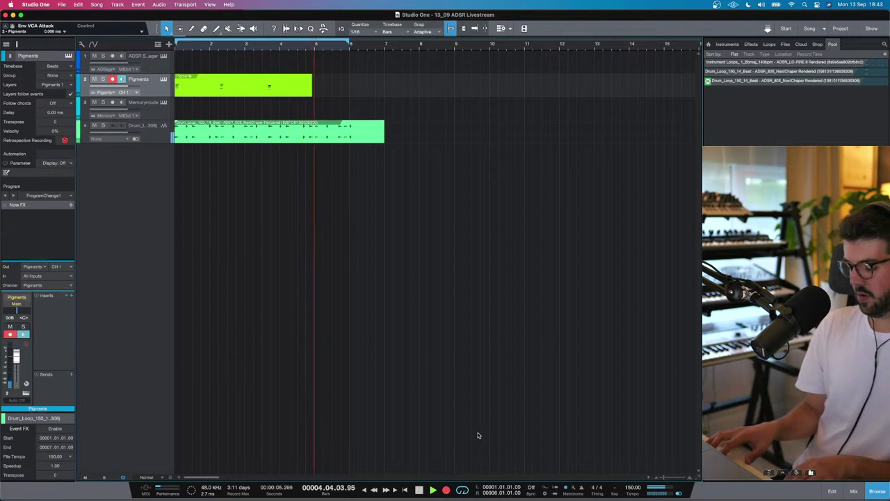
key("space")
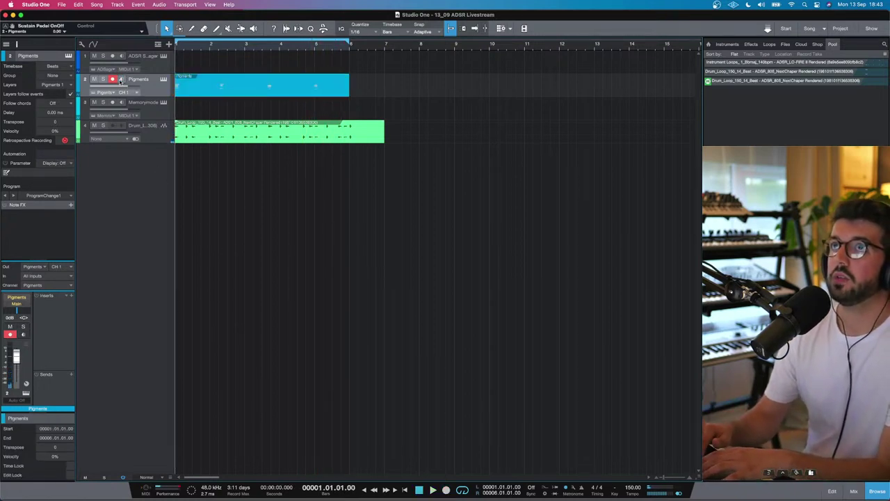
key("space")
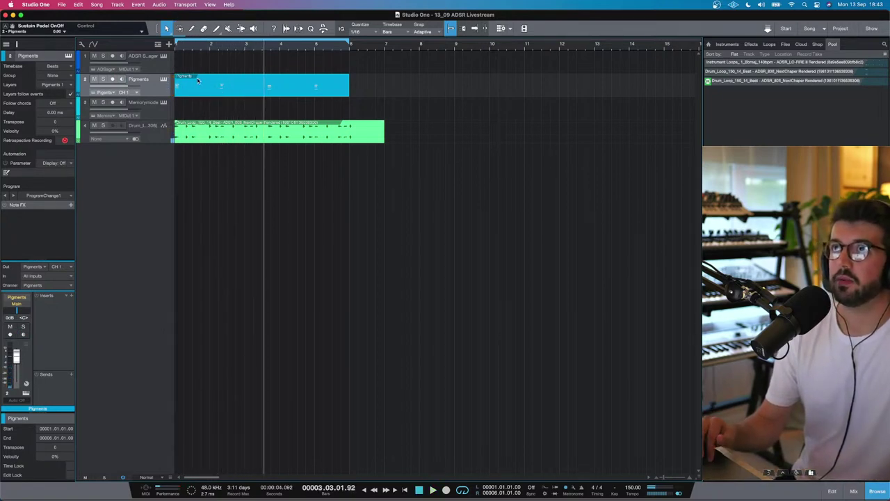
- Bounce the recorded Pigments part to a new audio track and play it with the drum loop
right_click(197, 81)
left_click(261, 165)
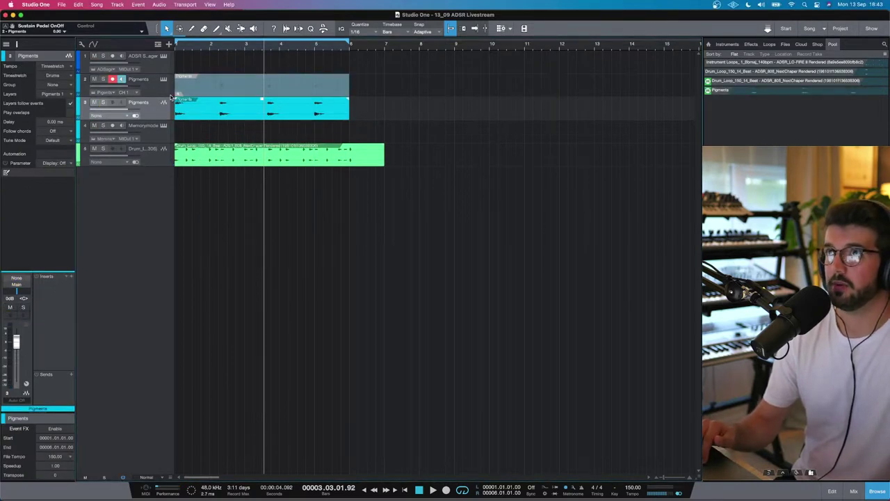
key("Return")
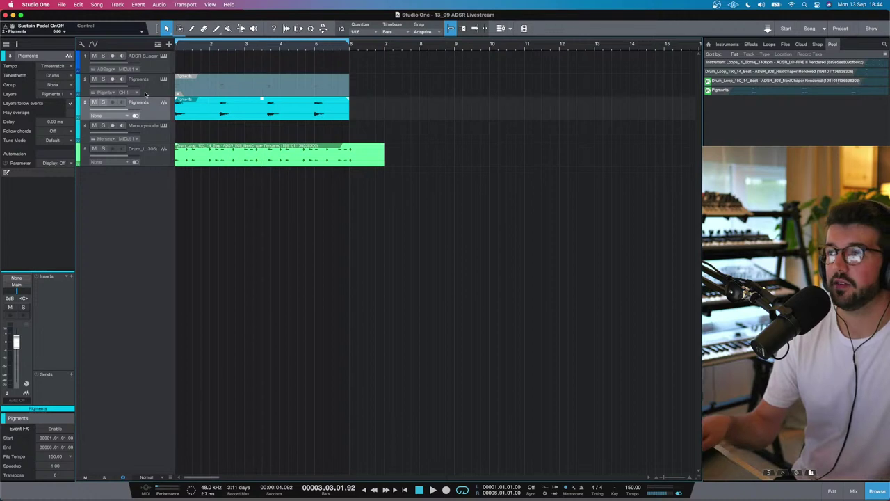
key("space")
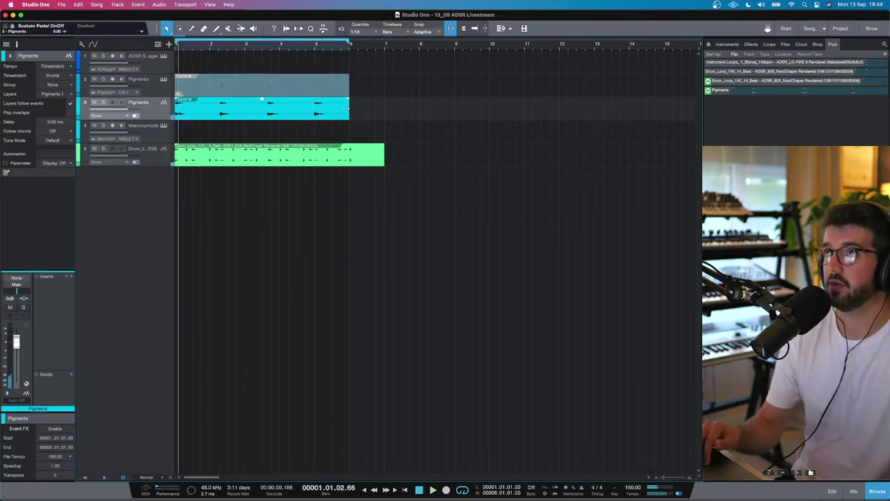
key("space")
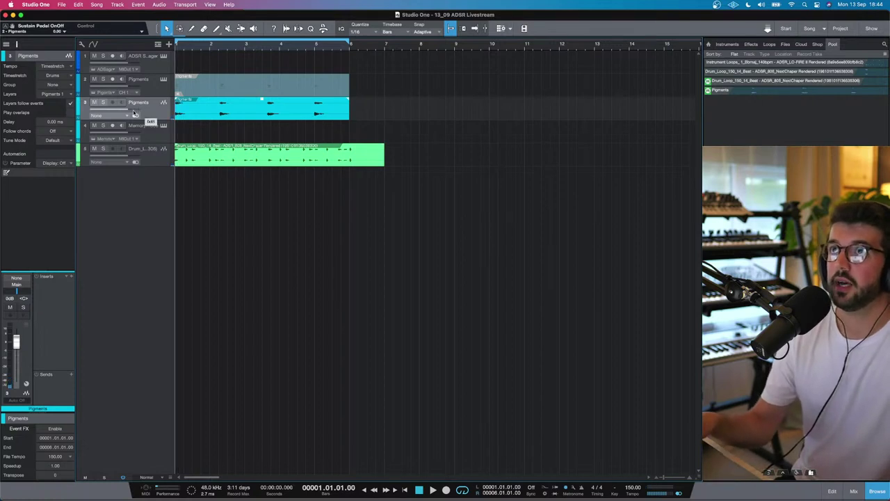
- Insert dearVR pro on the bounced Pigments track and set its azimuth scale to 4.0 during playback
left_click(71, 277)
type("dear")
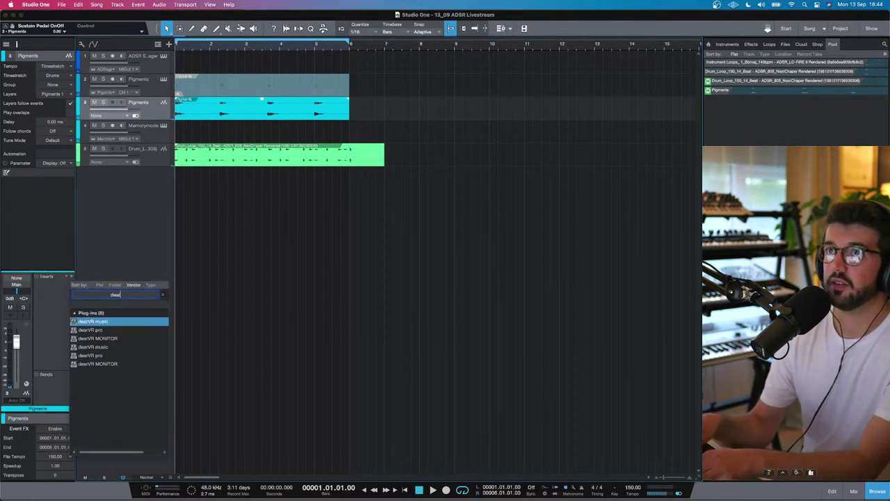
key("Down")
key("Return")
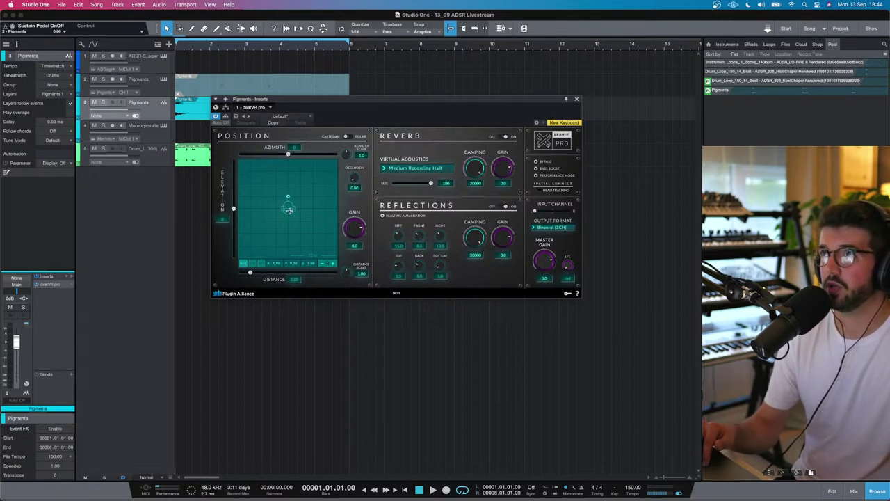
key("space")
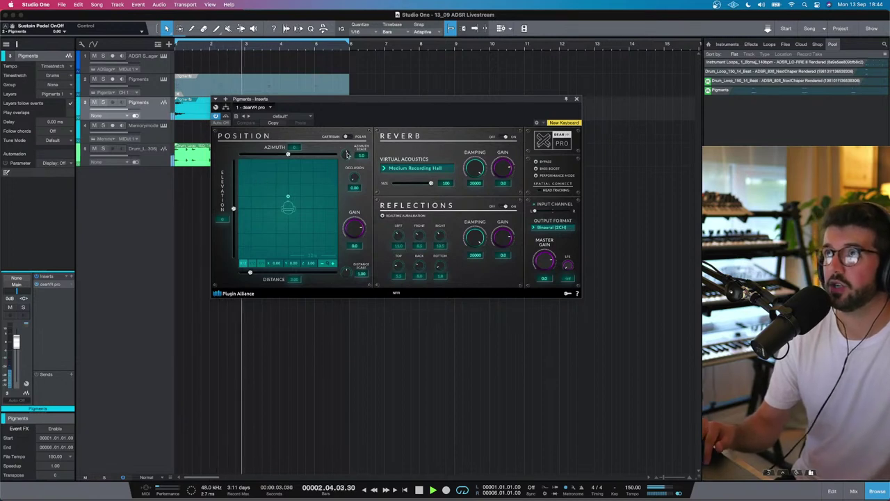
left_click_drag(348, 155, 372, 128)
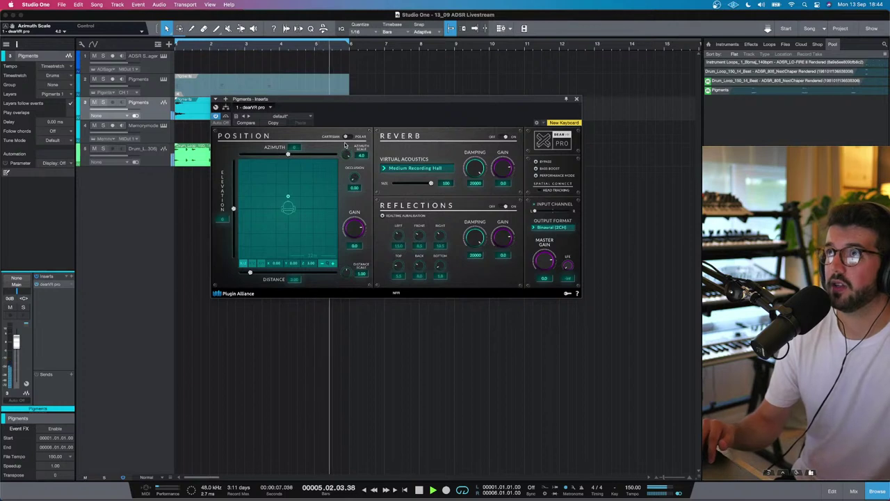
- Raise the Pigments track's dearVR pro occlusion to about 0.35 and lower its azimuth scale to about 3.1 while auditioning playback
left_click_drag(354, 178, 365, 144)
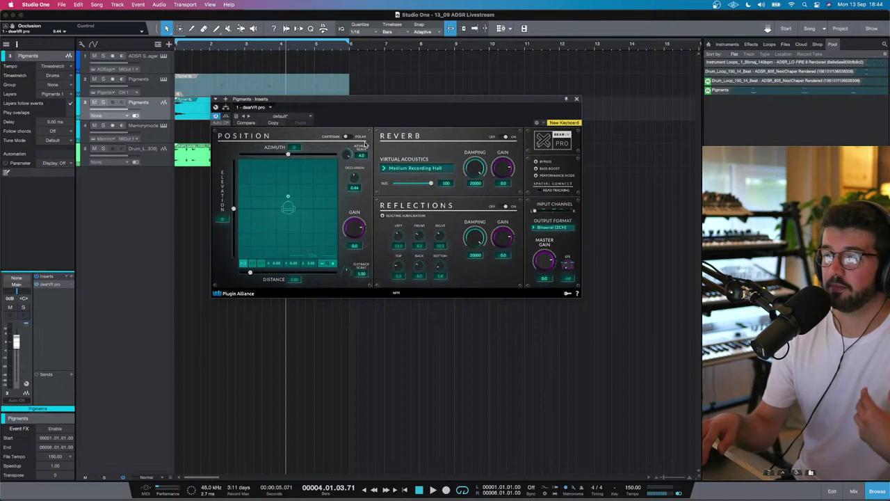
key("space")
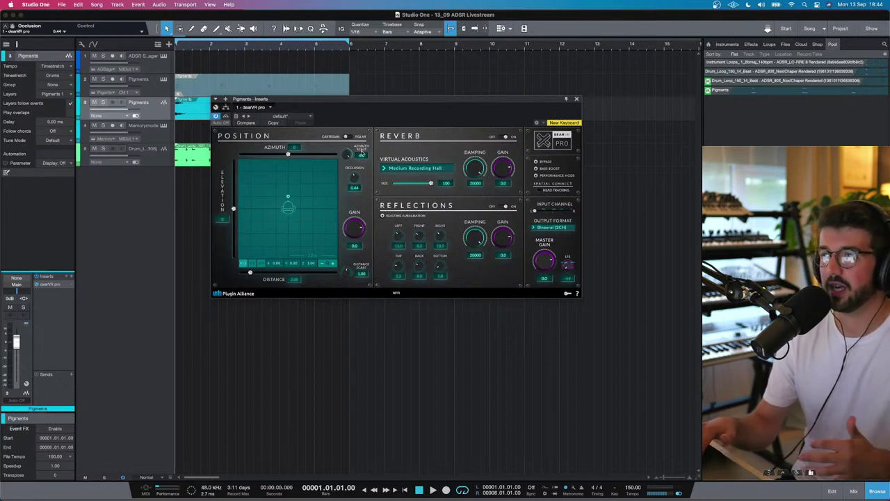
key("space")
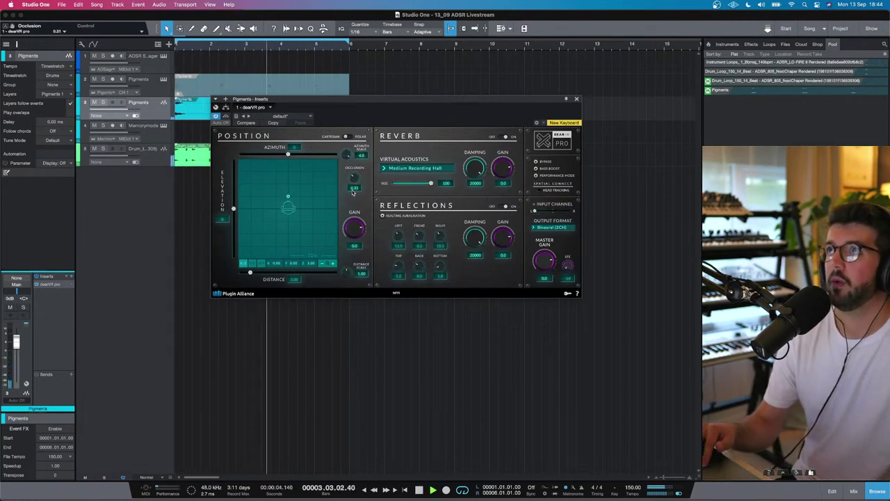
scroll(345, 161, "down", 3)
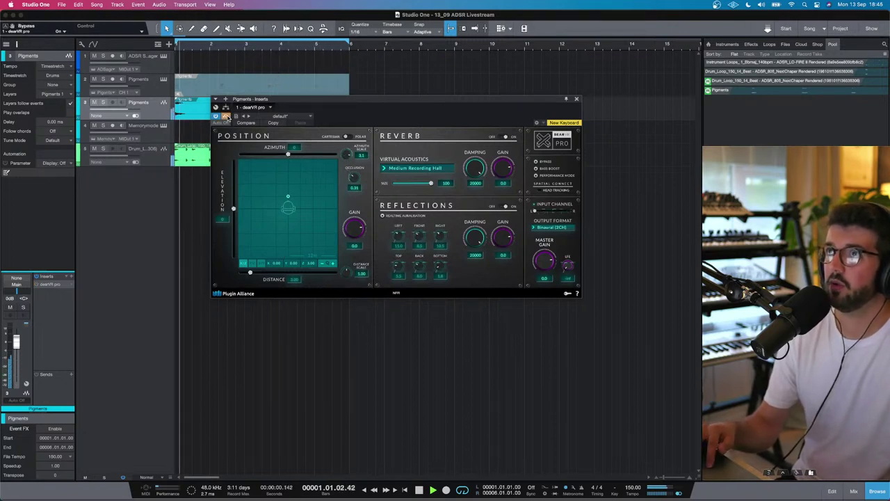
- Compare the bypassed and active dearVR pro sound on the Pigments track, restarting playback with the effect active
left_click(226, 117)
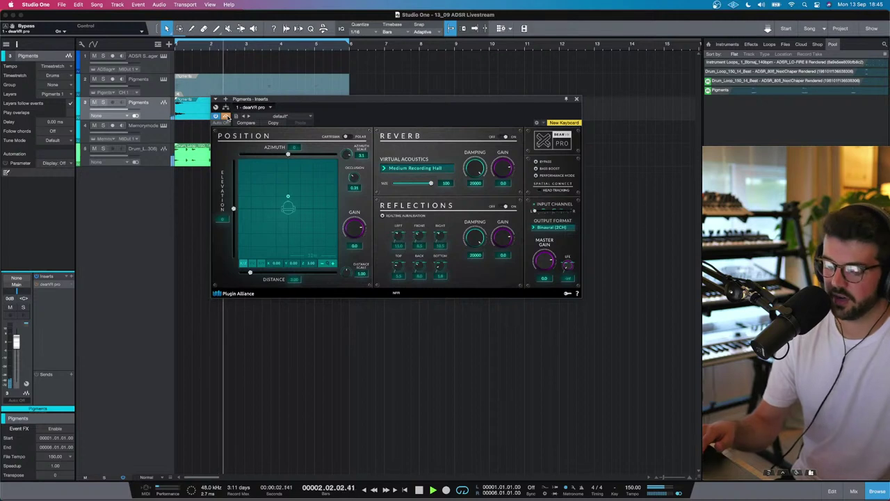
key("space")
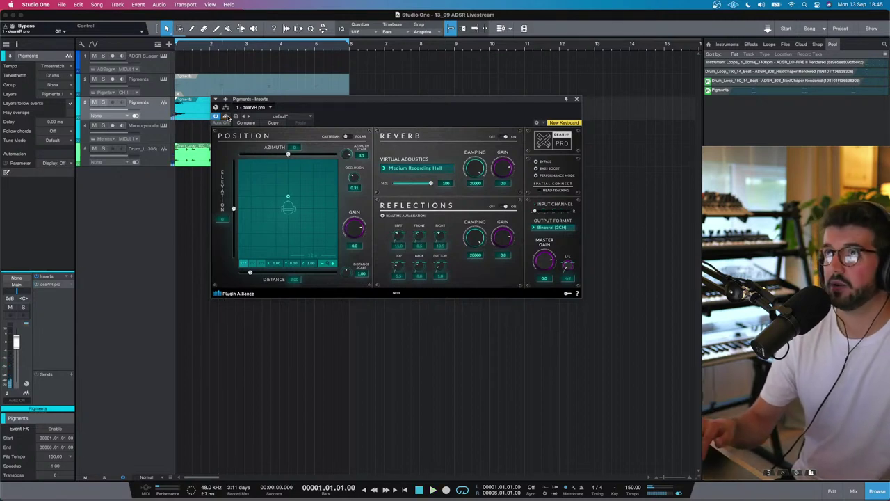
key("space")
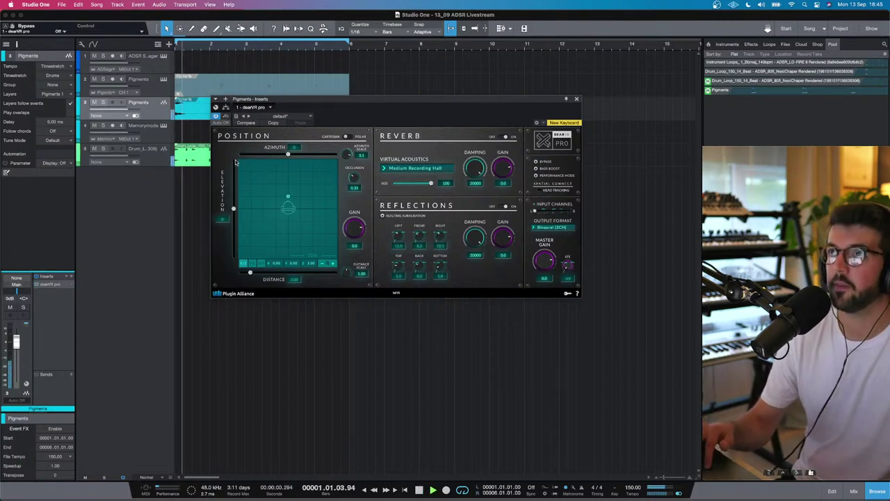
- Move the Pigments sound source to the front left of the listener and set the distance scale to 5.13
left_click_drag(286, 197, 276, 211)
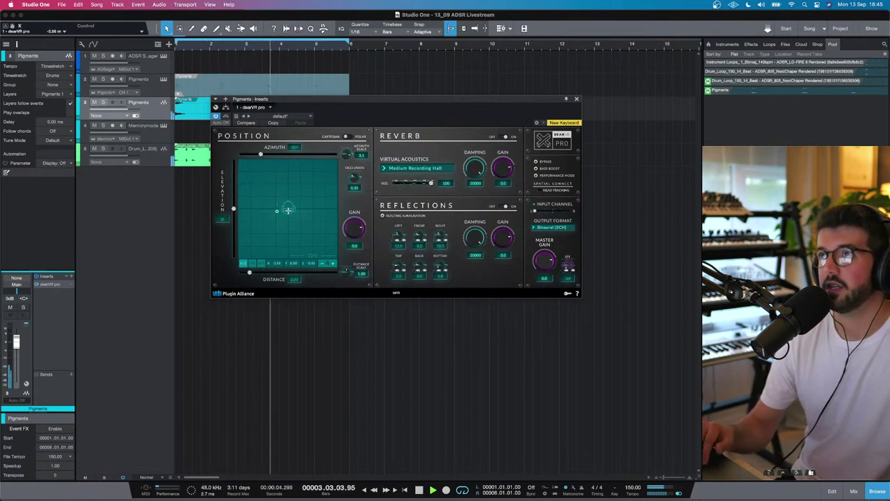
left_click_drag(349, 270, 360, 261)
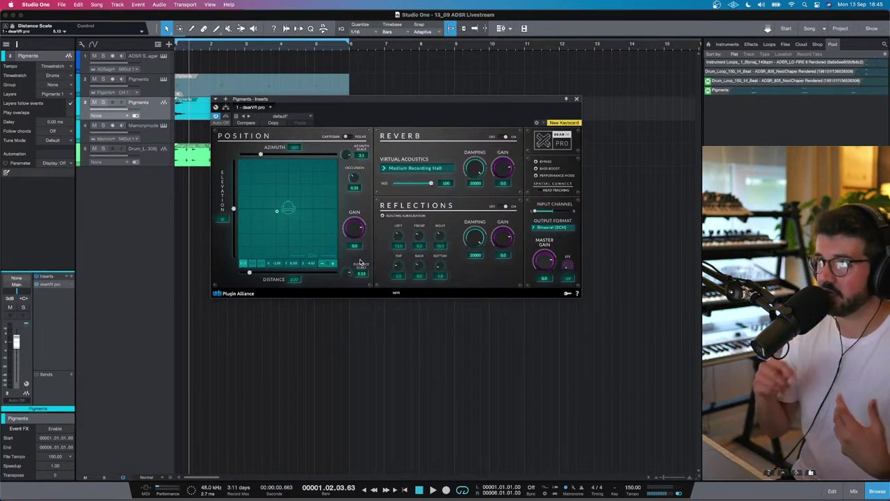
key("space")
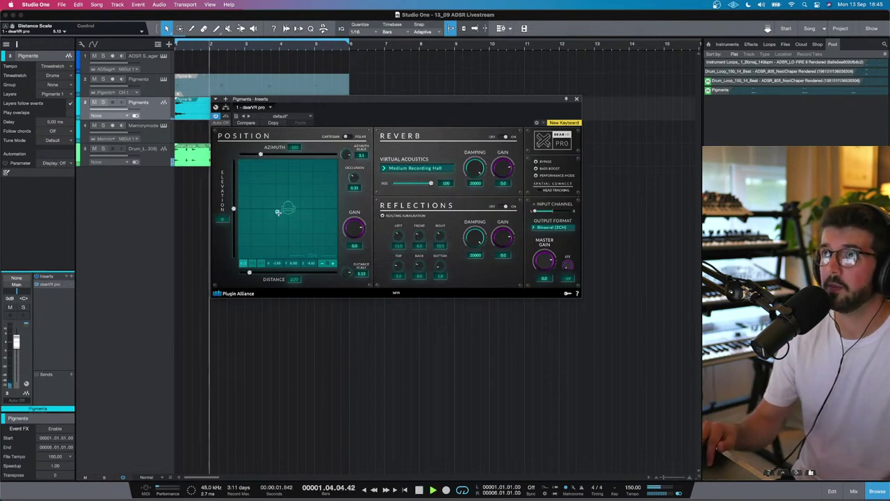
left_click_drag(277, 212, 273, 203)
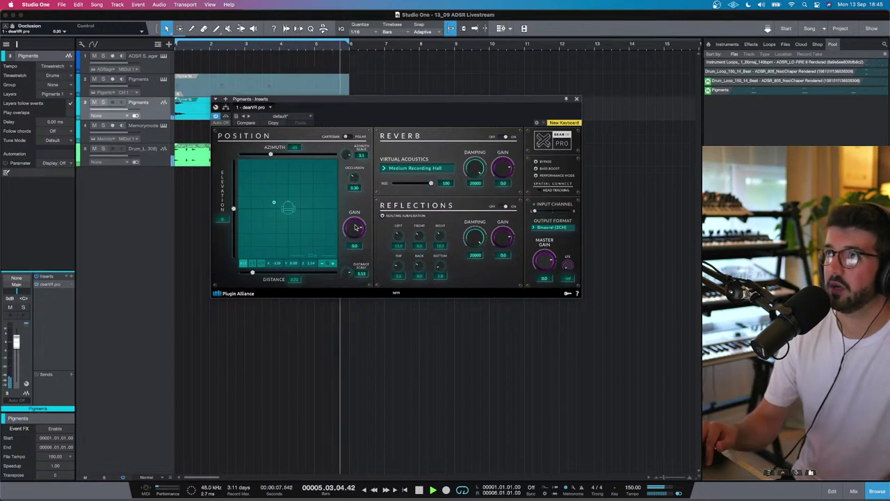
- Raise the direct gain to about 8 dB and the master gain to about 5.9 dB, checking against bypass before closing dearVR pro
left_click_drag(356, 227, 355, 202)
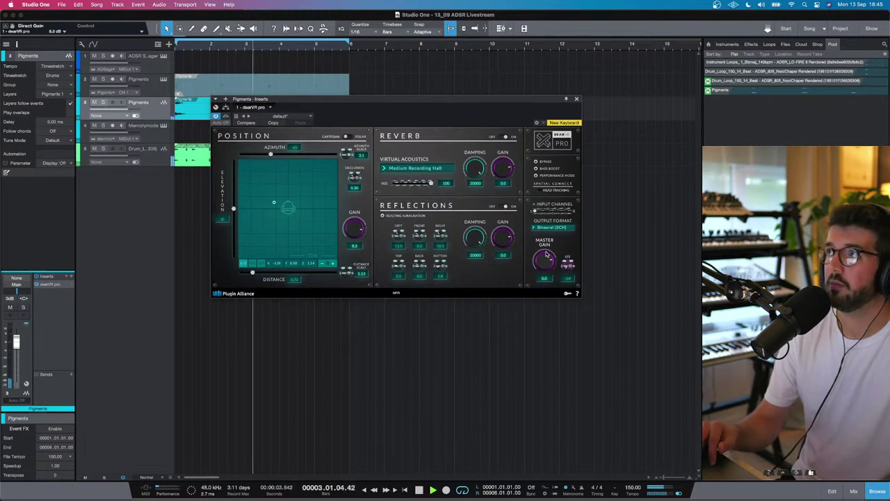
left_click_drag(546, 258, 565, 262)
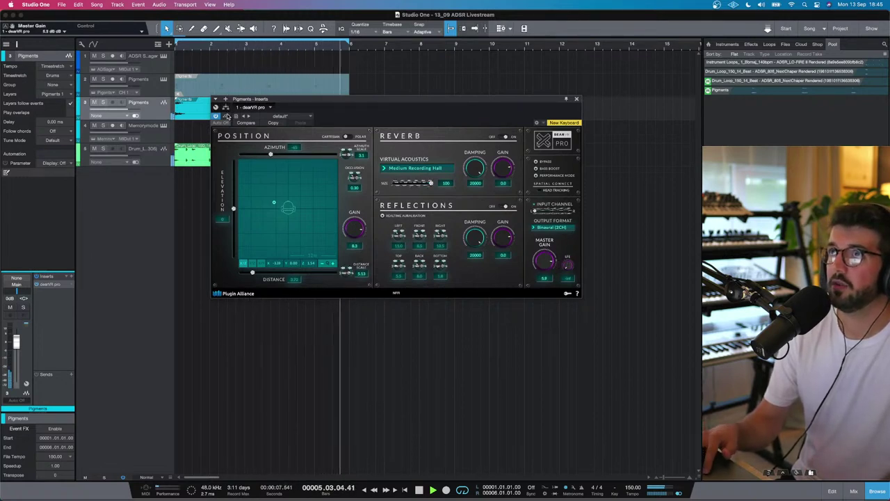
left_click(226, 116)
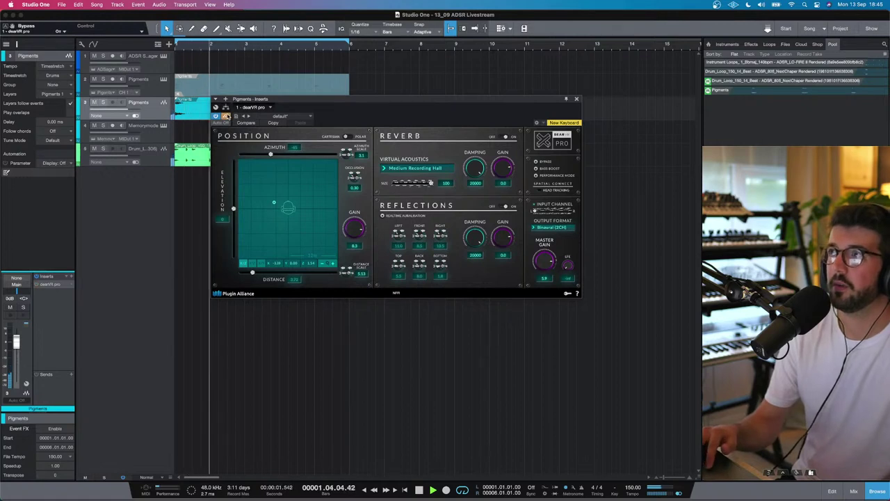
left_click(227, 117)
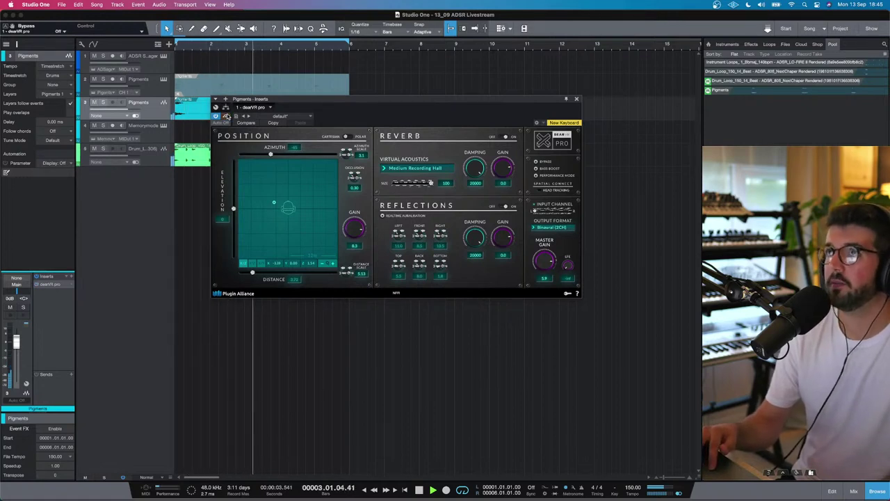
left_click(576, 99)
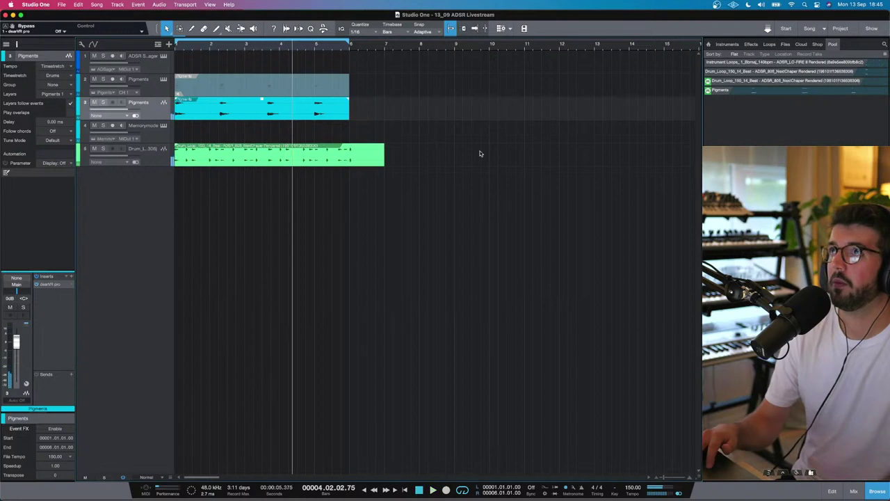
key("space")
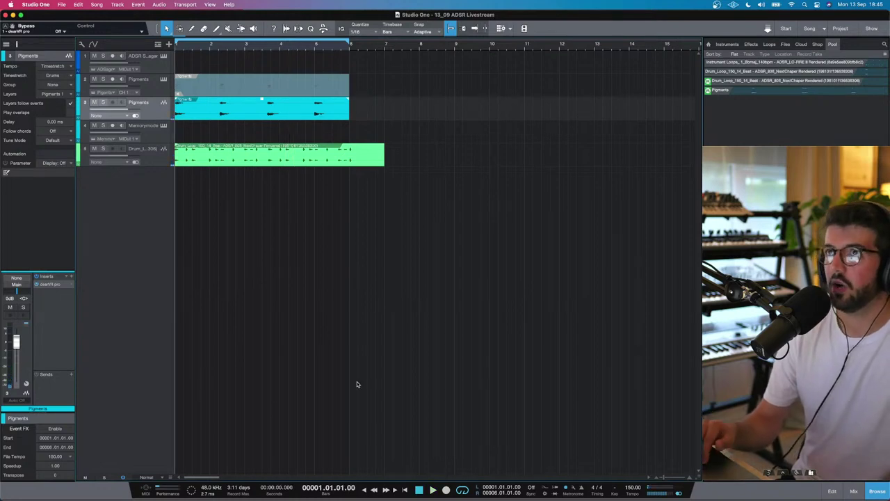
- Open the Memorymode synthesizer from its track to check its sound, and close the instrument window
mouse_move(357, 498)
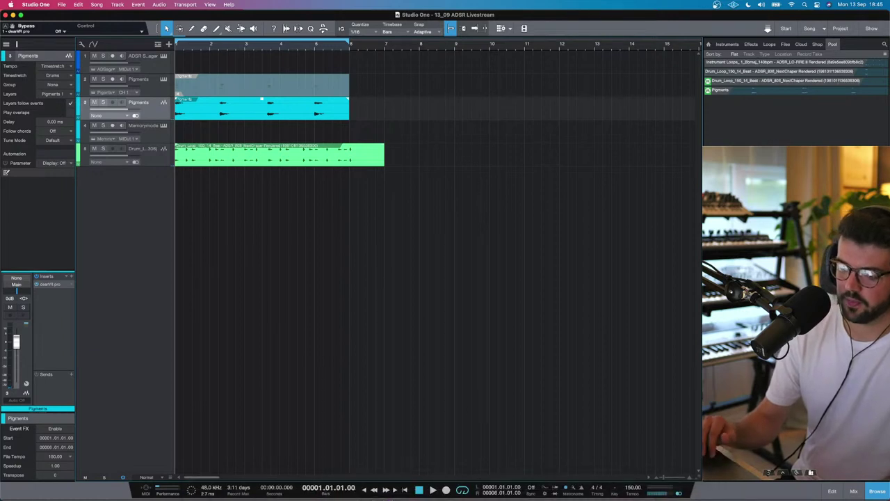
left_click(163, 126)
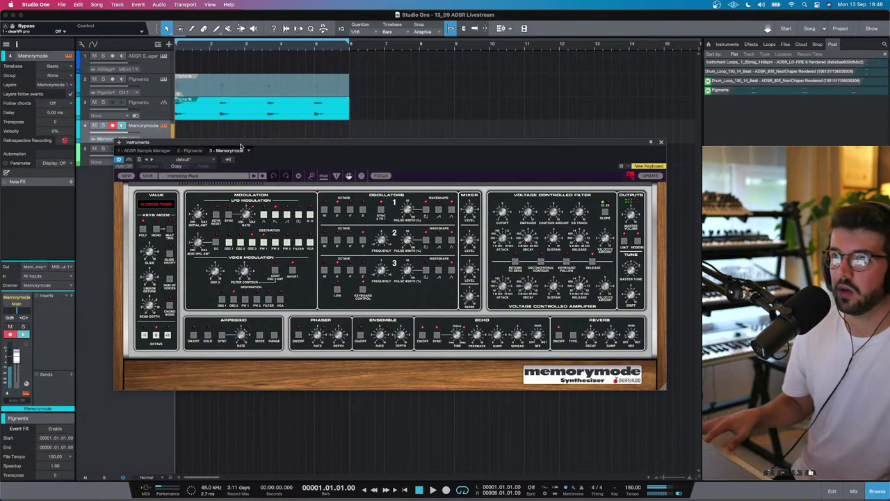
left_click(662, 144)
- Move the muted Pigments instrument part down to the Memorymode track and unmute it
left_click(256, 83)
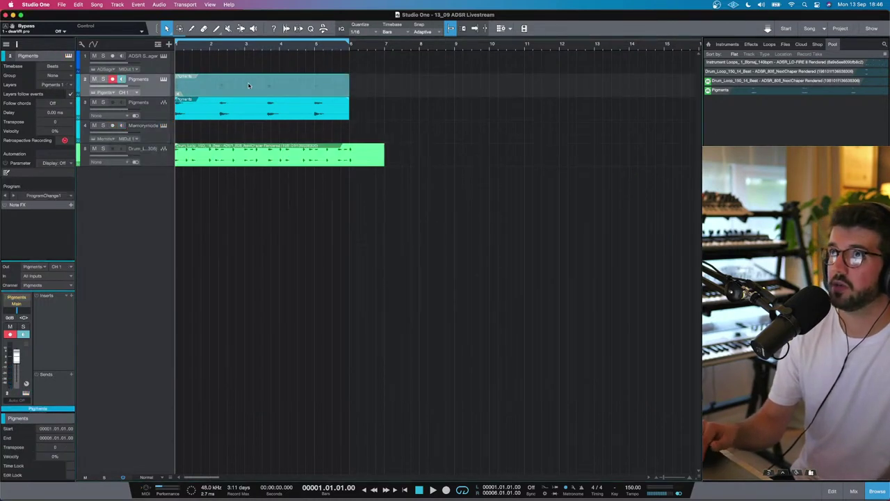
left_click_drag(248, 85, 244, 142)
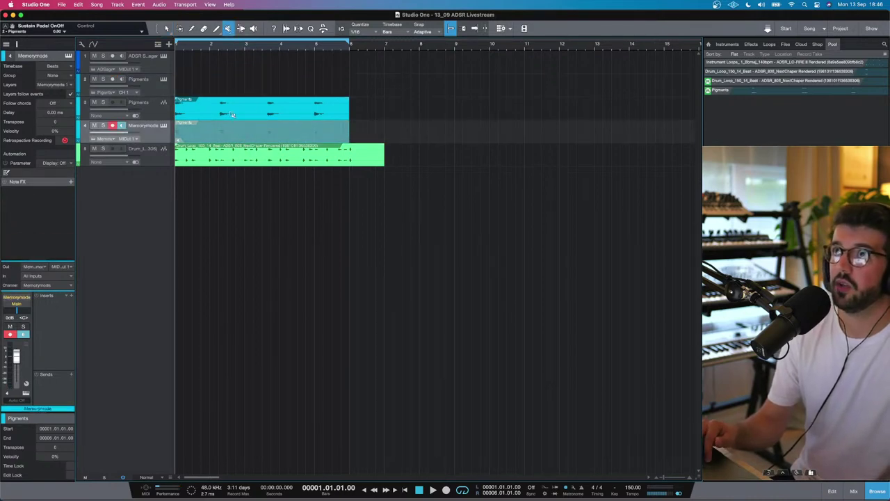
left_click(227, 129)
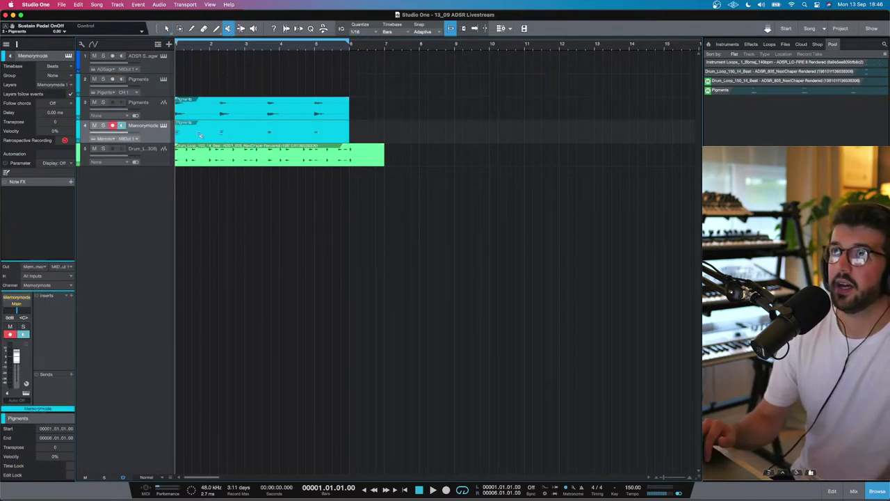
left_click(200, 134)
left_click(200, 134)
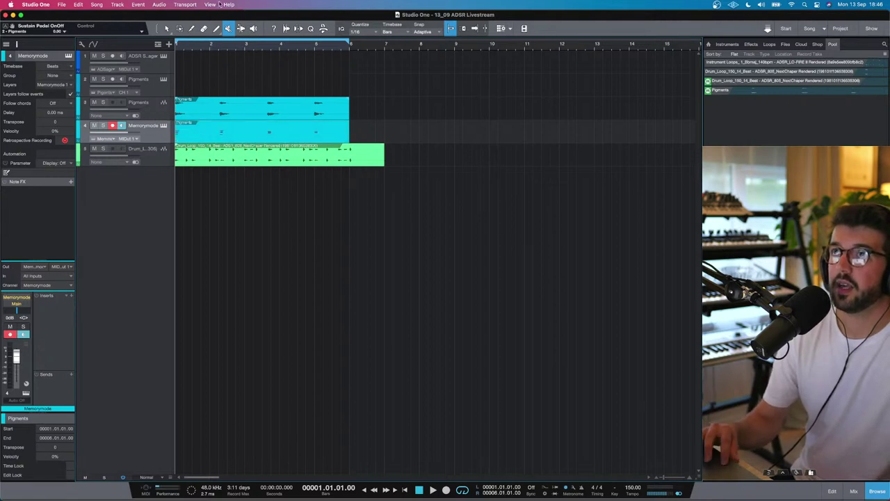
- Bounce the Memorymode part to a new audio track and delete the original instrument part
right_click(223, 133)
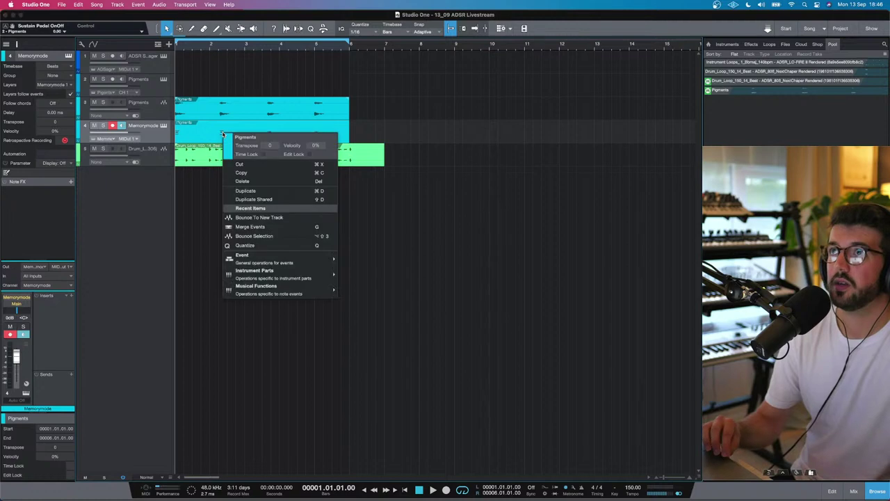
mouse_move(303, 259)
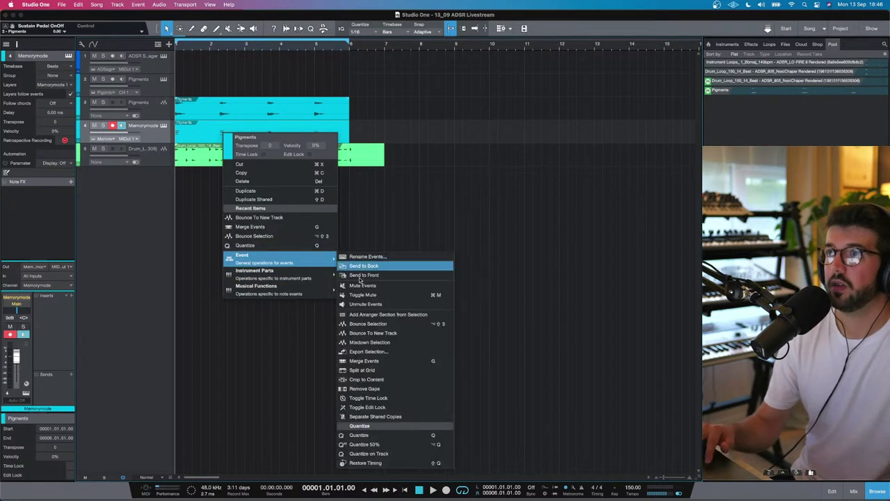
left_click(375, 333)
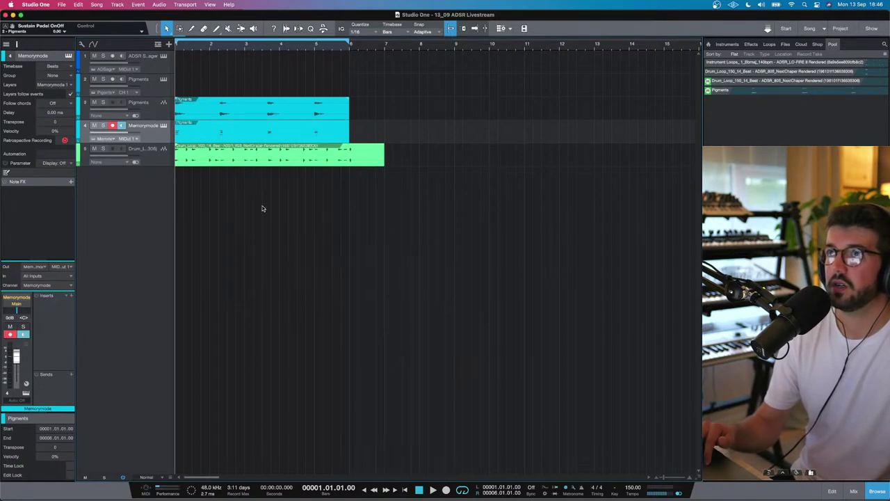
right_click(154, 132)
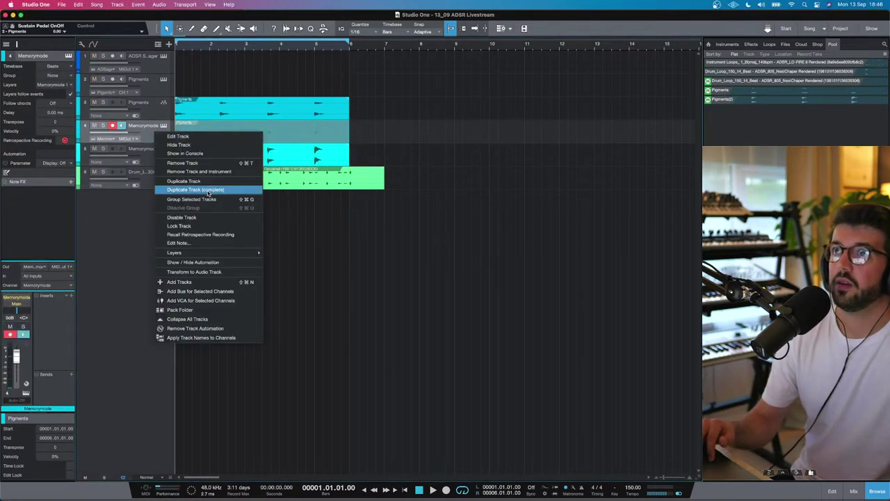
left_click(276, 118)
key("Delete")
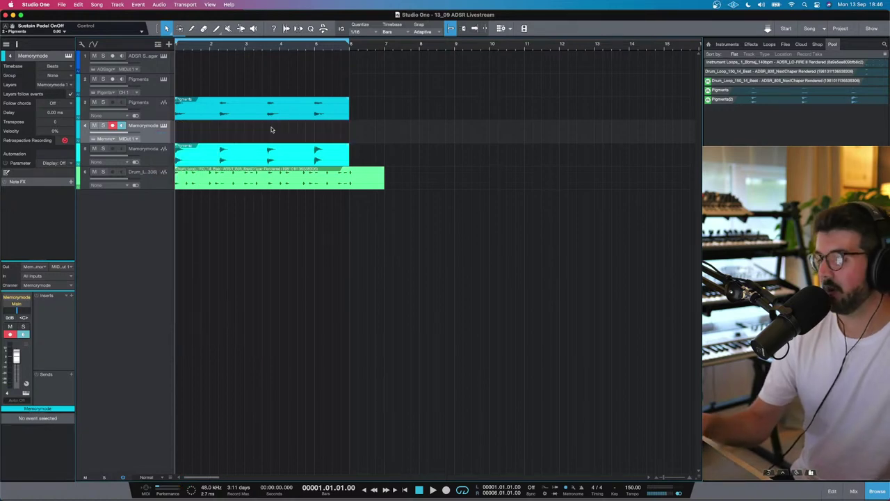
- Lower the bounced Memorymode audio track's volume to -4.5 dB while playing it with the other tracks
left_click(137, 152)
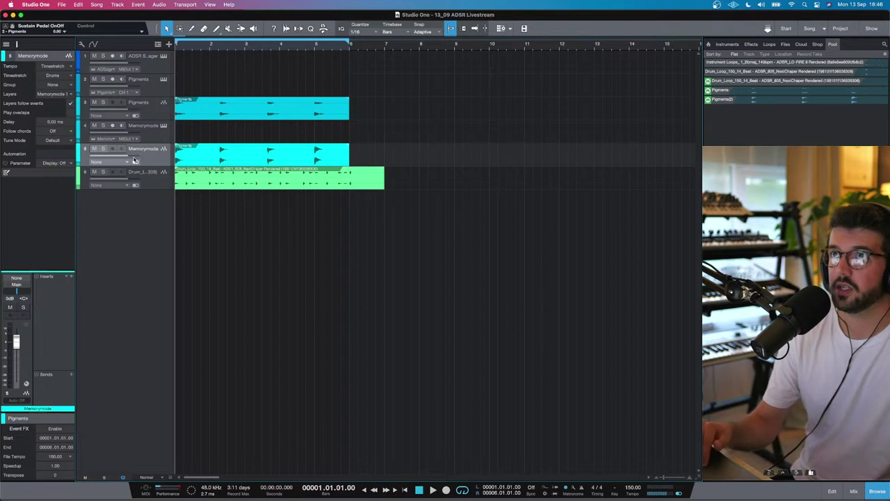
key("space")
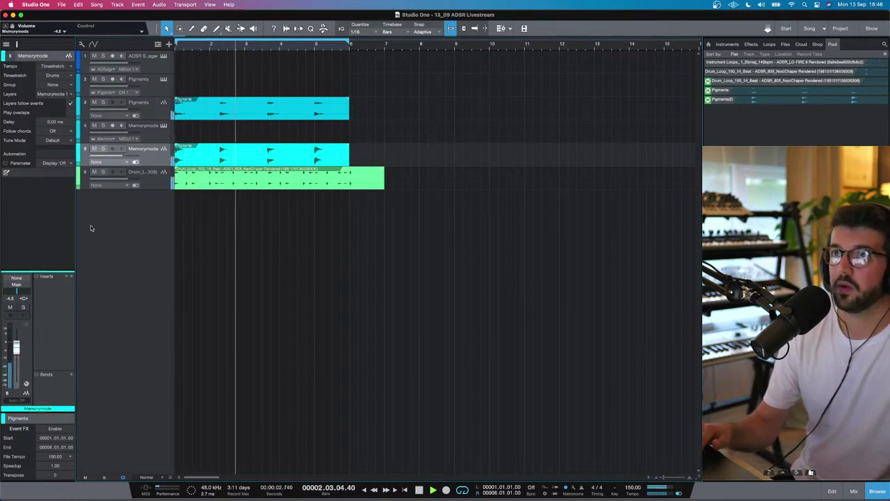
key("space")
- Insert dearVR pro on the bounced Memorymode track and turn off its reverb and reflections
left_click(71, 277)
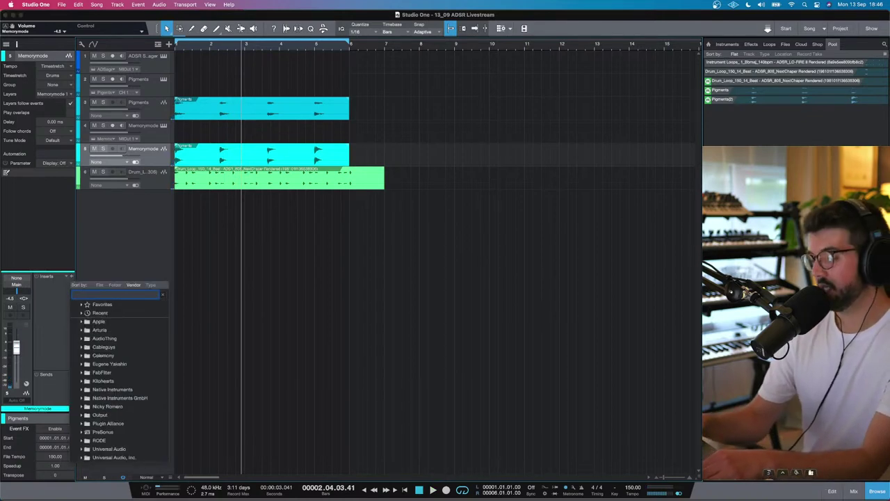
type("dear")
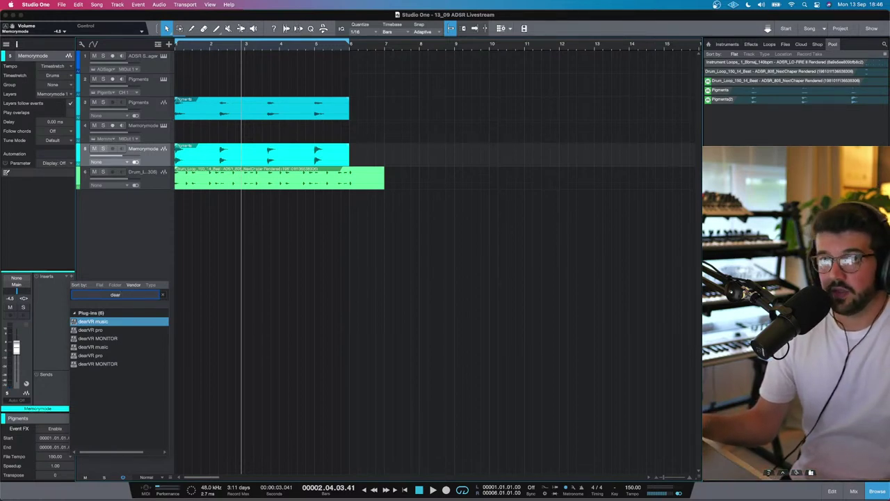
left_click(90, 329)
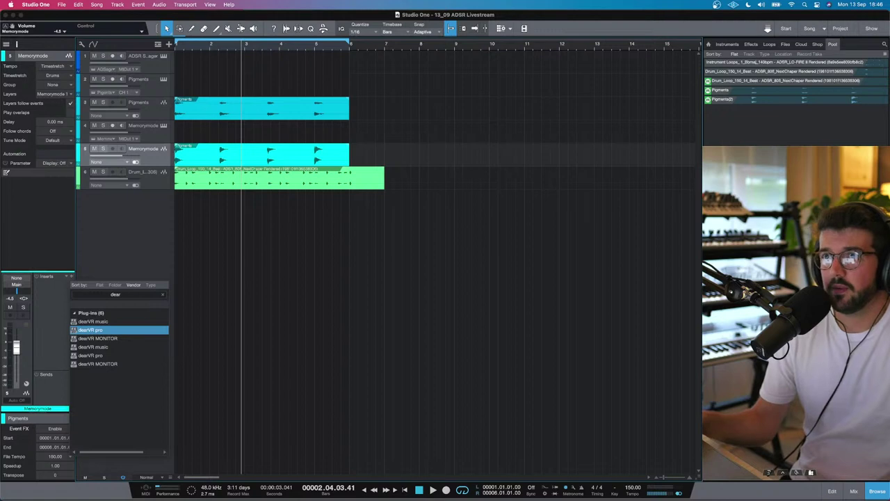
double_click(91, 330)
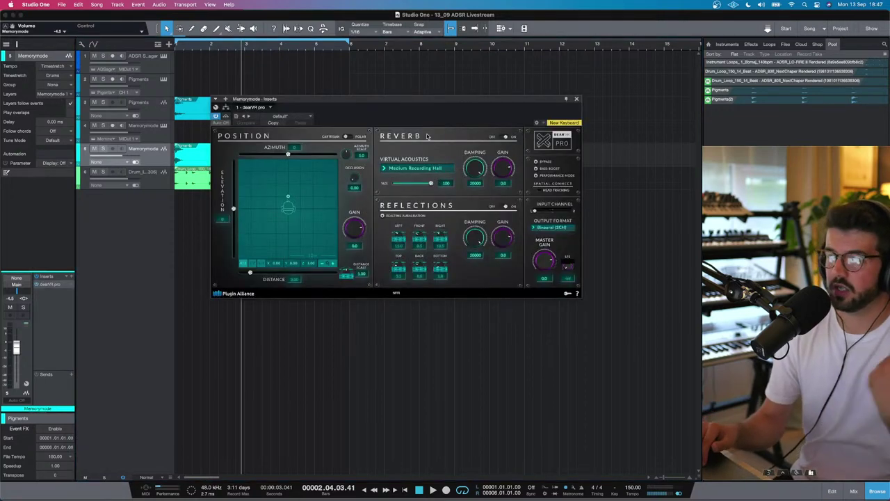
left_click(503, 136)
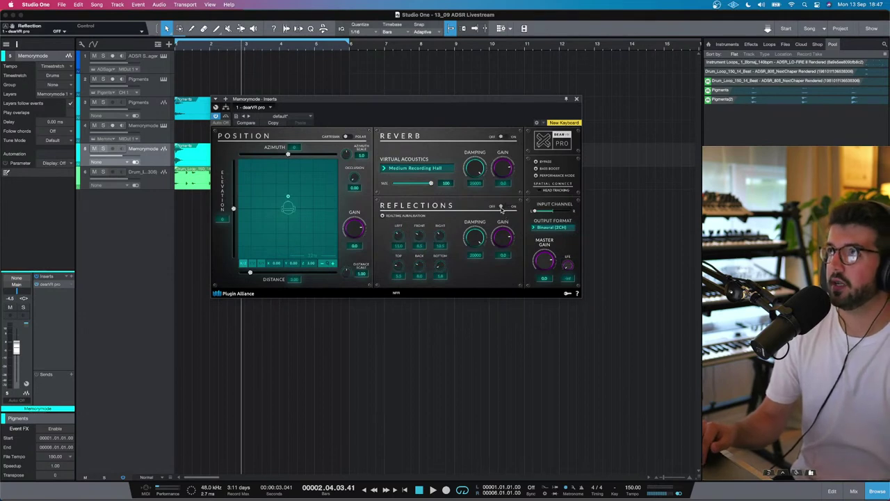
- With the Pigments audio track muted during playback, place the Memorymode source at the listener's front right and set dearVR pro's master gain to 4.5 dB
key("space")
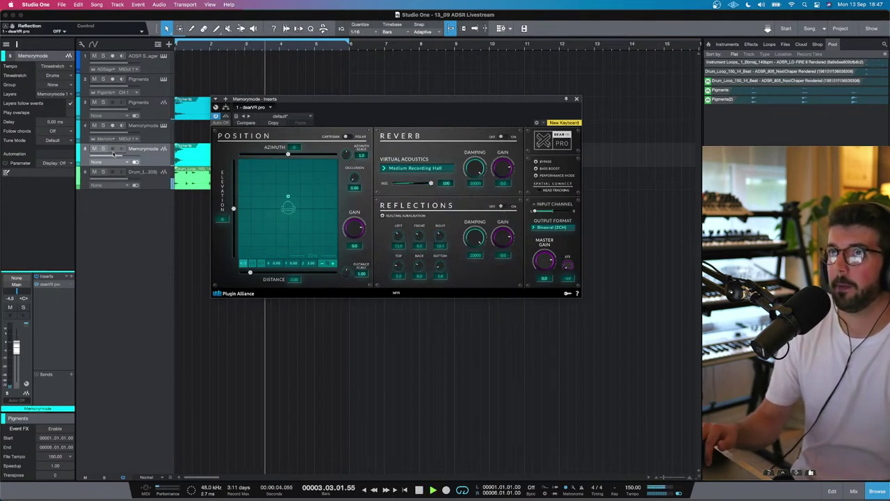
left_click(94, 103)
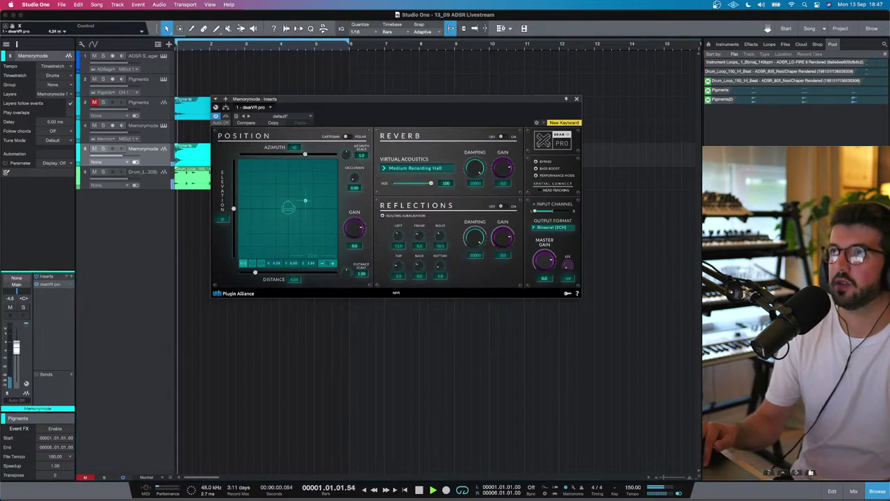
left_click_drag(288, 205, 320, 194)
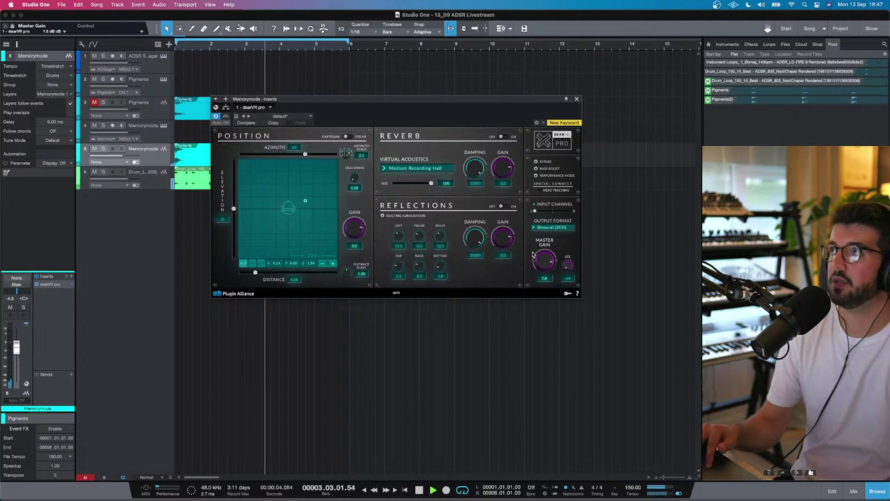
left_click_drag(542, 263, 534, 263)
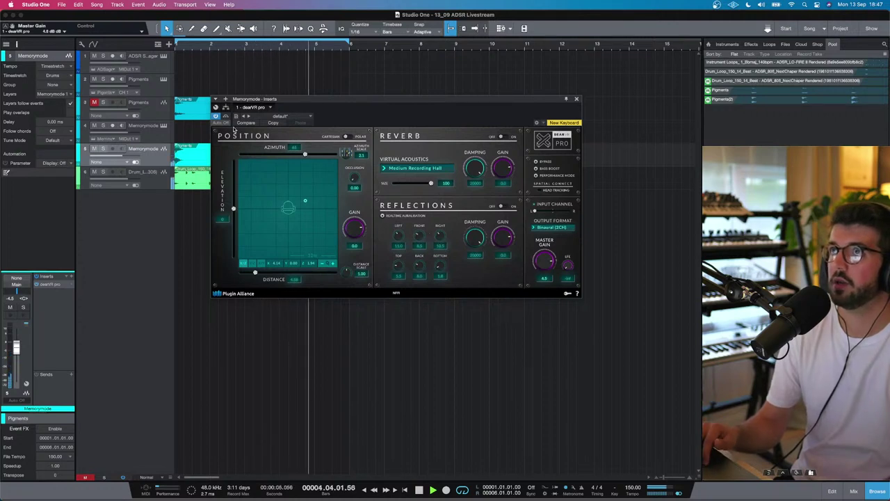
- Compare the playing Memorymode track with dearVR pro bypassed and active
left_click(226, 117)
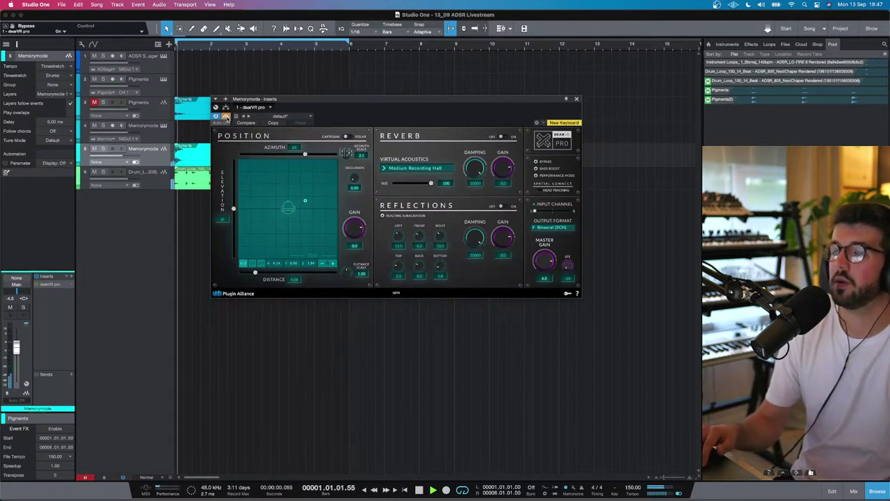
left_click(226, 117)
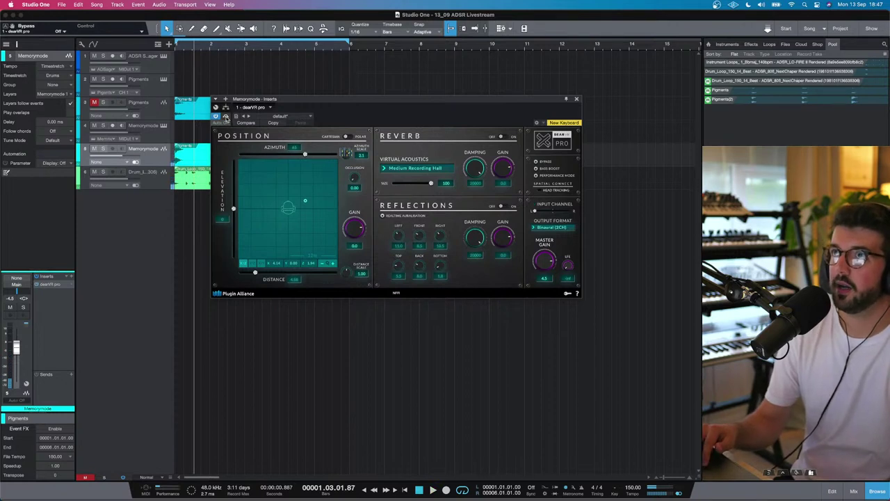
key("space")
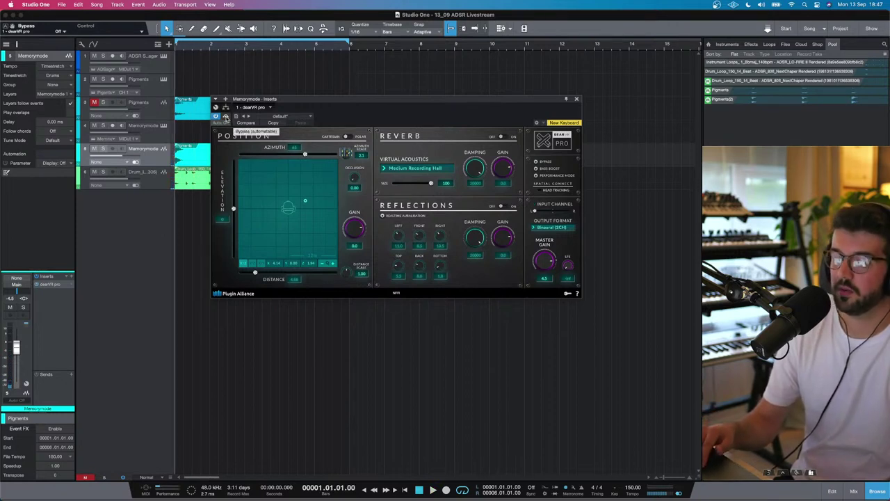
- Mute the drum loop and compare ordinary channel panning with dearVR pro's positioning on the Memorymode track during playback
left_click(95, 173)
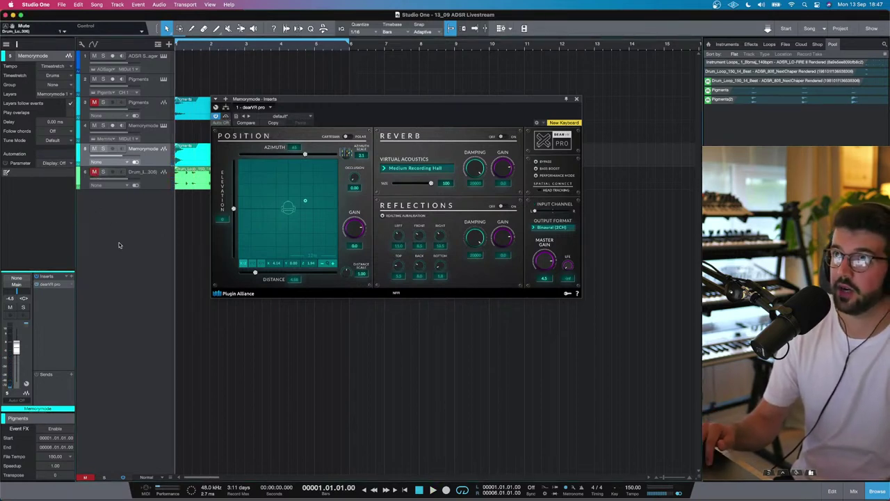
key("space")
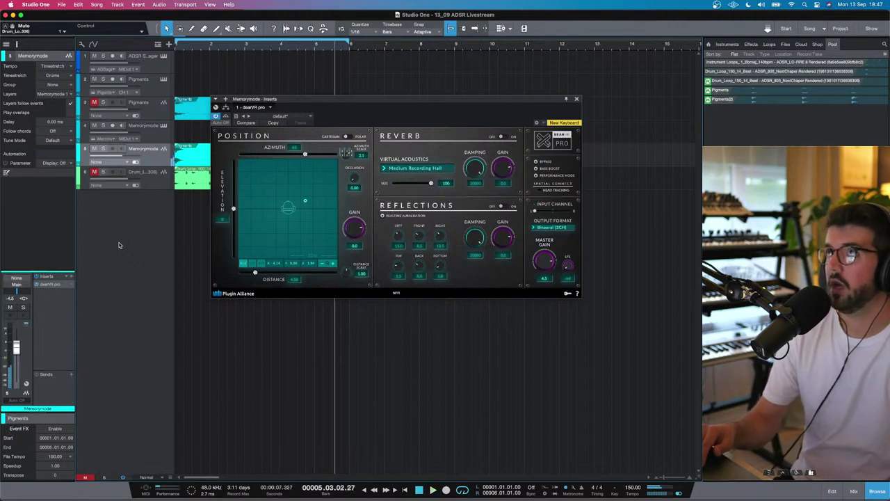
key("space")
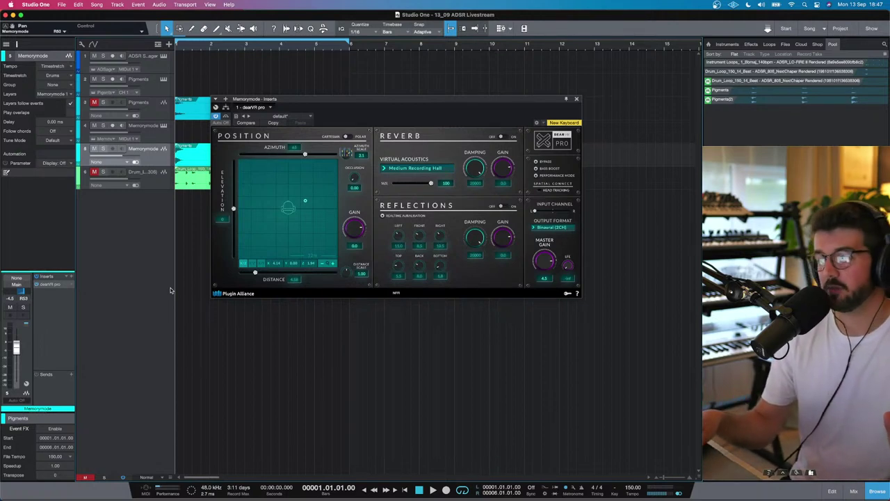
key("space")
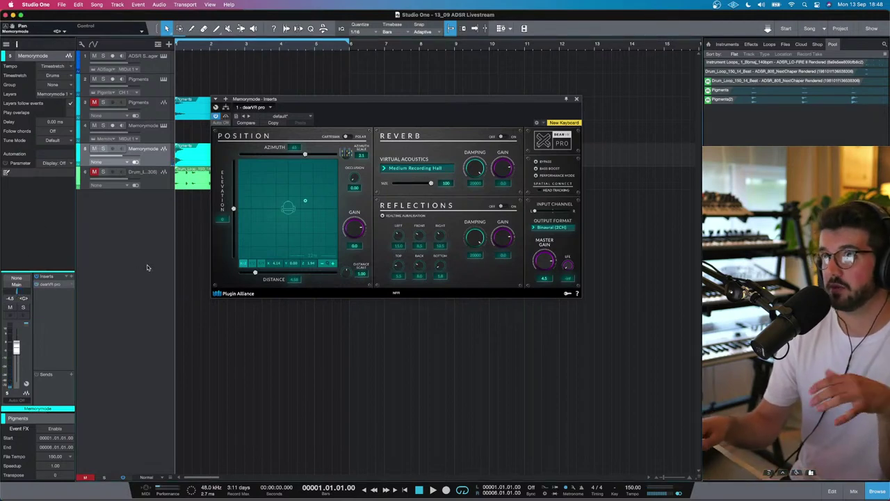
key("space")
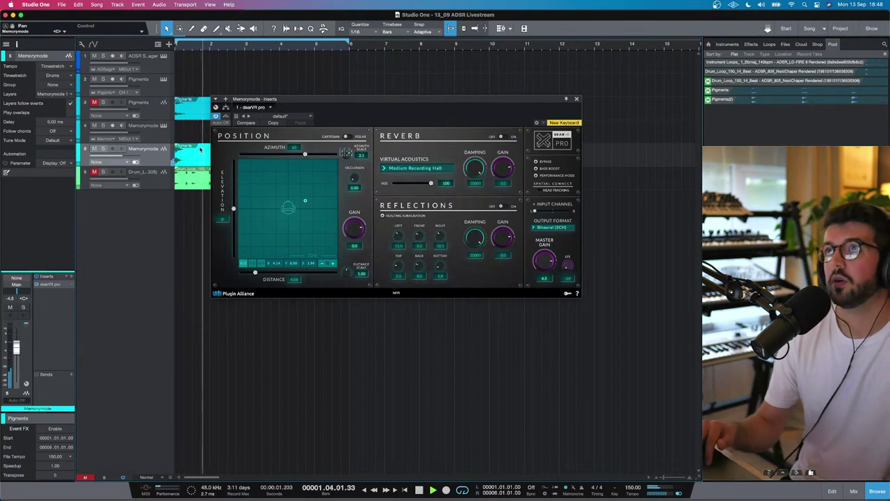
left_click(226, 117)
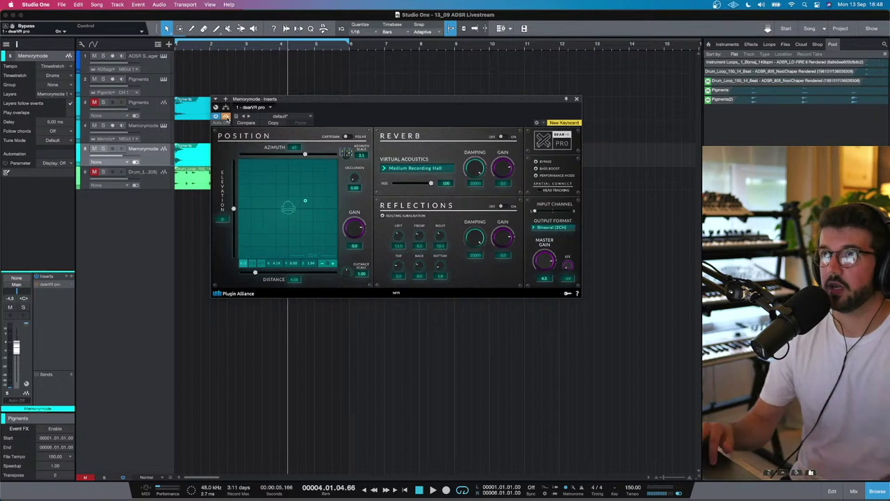
left_click(576, 100)
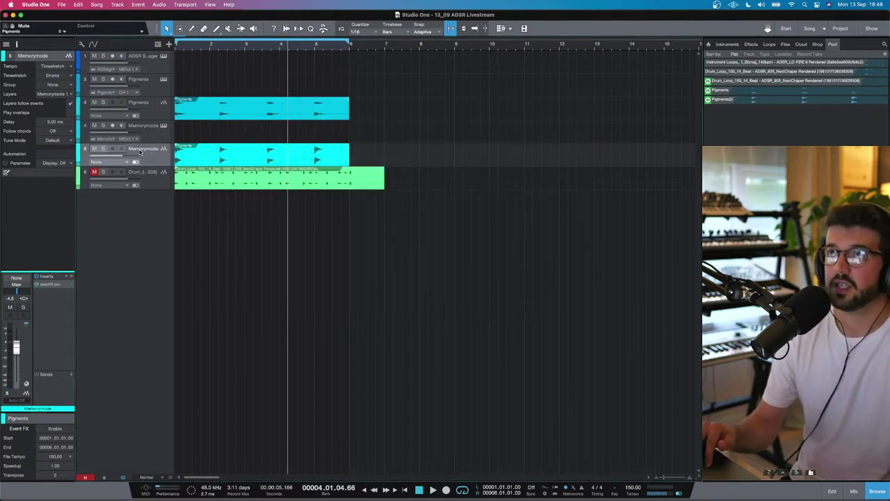
- Unmute the drum loop track and play all layers together from the start
key("comma")
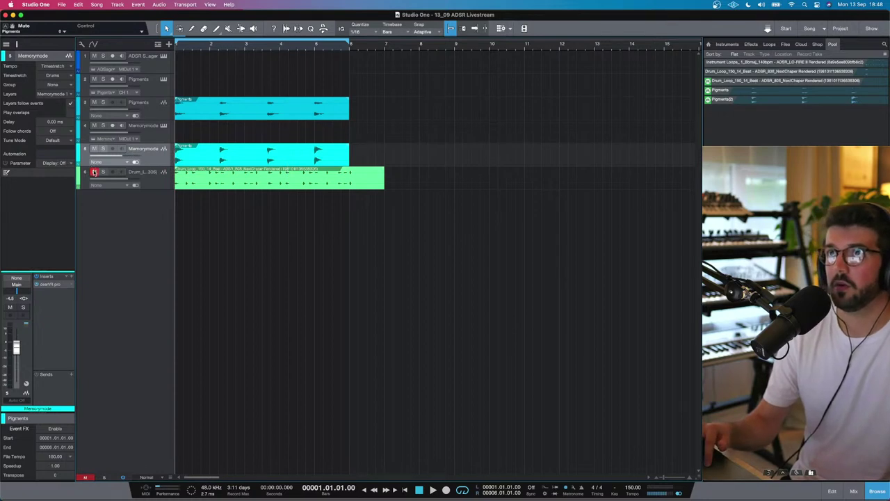
left_click(94, 172)
key("space")
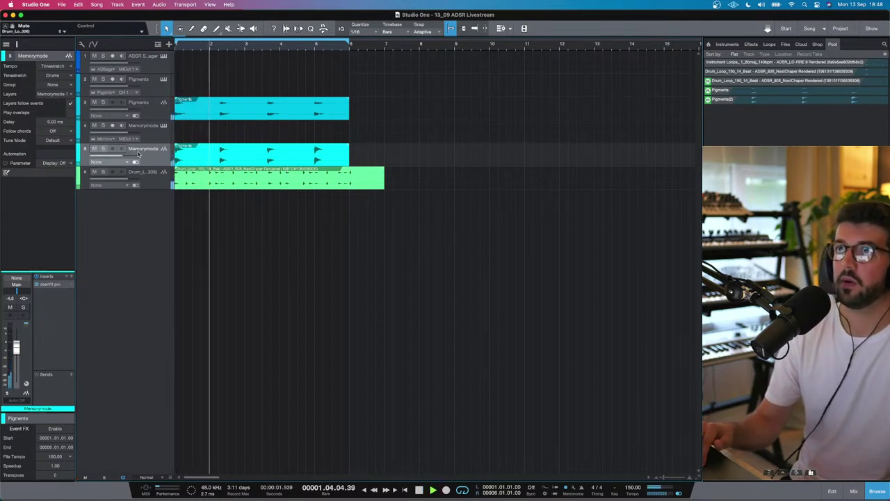
- Move the Memorymode audio and drum loop tracks directly below the Pigments audio track and raise the drum loop event's gain
key("Up")
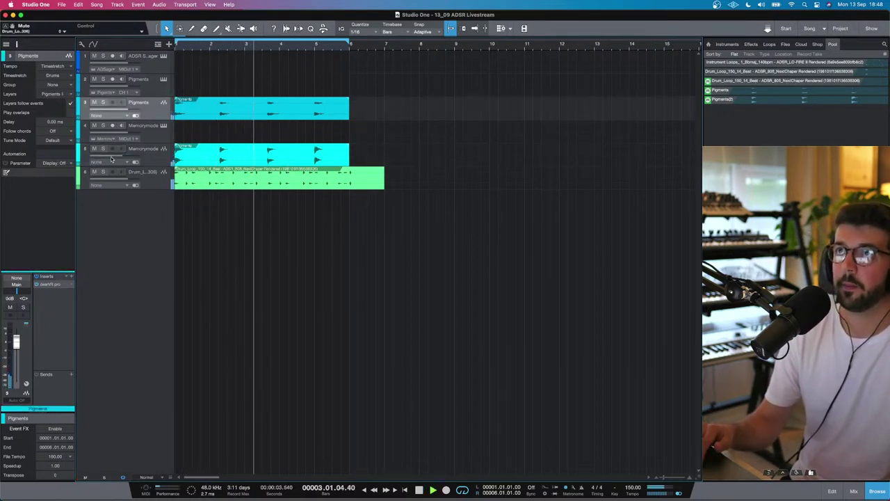
left_click_drag(111, 159, 148, 141)
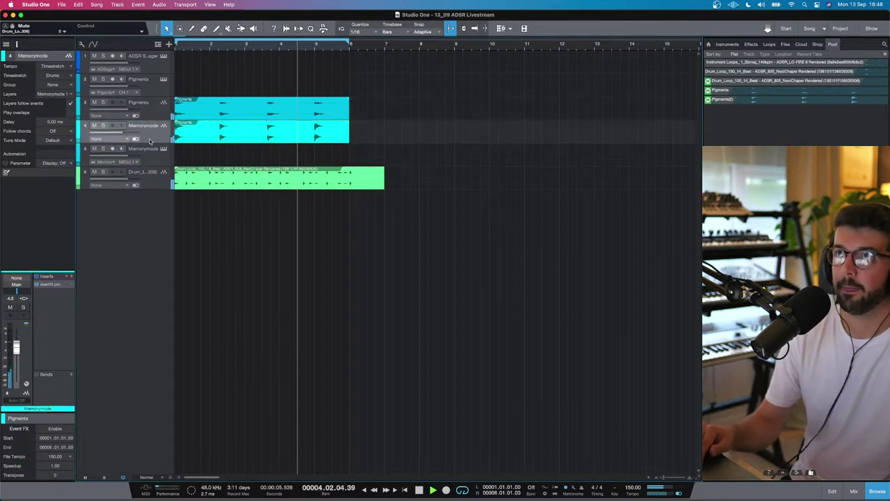
left_click_drag(142, 172, 149, 154)
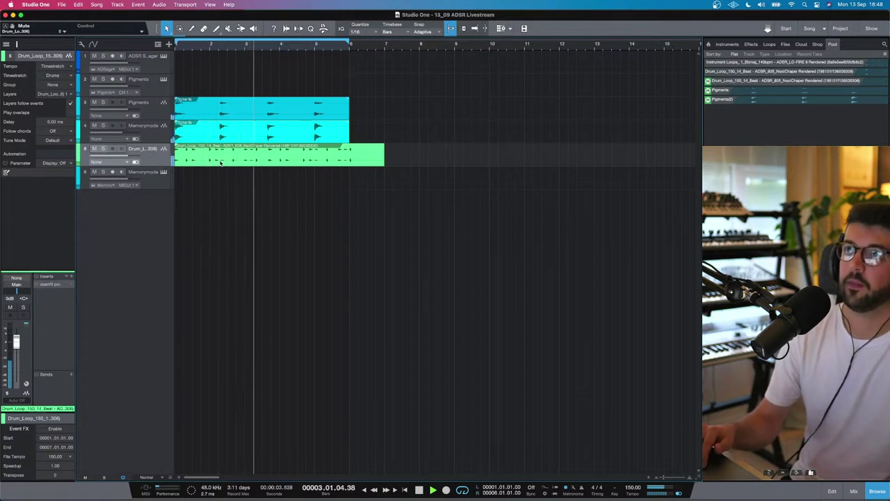
left_click_drag(280, 146, 280, 146)
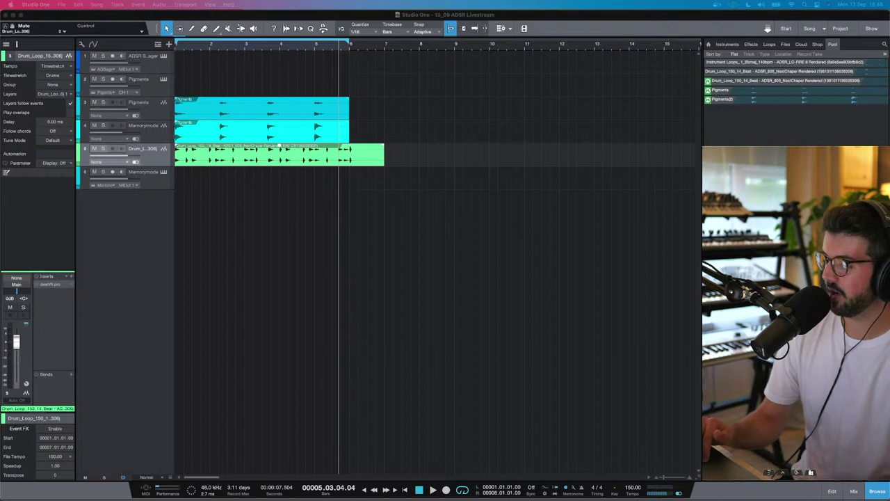
- Import the Skaters_Audio 1 recording at bar 1 on a new audio track and audition it soloed from the start
left_click_drag(531, 444, 208, 276)
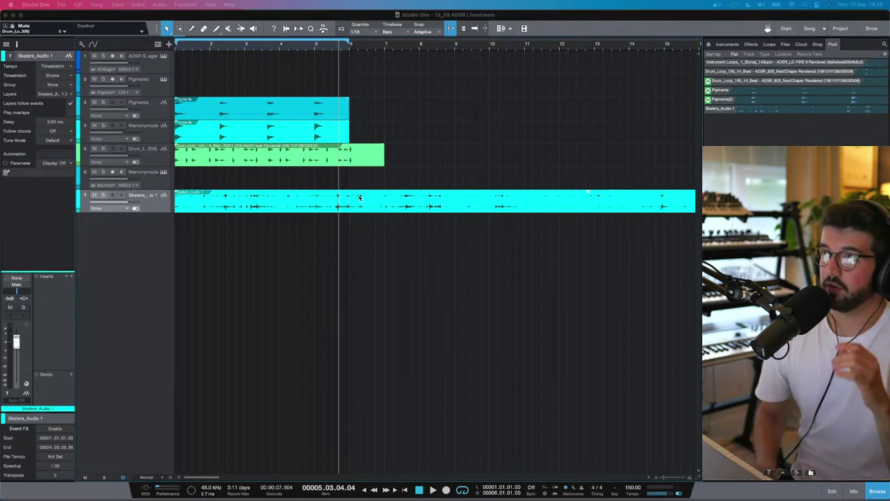
left_click(103, 195)
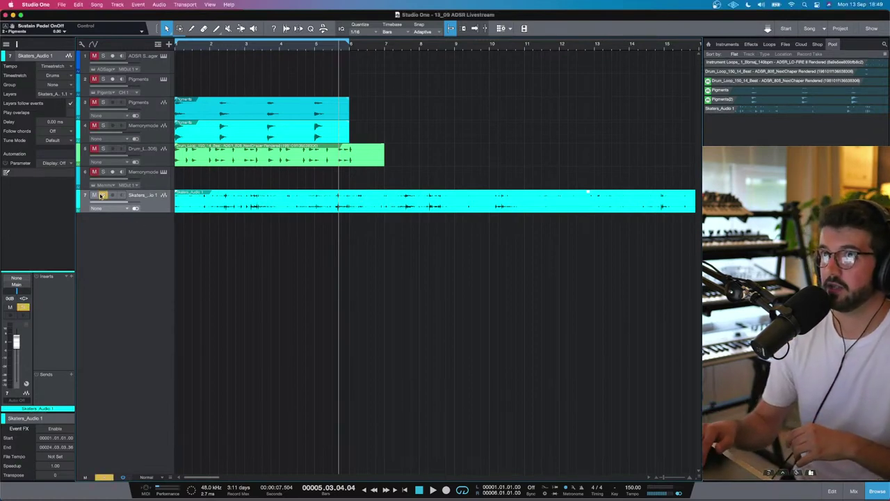
key("Home")
key("space")
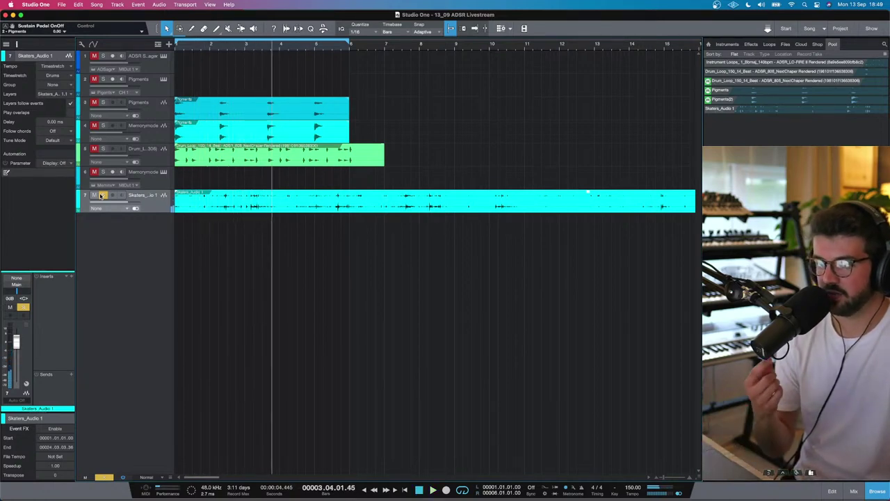
key("space")
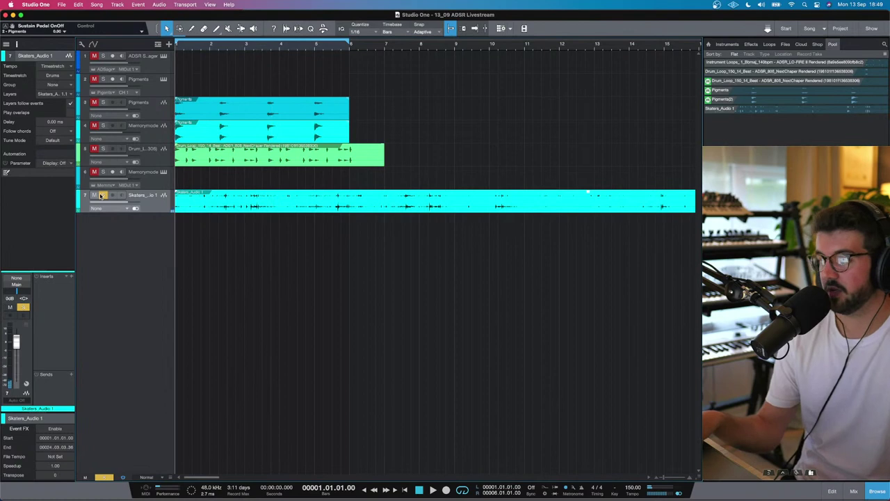
- Split the Skaters_Audio 1 event at bar 6 and delete everything after the split
left_click(190, 28)
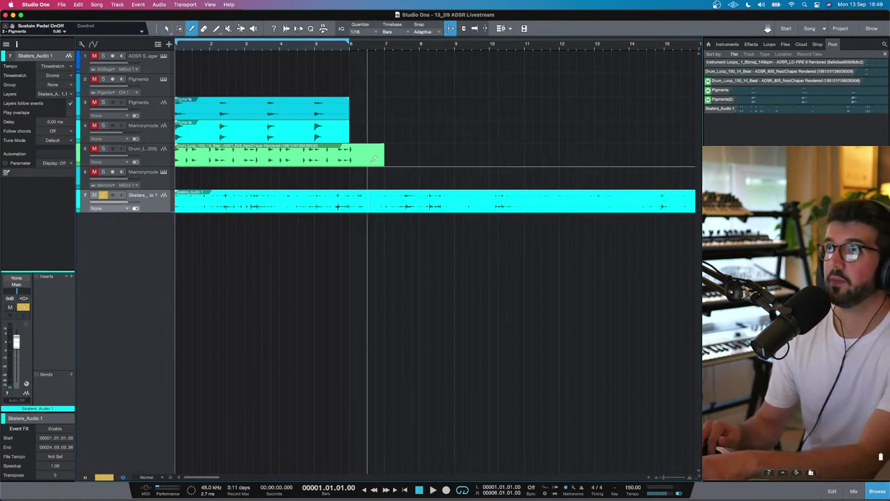
left_click(358, 196)
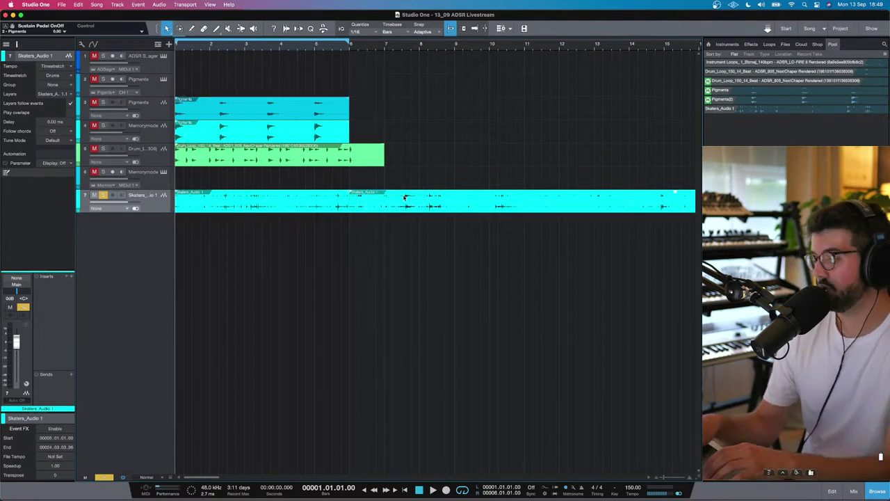
key("Delete")
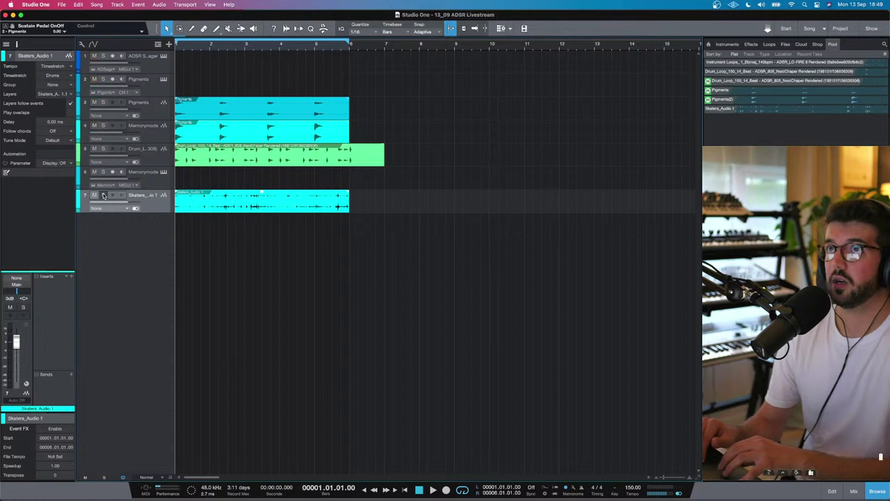
- Insert the kHs Frequency Shifter effect on the Skaters_Audio 1 track and solo that track
left_click(71, 278)
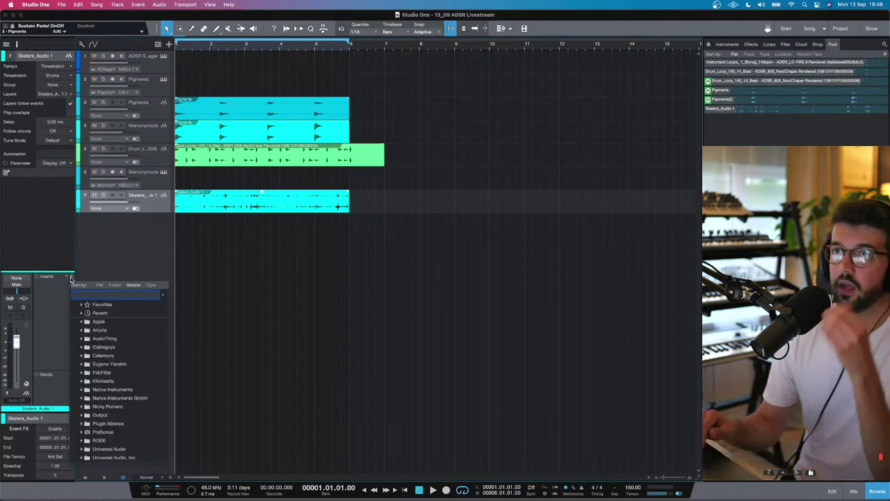
type("eq")
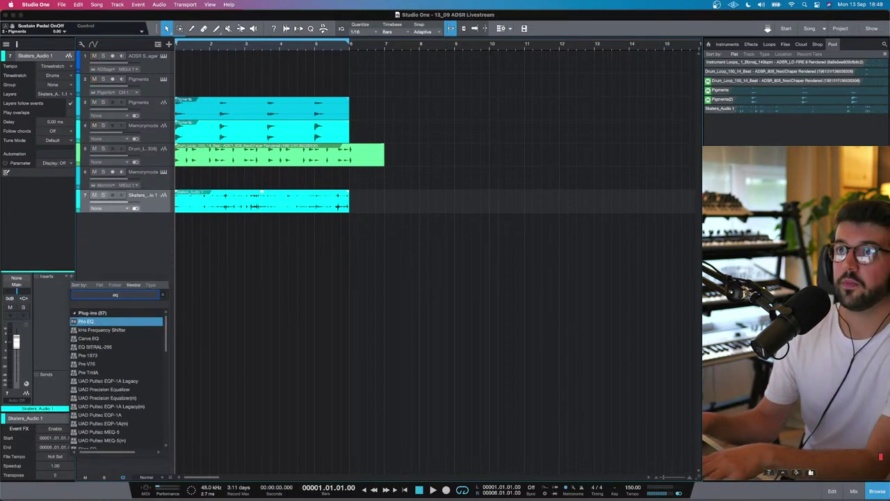
key("BackSpace")
key("BackSpace")
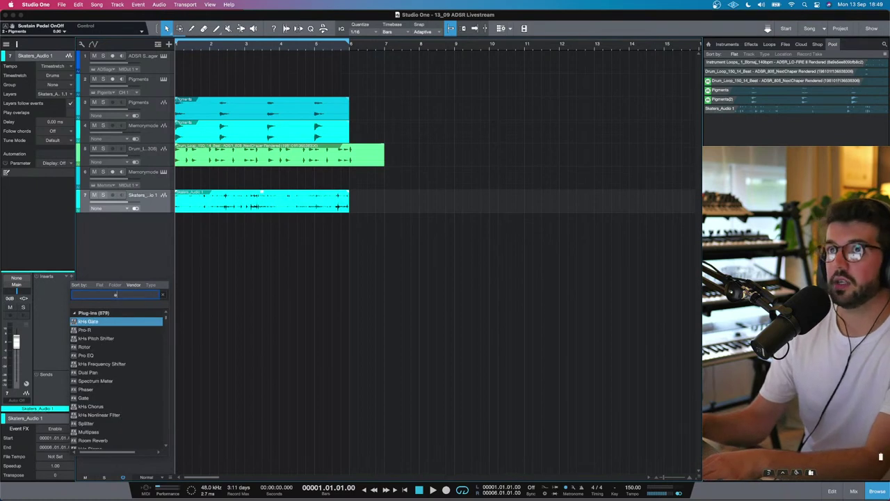
type("khs e")
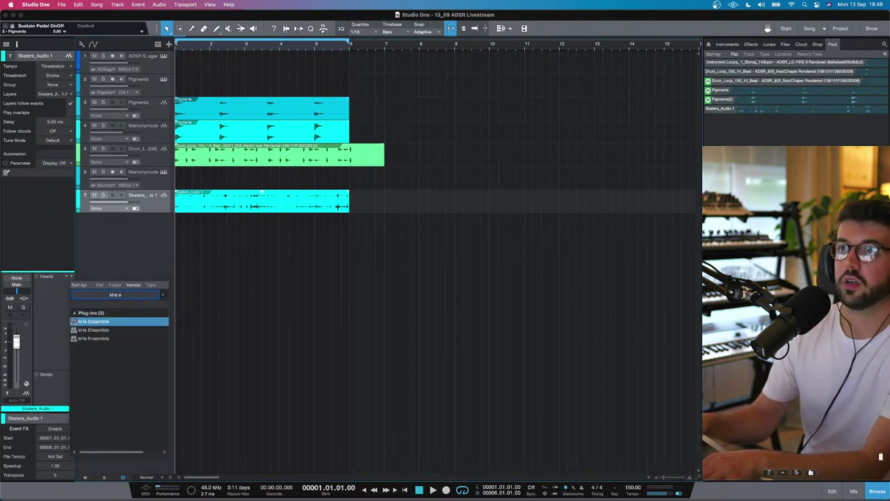
key("BackSpace")
key("BackSpace")
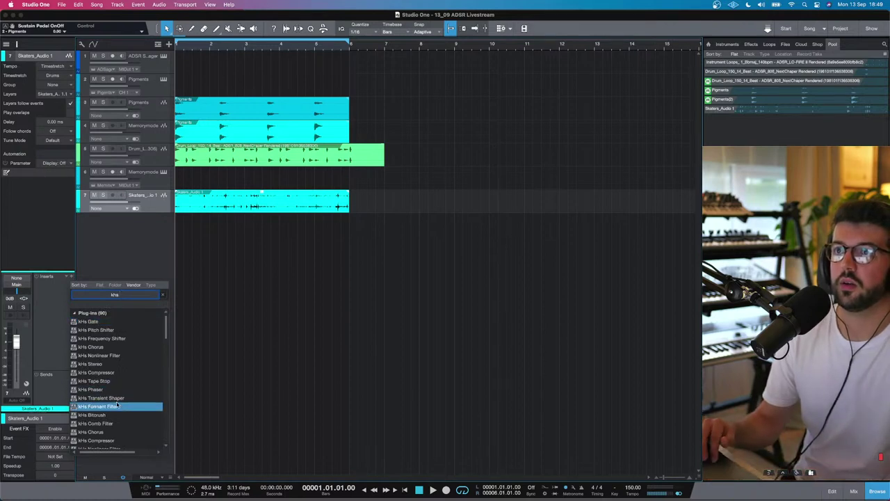
left_click(116, 431)
scroll(116, 430, "down", 2)
scroll(116, 430, "down", 6)
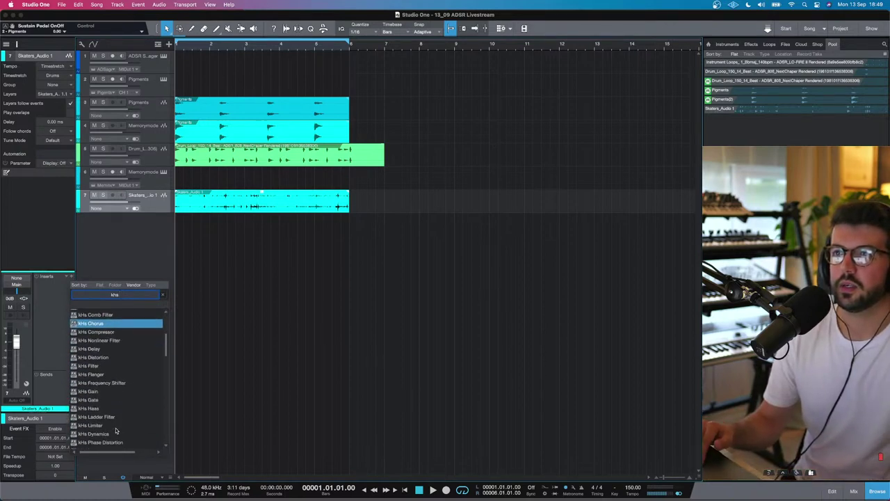
left_click(120, 381)
left_click(168, 281)
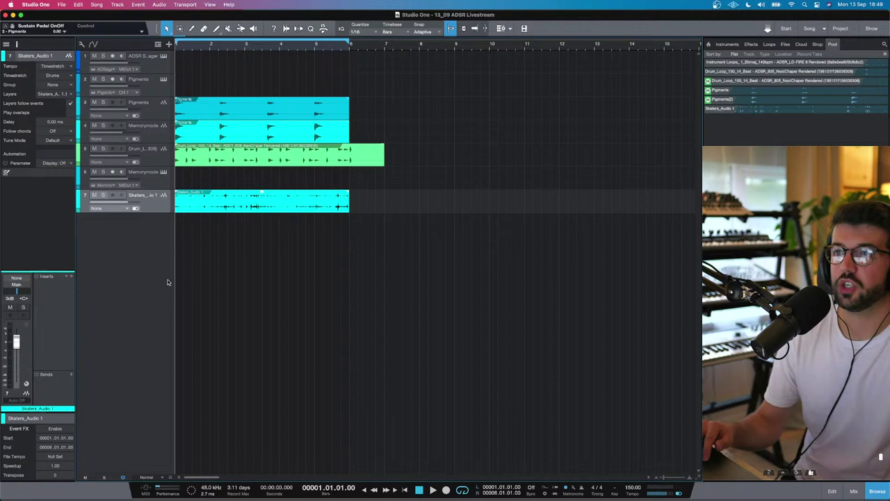
left_click(103, 196)
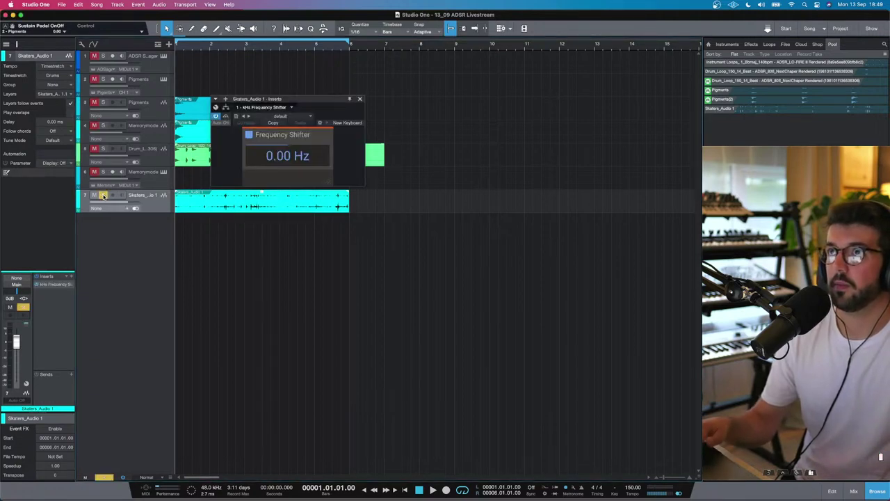
- Set the Frequency Shifter on the Skaters_Audio 1 track to 24.3 Hz during playback, then stop and unsolo the track
key("space")
mouse_move(288, 156)
left_mouse_down()
mouse_move(287, 139)
mouse_move(287, 168)
mouse_move(281, 156)
left_mouse_up()
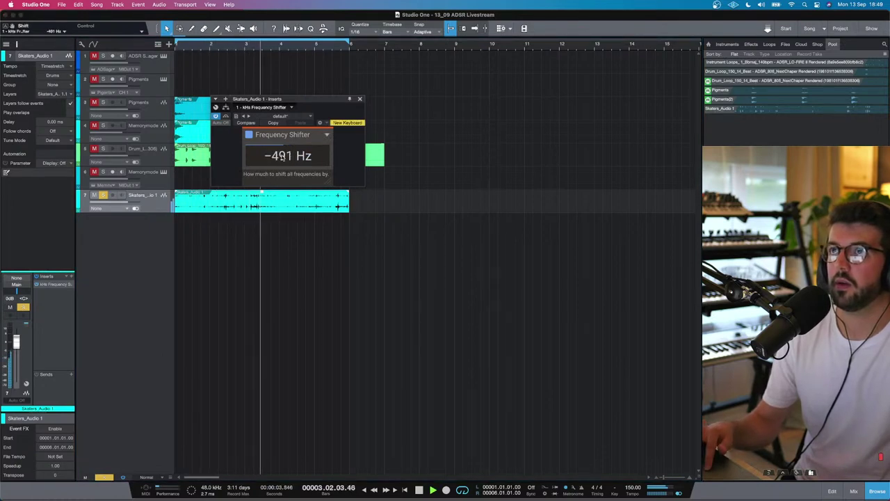
scroll(281, 156, "up", 10)
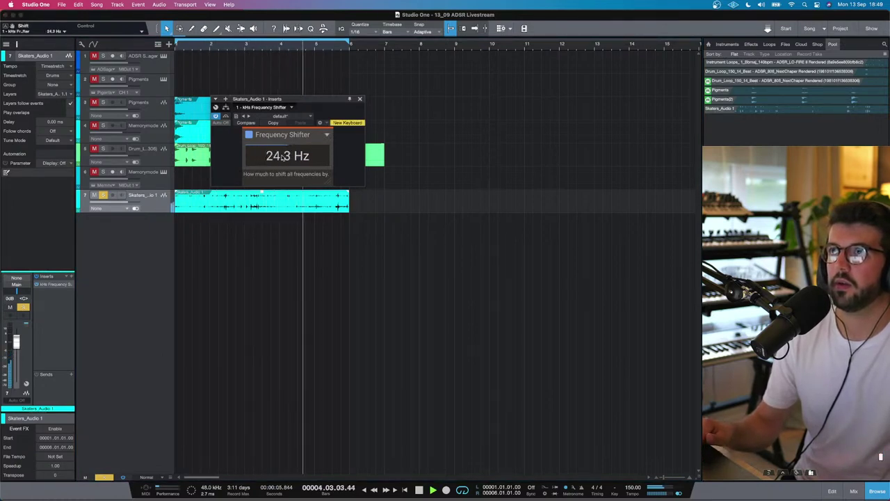
key("space")
left_click(104, 195)
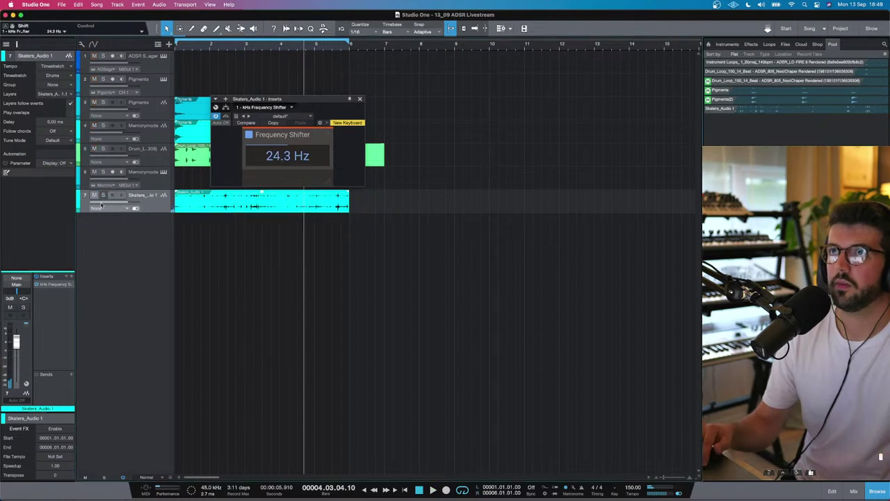
- Insert the stock Gate effect after the Frequency Shifter on the Skaters_Audio 1 track
left_click(72, 277)
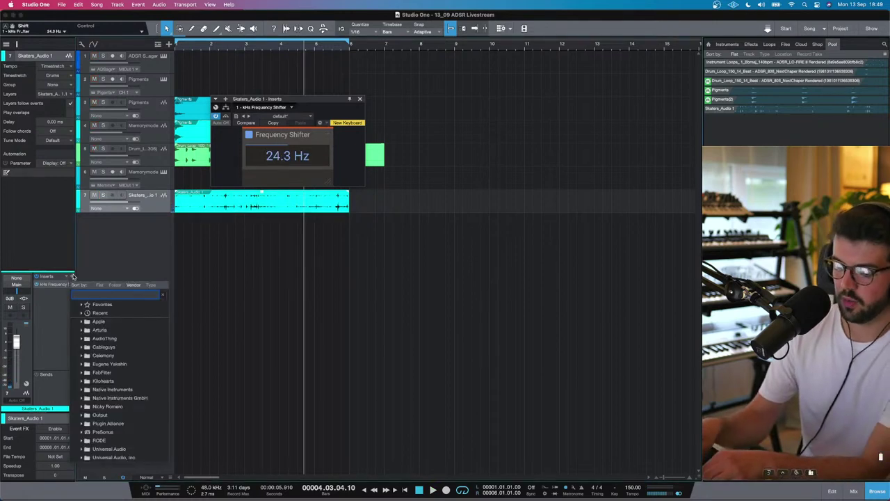
left_click(111, 241)
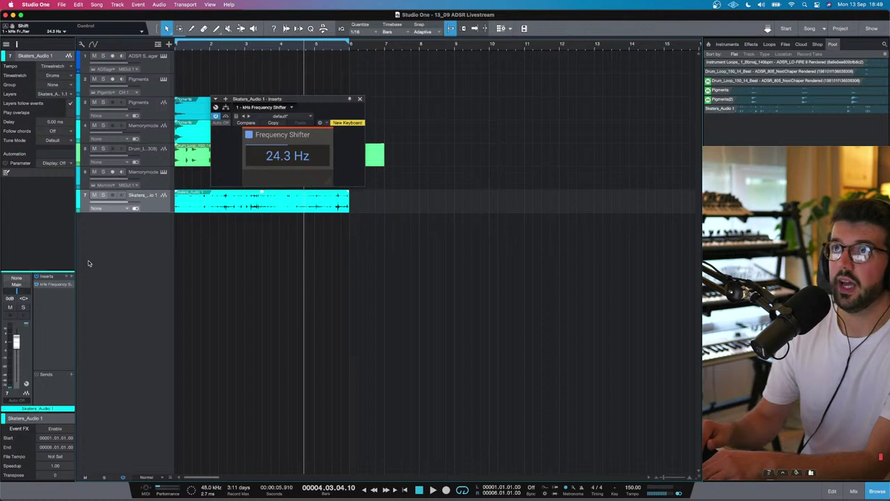
left_click(72, 277)
type("gate")
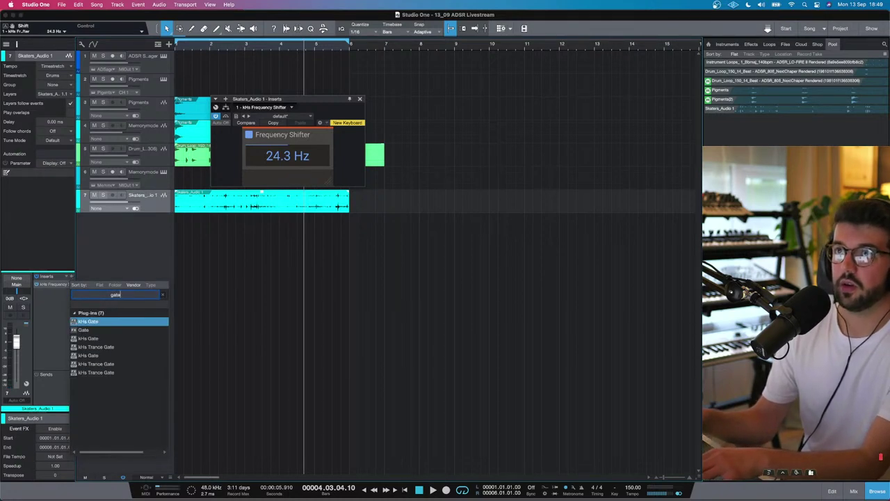
key("Down")
key("Return")
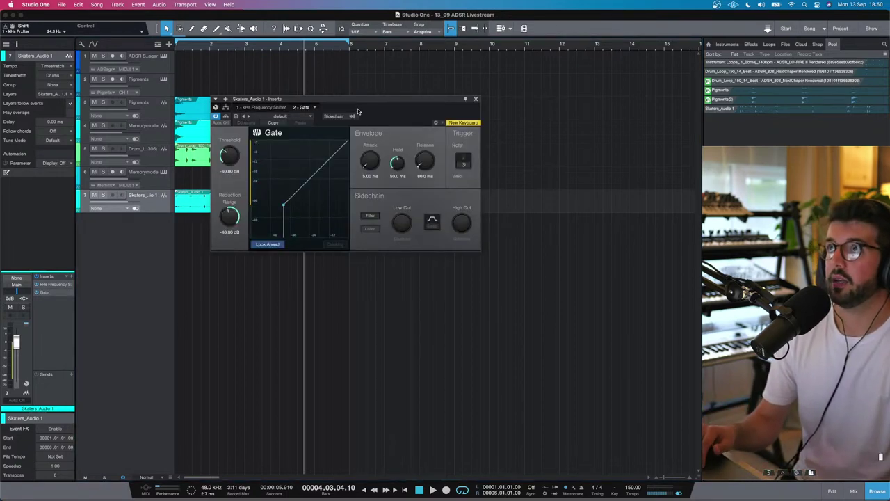
- Assign the drum loop track as the Gate's sidechain source
left_click_drag(357, 103, 431, 175)
left_click(427, 189)
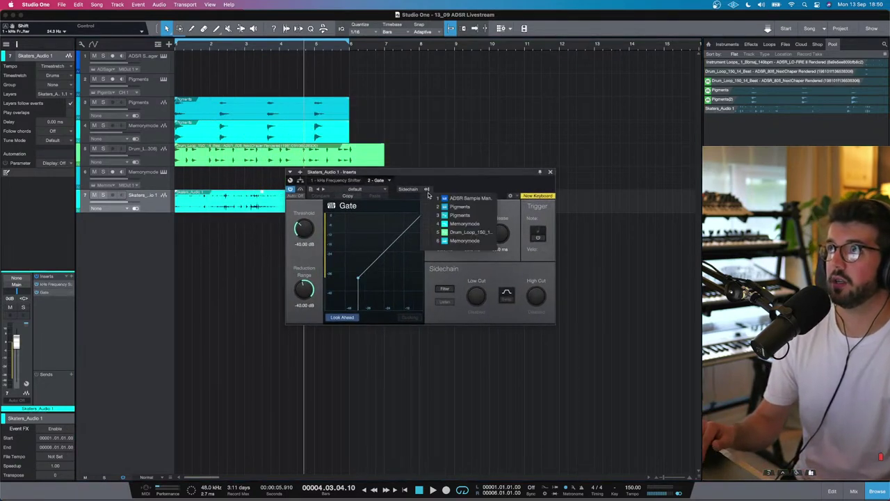
left_click(440, 172)
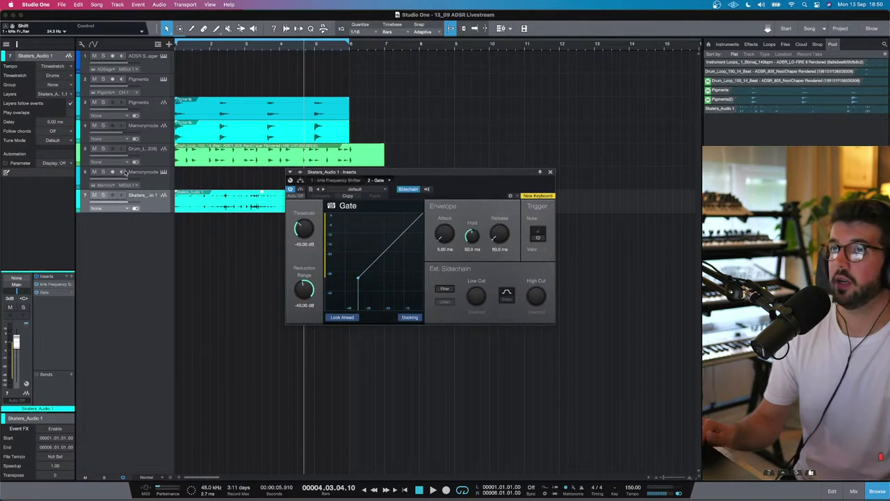
- Solo the drum loop and Skaters_Audio 1 tracks and move Skaters_Audio 1 directly below the drum loop track
left_click(102, 149, "alt")
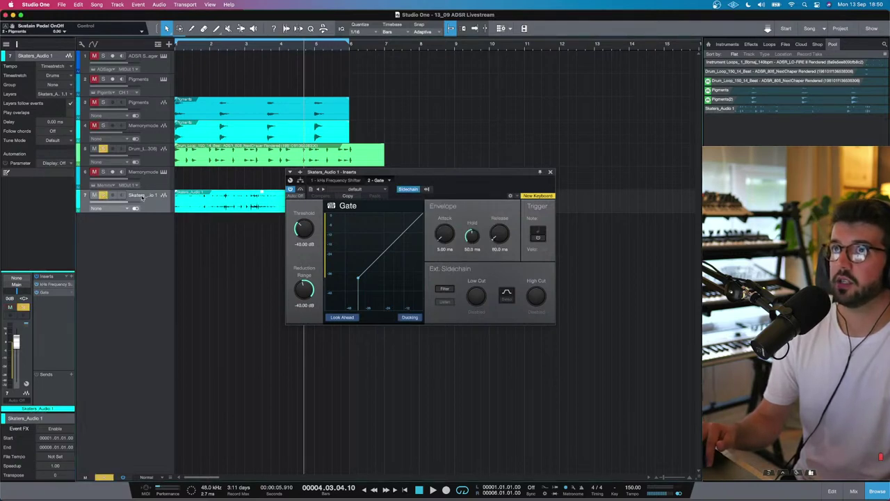
left_click_drag(146, 178, 150, 174)
key("comma")
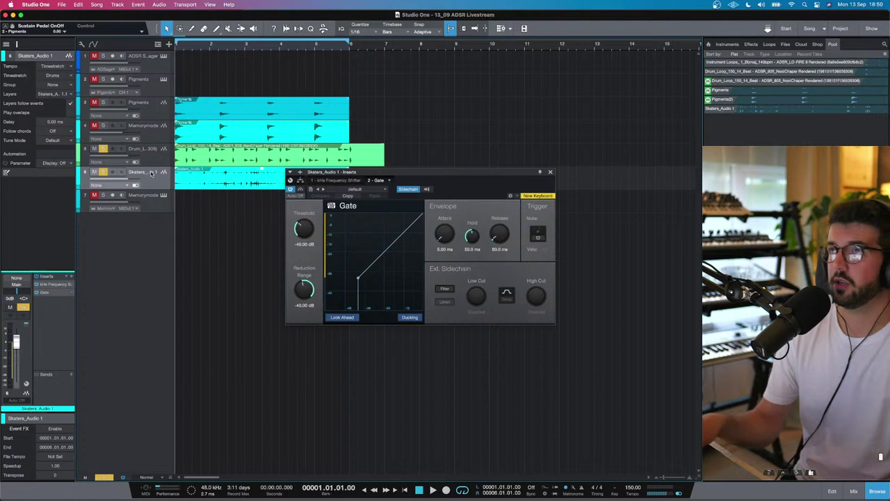
- Turn off the Gate's Ducking and set threshold to -35.50 dB, attack to 0.05 ms and range to about -43 dB during playback
left_click(405, 318)
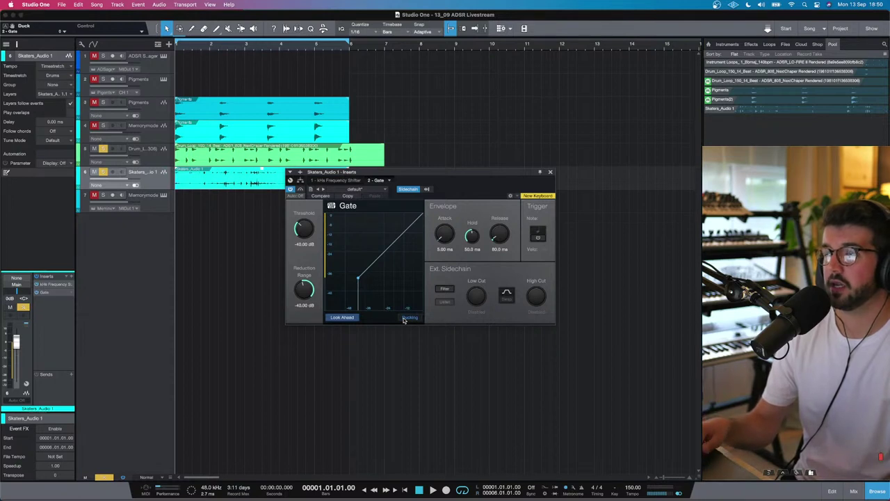
key("space")
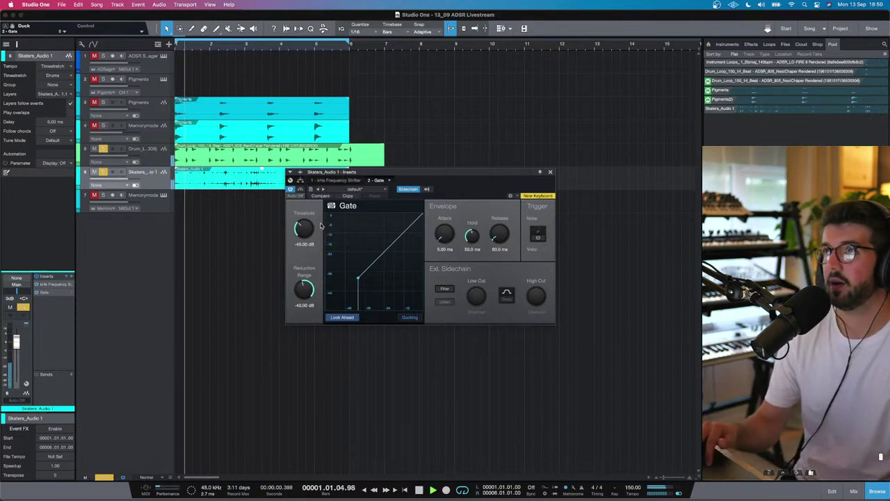
left_click_drag(306, 228, 308, 222)
left_click(409, 317)
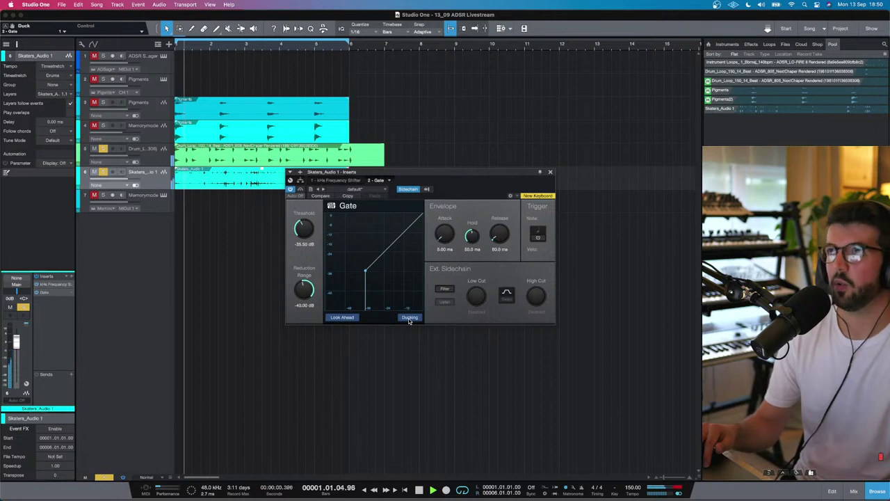
left_click(410, 317)
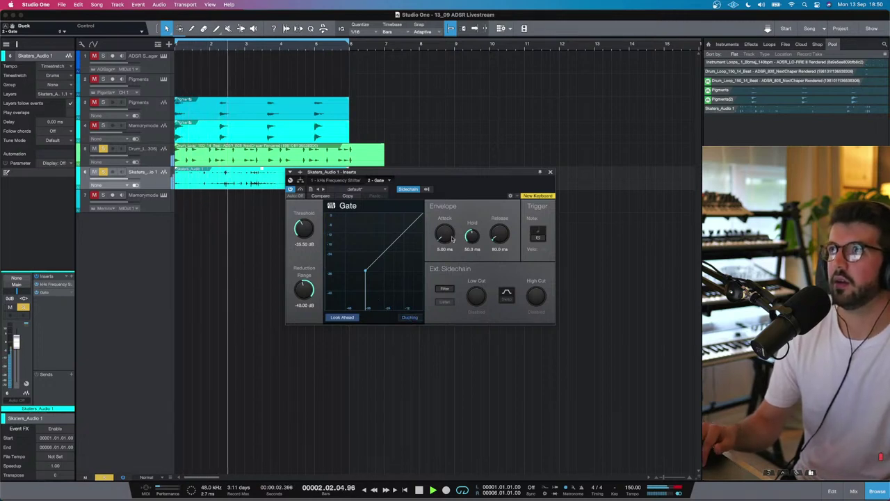
left_click_drag(444, 234, 479, 250)
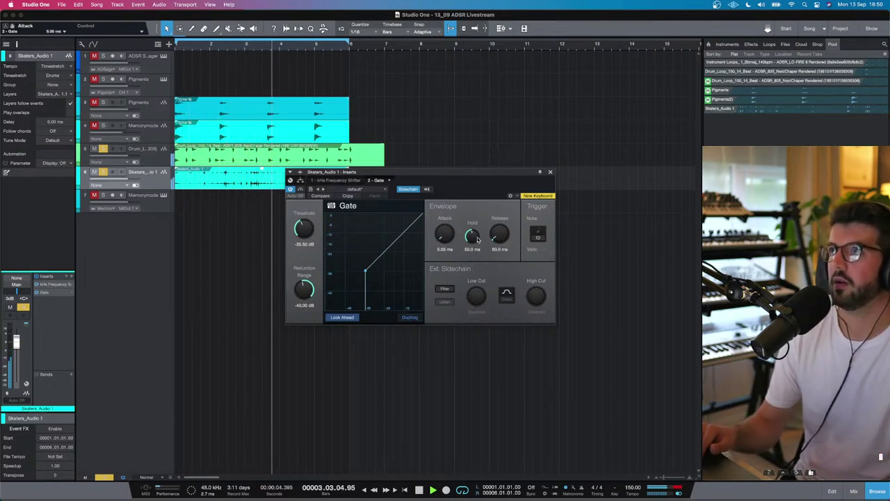
left_click_drag(303, 287, 305, 285)
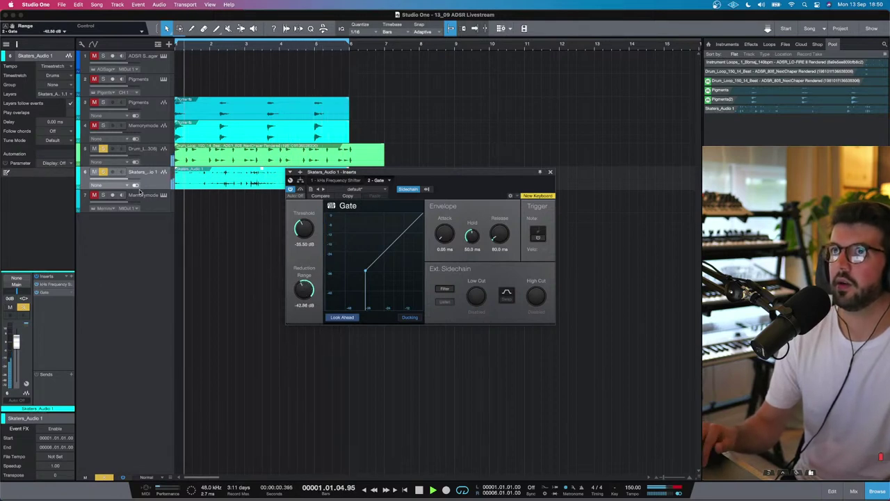
- Fine-tune the Frequency Shifter on the Skaters_Audio 1 track to 24.4 Hz
left_click(43, 285)
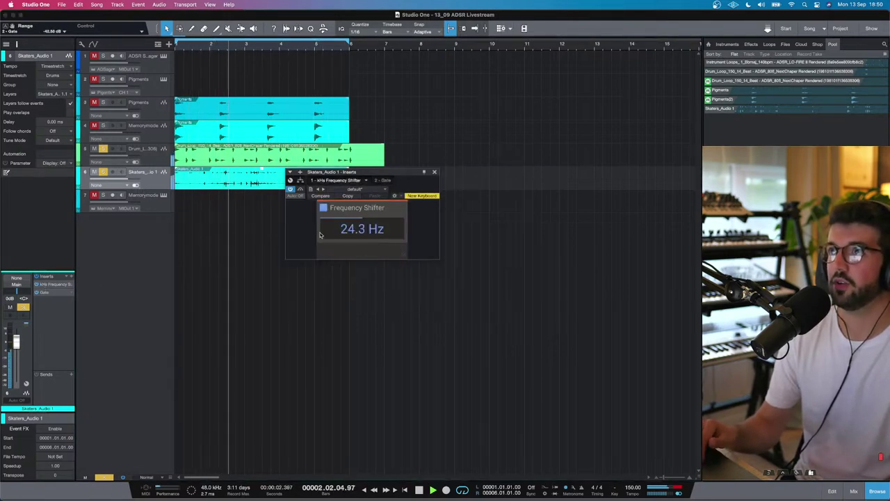
left_click_drag(338, 240, 396, 226)
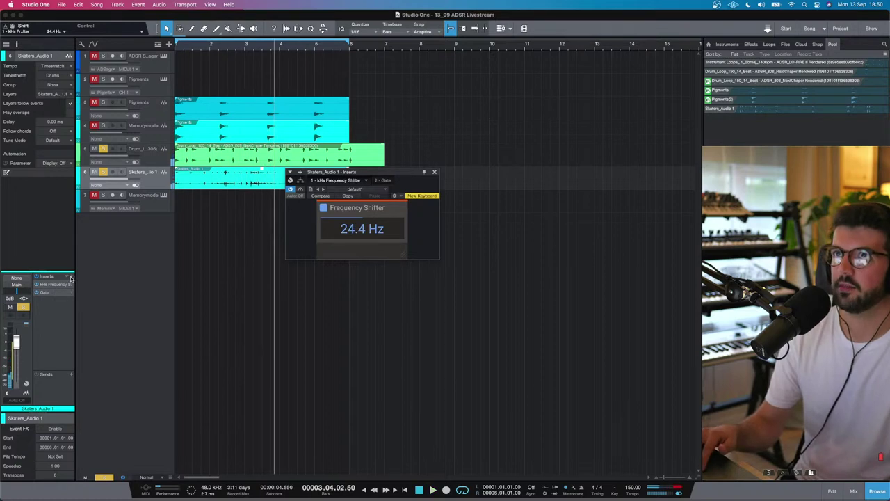
- Insert Pro EQ after the Gate on the Skaters_Audio 1 track
left_click(70, 278)
type("eq")
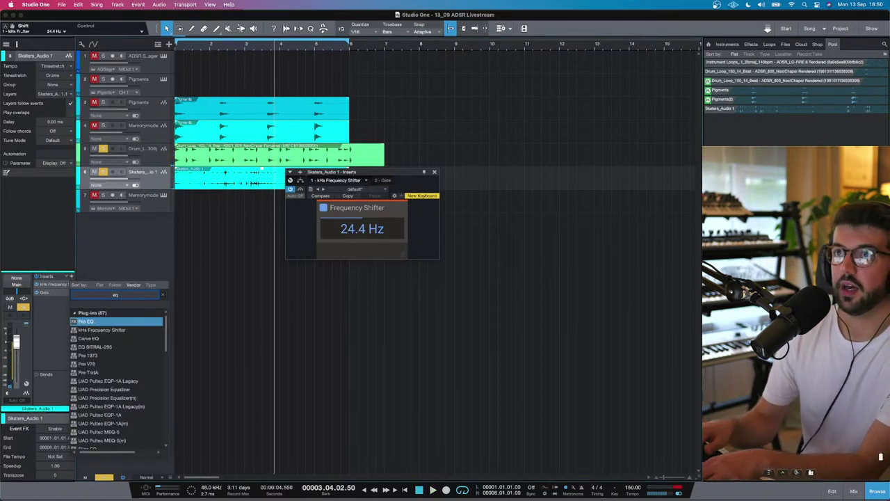
left_click(100, 321)
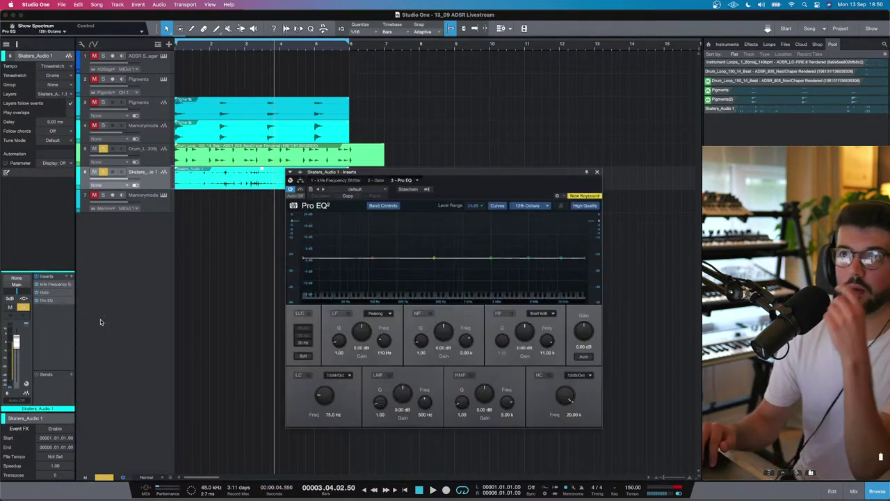
- Enable Pro EQ's LLC filter, set the low-cut frequency to about 708 Hz, and close the effect window
left_click(309, 313)
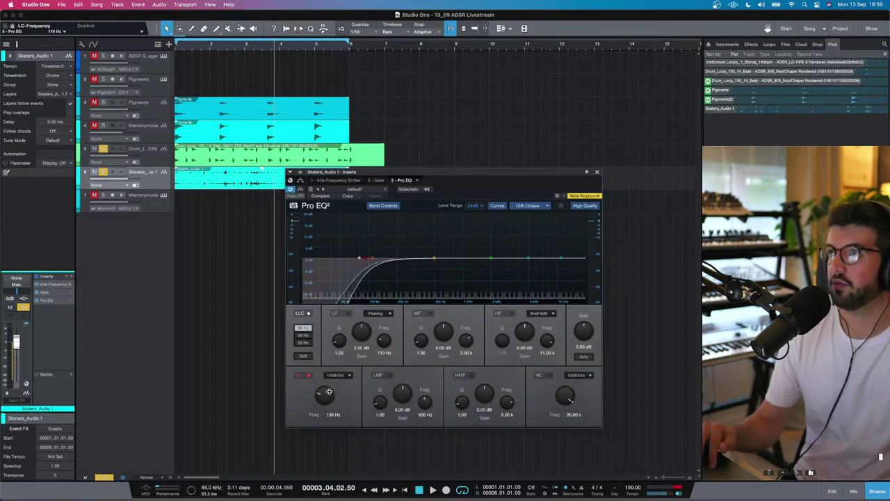
left_click_drag(331, 390, 332, 375)
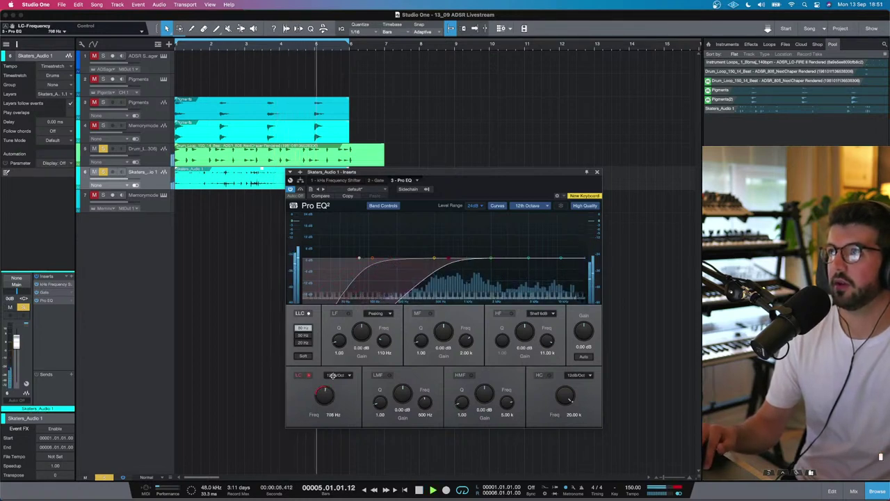
left_click(596, 172)
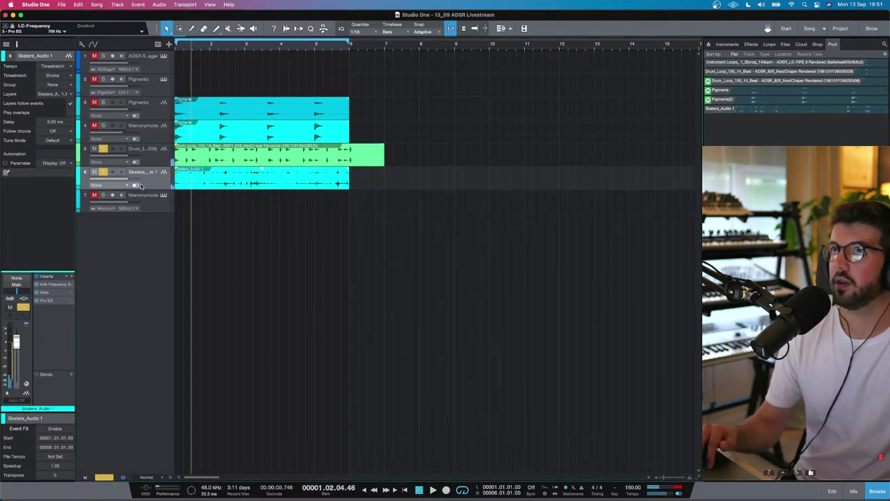
- Trim the drum loop event to end at bar 6 and audition all tracks unsoloed from the start
left_click(155, 118)
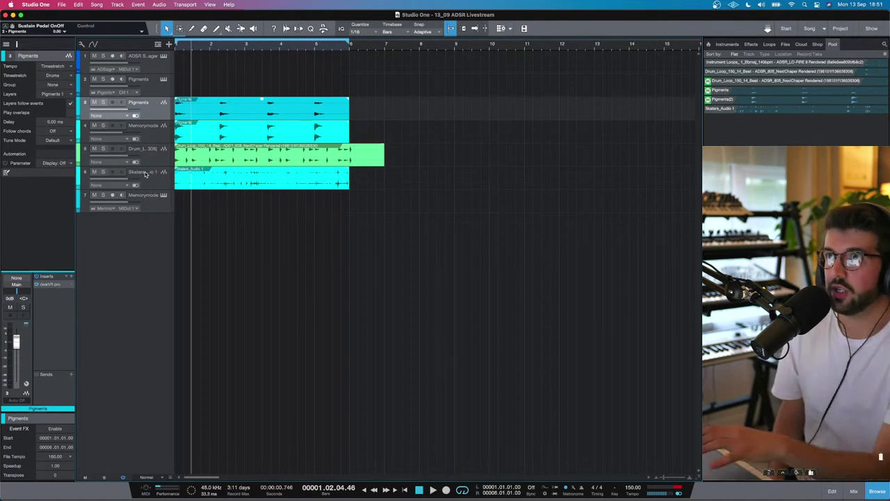
key("comma")
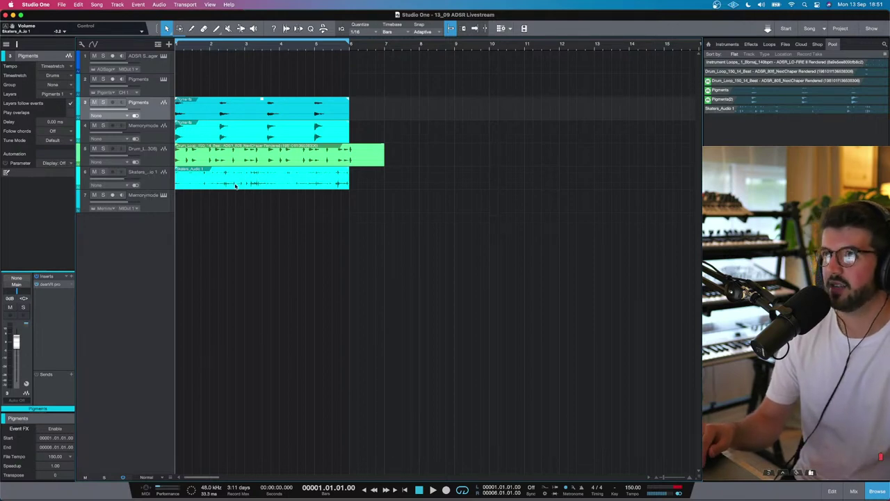
left_click_drag(387, 149, 353, 148)
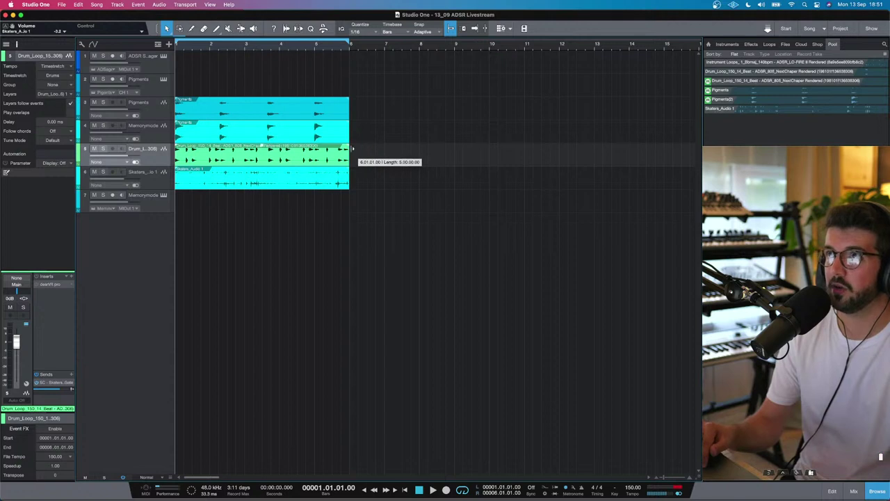
key("space")
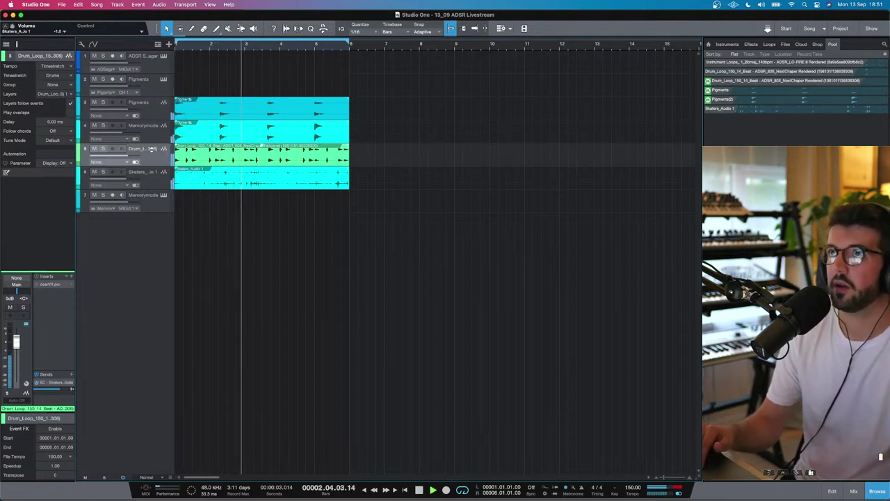
left_click(139, 202)
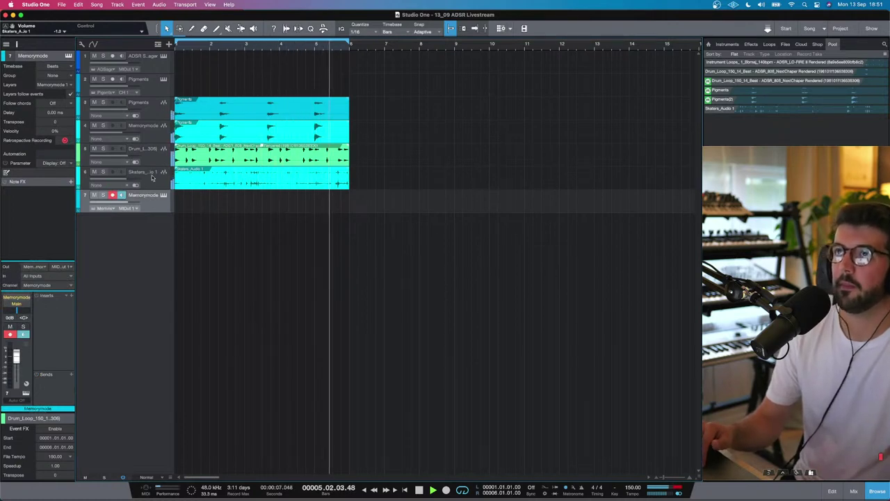
left_click(130, 179)
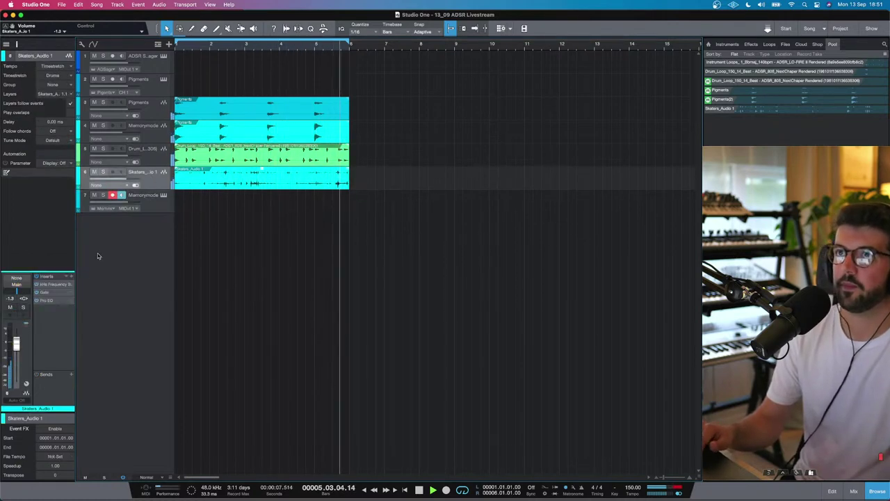
- Load an 80s preset from the Basses category in the Memorymode instrument, close it, and return the playhead to the start
left_click(157, 205)
left_click(164, 195)
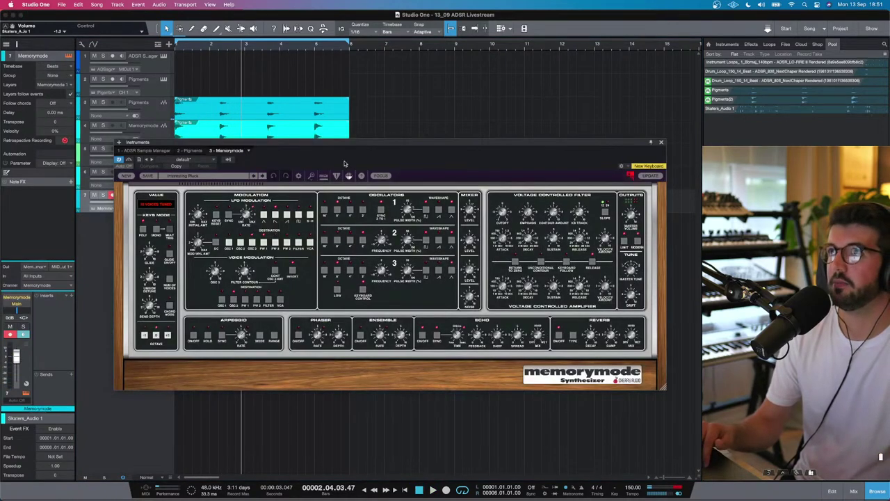
left_click(182, 175)
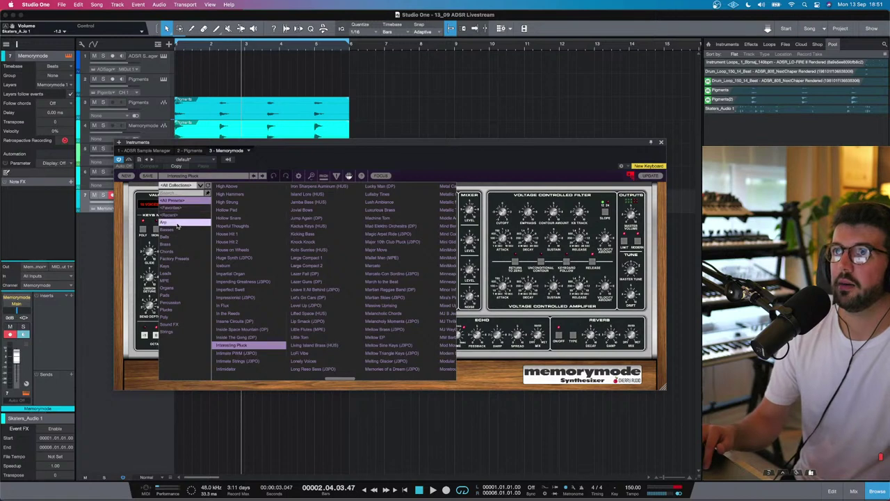
mouse_move(176, 231)
left_click(265, 187)
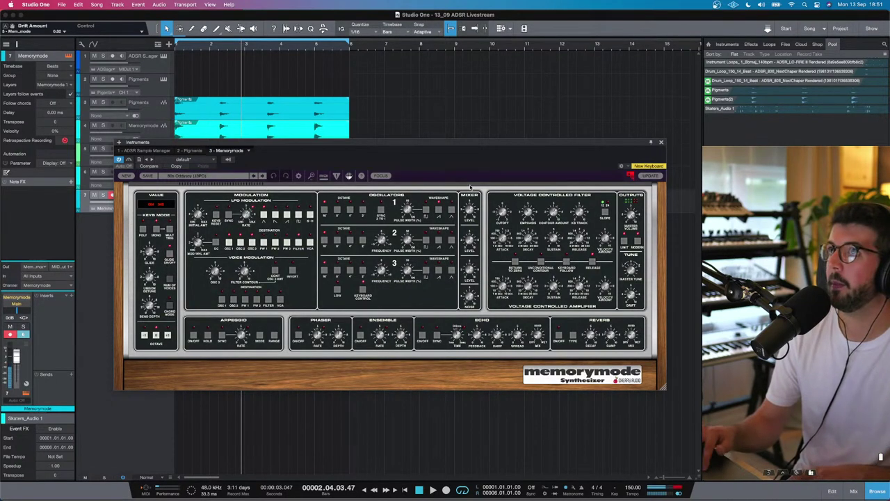
left_click(262, 176)
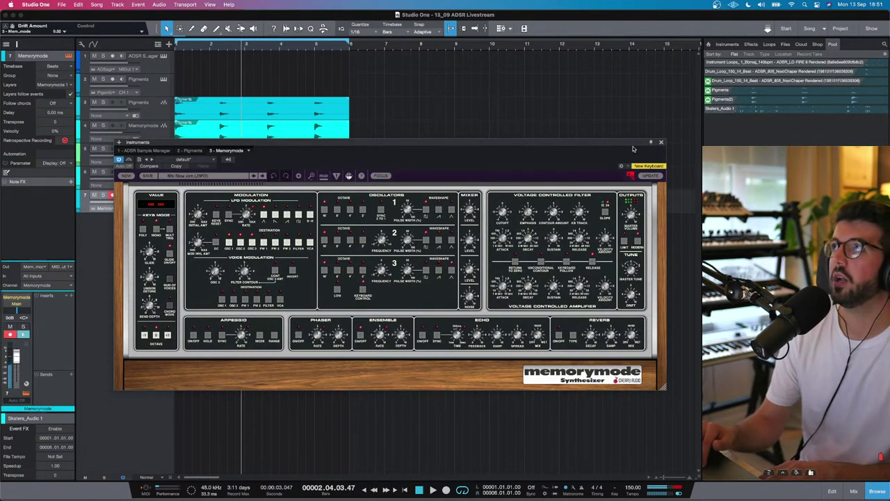
left_click(661, 144)
key("comma")
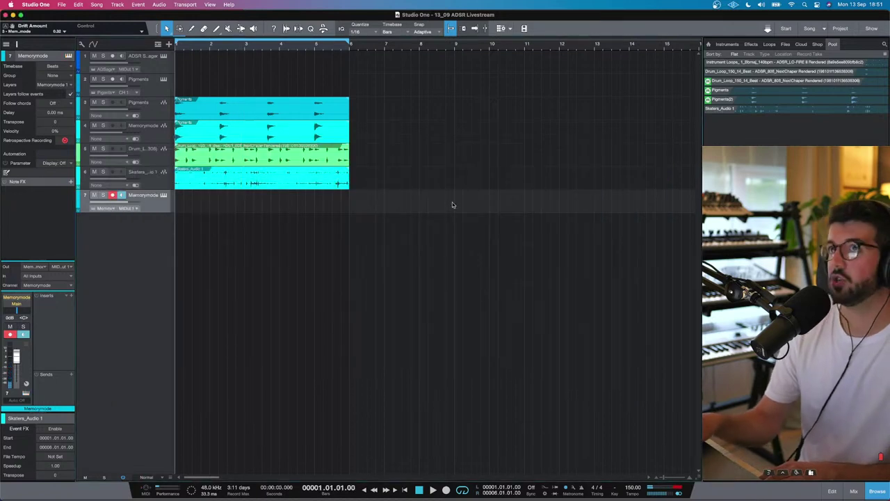
- Import the Water_Audio 1 recording onto a new track and copy the Gate from the Skaters_Audio 1 track onto it
key("space")
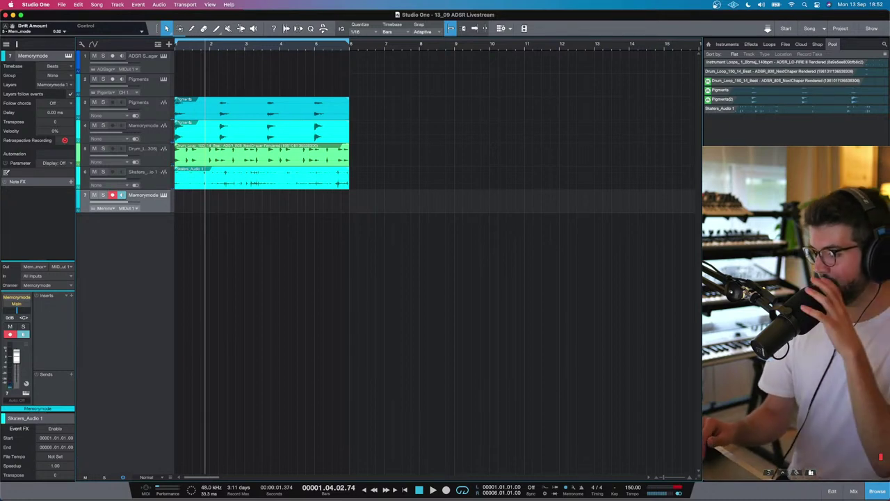
left_click_drag(626, 445, 175, 281)
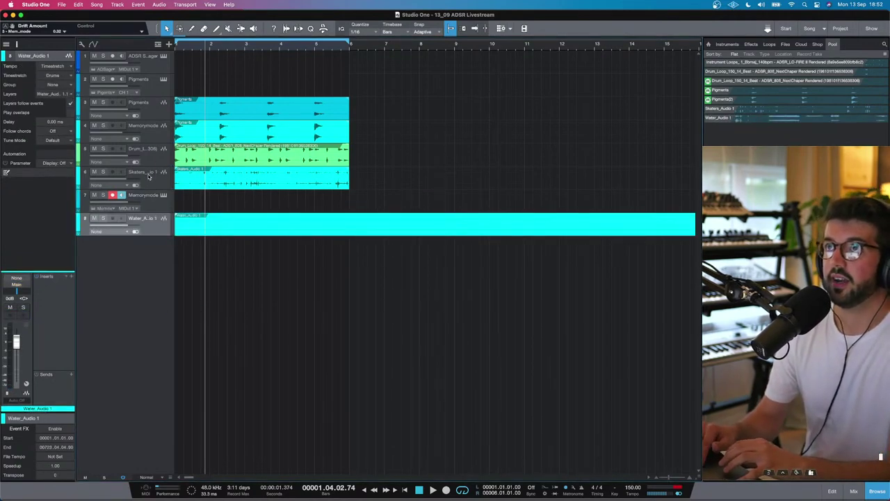
left_click(148, 177)
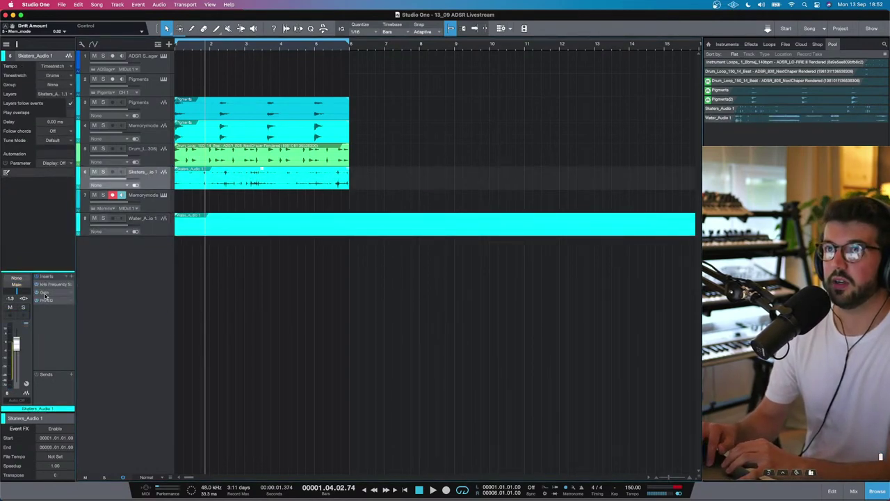
left_click_drag(45, 296, 159, 224)
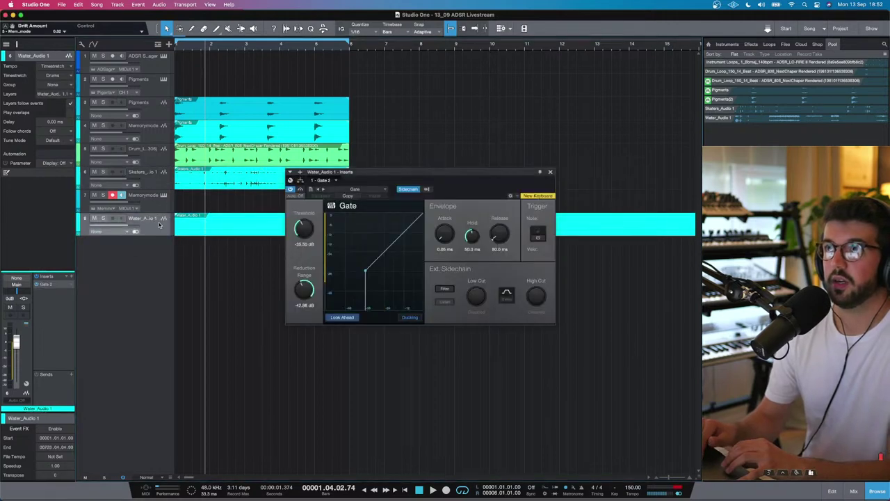
- Check the copied Gate's sidechain source, close the effect window, and play Water_Audio 1 soloed with the Gate active
key("space")
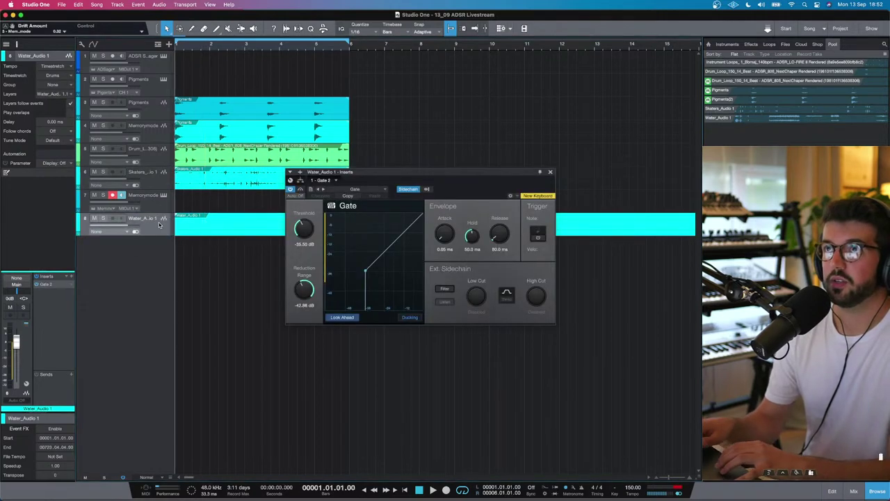
left_click(426, 190)
left_click(426, 189)
key("space")
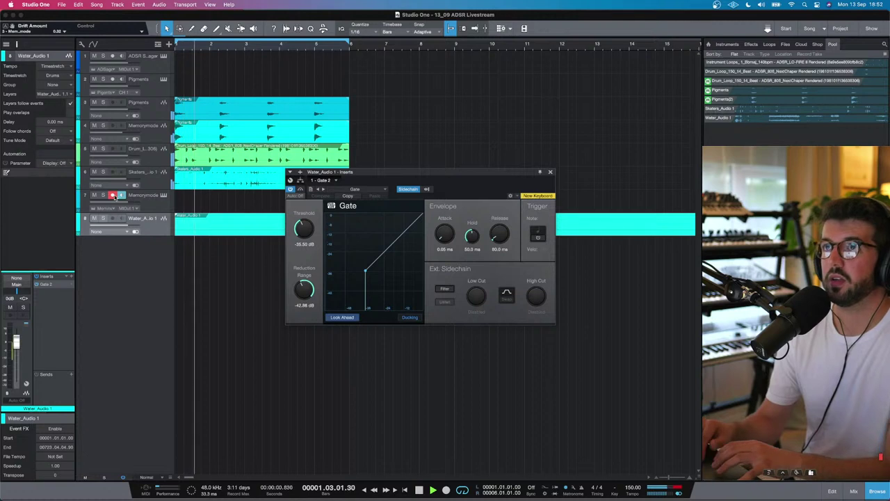
left_click(550, 171)
left_click(103, 217)
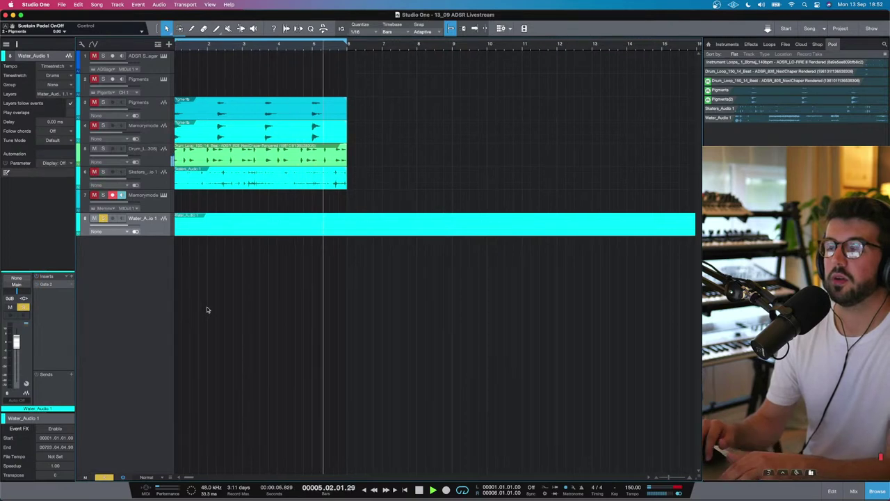
- Audition several sections across the whole Water_Audio 1 recording, undo its import, and select the Memorymode bass track
key("w")
key("w")
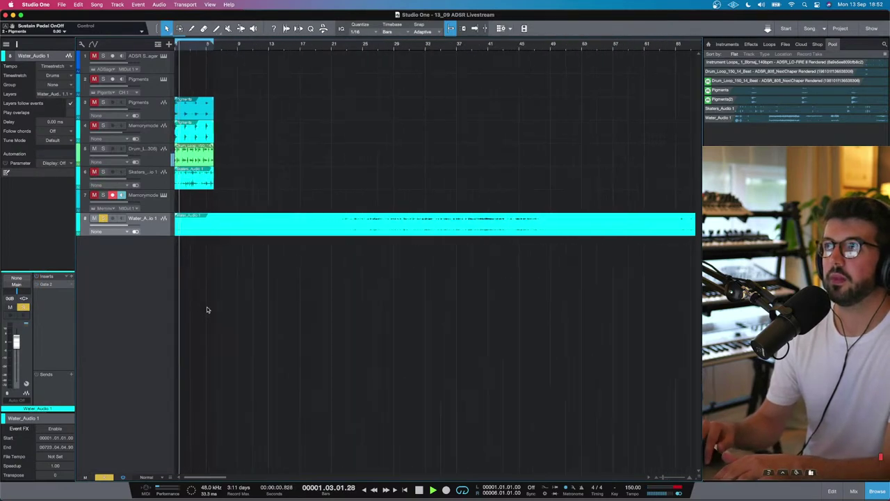
left_click(362, 49)
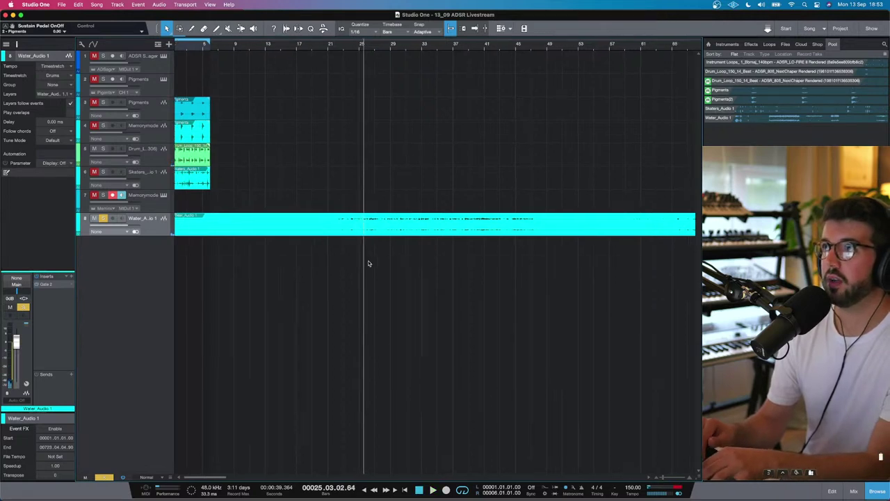
key("w")
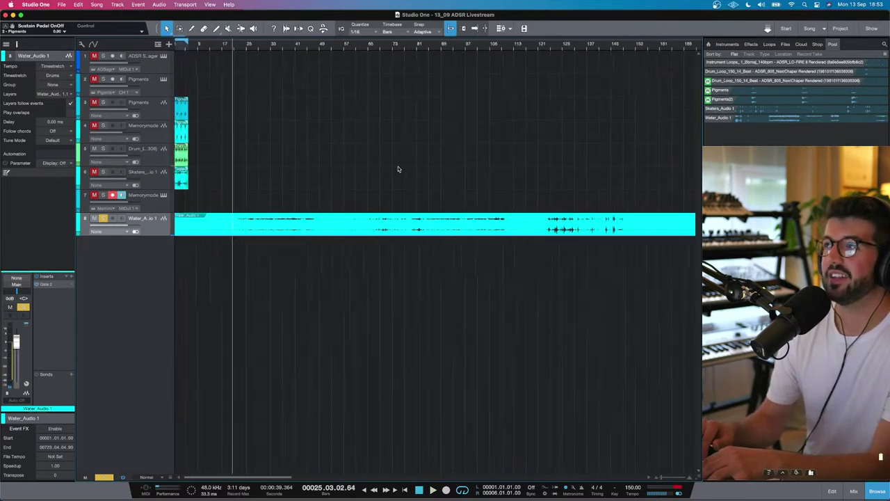
key("w")
left_click(430, 49)
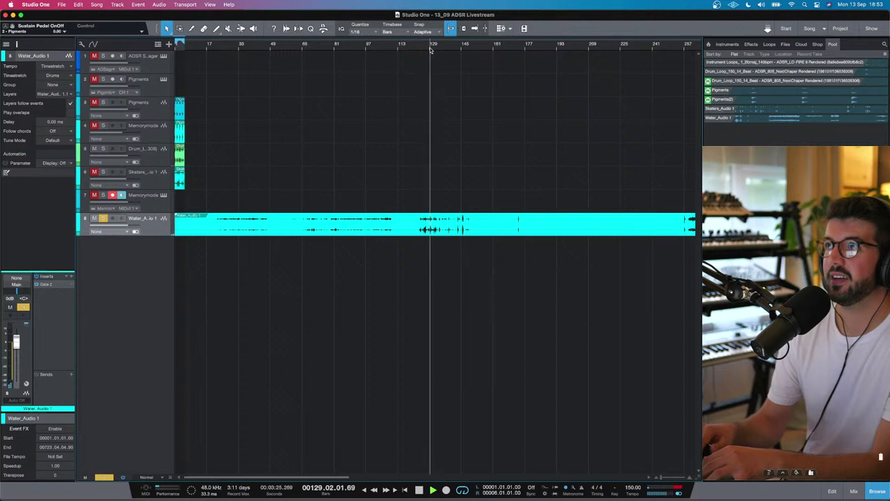
scroll(526, 81, "right", 5)
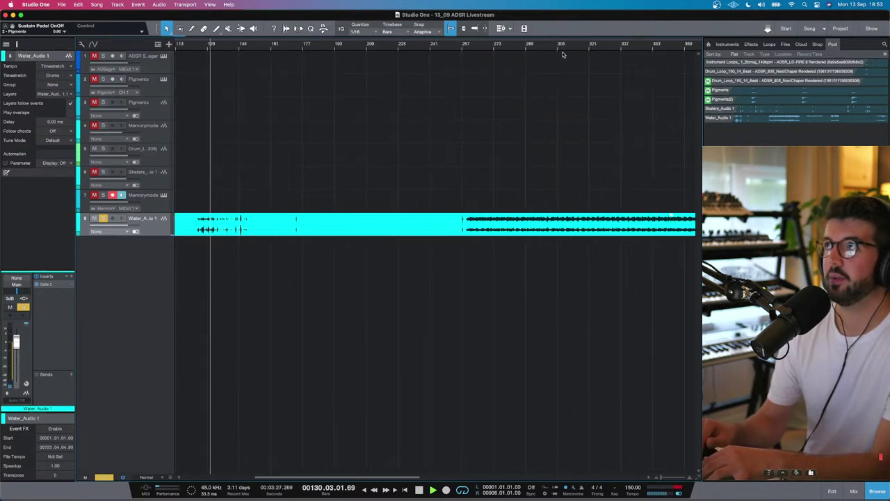
left_click(559, 50)
key("w")
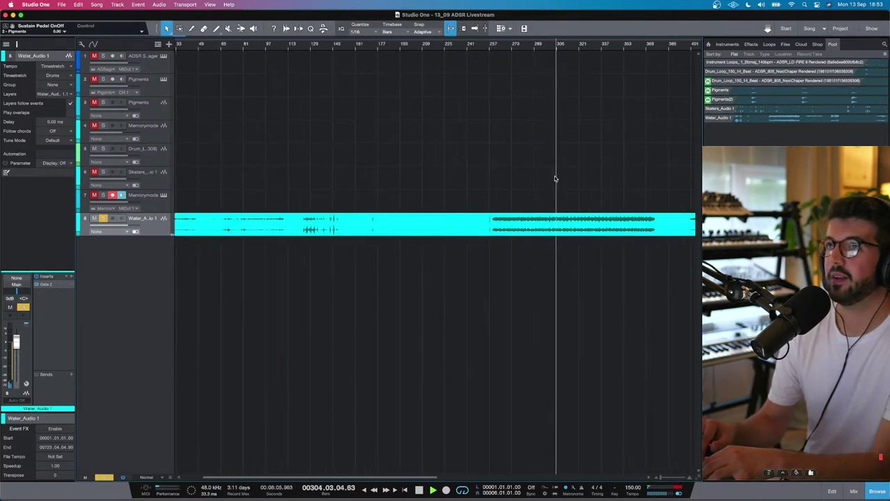
left_click(488, 46)
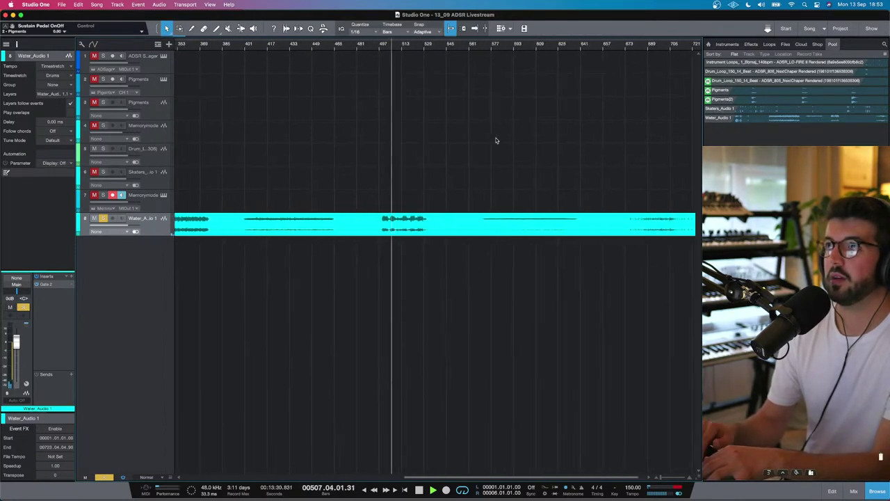
left_click(297, 48)
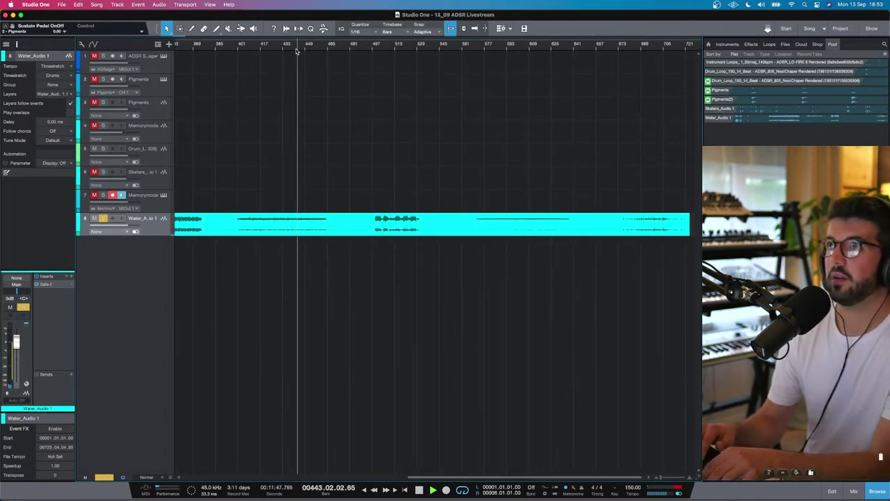
scroll(292, 200, "left", 5)
scroll(292, 199, "left", 10)
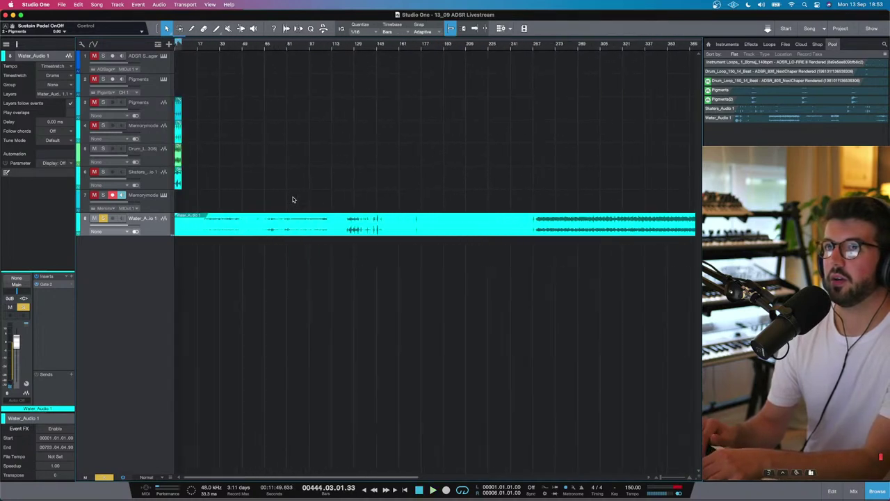
key("ctrl+z")
left_click(165, 209)
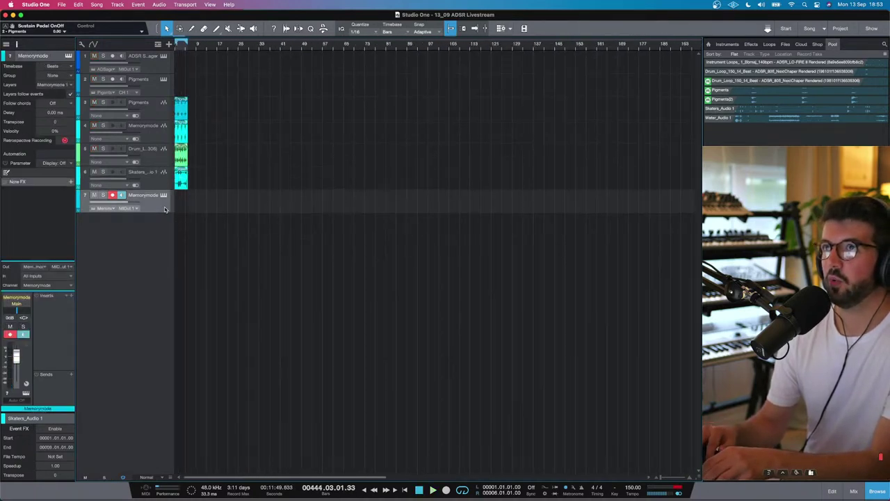
- Import the Blade_Audio 1 recording onto a new track starting at bar 1 and play it soloed
mouse_move(850, 498)
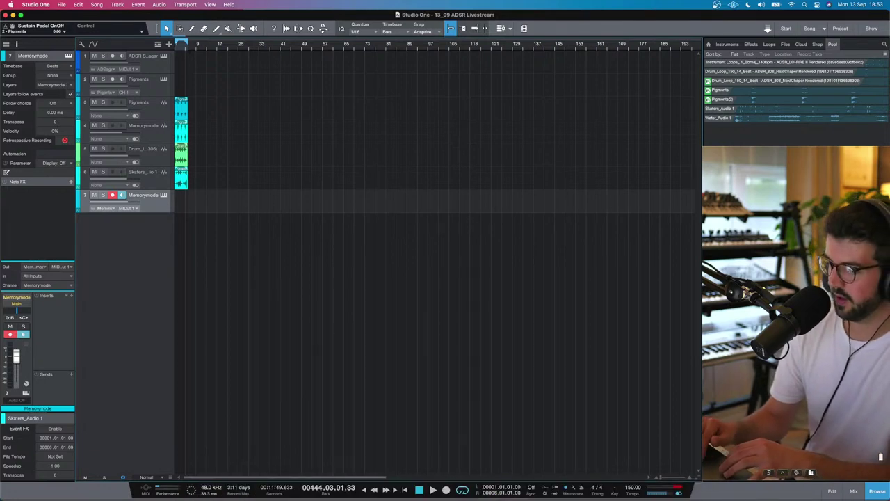
left_click_drag(459, 496, 188, 288)
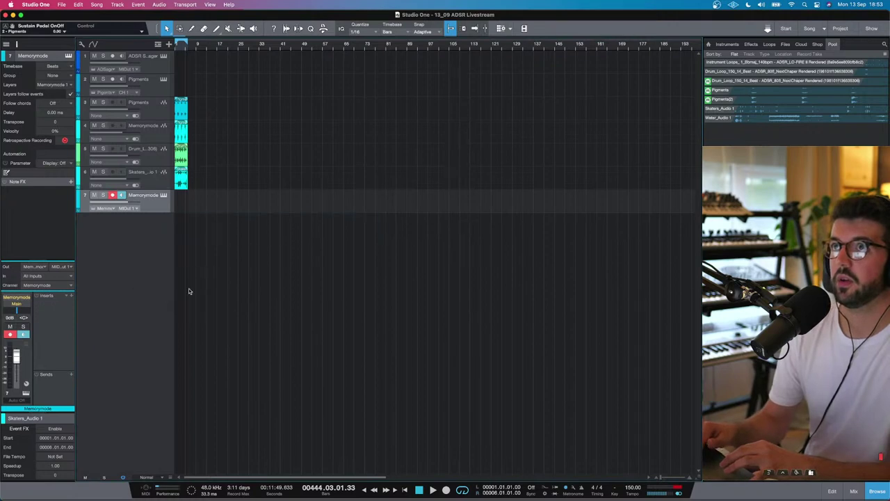
left_click(103, 218)
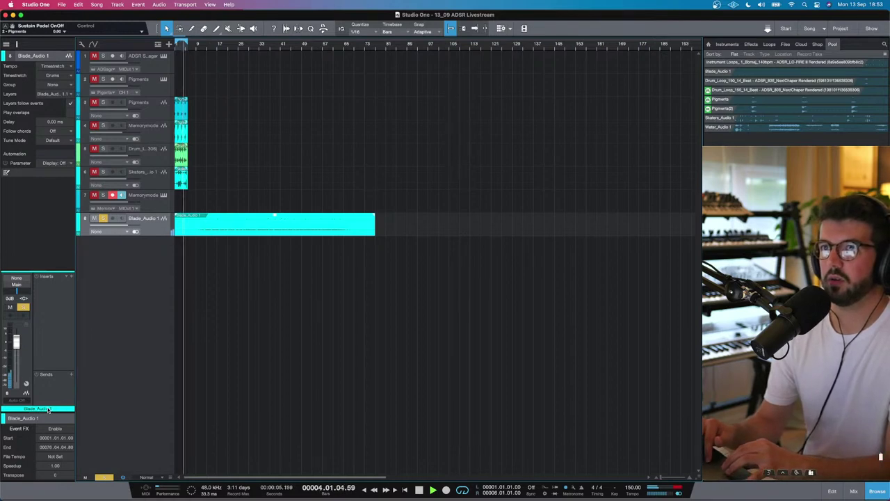
- Try a speedup of 0.01 and a different transposition on the Blade_Audio 1 event, and undo both changes
scroll(43, 411, "down", 3)
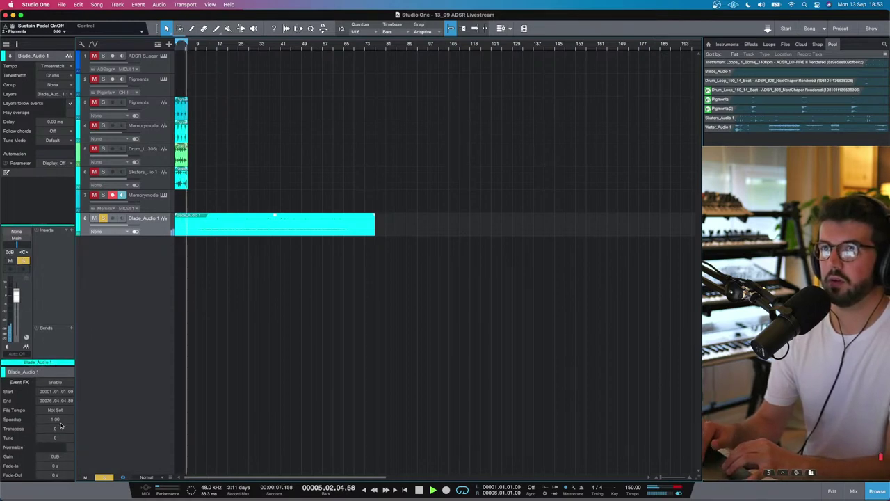
double_click(59, 422)
type("0.01")
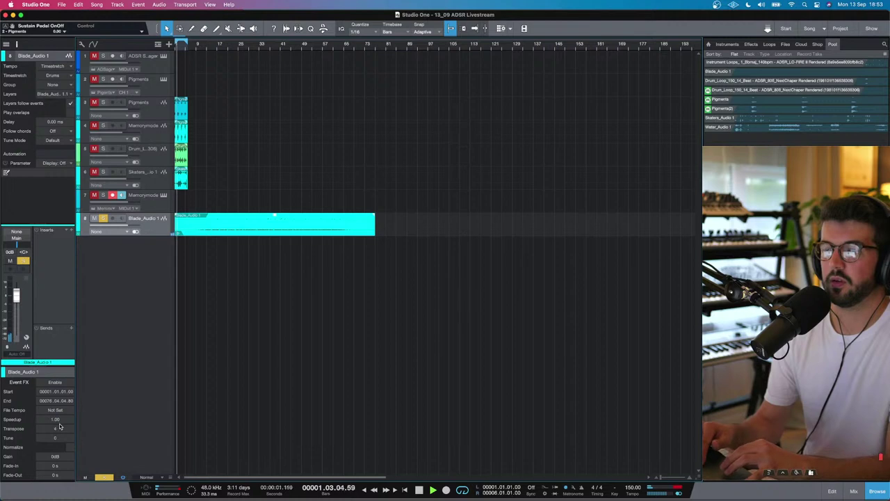
key("Return")
left_click_drag(59, 427, 59, 429)
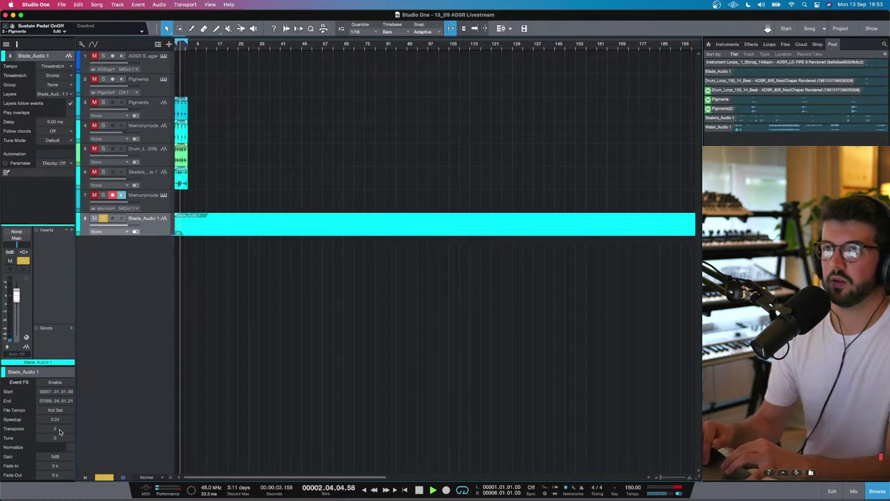
key("super+z")
key("super+z")
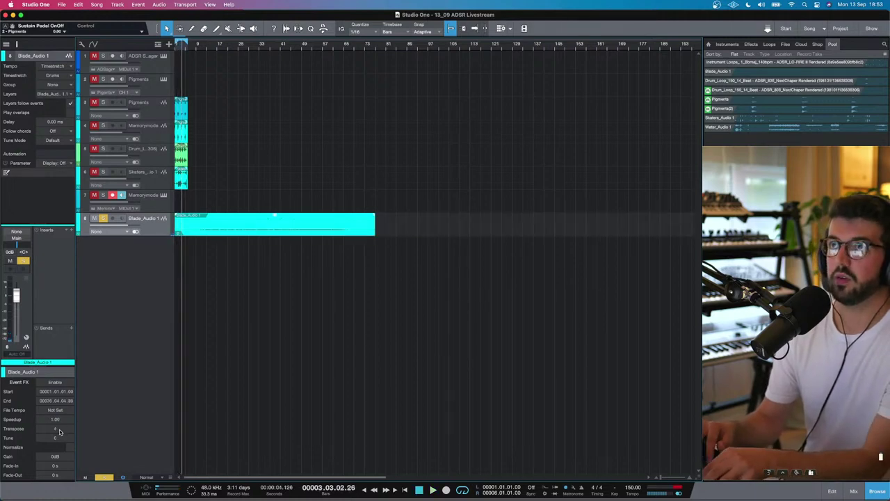
- Transpose the Blade_Audio 1 event to 3 and cut off its opening bars so the remaining audio starts at bar 1
left_click_drag(59, 427, 60, 428)
key("Home")
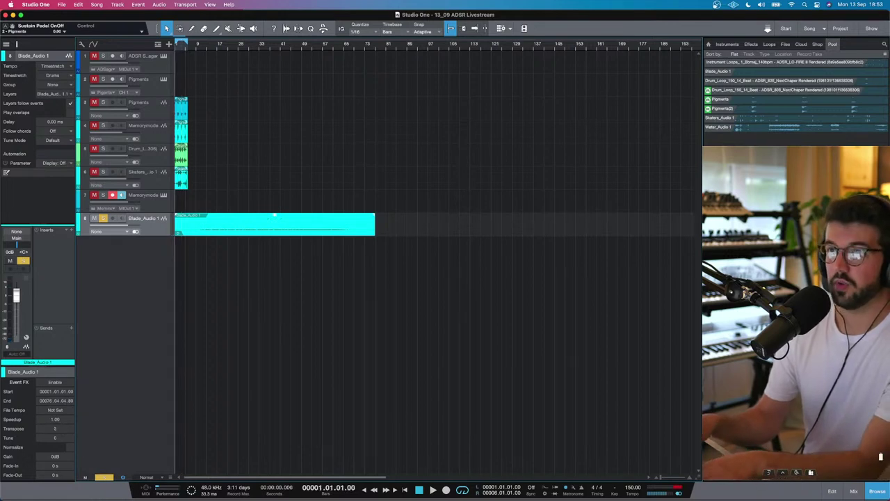
left_click(226, 46)
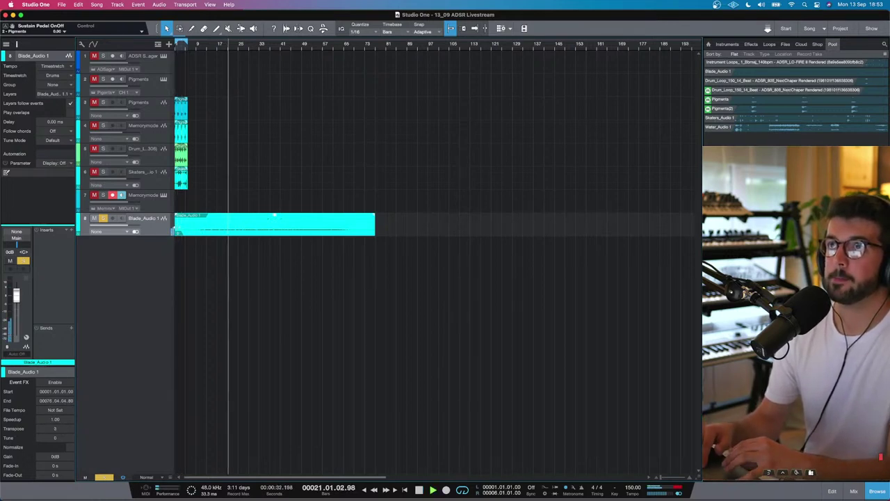
left_click_drag(175, 228, 214, 223)
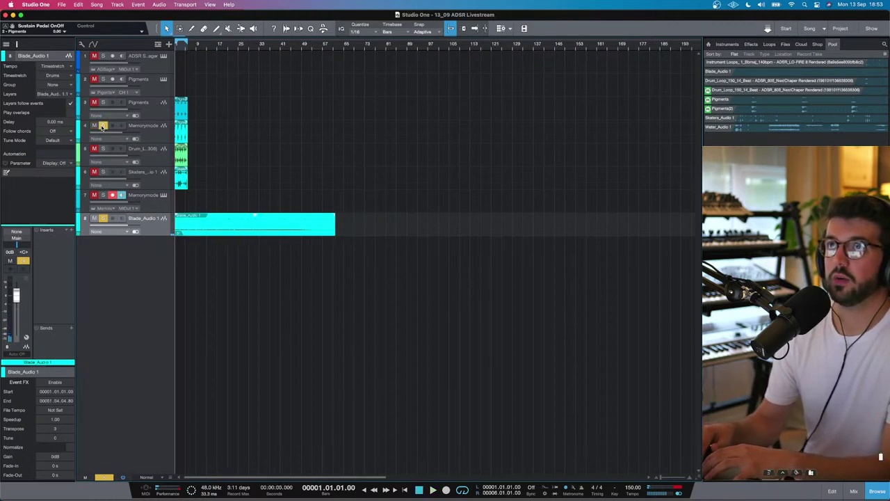
- Tune the Blade_Audio 1 event against the soloed Memorymode audio track by setting Transpose to 4 and Tune to -48
key("space")
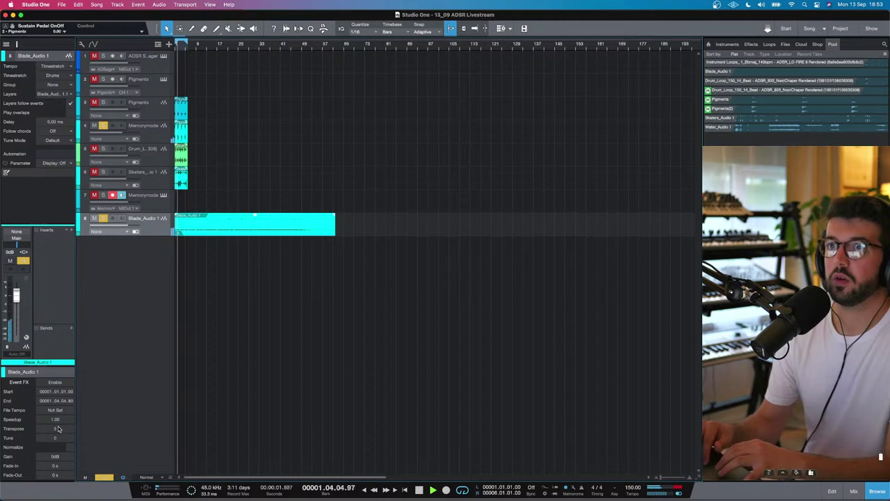
left_click_drag(59, 428, 58, 423)
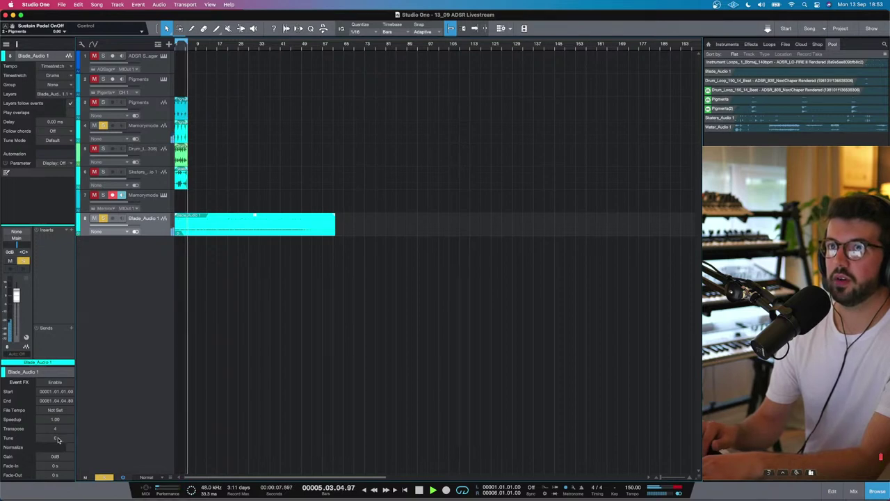
left_click_drag(58, 439, 57, 446)
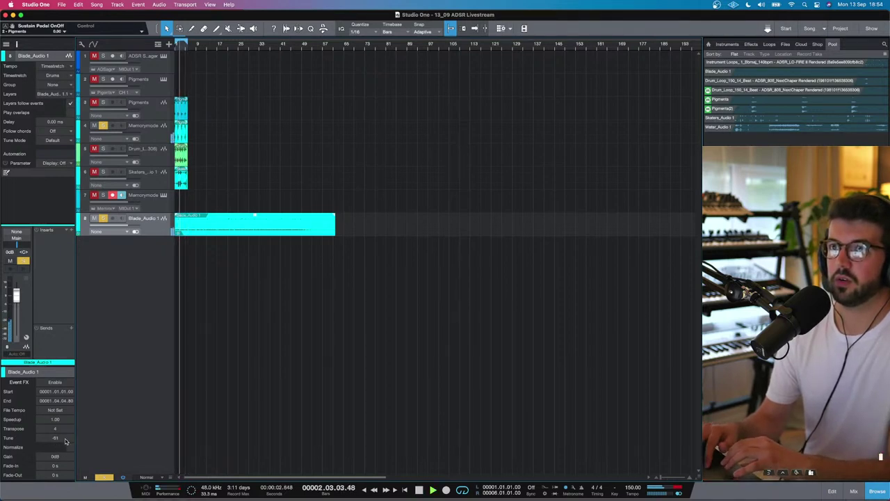
left_click_drag(61, 438, 63, 433)
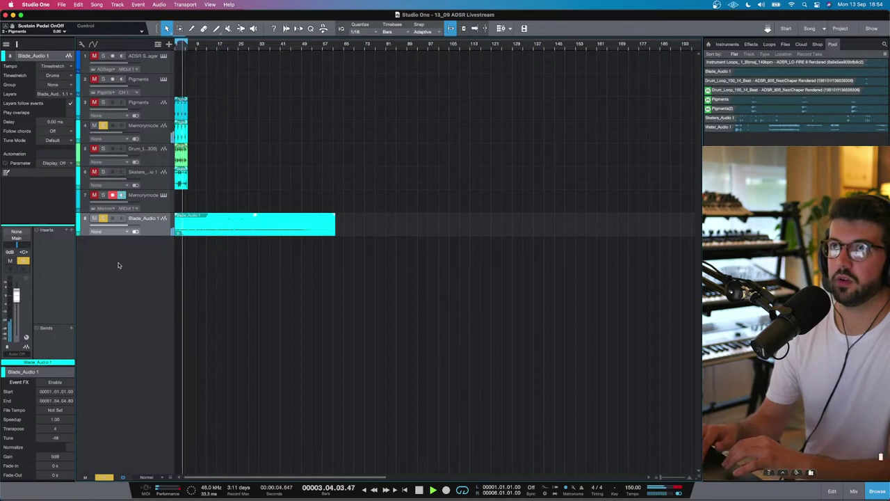
- Copy the Gate from Skaters_Audio 1 to Blade_Audio 1, audition it with all tracks unsoloed while trying Ducking, and close the effect window
left_click(148, 184)
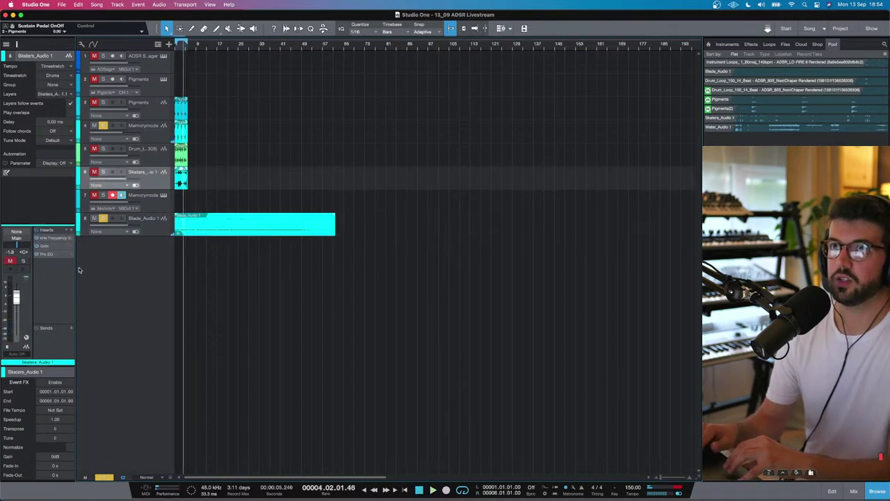
left_click_drag(48, 252, 105, 219)
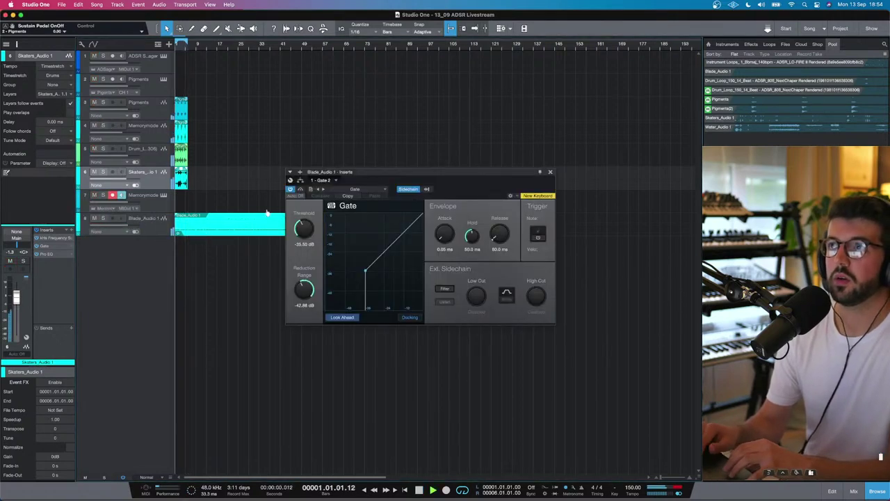
left_click(405, 318)
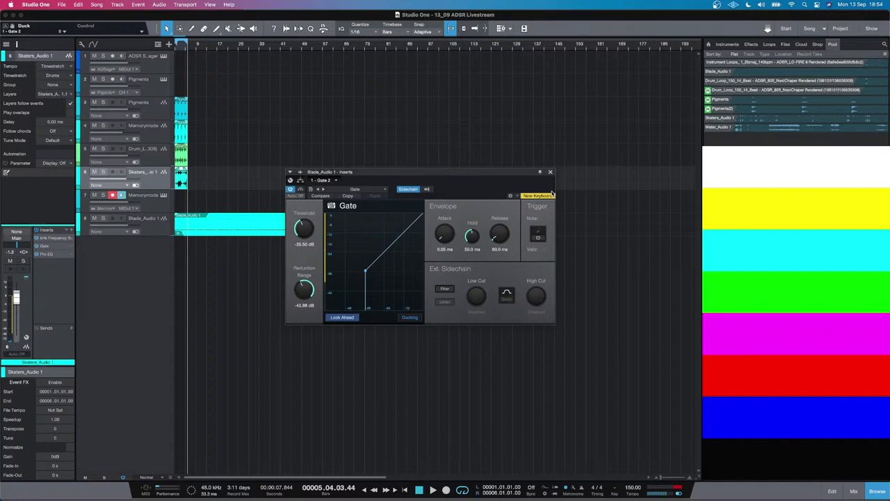
left_click(550, 172)
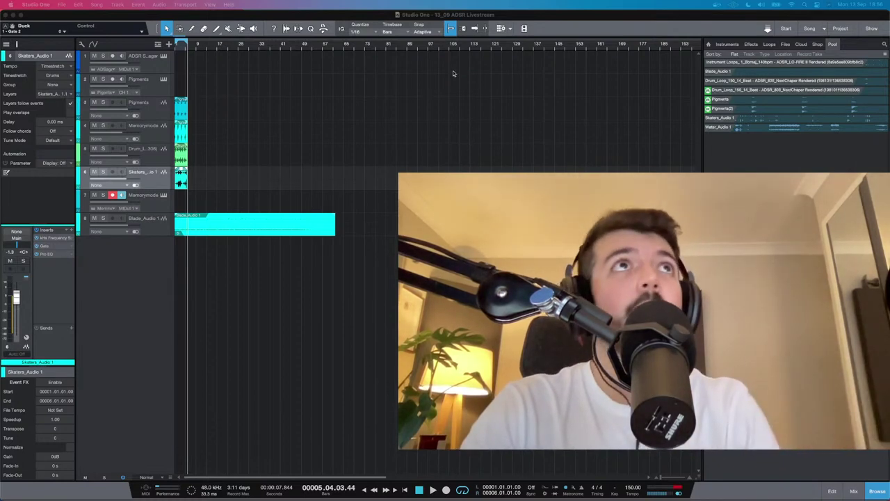
- Open the dearVR pro effect on the Pigments audio track
left_click(143, 104)
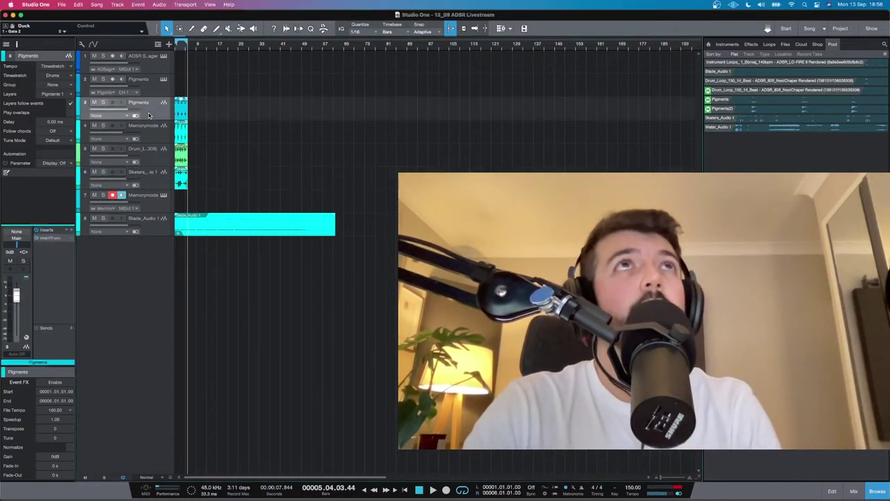
left_click(46, 237)
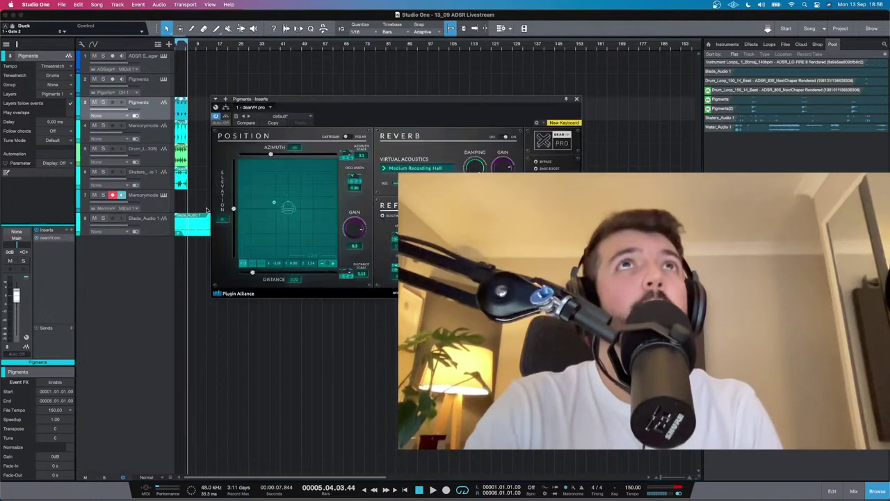